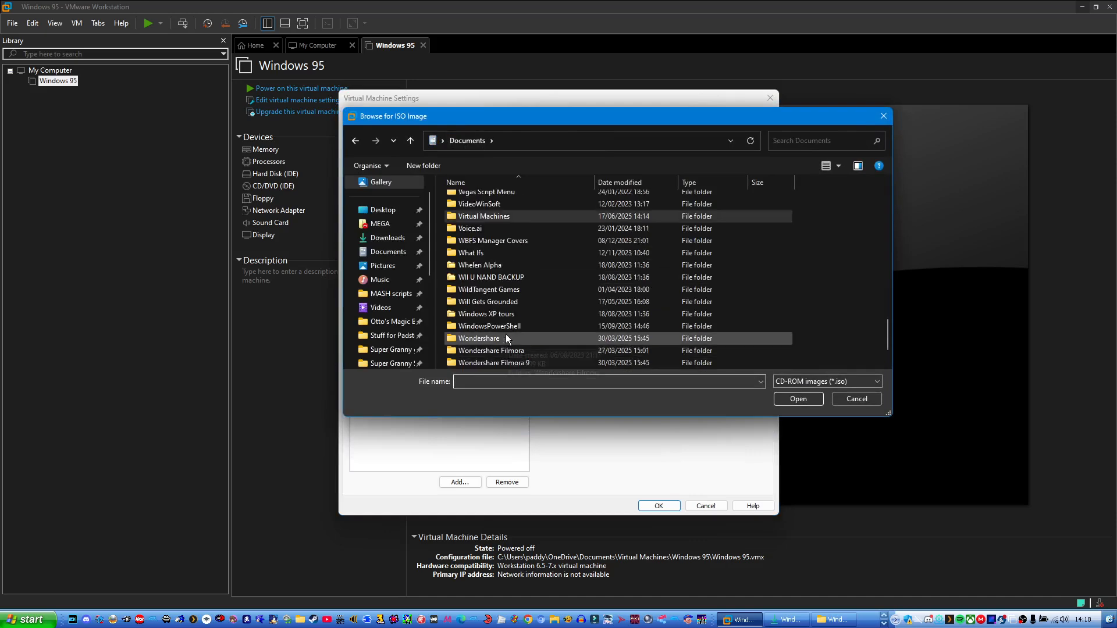
# Choose Win95_OSR25.iso from Tutorials > Windows 9x > Windows 95 as the CD/DVD image
pyautogui.scroll(3, 501, 209)
pyautogui.scroll(3, 506, 245)
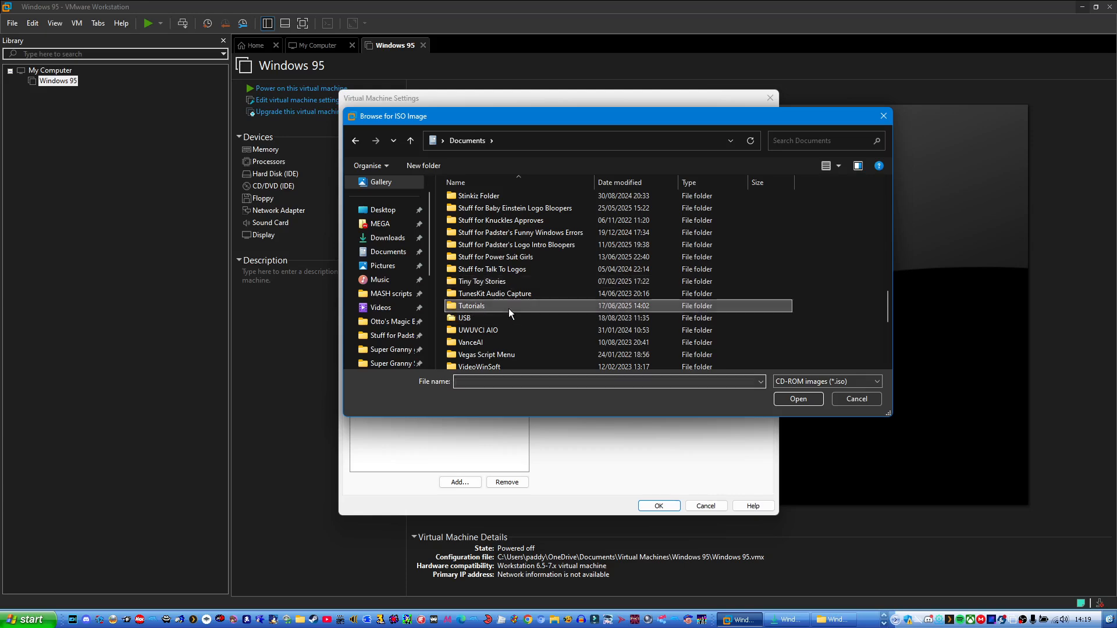
pyautogui.doubleClick(508, 307)
pyautogui.doubleClick(507, 212)
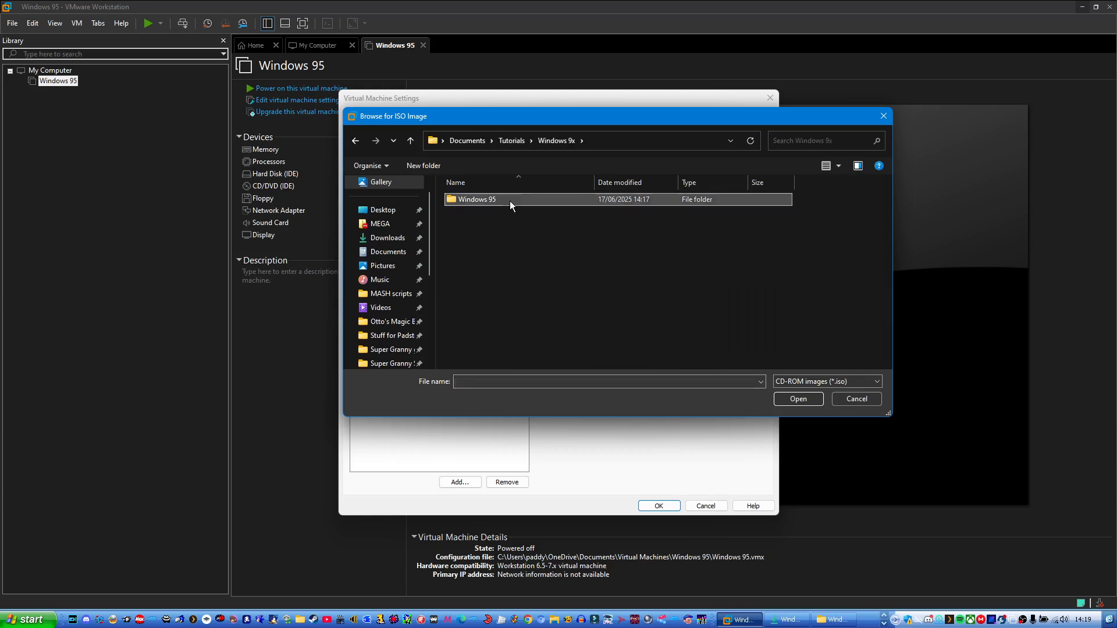
pyautogui.doubleClick(510, 201)
pyautogui.click(520, 223)
pyautogui.click(799, 399)
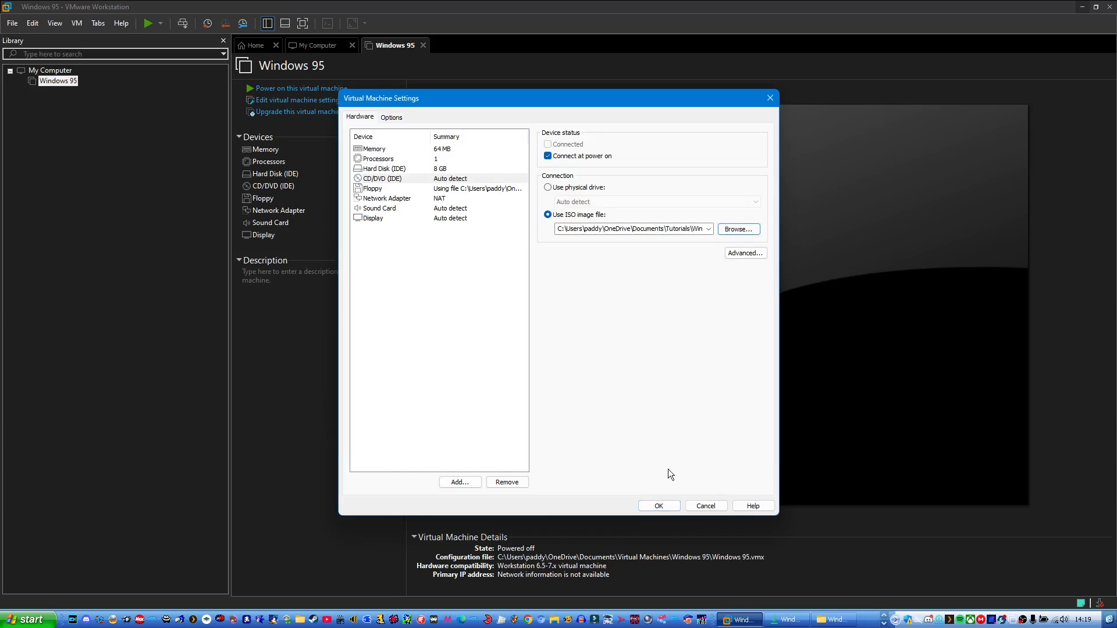
# Save the CD/DVD setting and start a new VM with Workstation 6.5-7.x compatibility
pyautogui.click(659, 507)
pyautogui.click(247, 47)
pyautogui.click(598, 186)
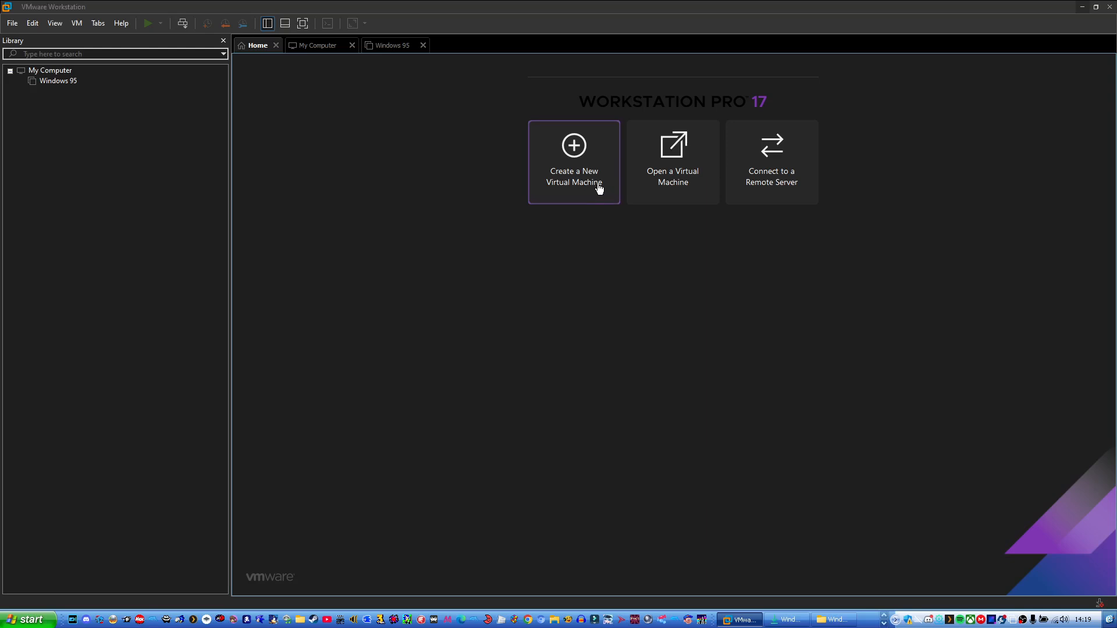
pyautogui.click(605, 416)
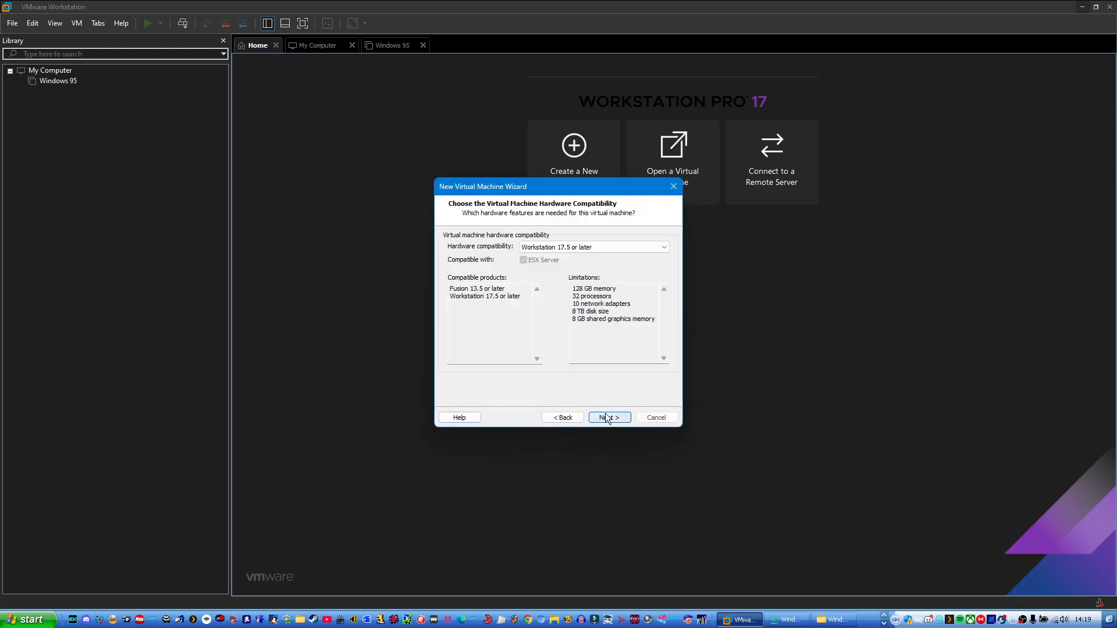
pyautogui.click(636, 250)
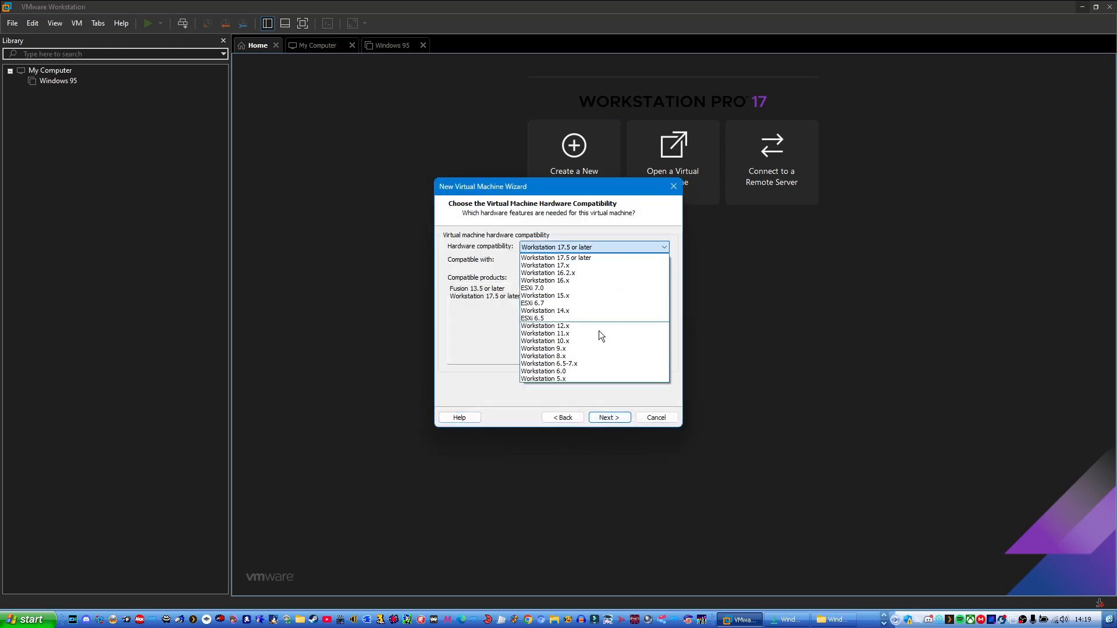
pyautogui.click(593, 363)
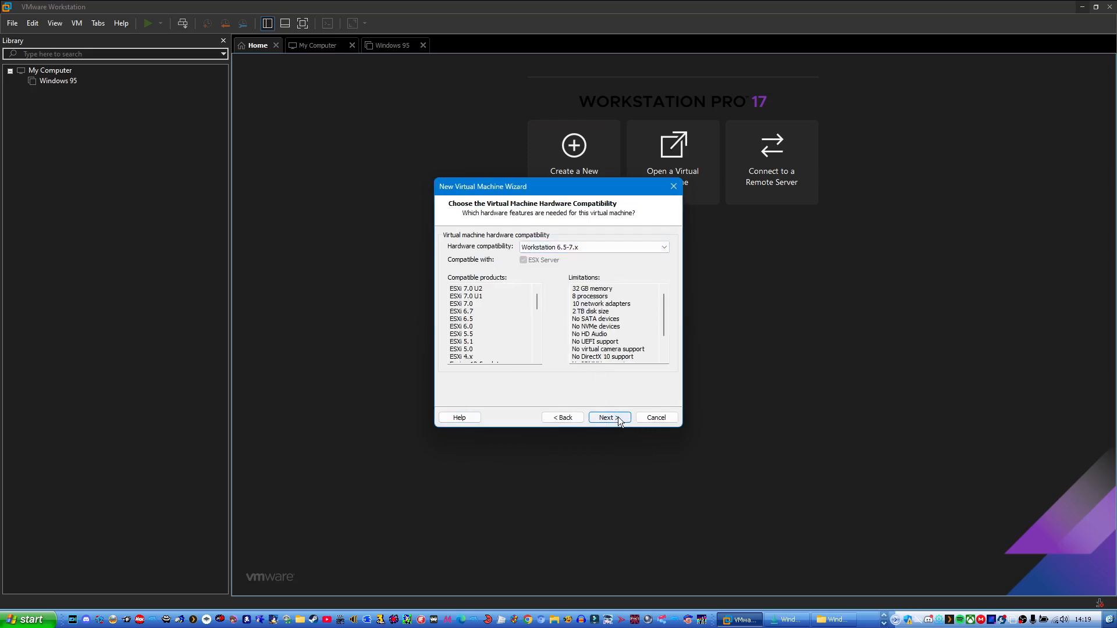
# Advance through the New Virtual Machine Wizard pages with defaults to the ready-to-create summary
pyautogui.click(618, 417)
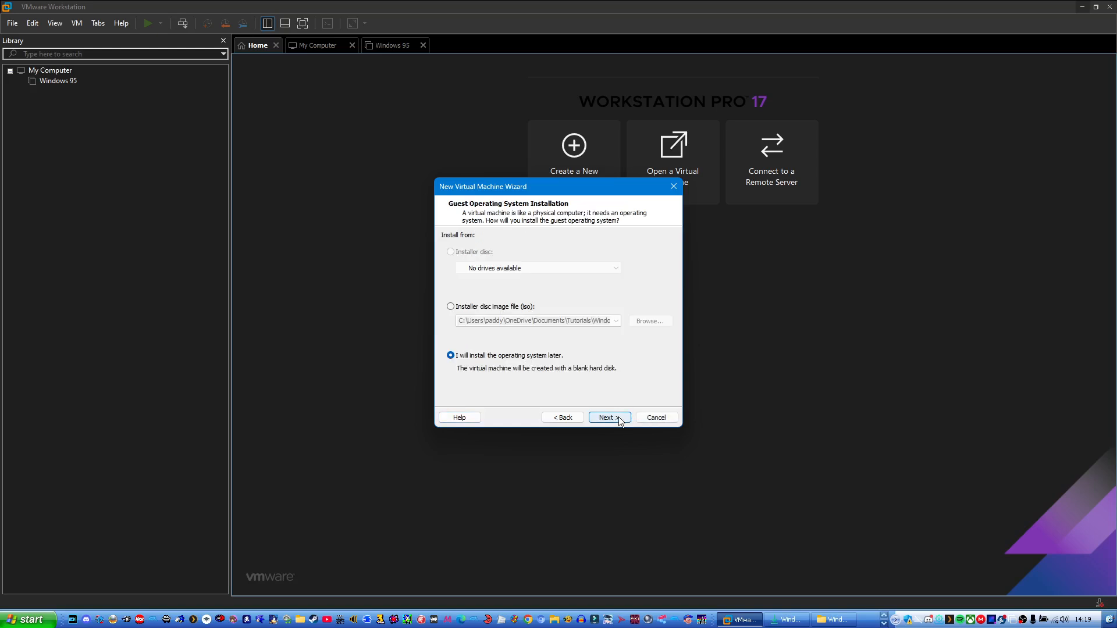
pyautogui.click(620, 418)
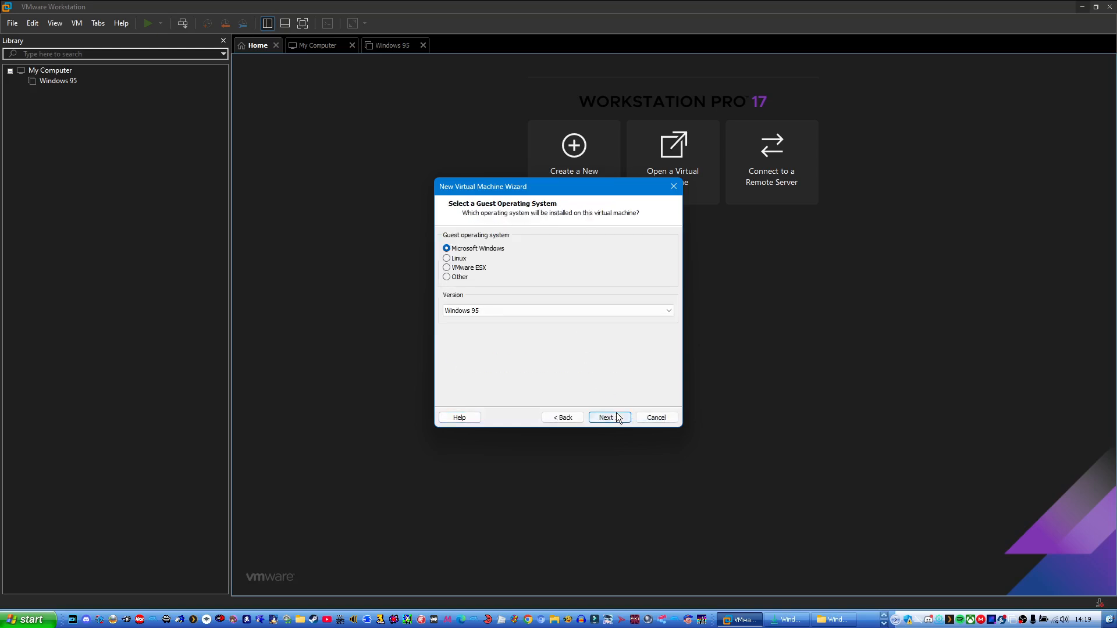
pyautogui.click(617, 415)
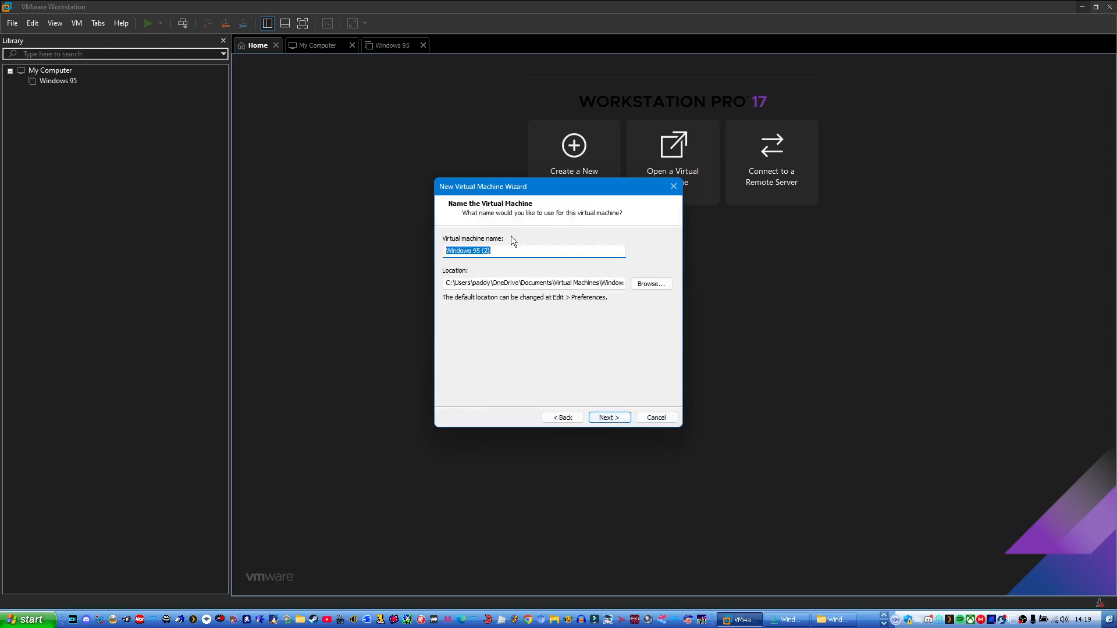
pyautogui.click(612, 417)
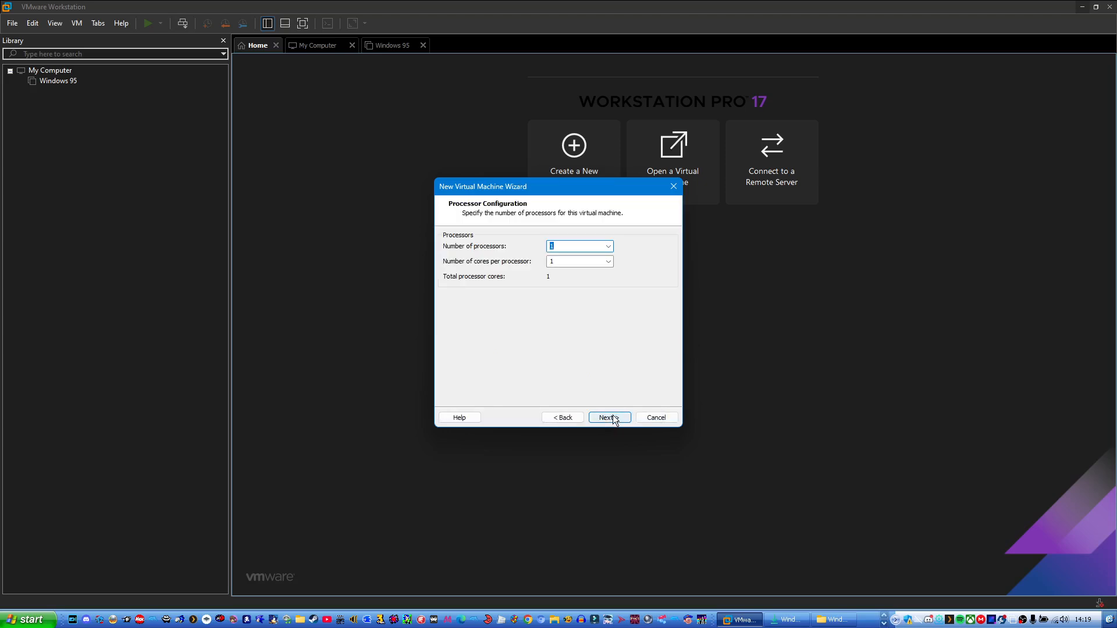
pyautogui.click(614, 418)
pyautogui.click(614, 417)
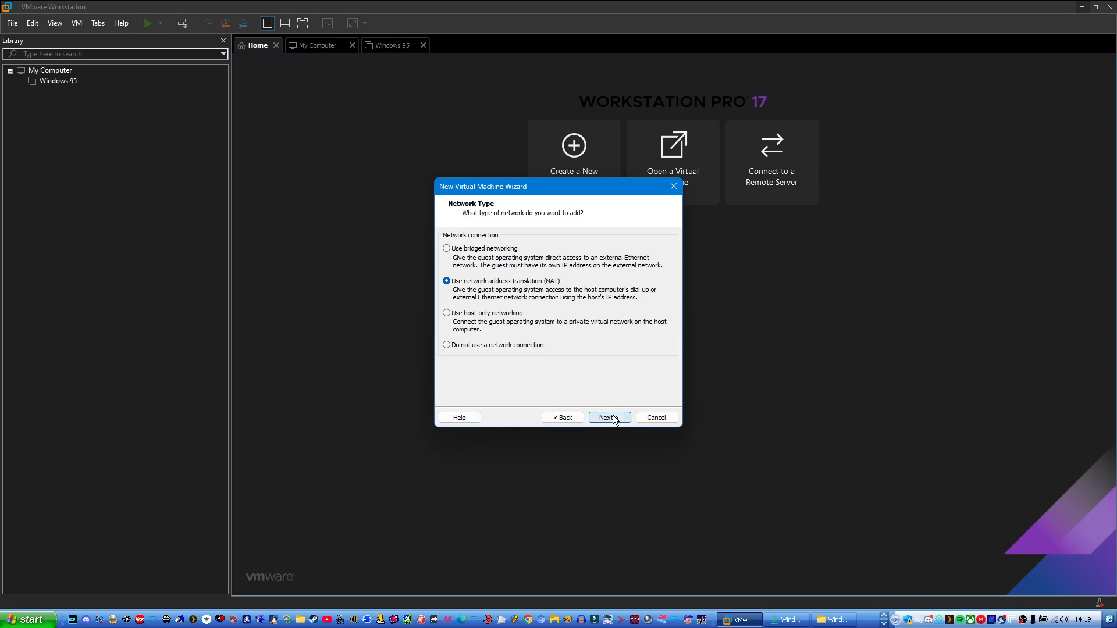
pyautogui.click(614, 418)
pyautogui.click(614, 418)
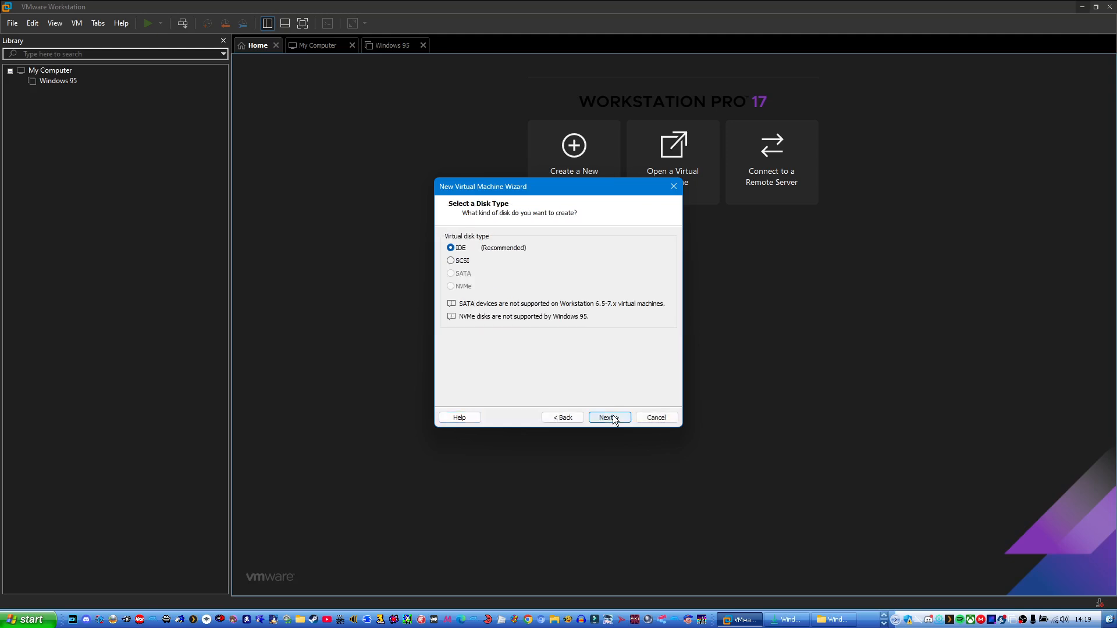
pyautogui.click(614, 418)
pyautogui.click(614, 418)
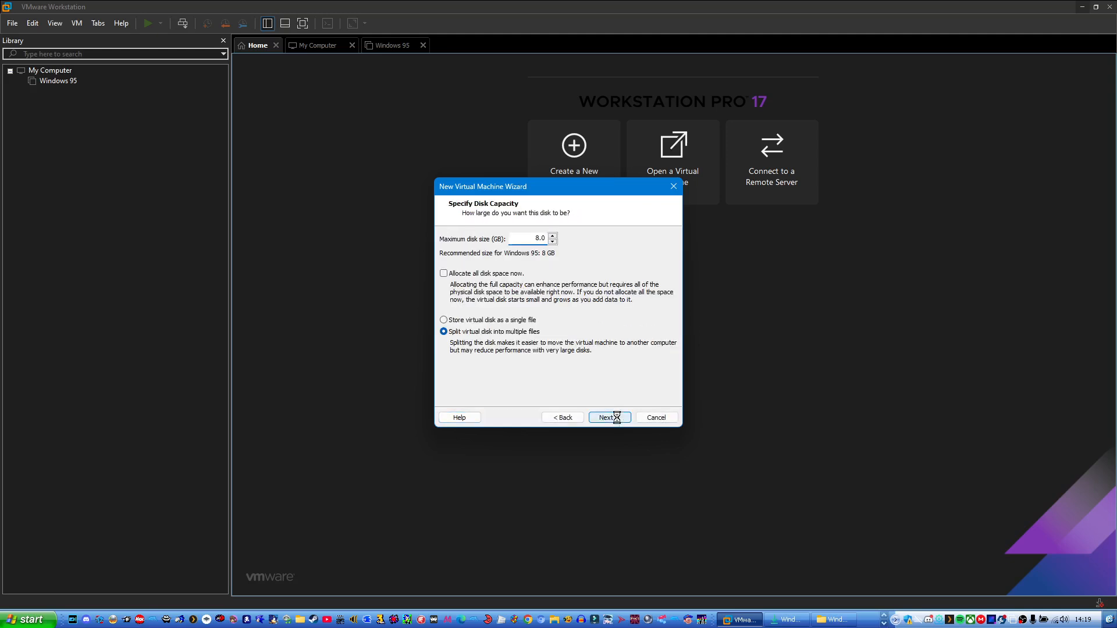
pyautogui.click(616, 418)
pyautogui.click(607, 418)
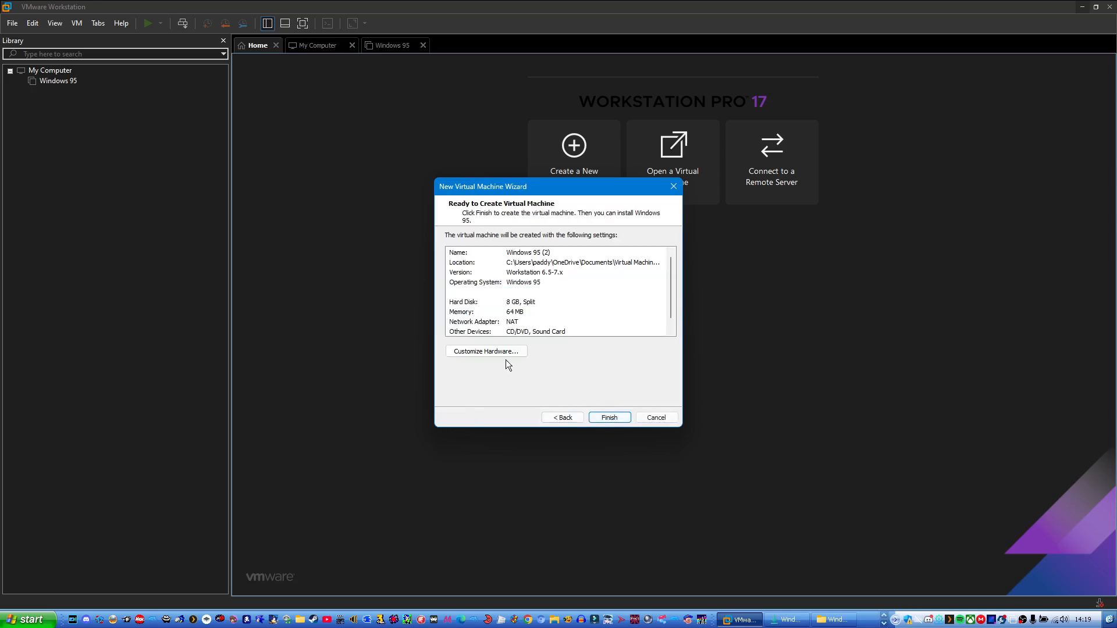
# Look at adding a Floppy Drive in Customize Hardware, then cancel the whole wizard
pyautogui.click(488, 352)
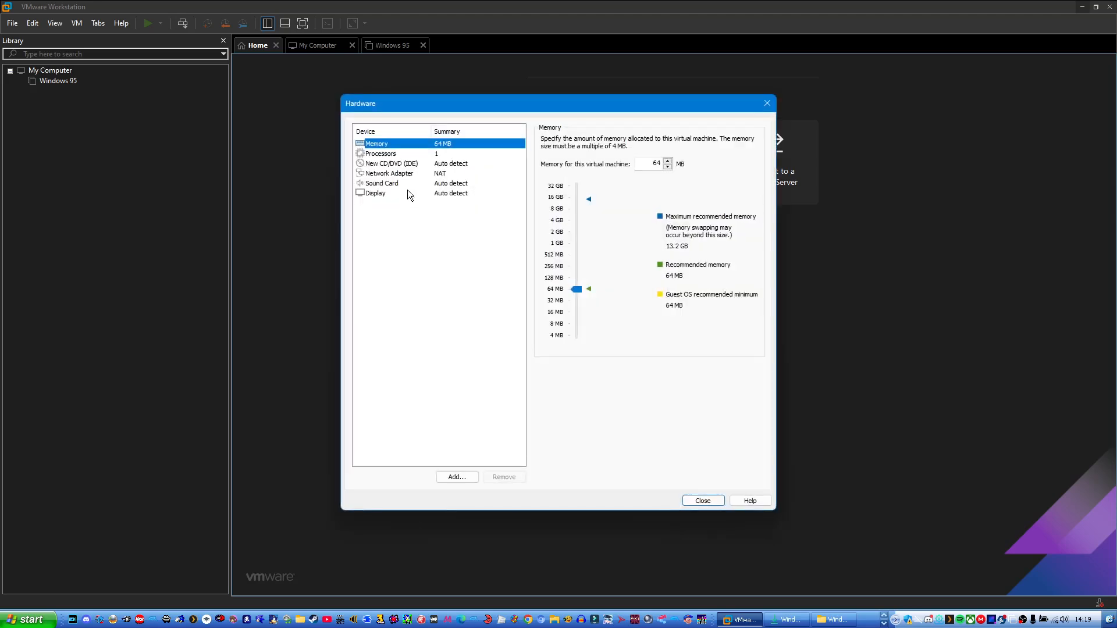
pyautogui.click(449, 478)
pyautogui.press('Down')
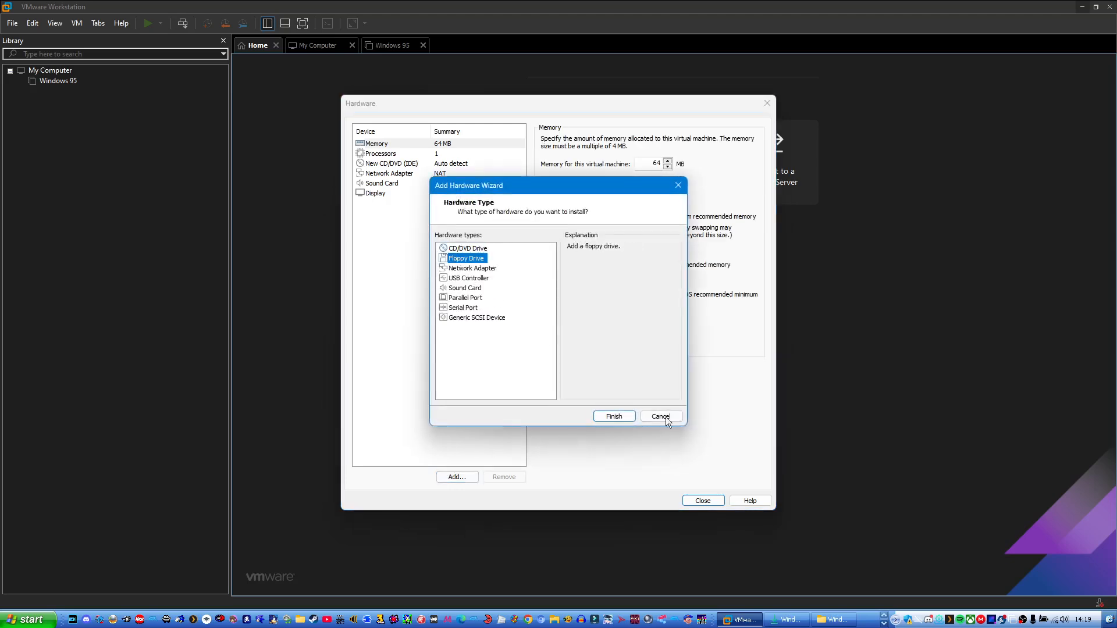
pyautogui.click(666, 417)
pyautogui.click(703, 501)
pyautogui.click(656, 418)
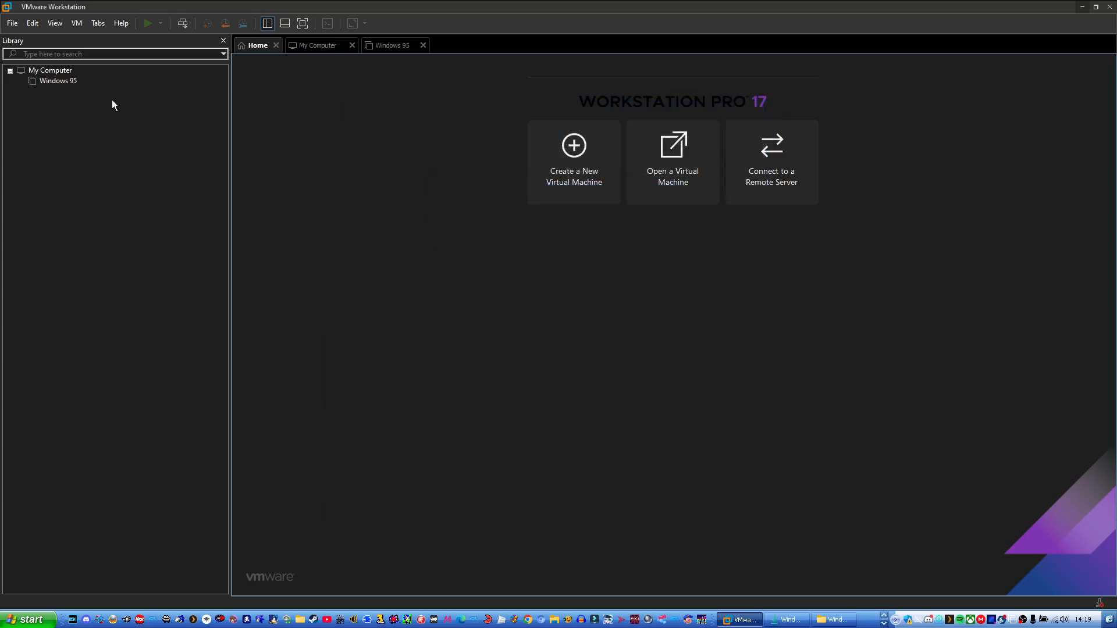
# Power on the Windows 95 VM and run setup from drive D:, starting the system check
pyautogui.click(78, 82)
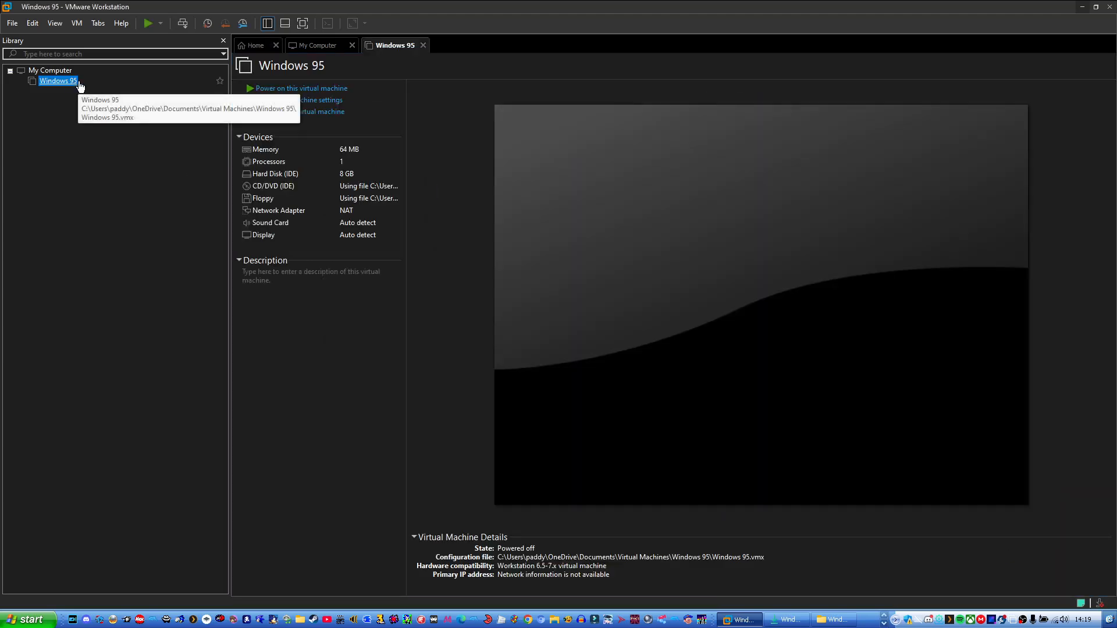
pyautogui.click(341, 88)
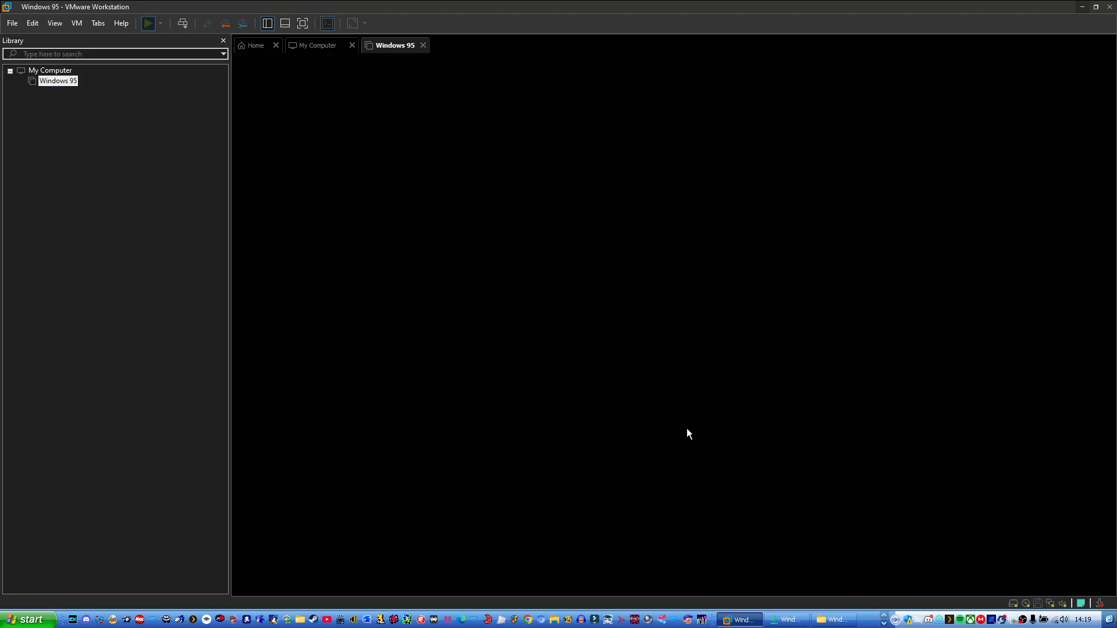
pyautogui.click(663, 424)
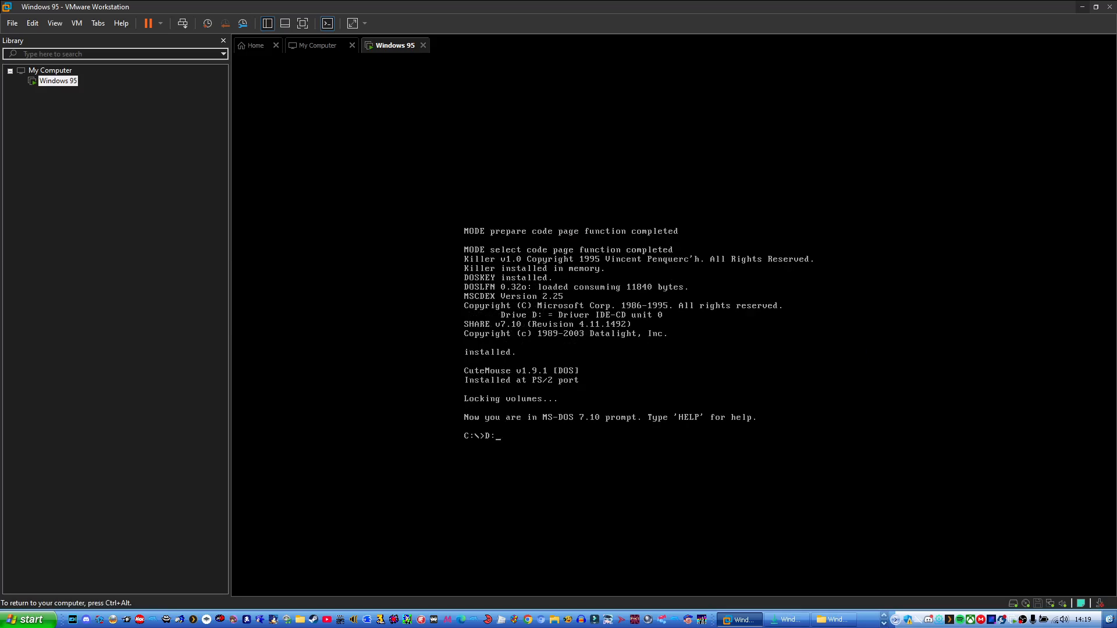
pyautogui.press('Return')
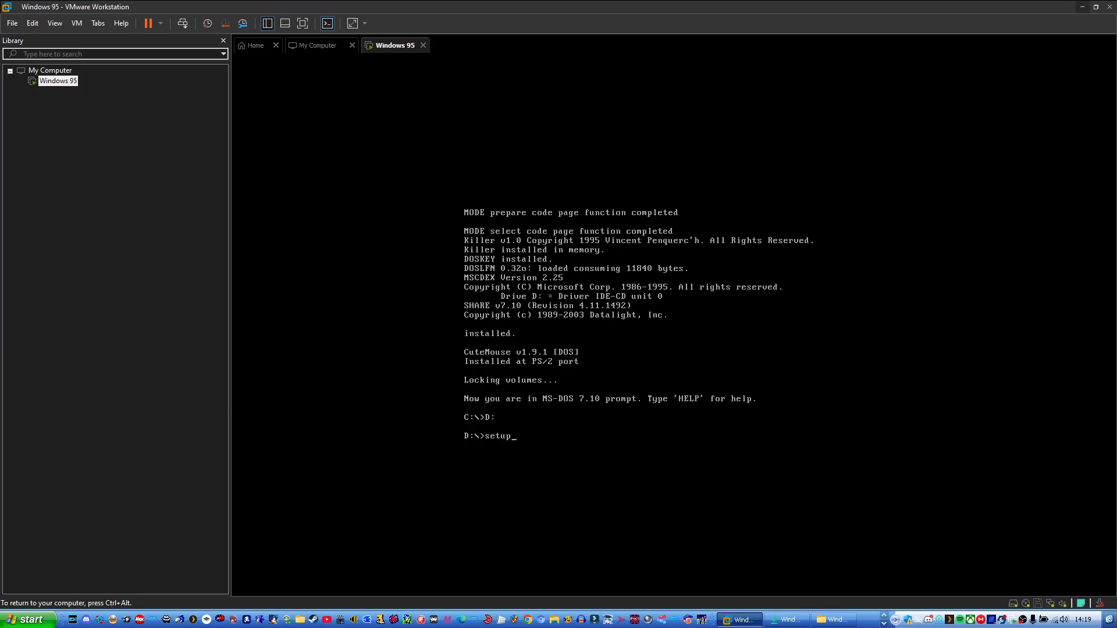
pyautogui.press('Return')
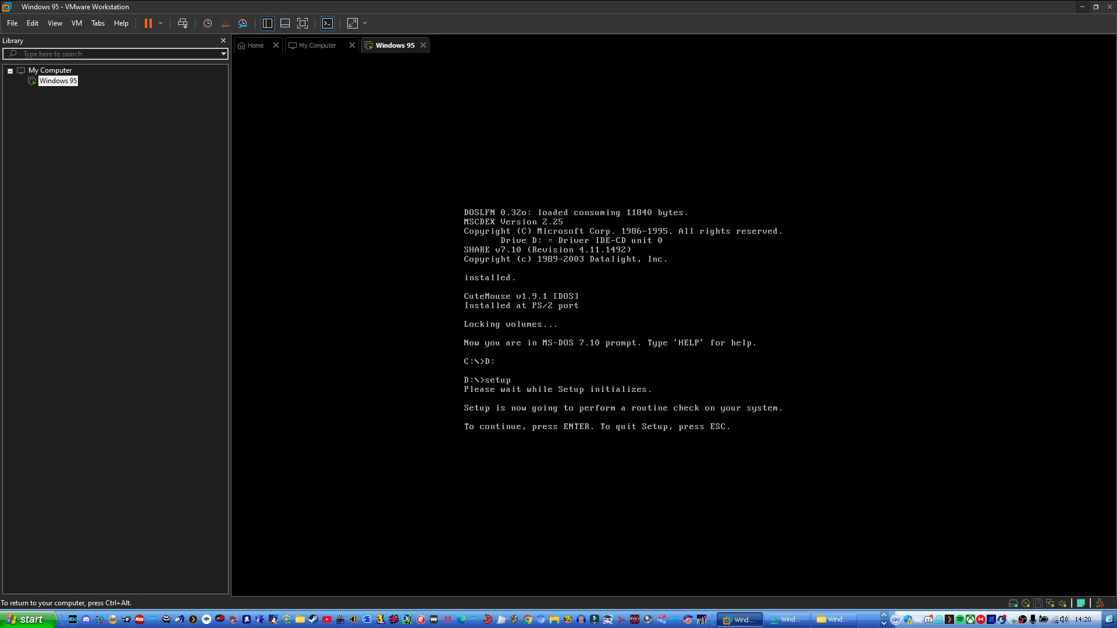
pyautogui.press('Return')
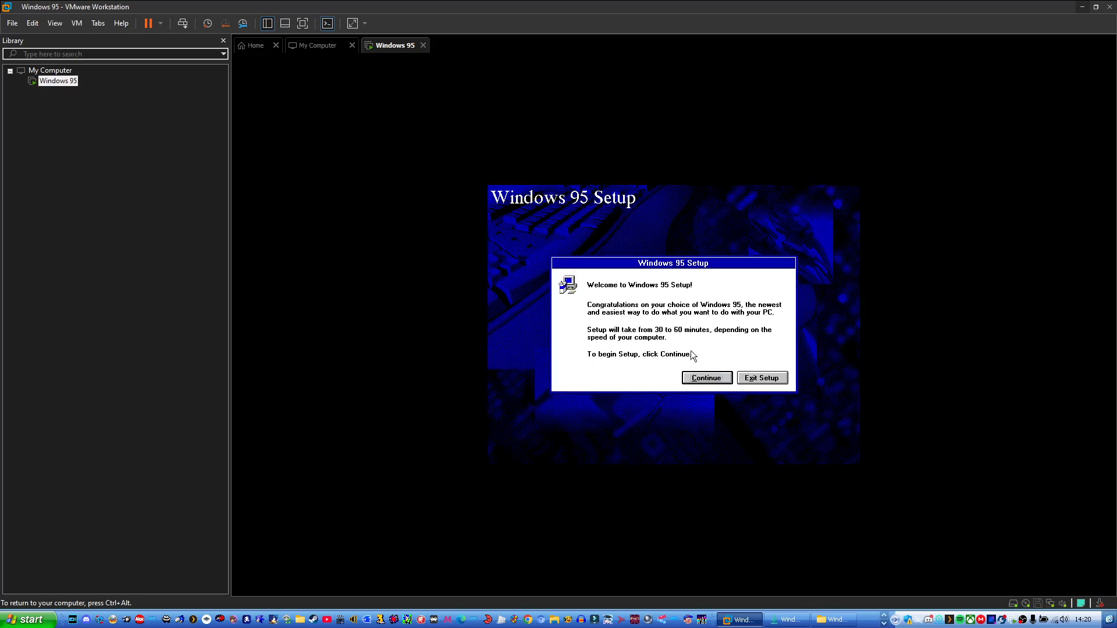
# Accept the license, keep C:\WINDOWS, choose Custom setup and reach the Certificate of Authenticity page
pyautogui.click(705, 380)
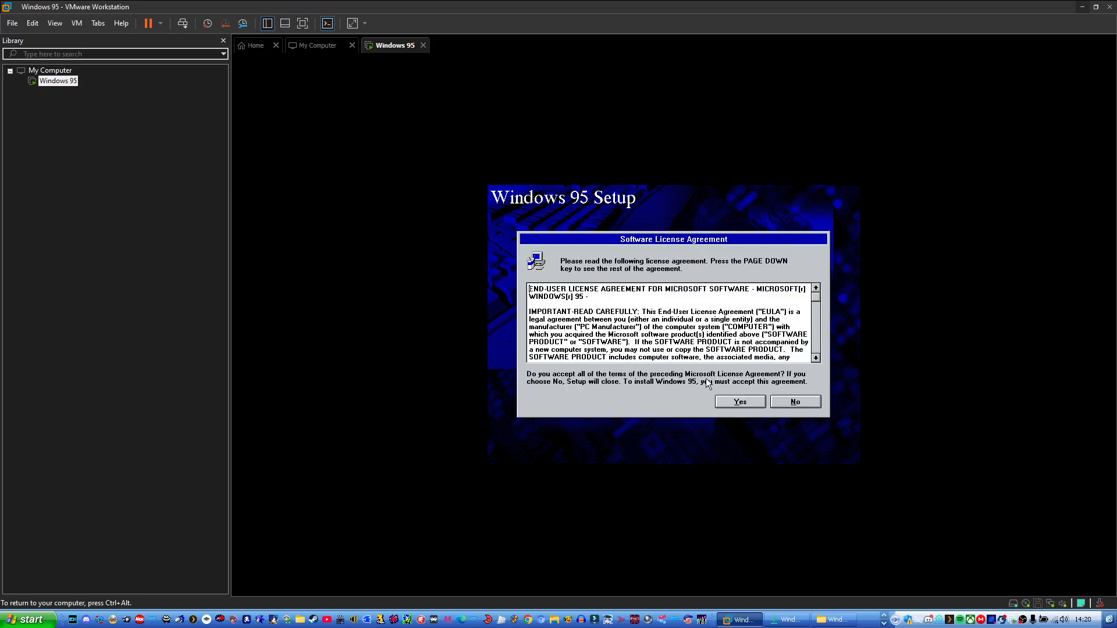
pyautogui.click(738, 405)
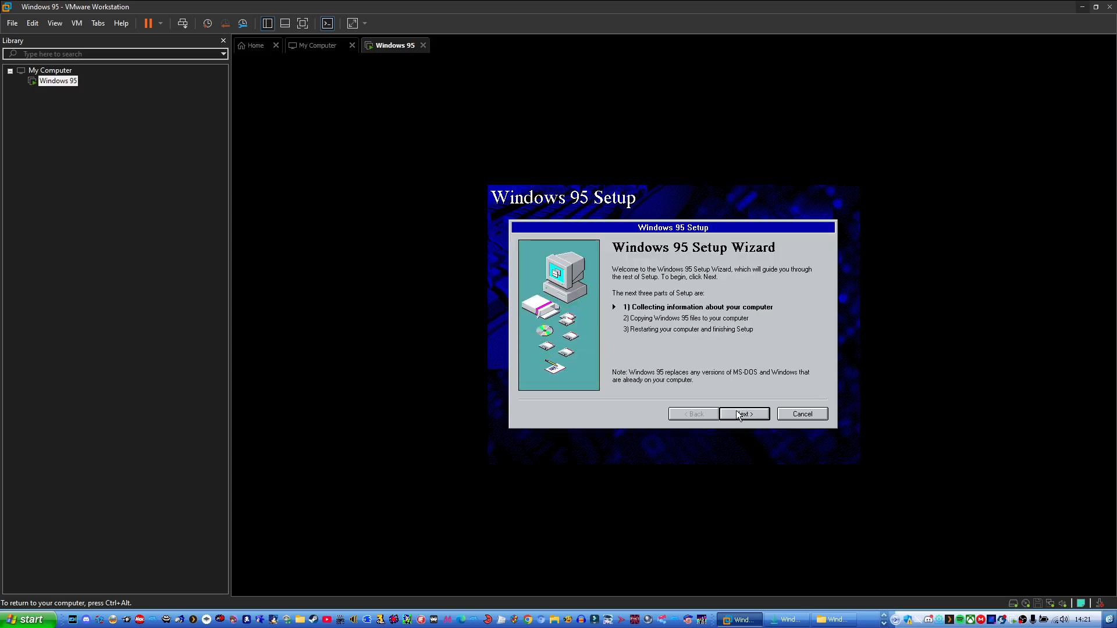
pyautogui.click(737, 415)
pyautogui.click(737, 414)
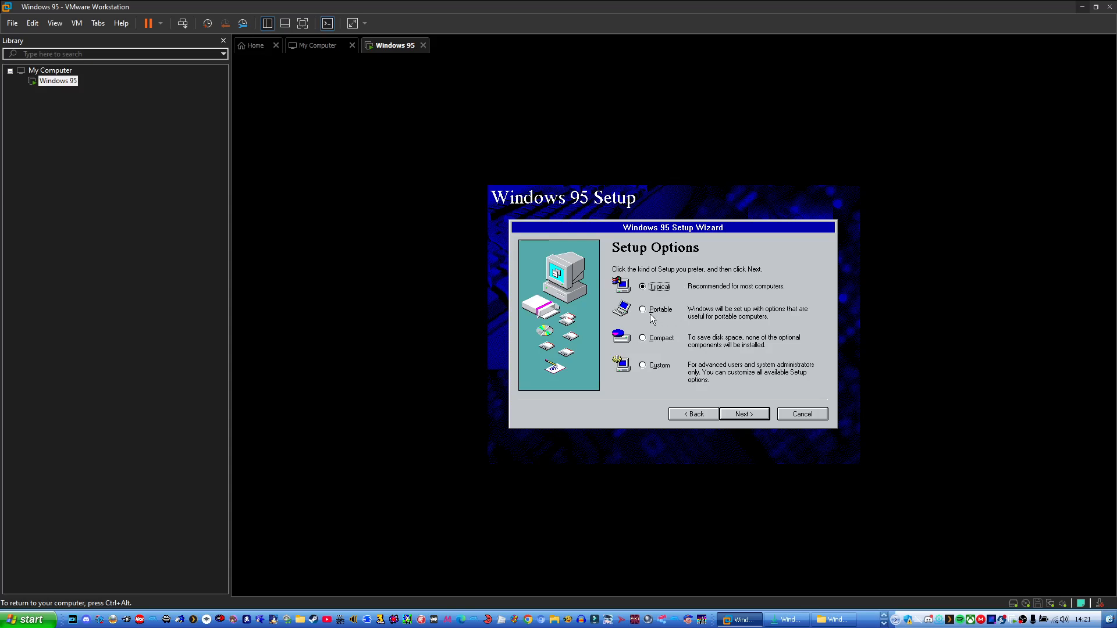
pyautogui.click(657, 368)
pyautogui.click(751, 412)
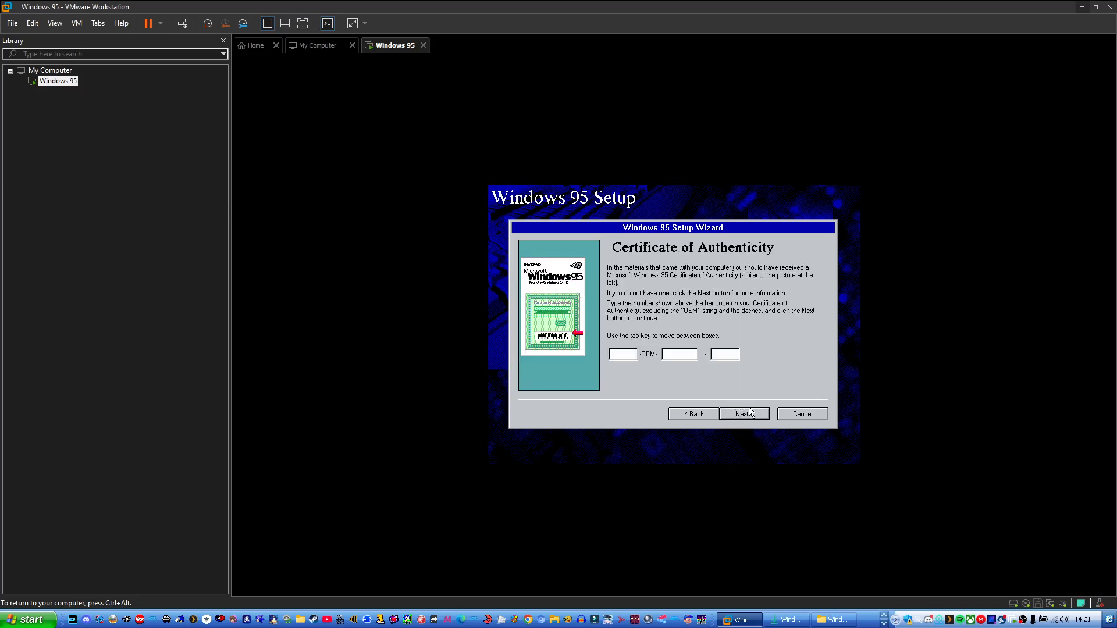
# Release input from the VM and bring the screen recorder window forward
pyautogui.hotkey('ctrl', 'alt')
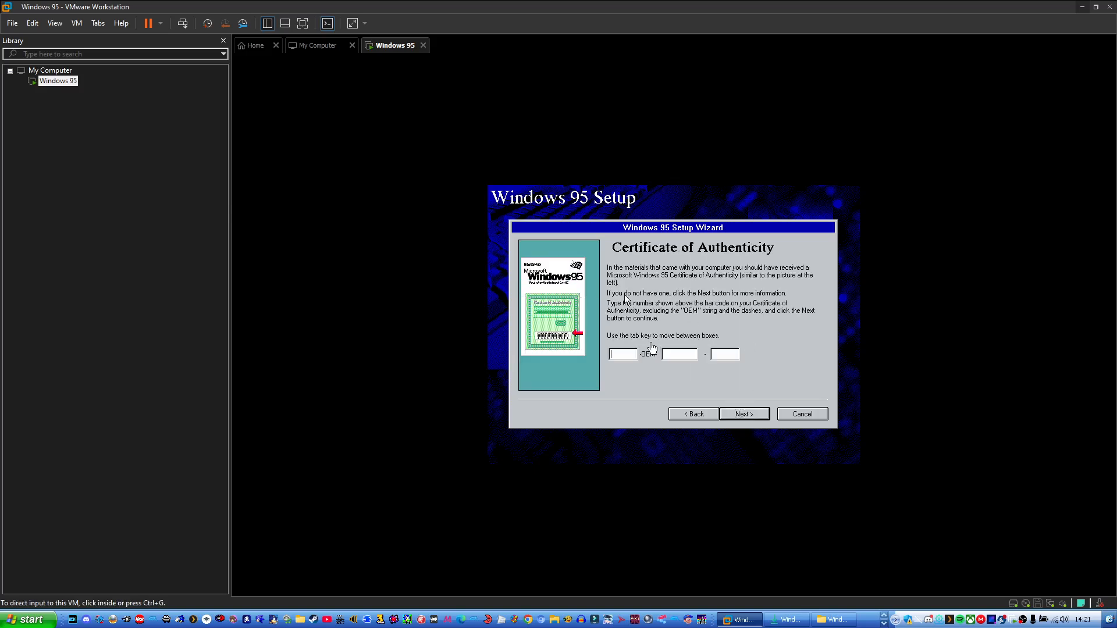
pyautogui.click(884, 624)
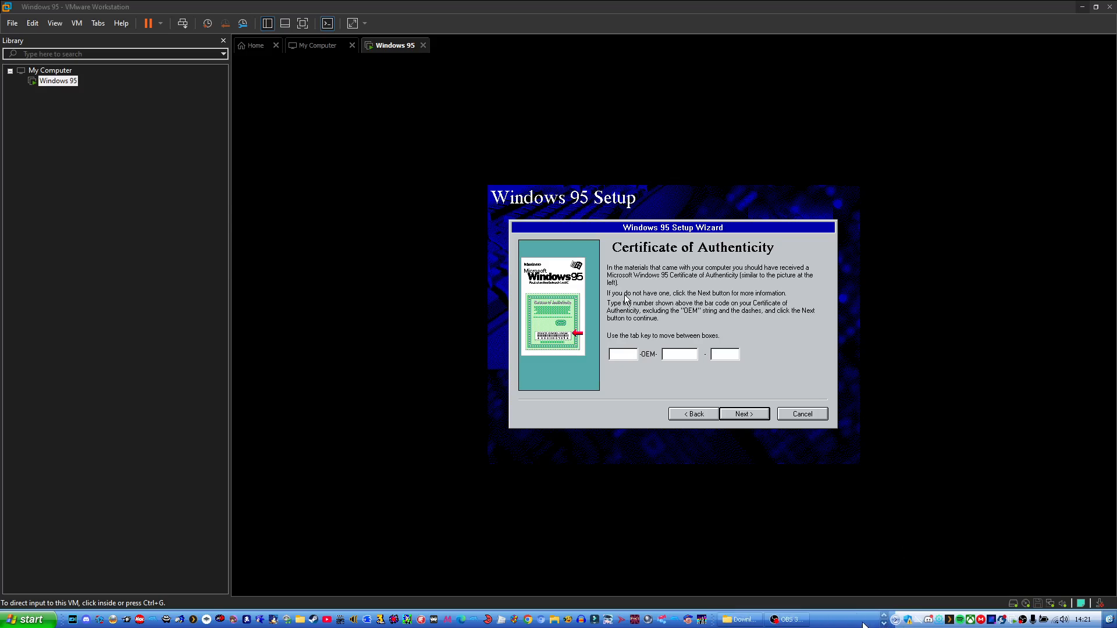
pyautogui.click(794, 623)
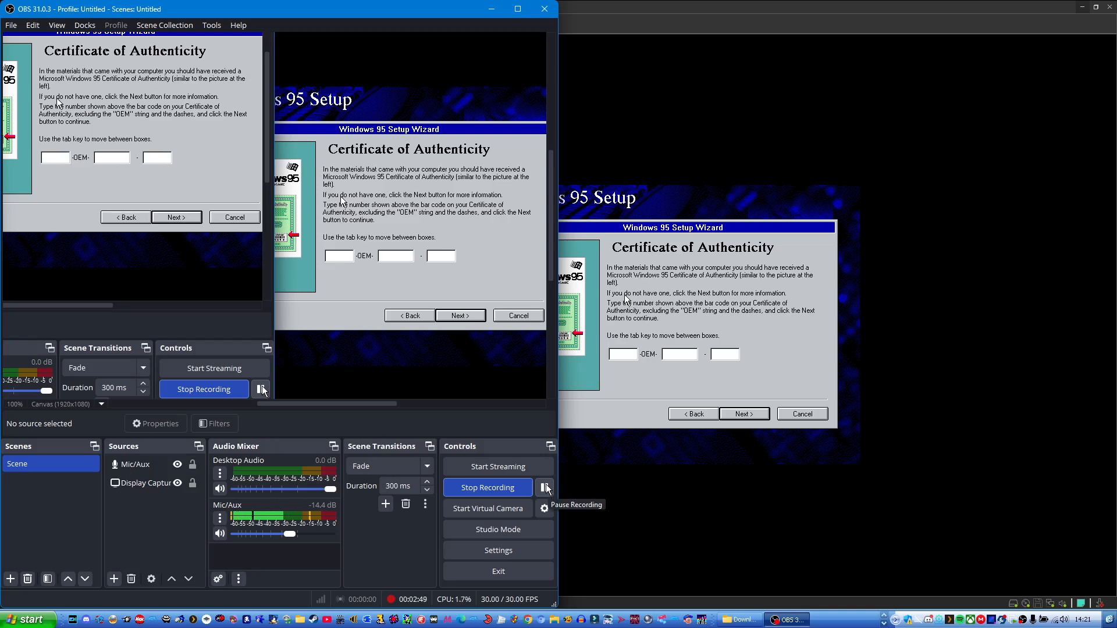
# Pause the OBS screen recording
pyautogui.click(545, 488)
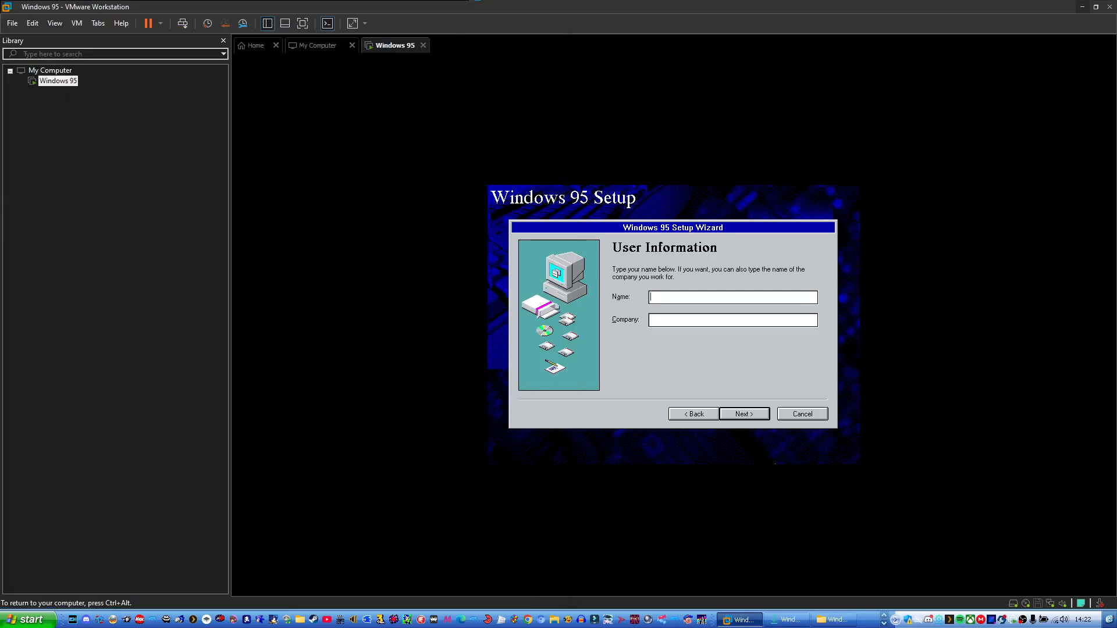
# Enter the user's name on the User Information page and continue
pyautogui.click(685, 298)
pyautogui.write('PadsterDaAwesomeDude')
pyautogui.click(747, 414)
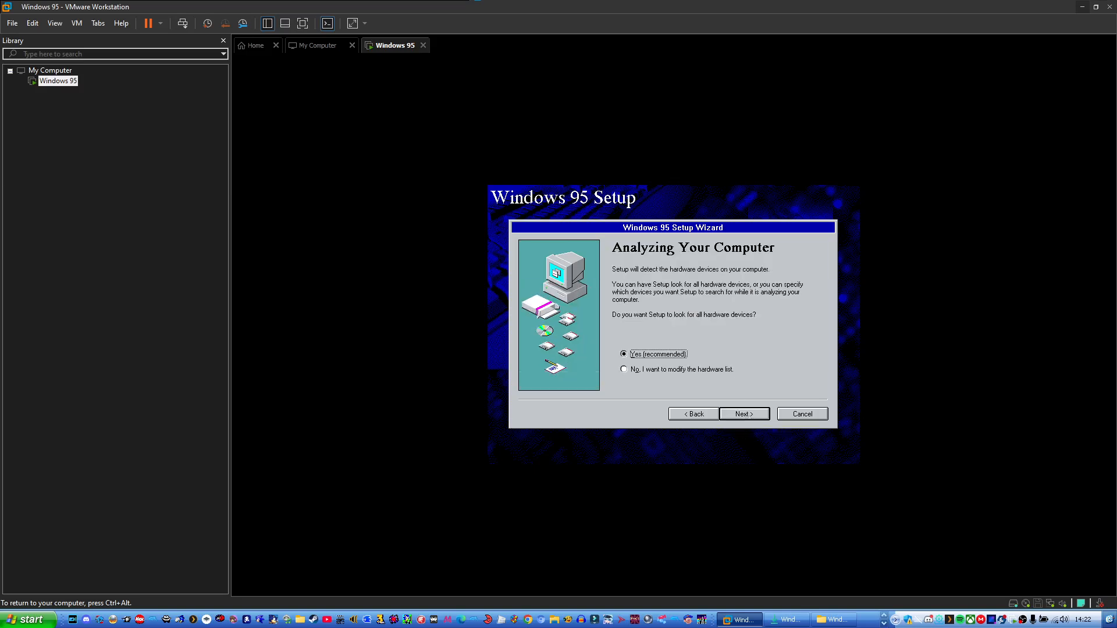
# Have Setup look for the sound card and network adapter, then start hardware analysis
pyautogui.click(747, 415)
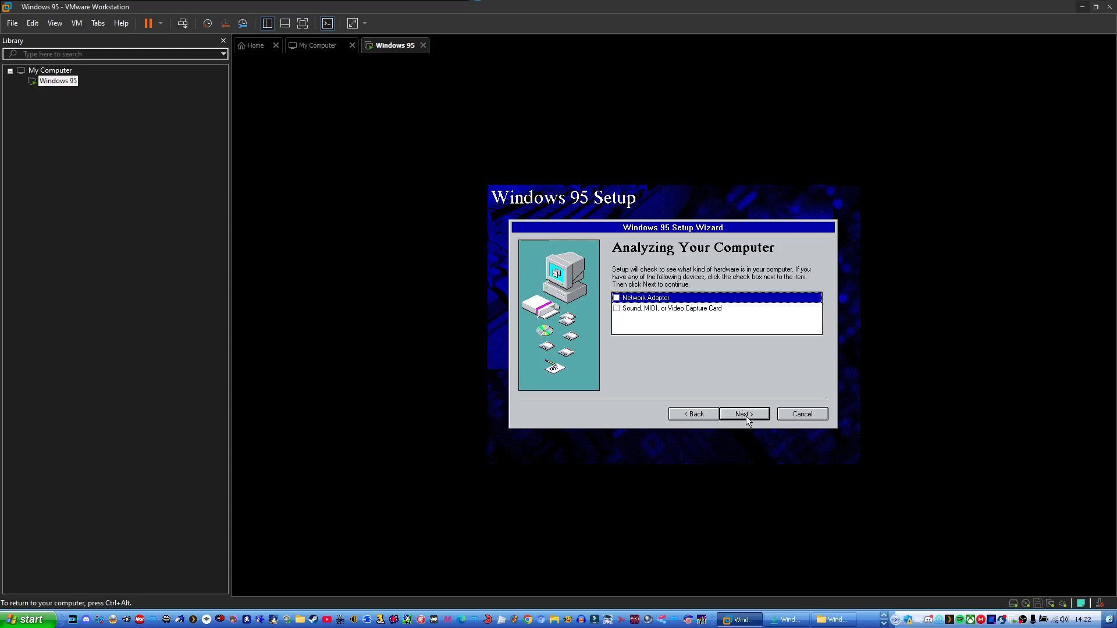
pyautogui.click(616, 309)
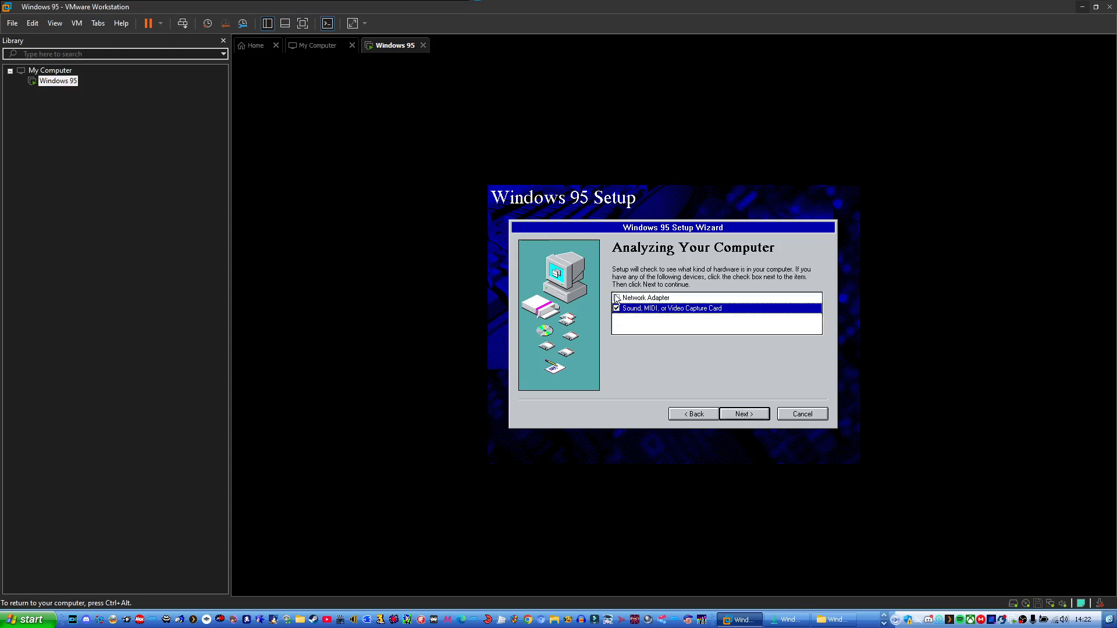
pyautogui.click(617, 298)
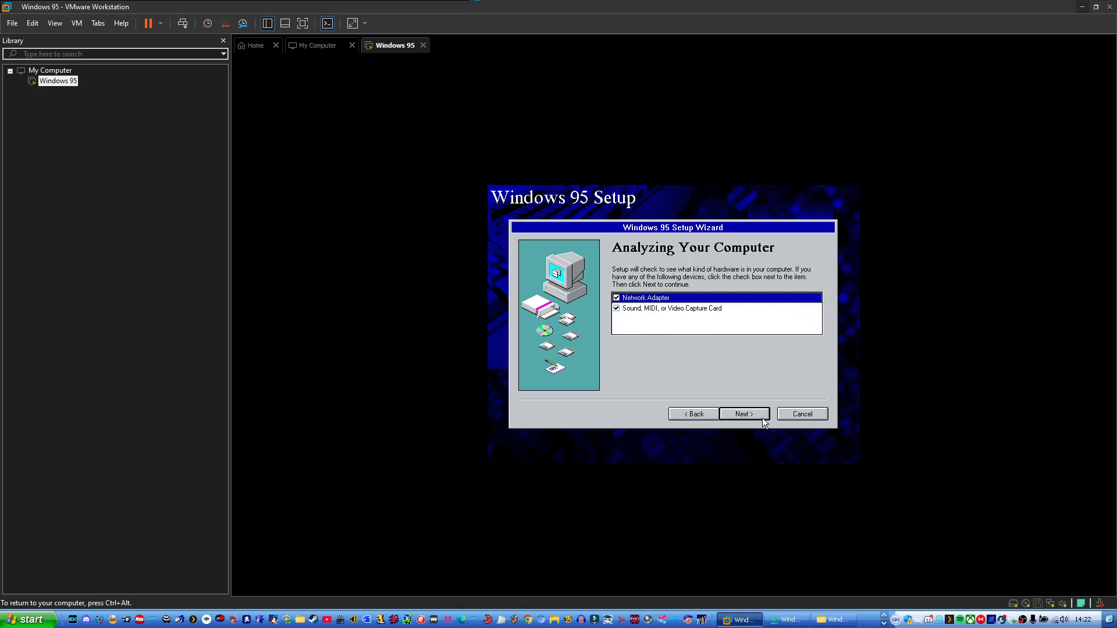
pyautogui.click(745, 411)
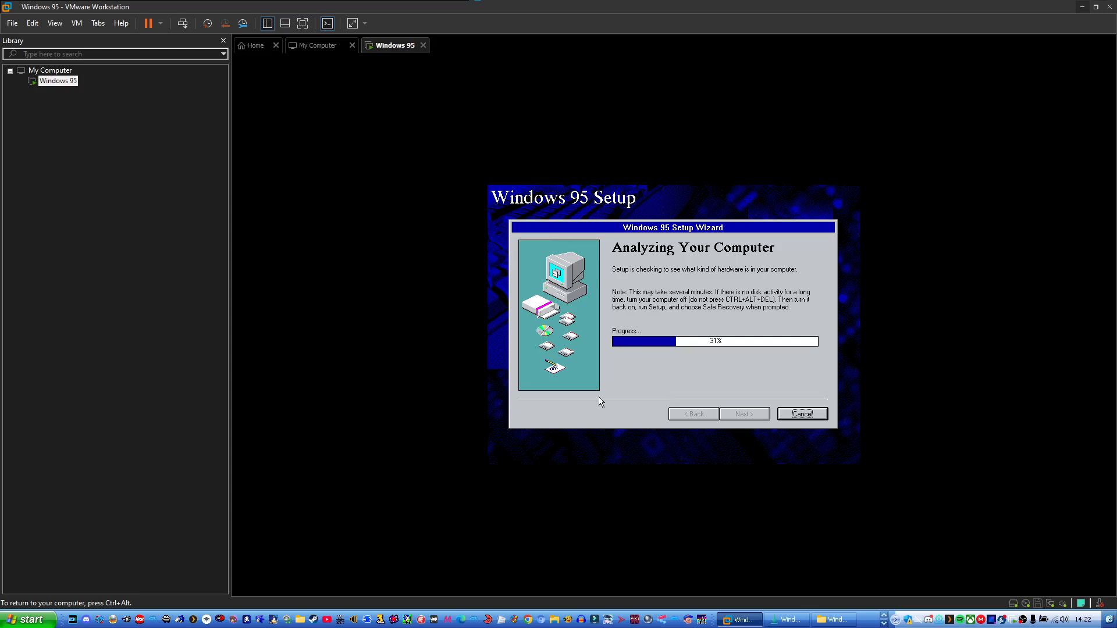
pyautogui.click(33, 624)
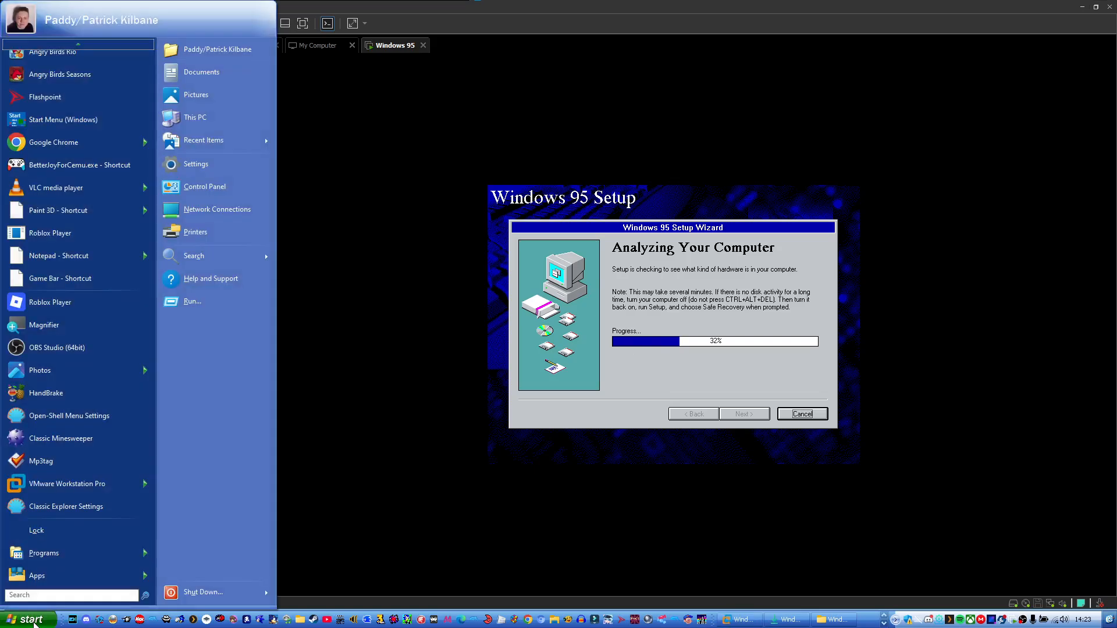
pyautogui.scroll(1, 77, 383)
pyautogui.click(33, 622)
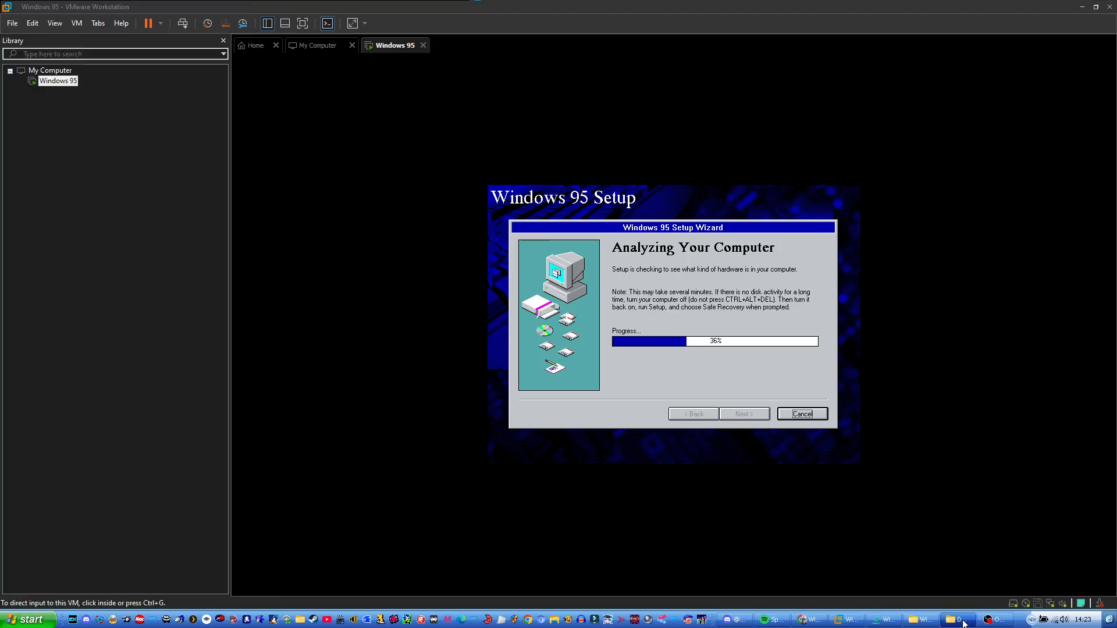
pyautogui.click(963, 621)
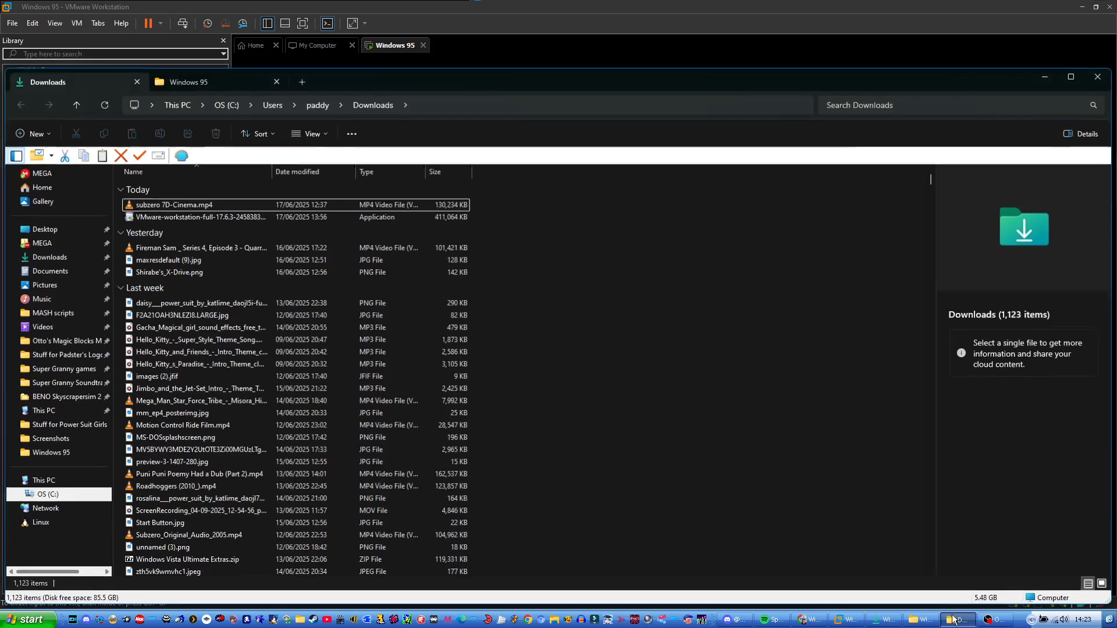
pyautogui.click(1093, 80)
pyautogui.click(1097, 77)
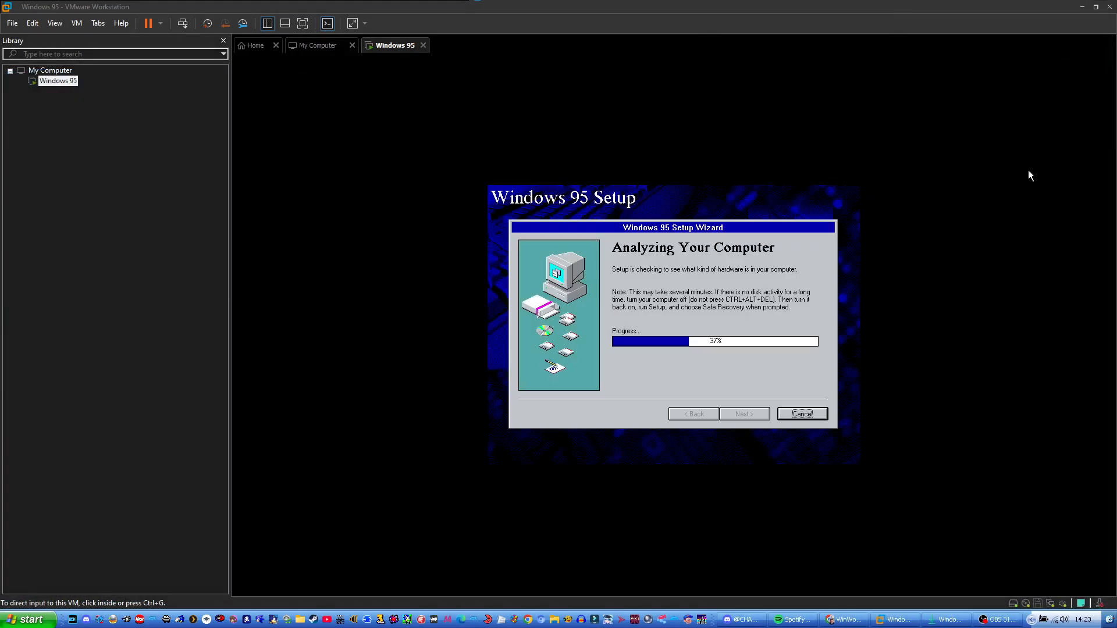
pyautogui.click(947, 620)
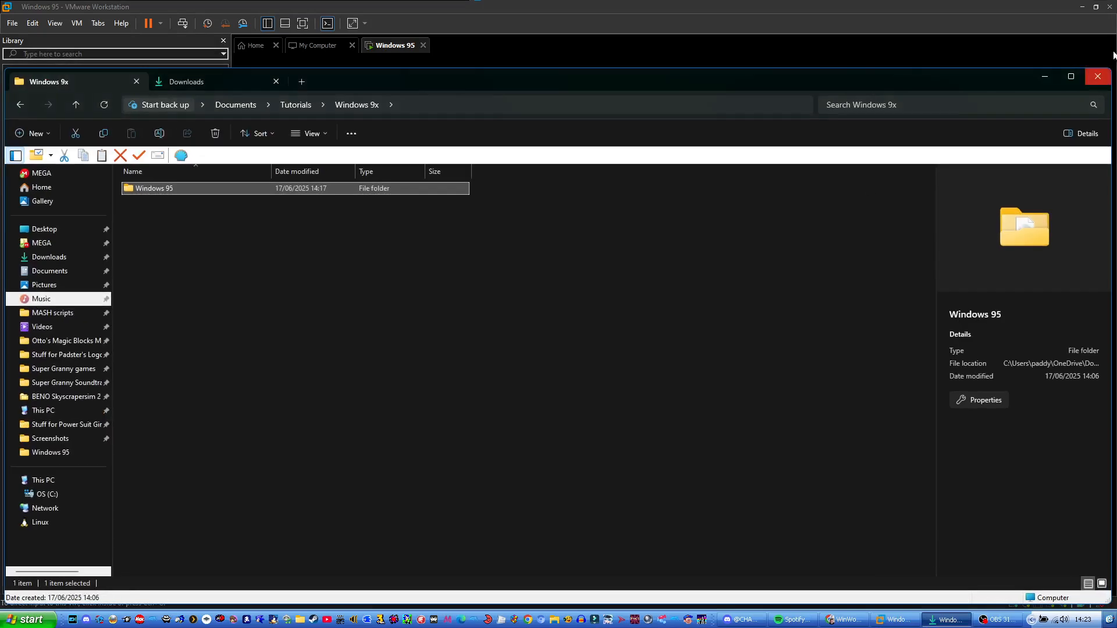
pyautogui.click(1098, 76)
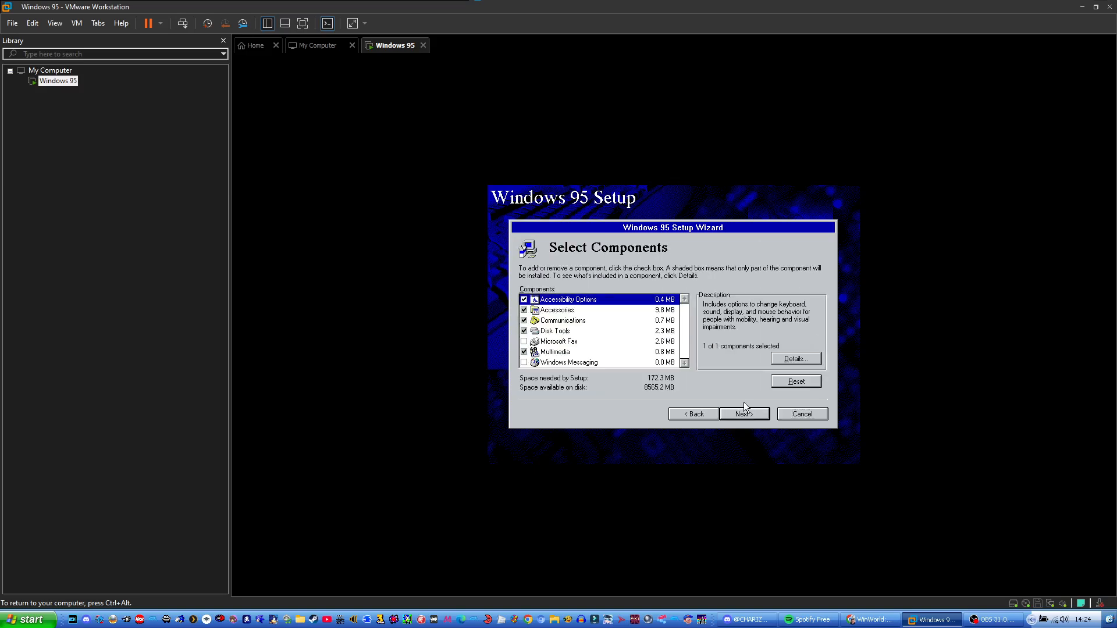
# Add Microsoft Fax, accepting the required Windows Messaging as well
pyautogui.click(543, 312)
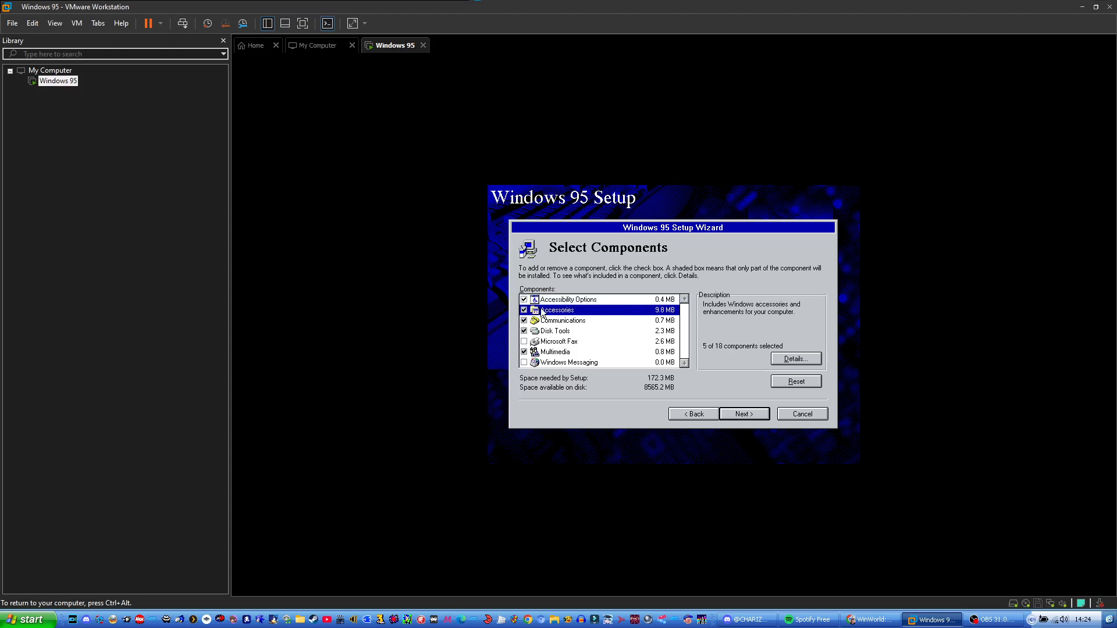
pyautogui.click(523, 342)
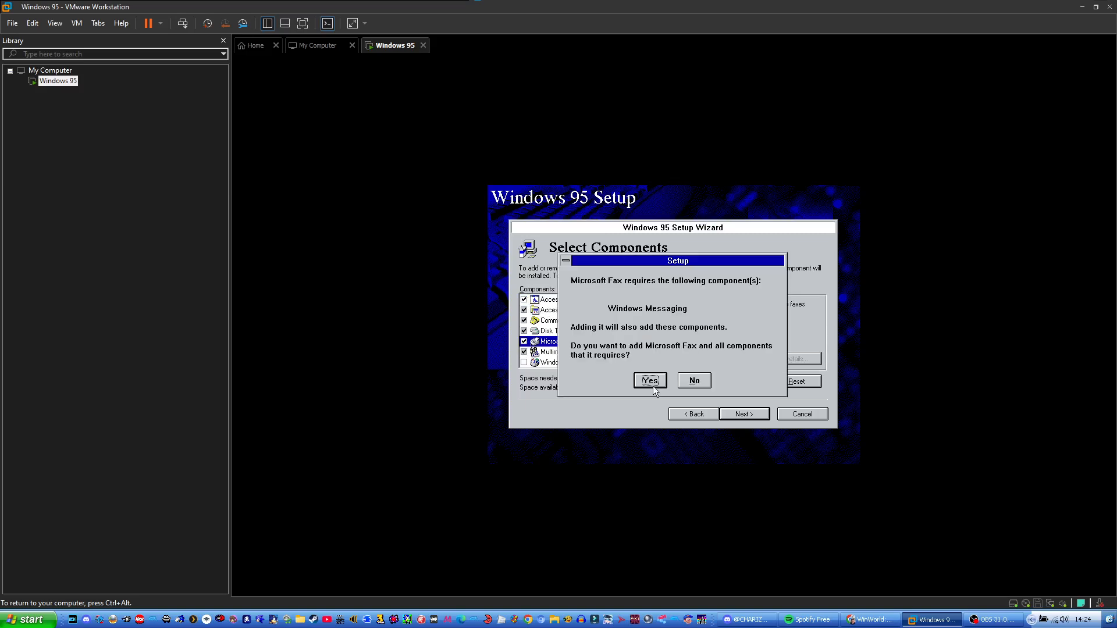
pyautogui.click(653, 383)
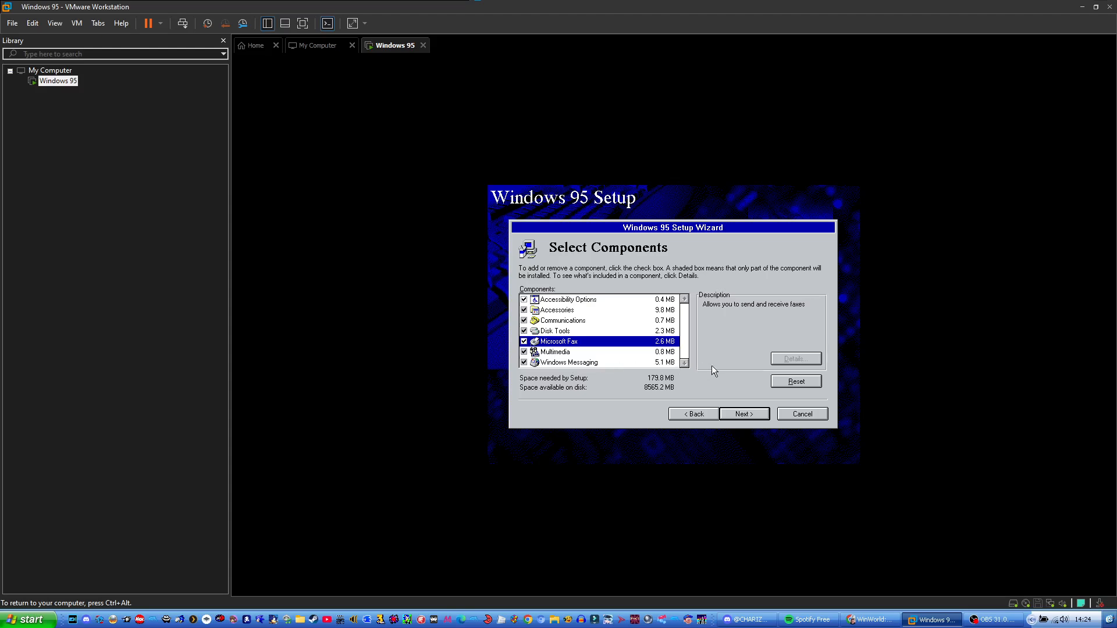
# Review the Windows Messaging, Multimedia and Accessibility descriptions, then open the Accessories details
pyautogui.click(561, 363)
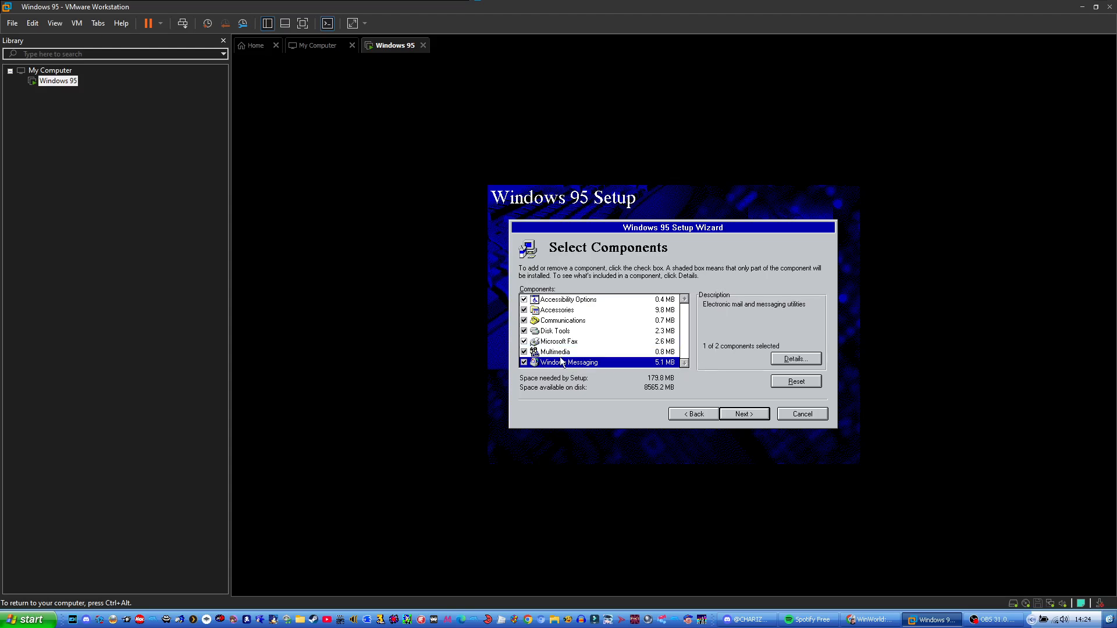
pyautogui.click(554, 356)
pyautogui.click(554, 364)
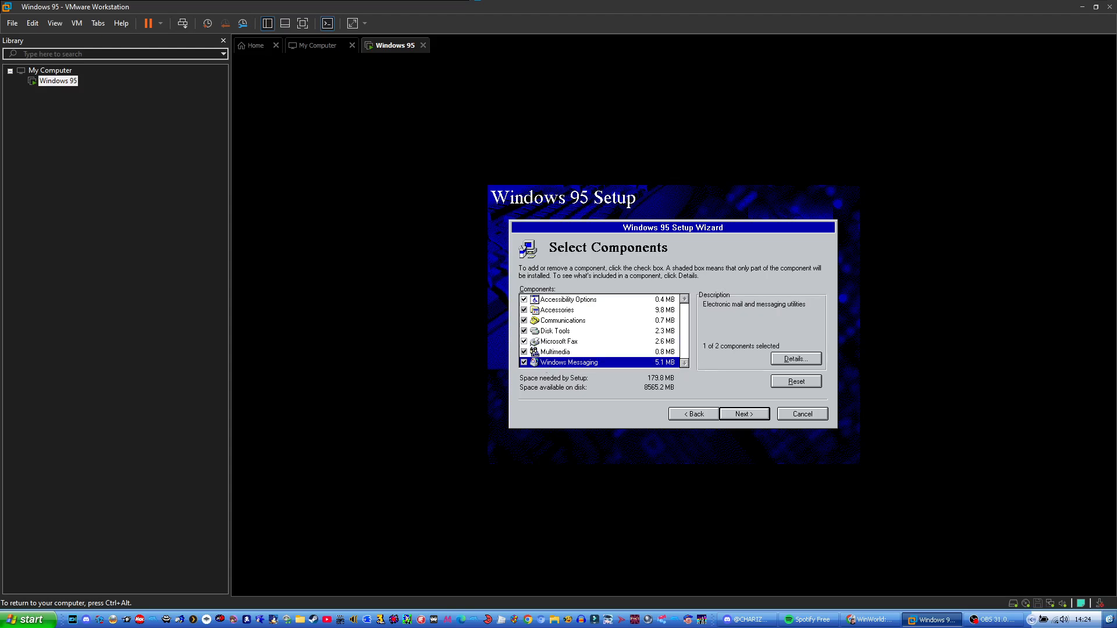
pyautogui.click(543, 302)
pyautogui.click(545, 311)
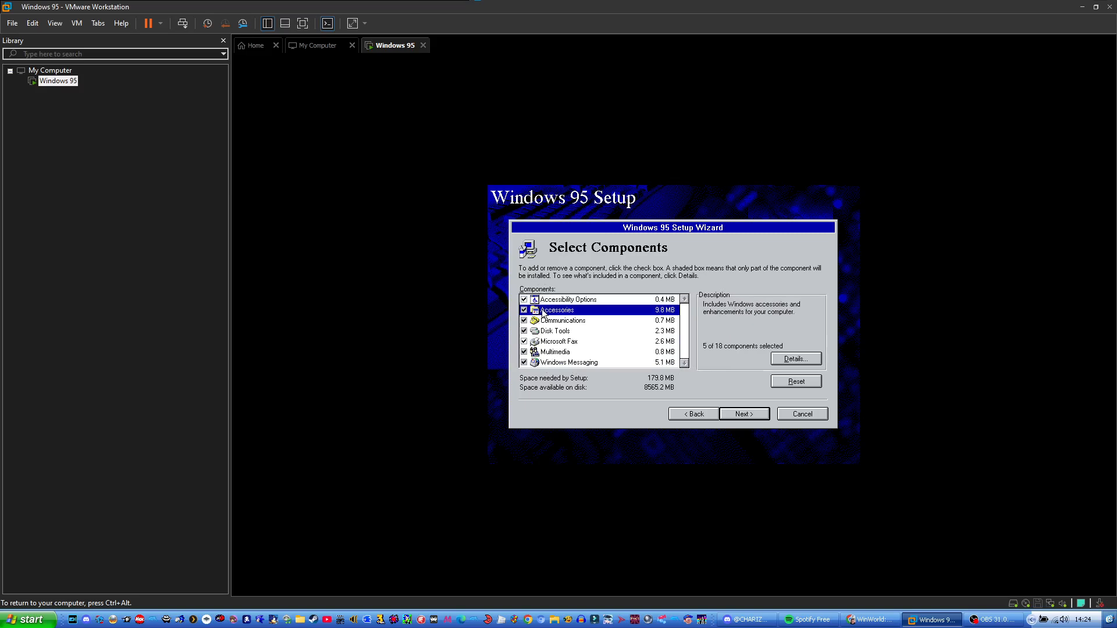
pyautogui.click(809, 362)
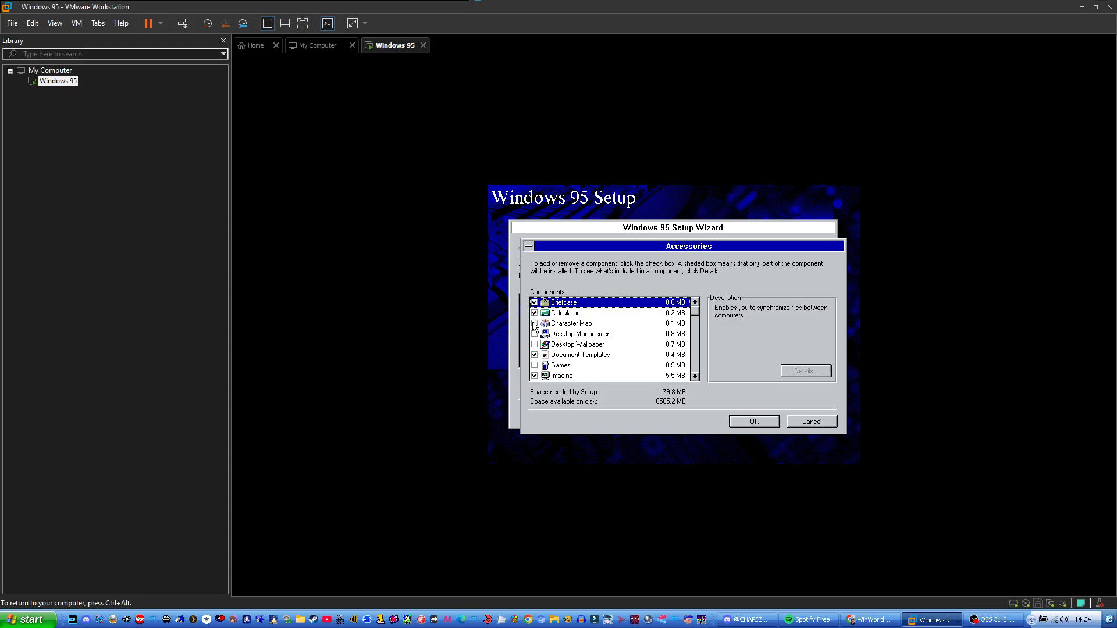
# Check Character Map, Desktop Management, Wallpaper, Games, Mouse Pointers, Net Watcher, Online User's Guide, Quick View
pyautogui.click(534, 323)
pyautogui.click(535, 334)
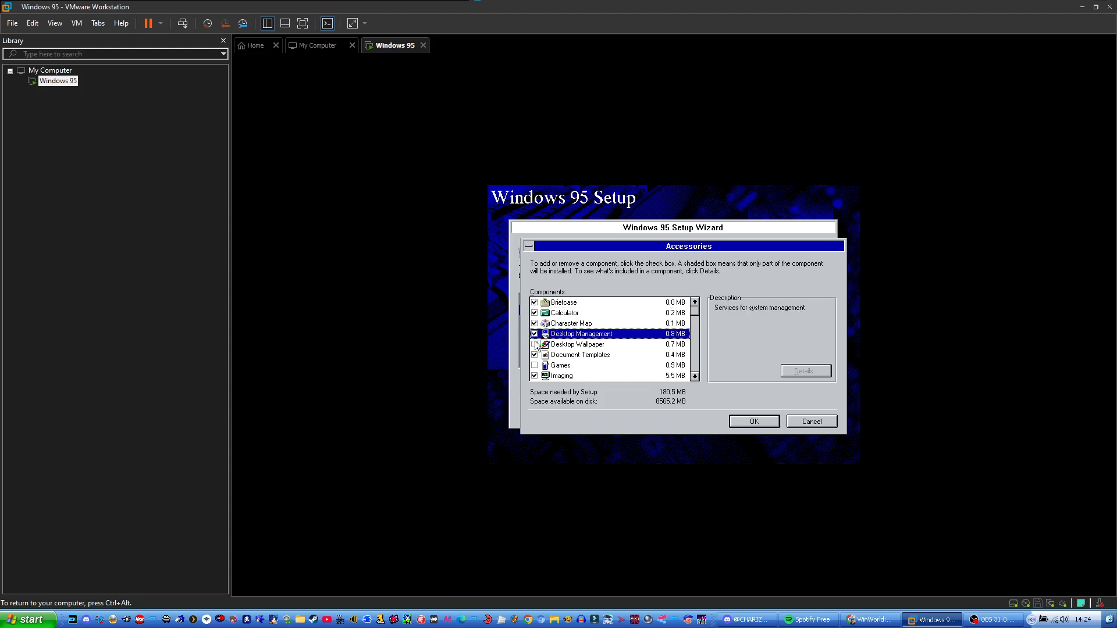
pyautogui.click(534, 344)
pyautogui.click(535, 365)
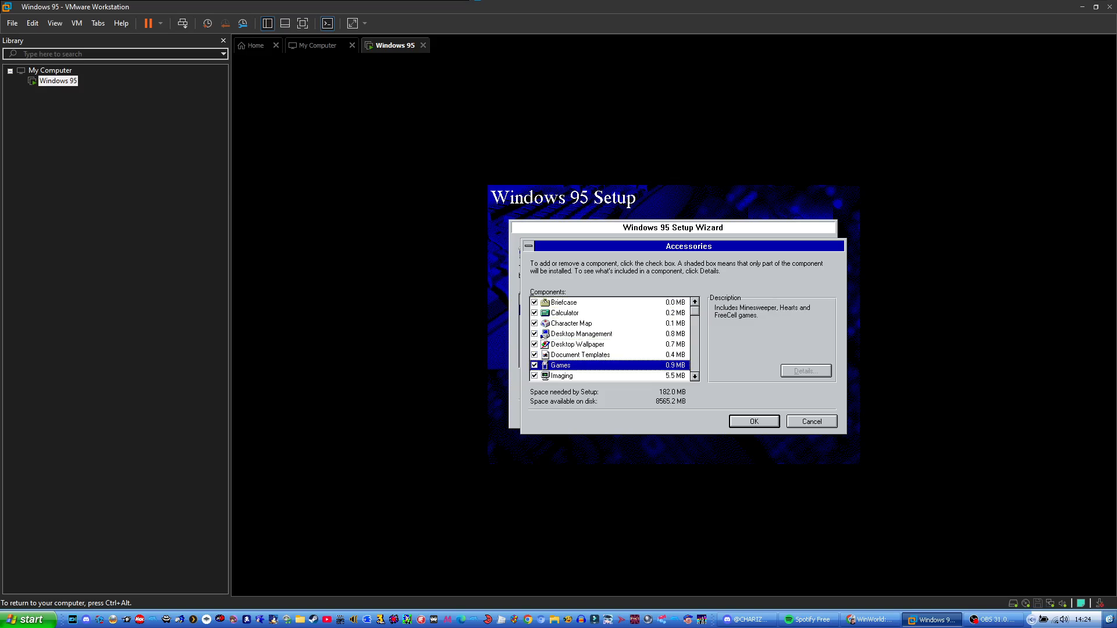
pyautogui.click(694, 376)
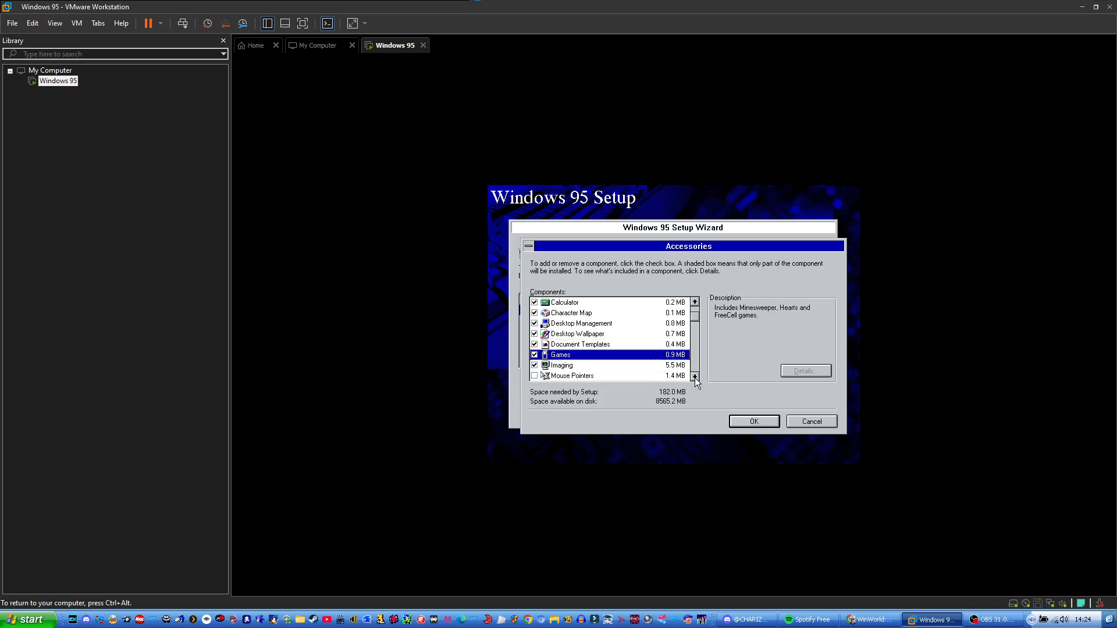
pyautogui.click(694, 377)
pyautogui.click(694, 376)
pyautogui.click(694, 377)
pyautogui.click(694, 376)
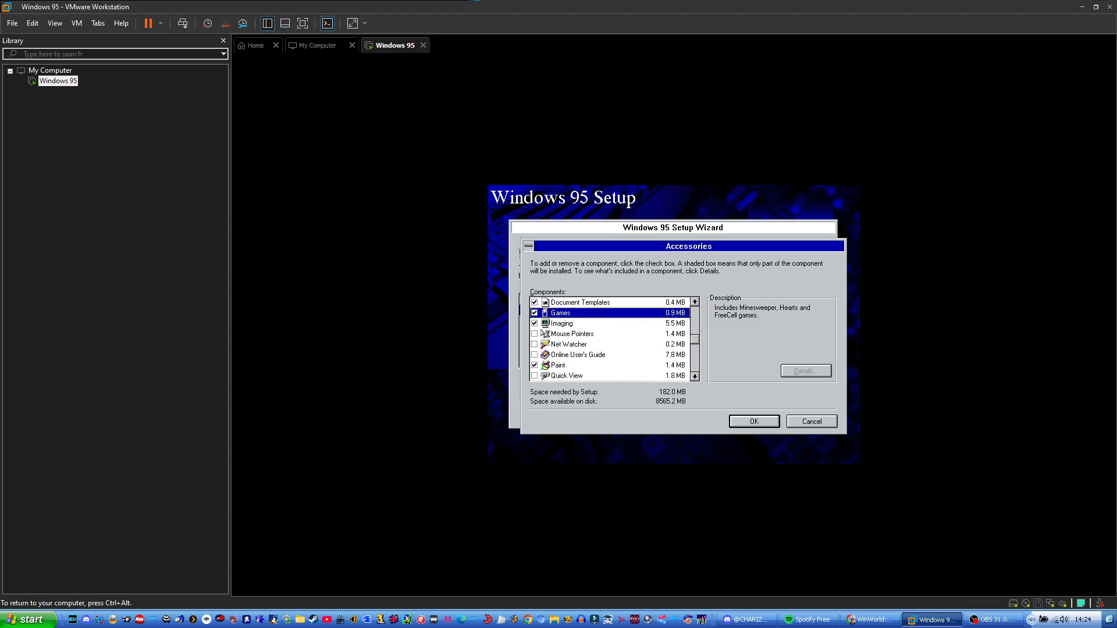
pyautogui.click(535, 334)
pyautogui.click(535, 345)
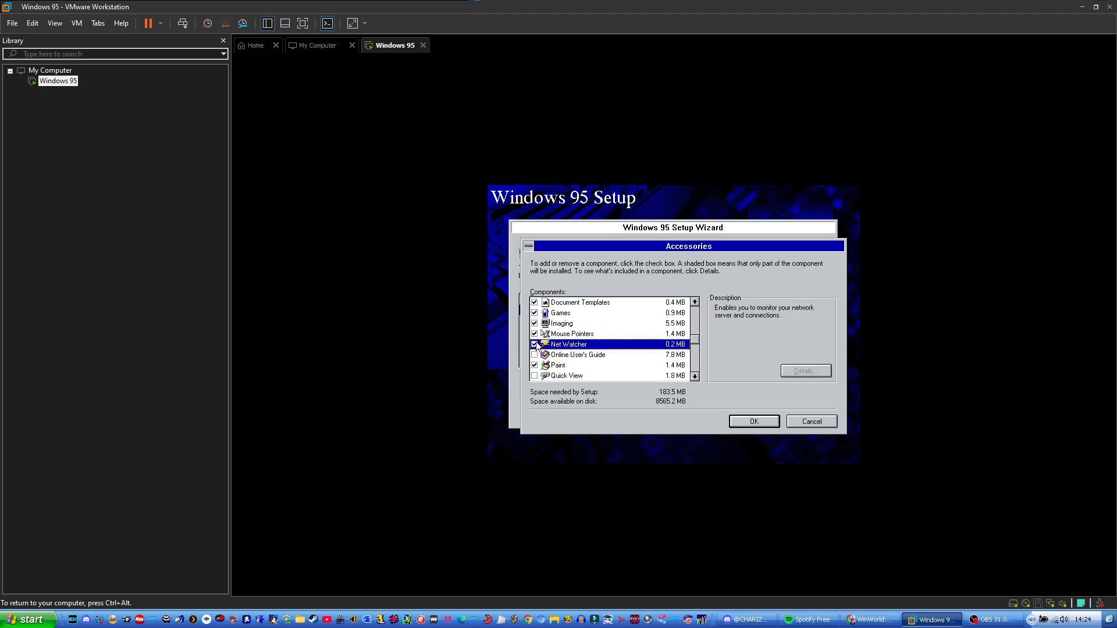
pyautogui.click(534, 355)
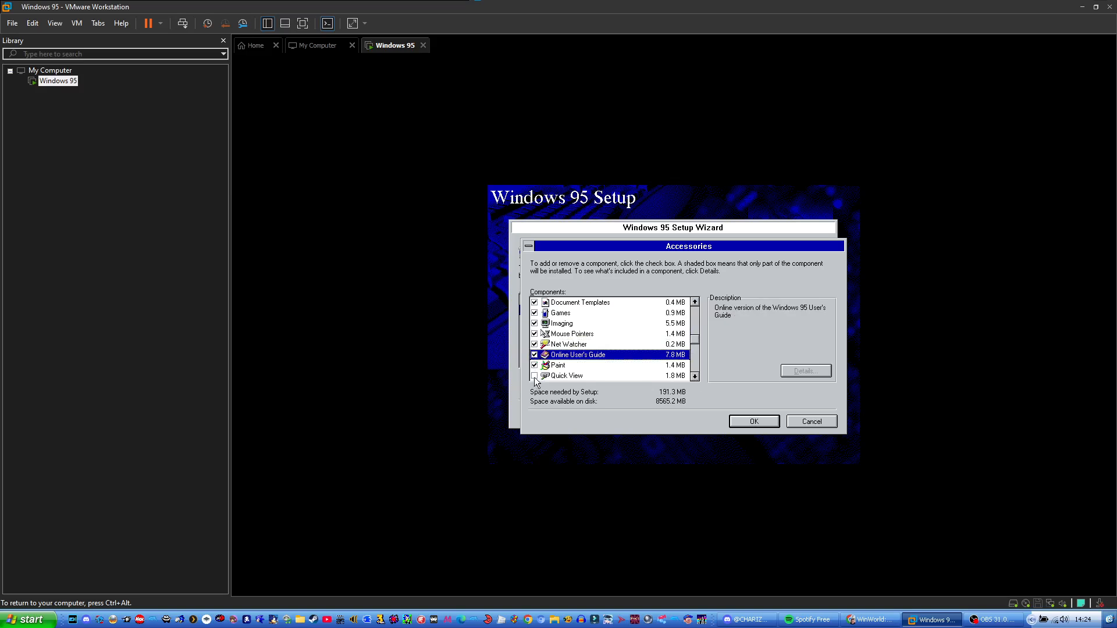
pyautogui.click(535, 376)
# Check System Monitor, System Resource Meter and Windows 95 Tour, then confirm the Accessories list
pyautogui.click(695, 376)
pyautogui.click(694, 377)
pyautogui.click(695, 376)
pyautogui.click(695, 377)
pyautogui.click(695, 376)
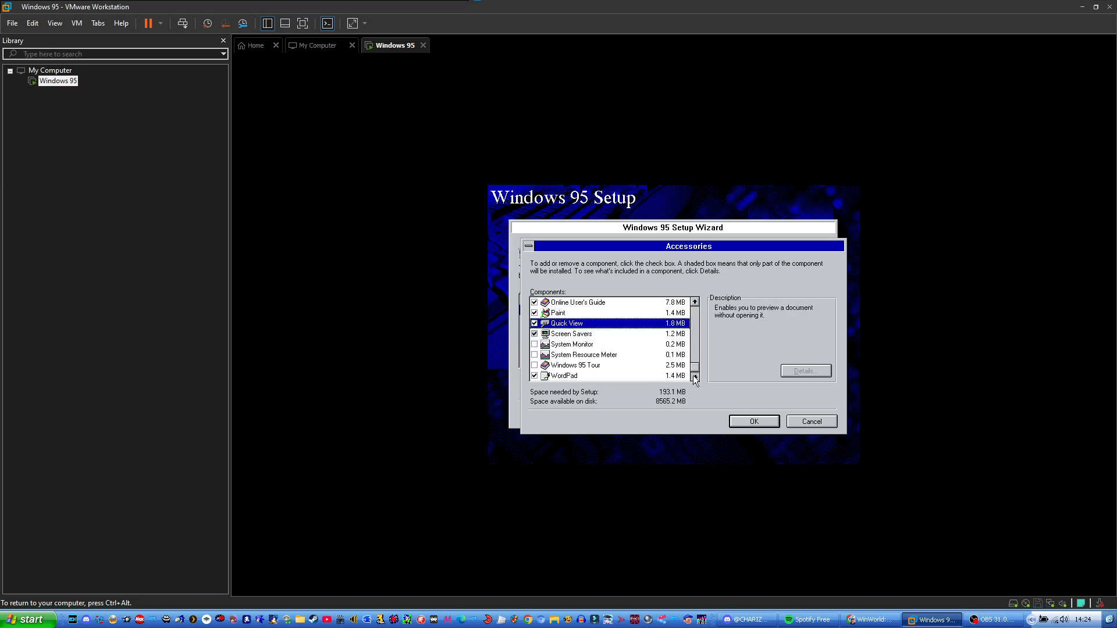
pyautogui.click(535, 345)
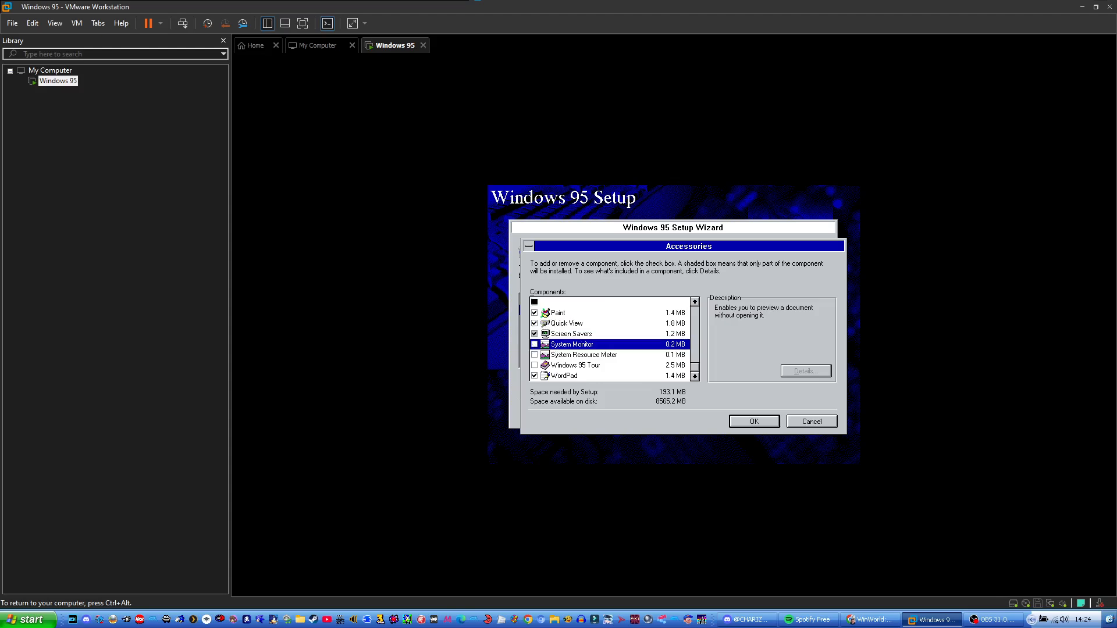
pyautogui.click(534, 355)
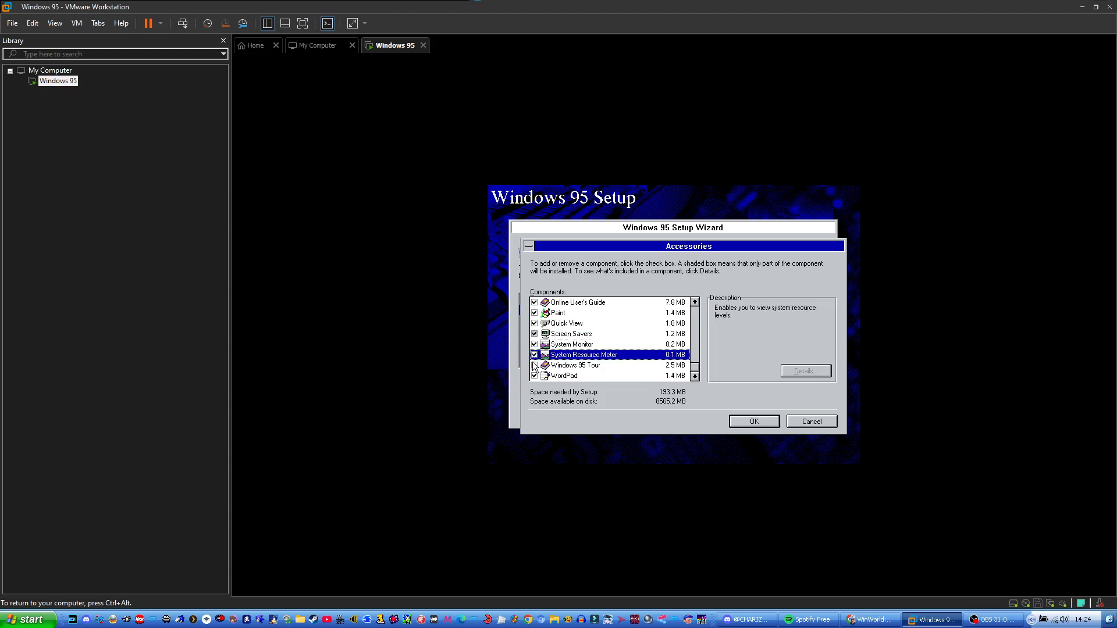
pyautogui.click(534, 365)
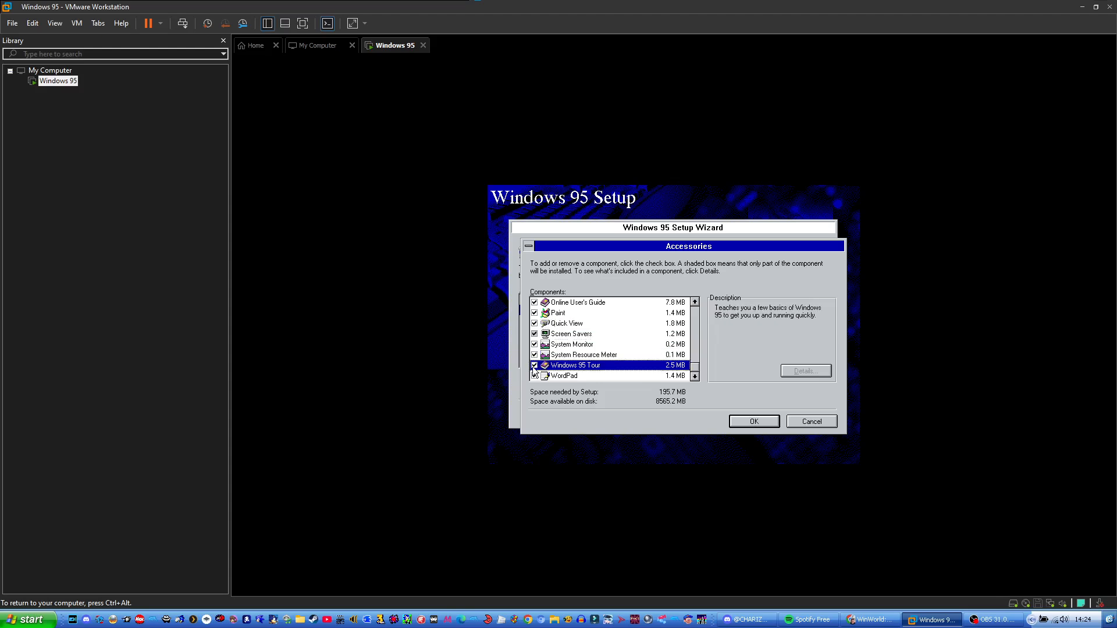
pyautogui.click(696, 303)
pyautogui.click(695, 302)
pyautogui.click(696, 304)
pyautogui.click(696, 304)
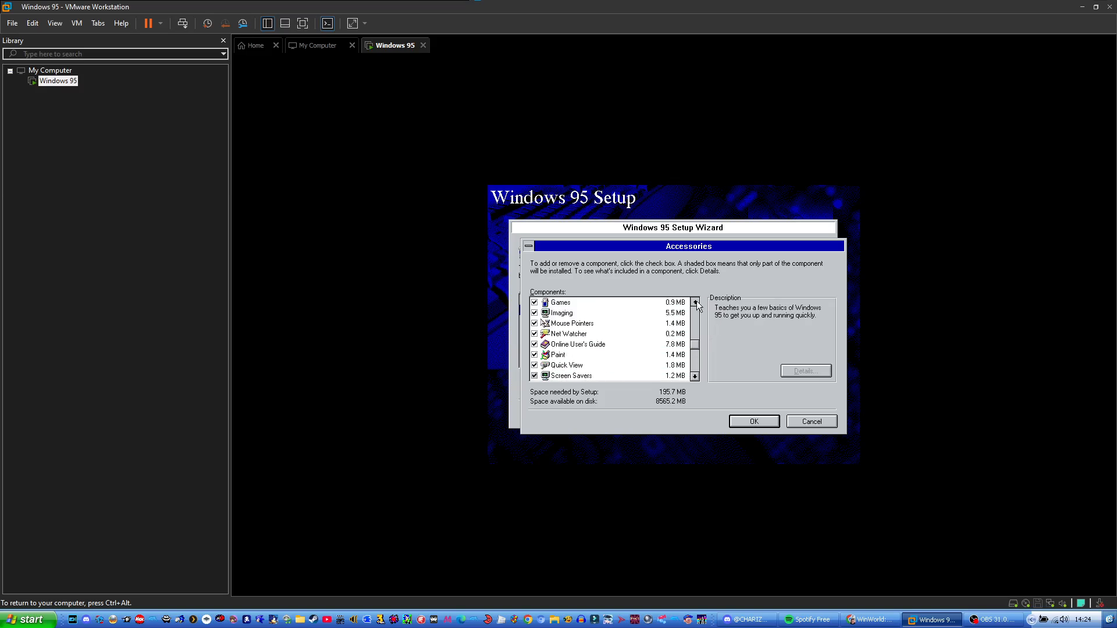
pyautogui.click(695, 303)
pyautogui.click(695, 303)
pyautogui.click(695, 303)
pyautogui.click(695, 303)
pyautogui.click(696, 302)
pyautogui.click(696, 303)
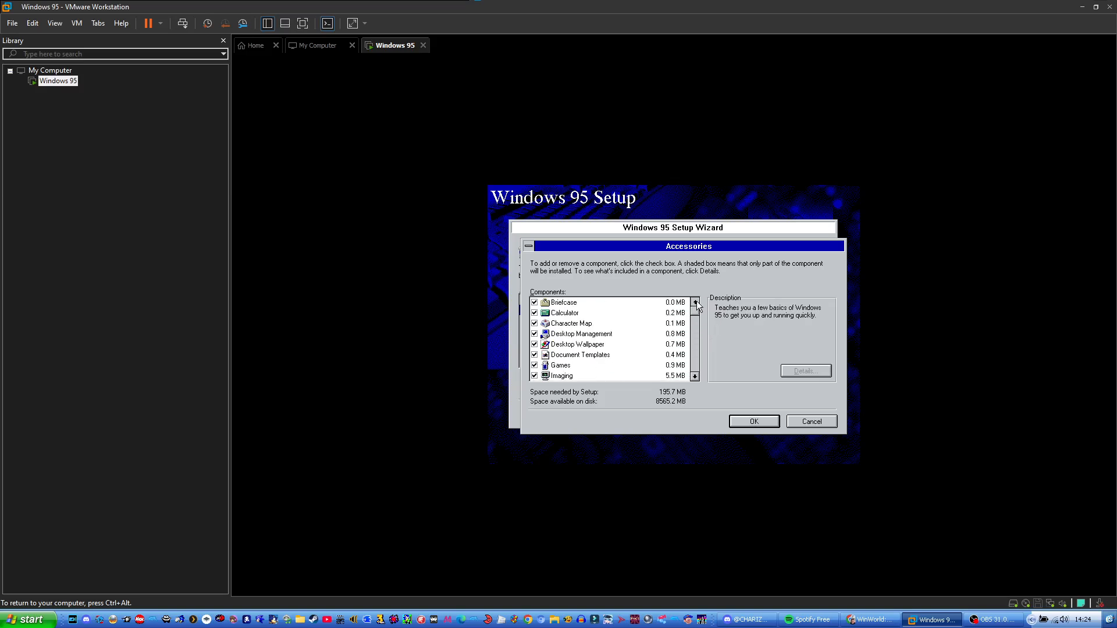
pyautogui.click(772, 420)
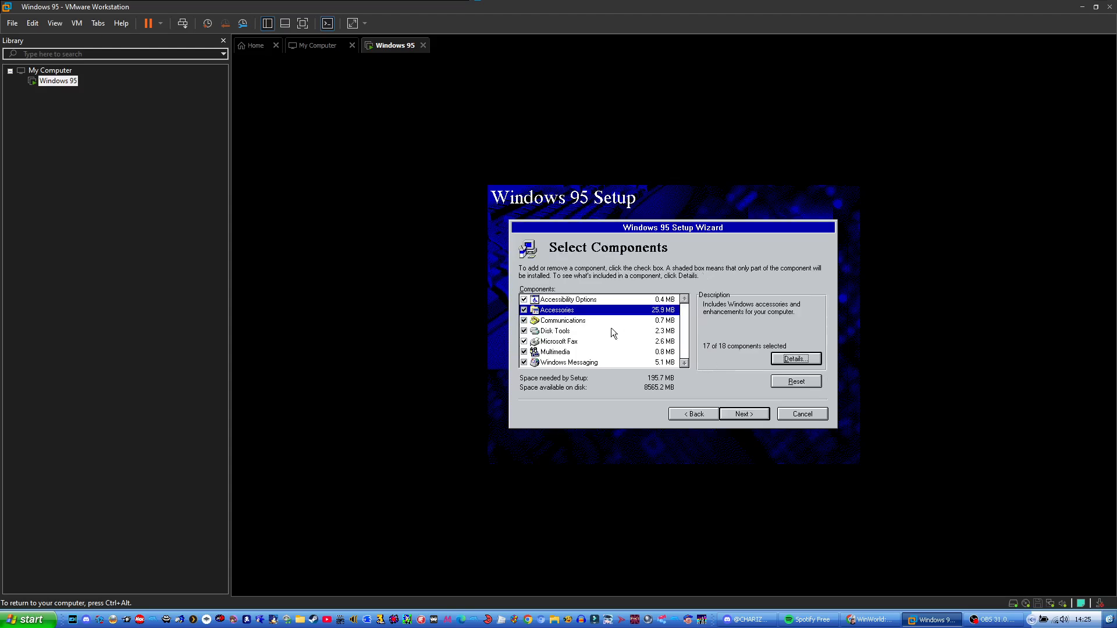
# Include Dial-Up Networking and Direct Cable Connection under Communications
pyautogui.click(553, 323)
pyautogui.click(812, 357)
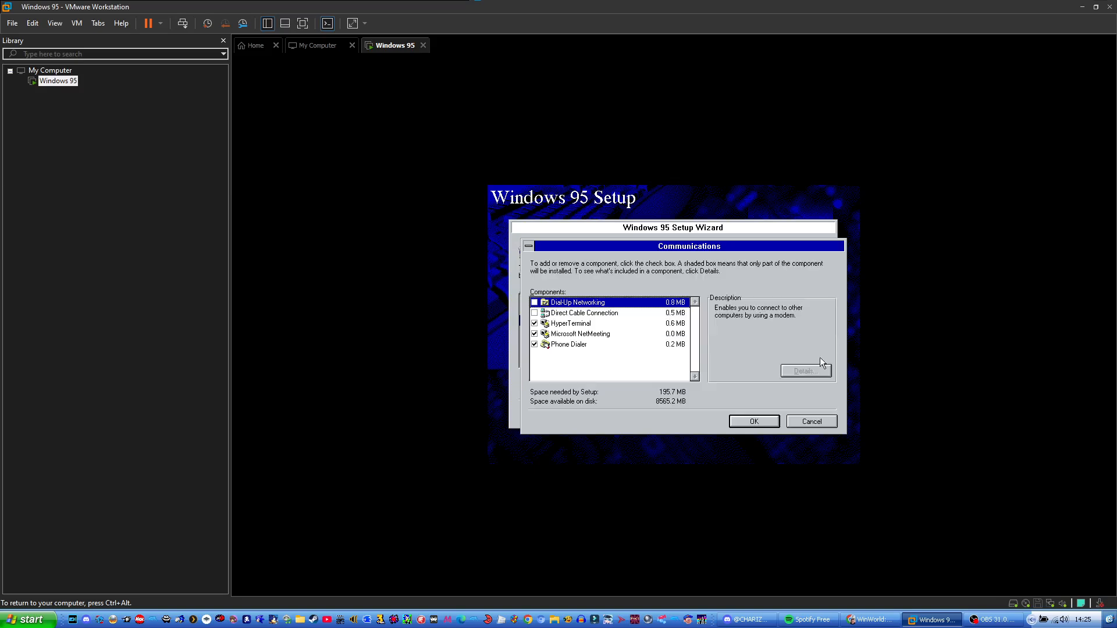
pyautogui.click(534, 302)
pyautogui.click(535, 313)
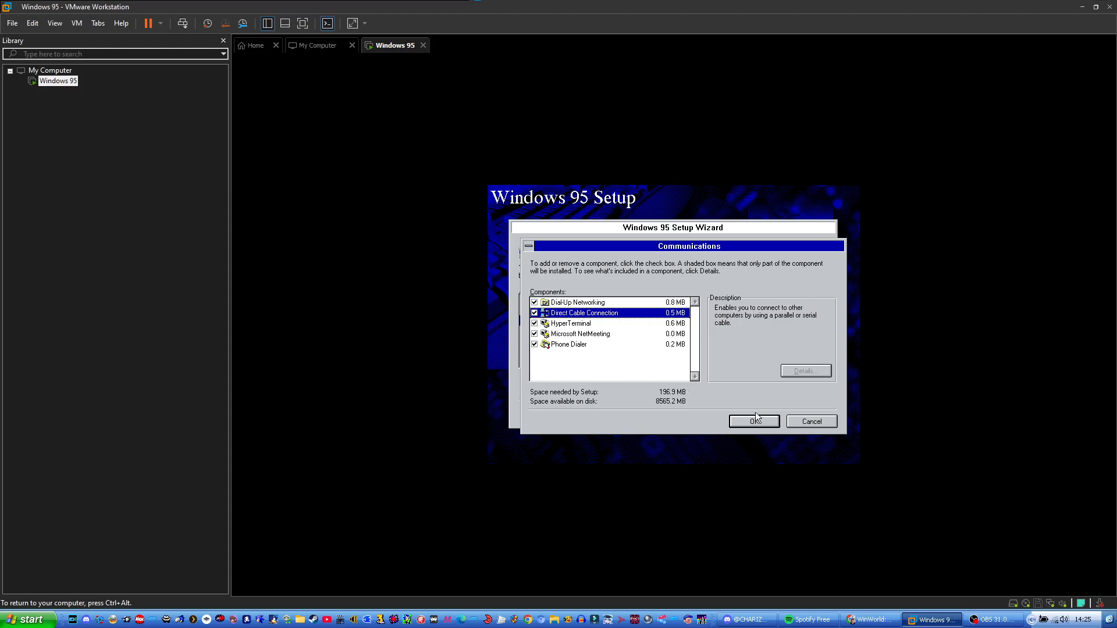
pyautogui.click(754, 422)
# Include Backup under Disk Tools
pyautogui.click(537, 331)
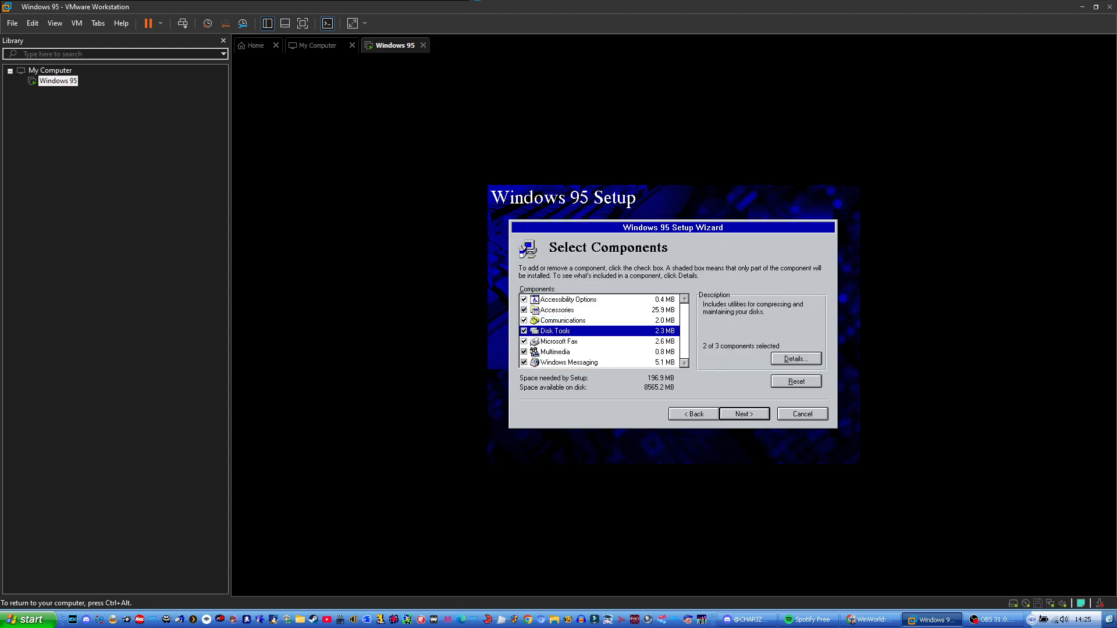
pyautogui.click(808, 359)
pyautogui.click(534, 302)
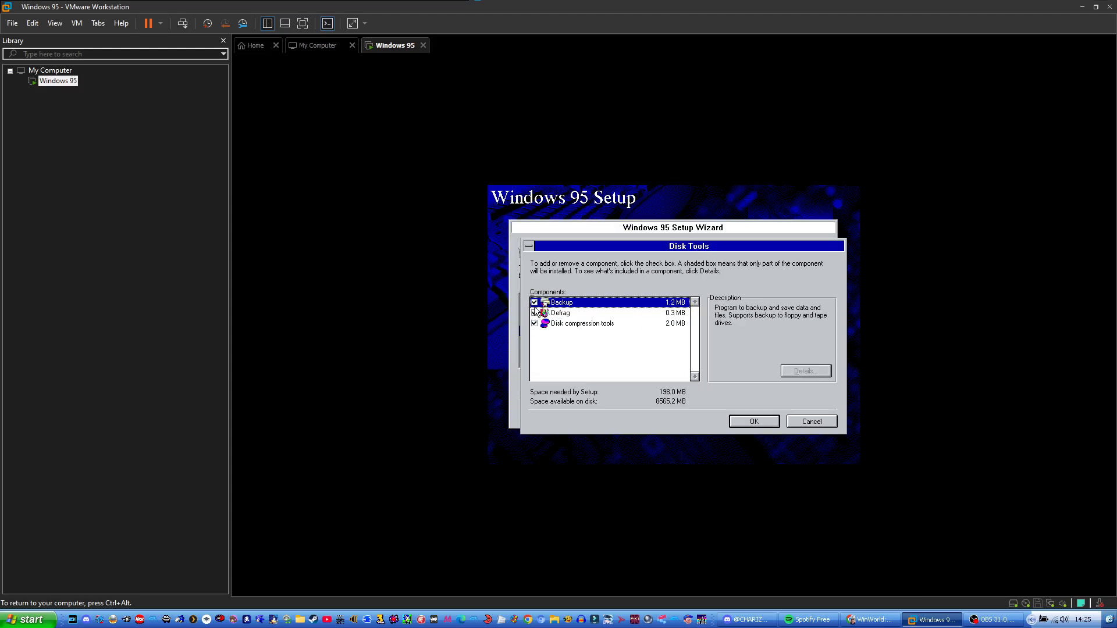
pyautogui.click(776, 420)
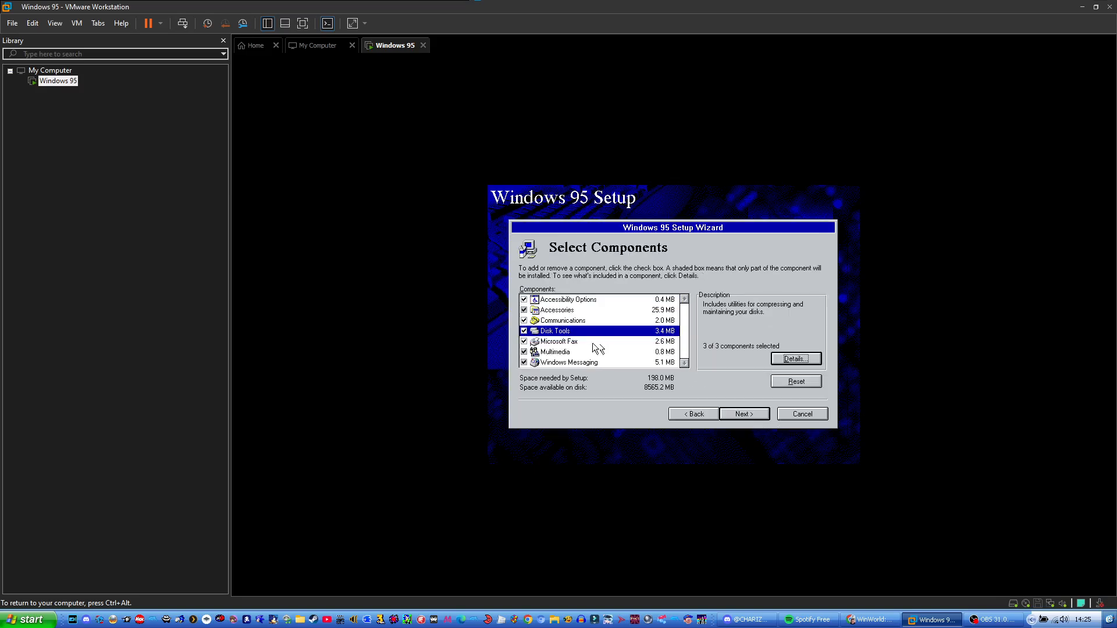
# Include Audio Compression, Sound Schemes, Sample Sounds, Sound Recorder and Volume Control under Multimedia
pyautogui.click(571, 343)
pyautogui.click(553, 352)
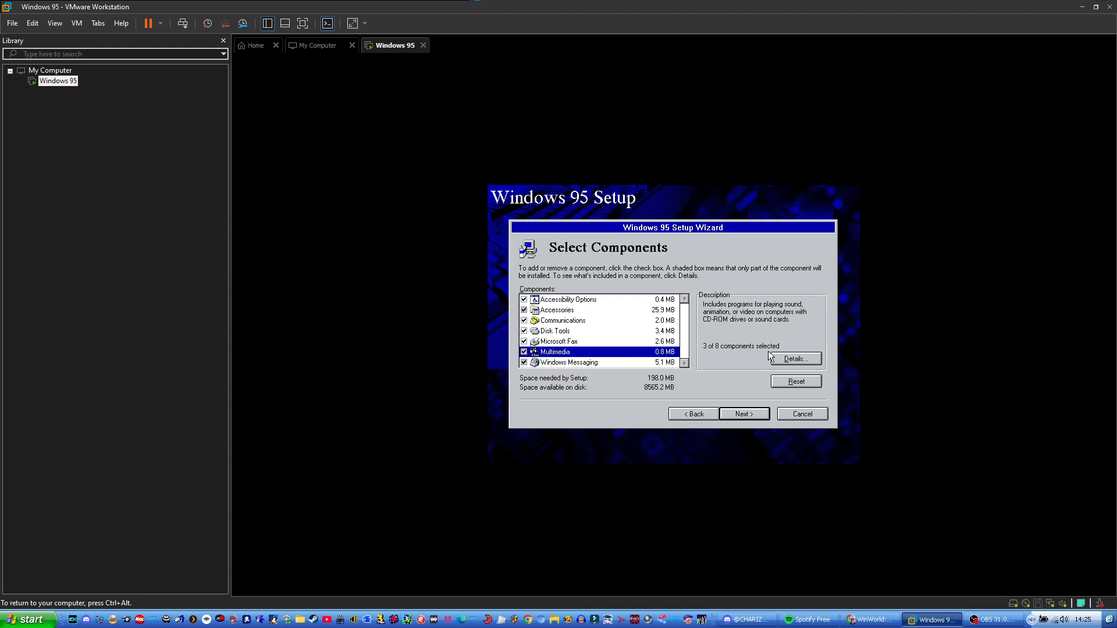
pyautogui.click(797, 358)
pyautogui.click(535, 303)
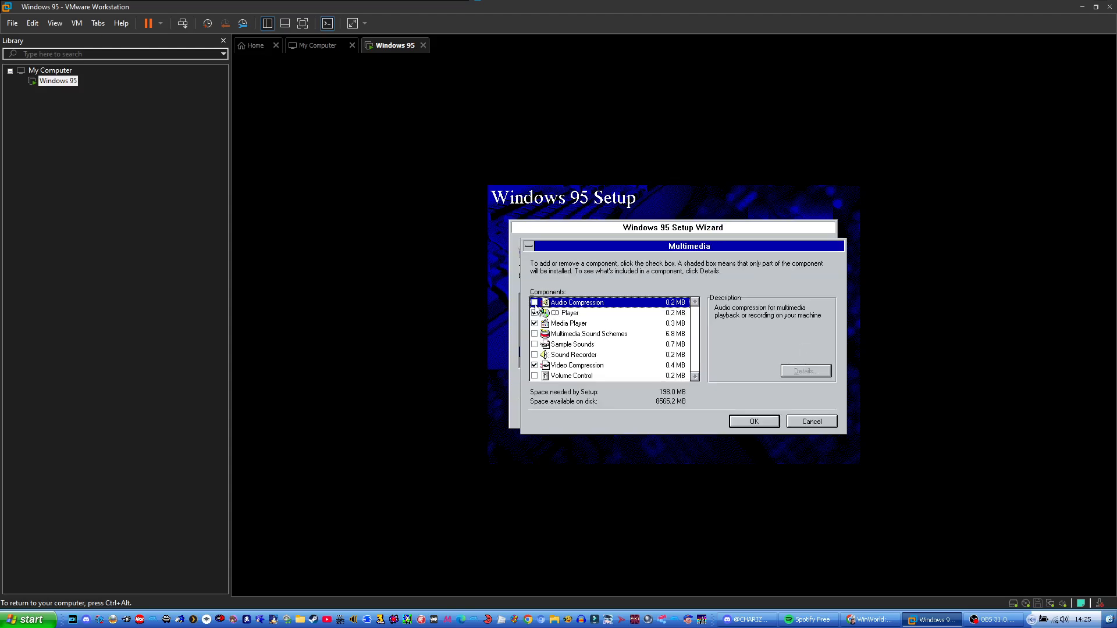
pyautogui.click(535, 334)
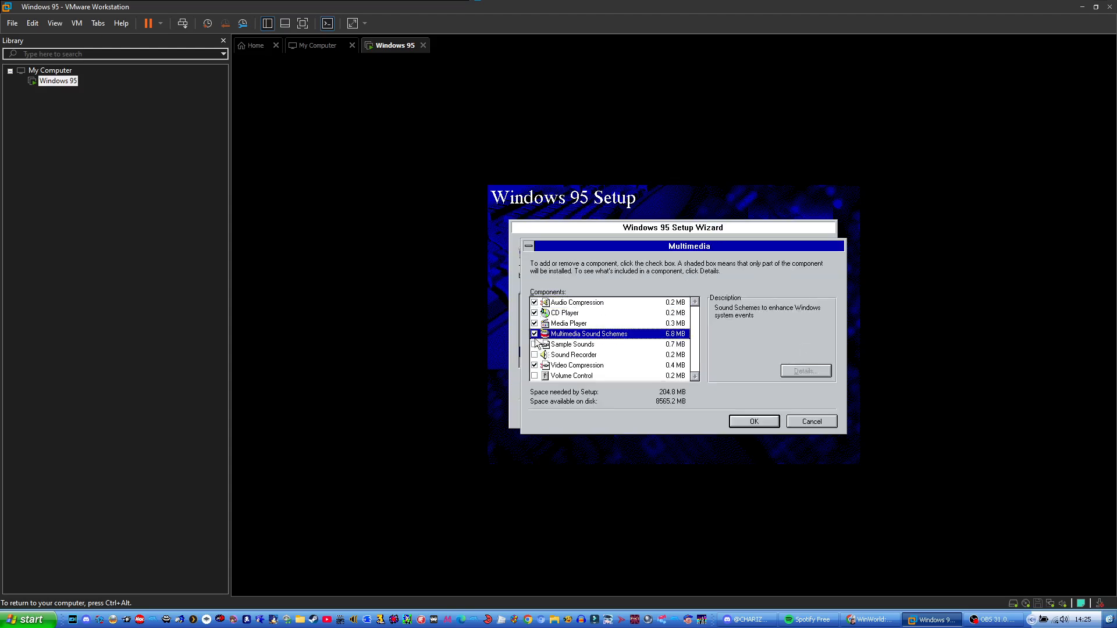
pyautogui.click(534, 344)
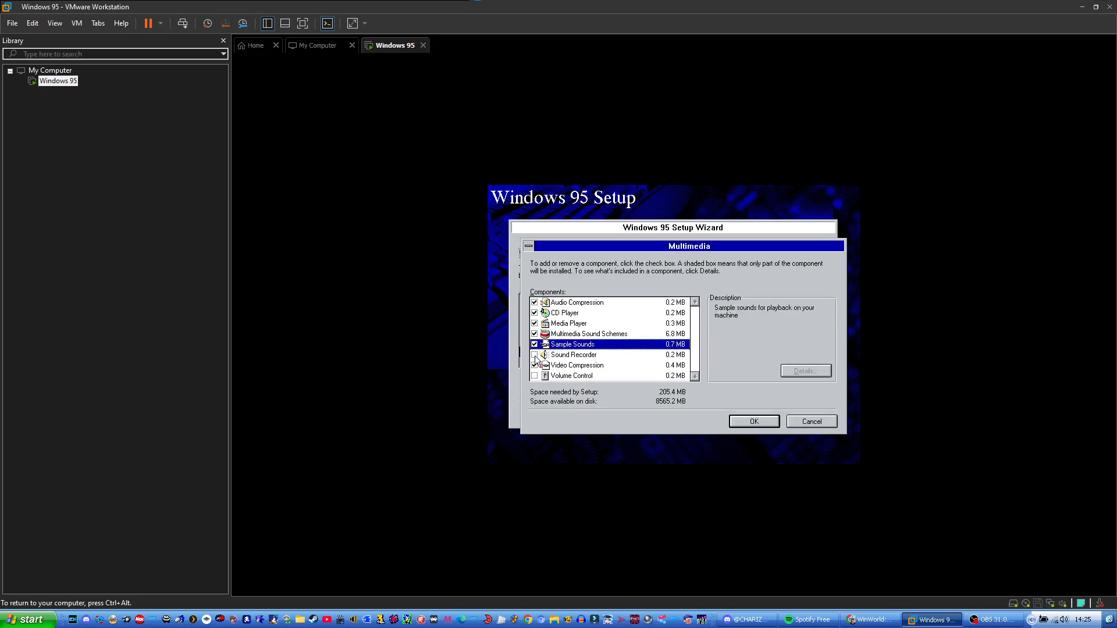
pyautogui.click(534, 355)
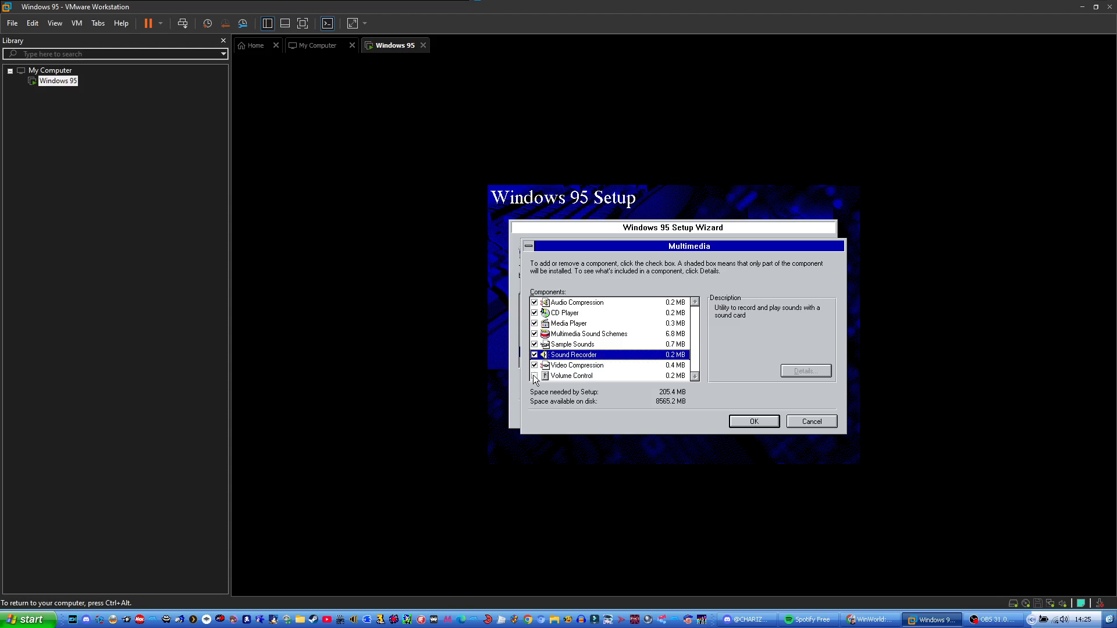
pyautogui.click(534, 376)
pyautogui.click(754, 422)
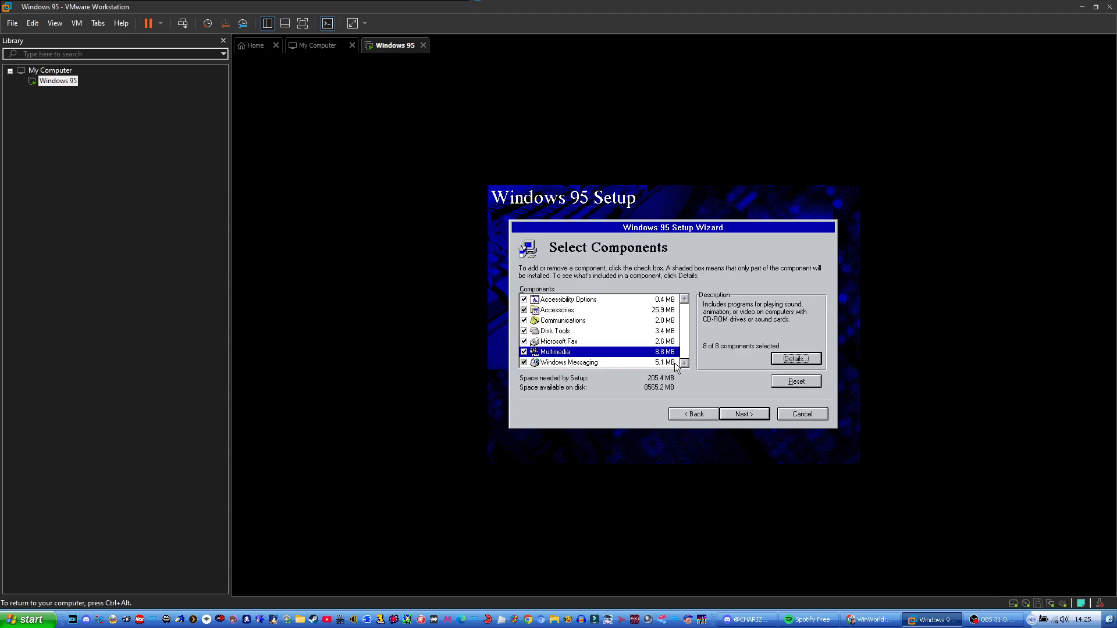
# Include Microsoft Mail Services under Windows Messaging
pyautogui.click(636, 361)
pyautogui.click(794, 359)
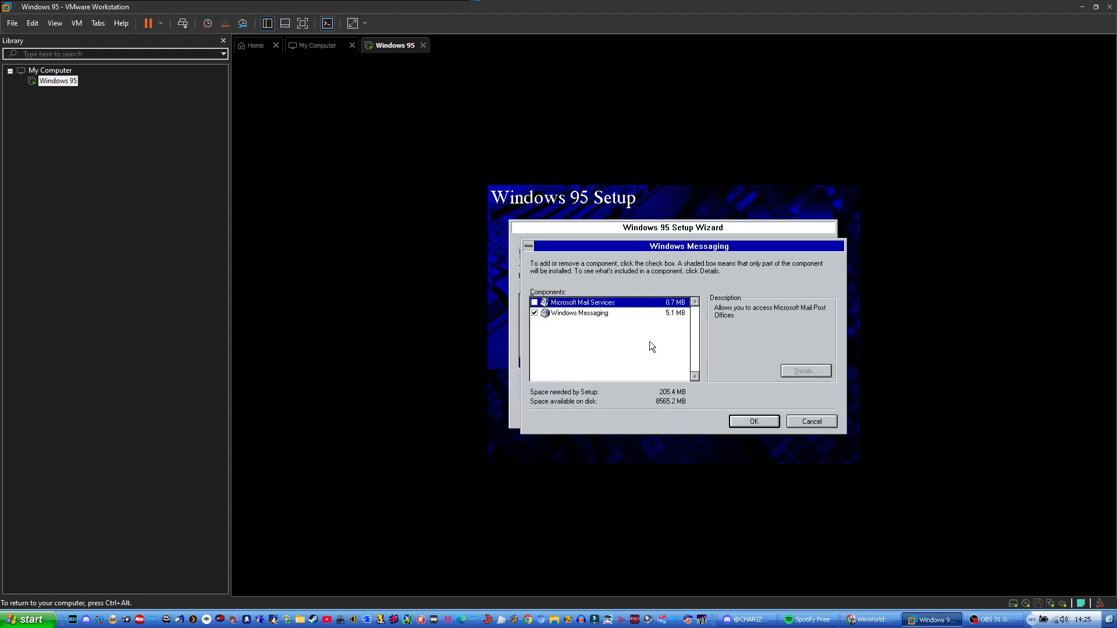
pyautogui.click(534, 303)
pyautogui.click(779, 426)
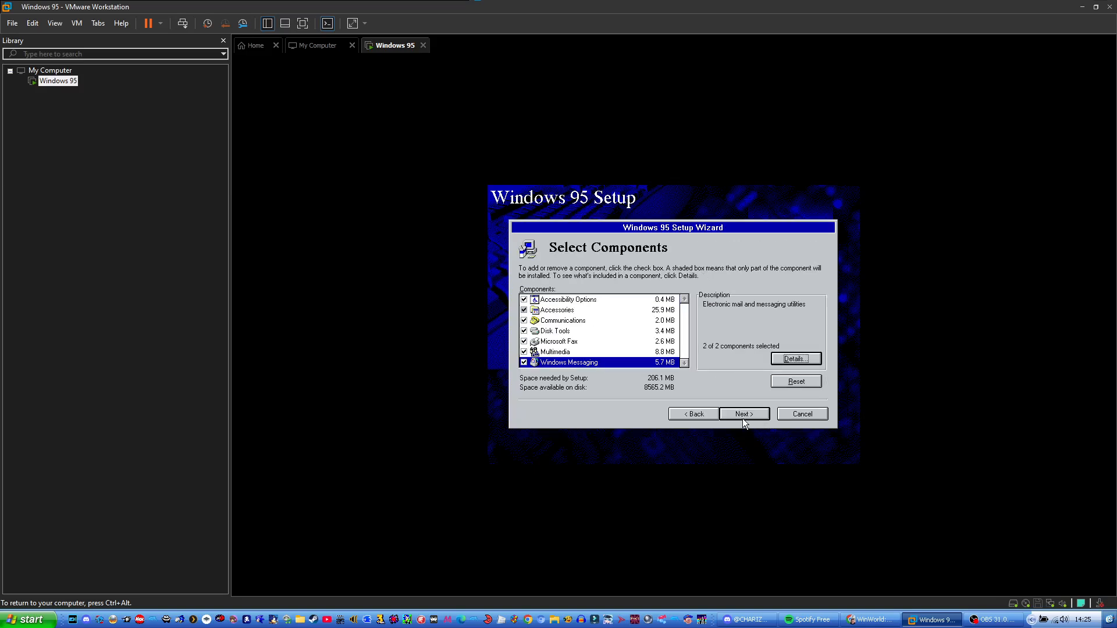
# Accept the components and default network configuration, and name the computer WINDOWS95
pyautogui.click(743, 417)
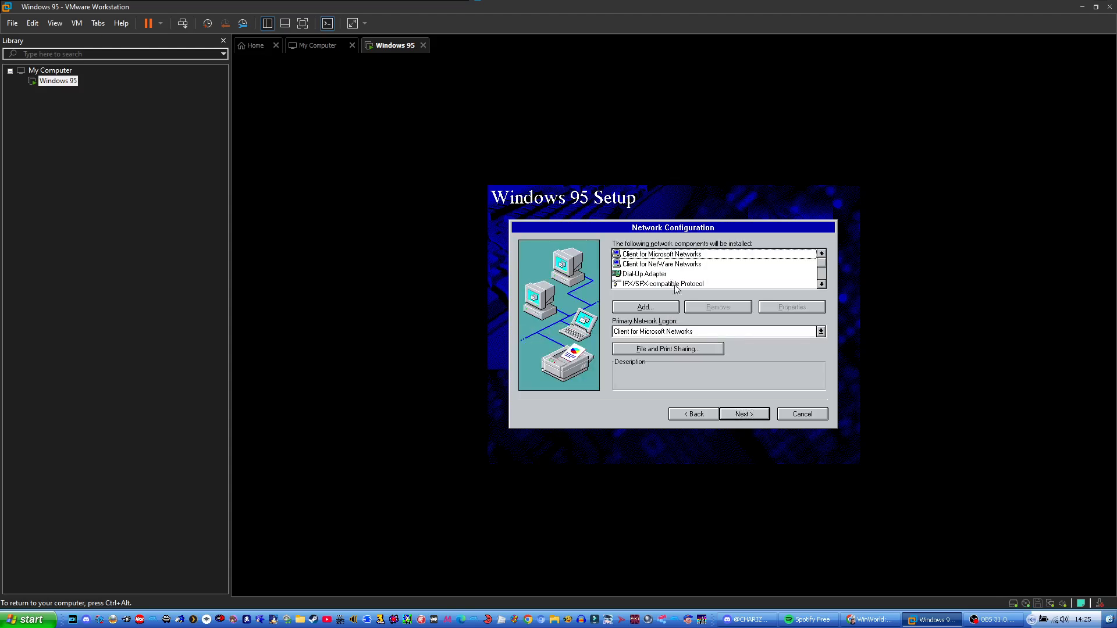
pyautogui.click(745, 414)
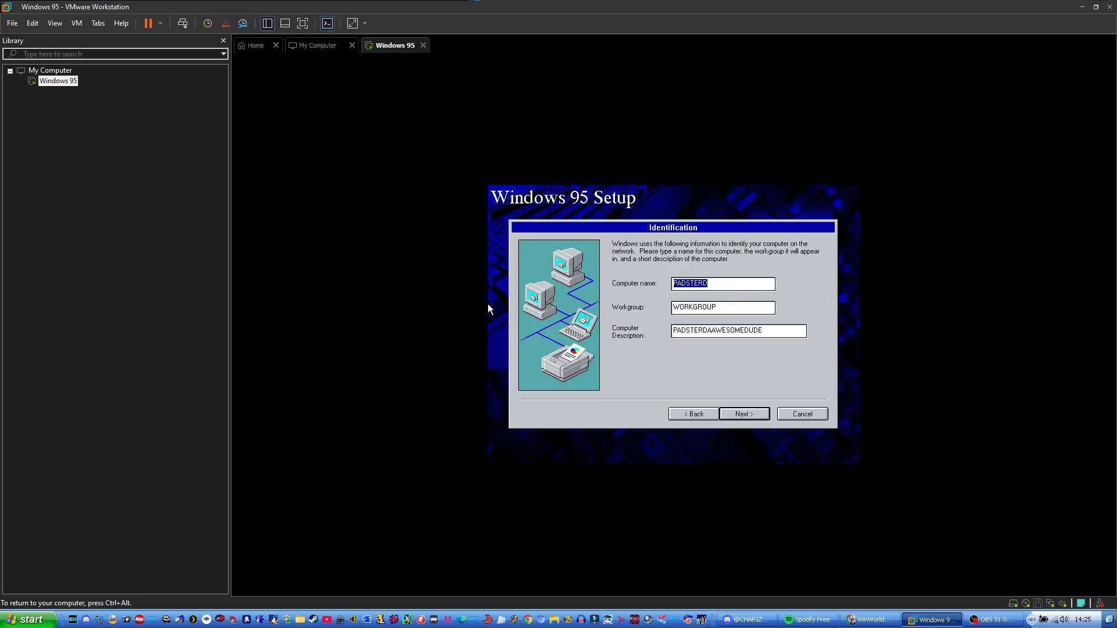
pyautogui.write('WINDOWS95')
pyautogui.click(763, 415)
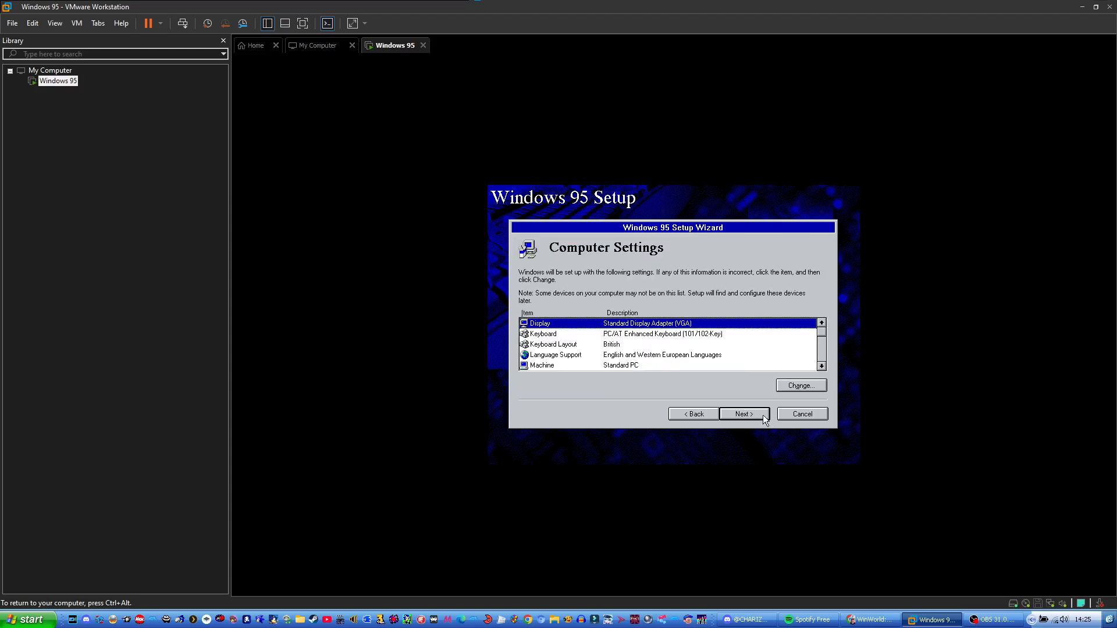
pyautogui.click(707, 413)
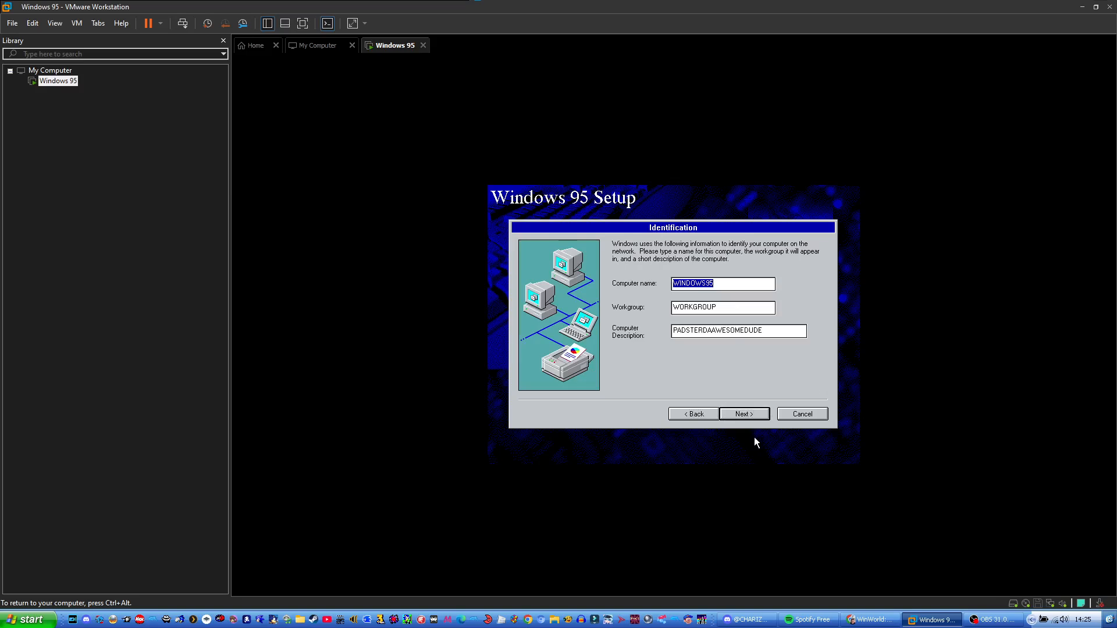
pyautogui.click(751, 415)
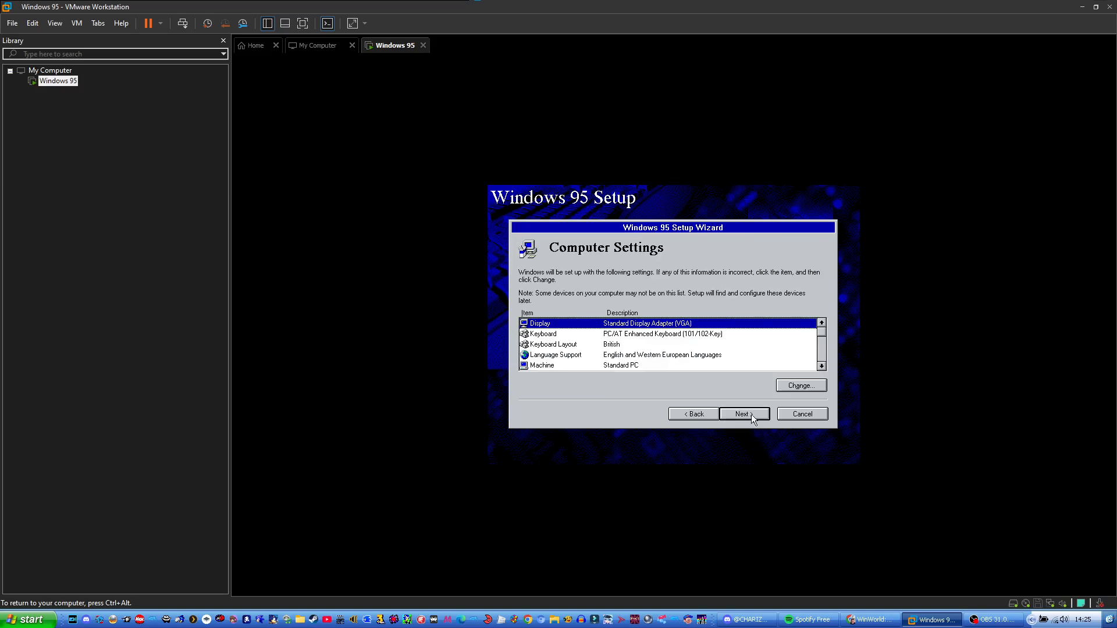
# Review the Computer Settings list, including Keyboard Layout and Machine, and accept them
pyautogui.click(621, 345)
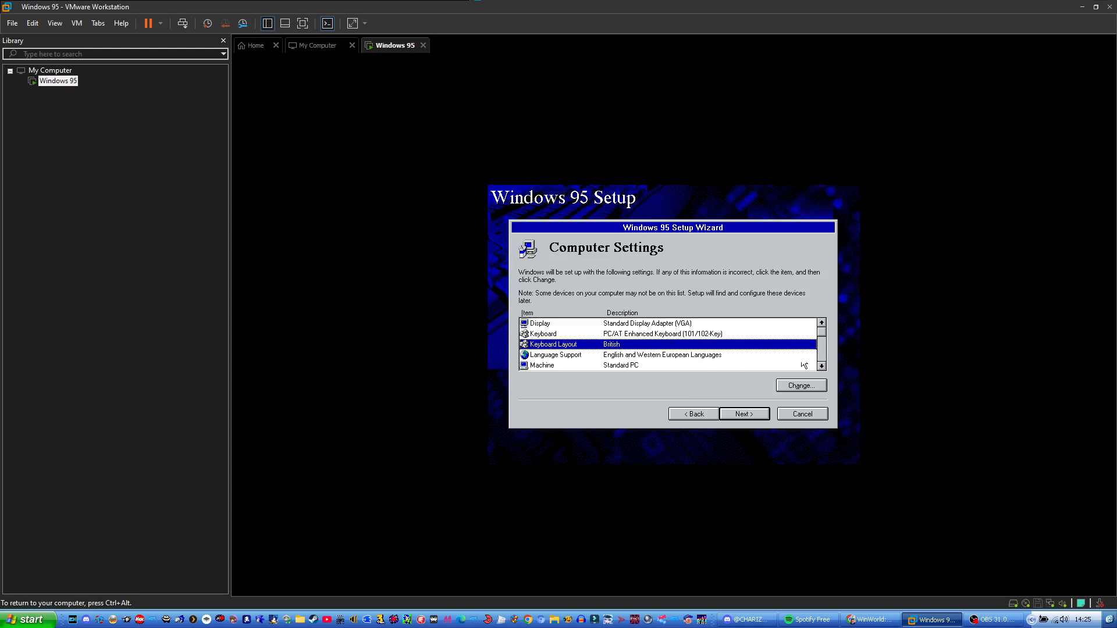
pyautogui.press('Down')
pyautogui.press('Down')
pyautogui.click(822, 366)
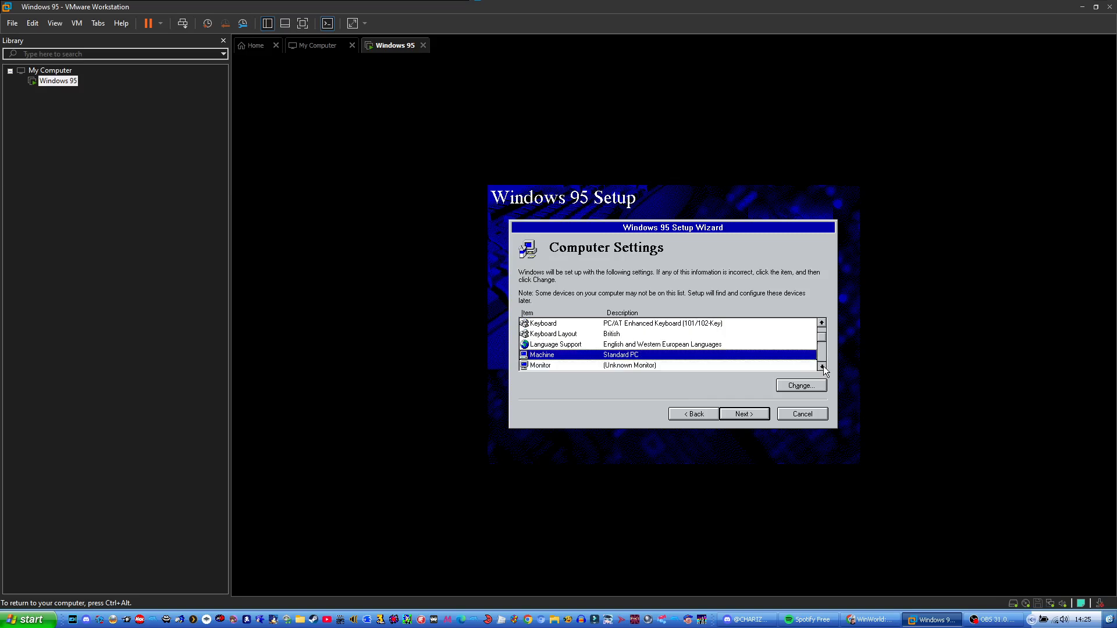
pyautogui.click(823, 365)
pyautogui.click(823, 366)
pyautogui.click(822, 365)
pyautogui.click(822, 366)
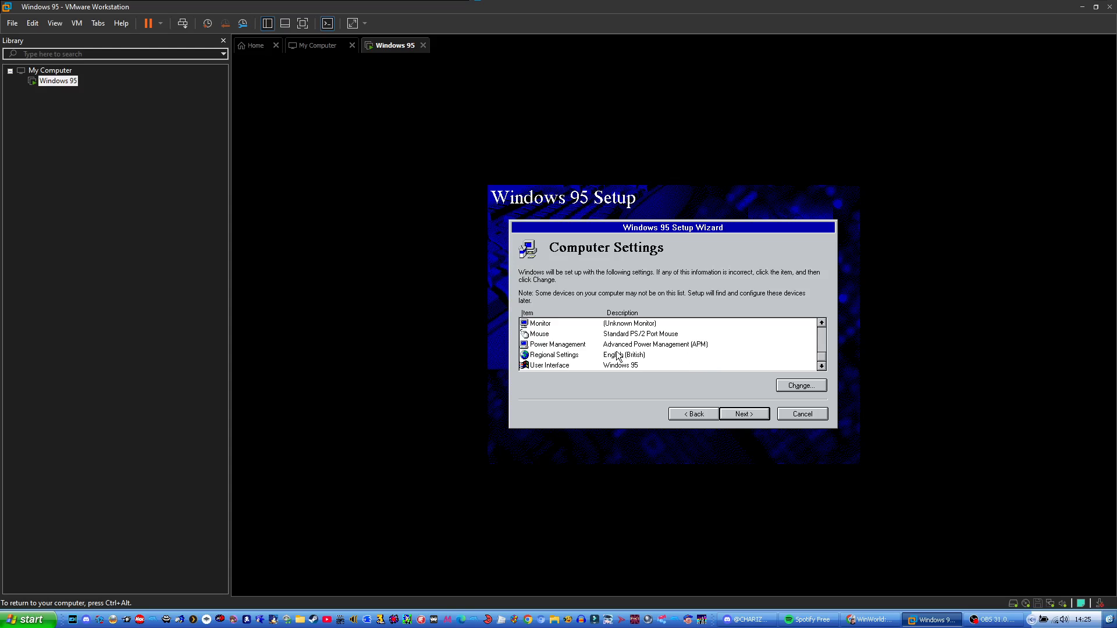
pyautogui.click(742, 414)
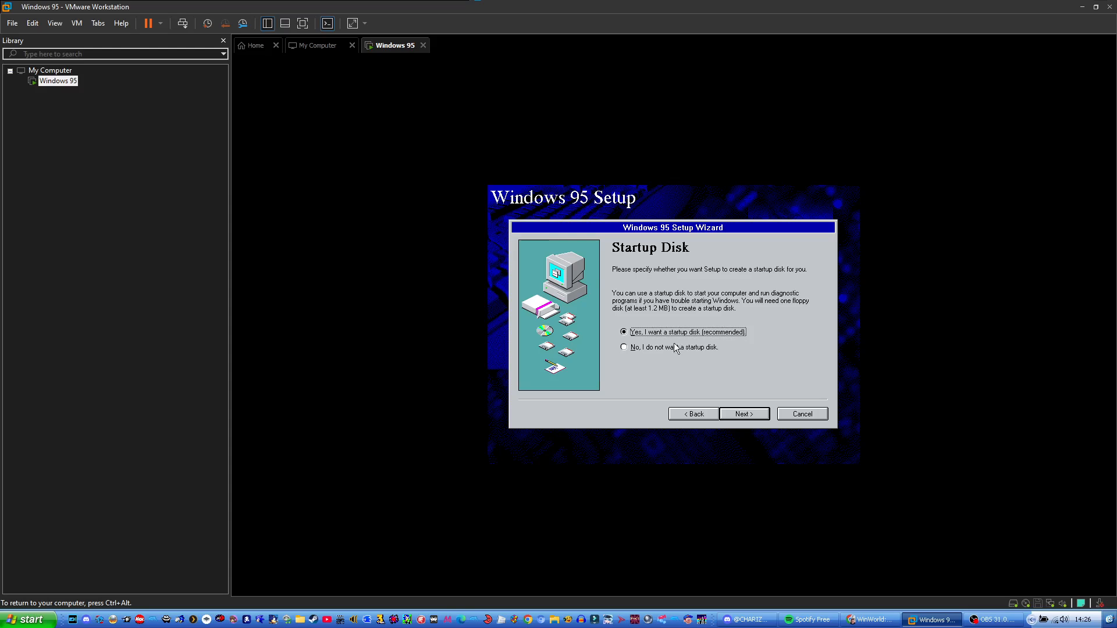
# Choose 'No, I do not want a startup disk' and start copying the Windows 95 files
pyautogui.click(658, 348)
pyautogui.click(752, 410)
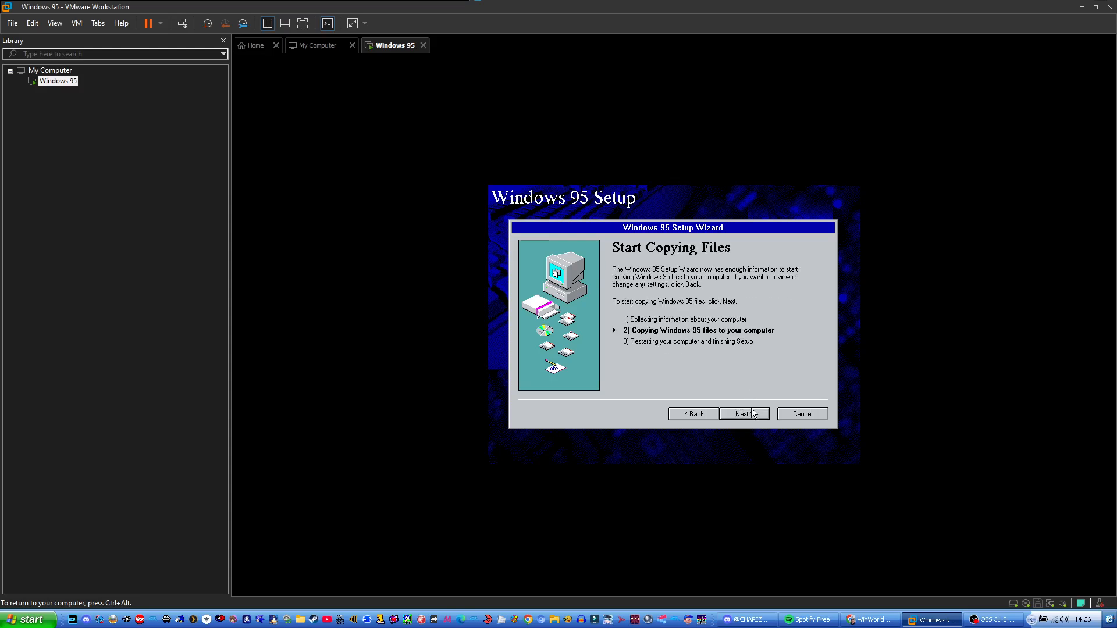
pyautogui.click(751, 411)
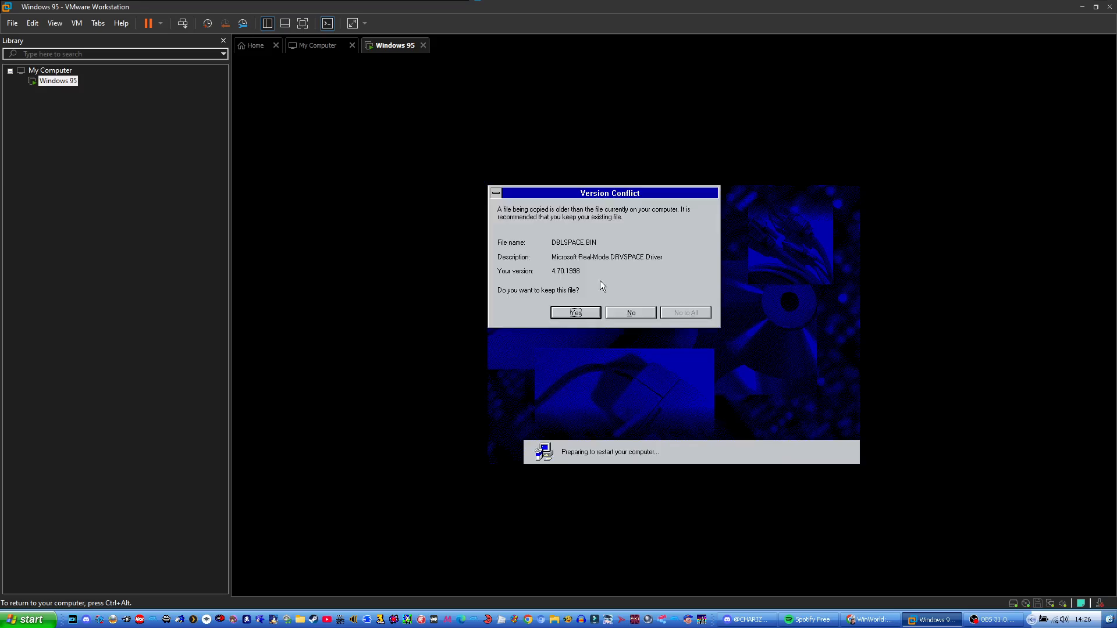
# Keep the existing newer file on each DBLSPACE.BIN version conflict, then finish Setup to restart
pyautogui.click(590, 314)
pyautogui.click(590, 314)
pyautogui.click(590, 314)
pyautogui.click(590, 314)
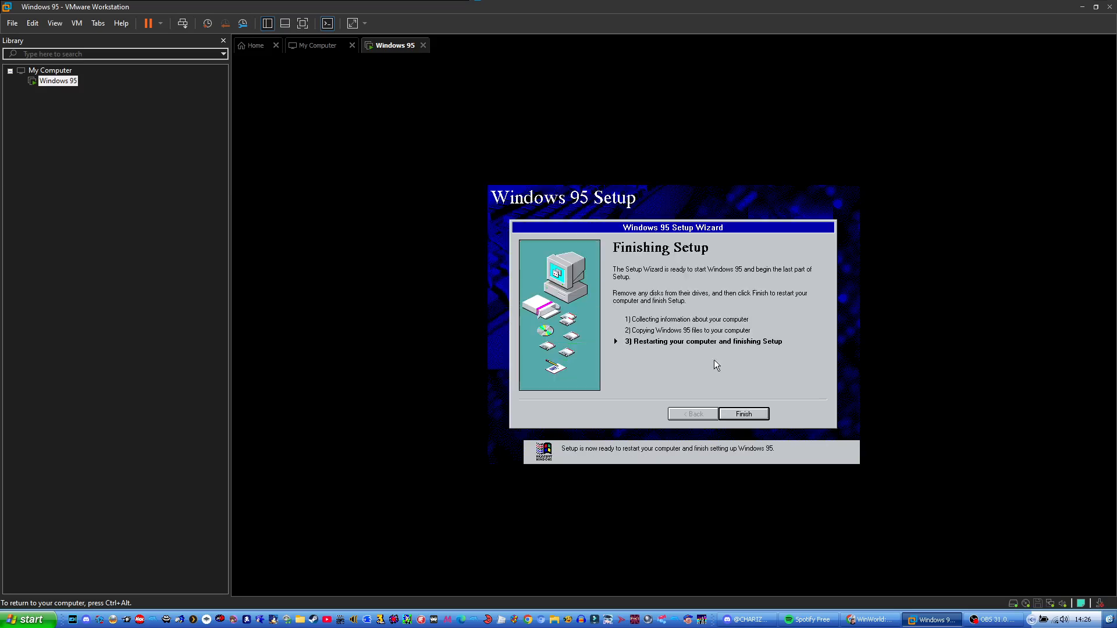
pyautogui.click(759, 414)
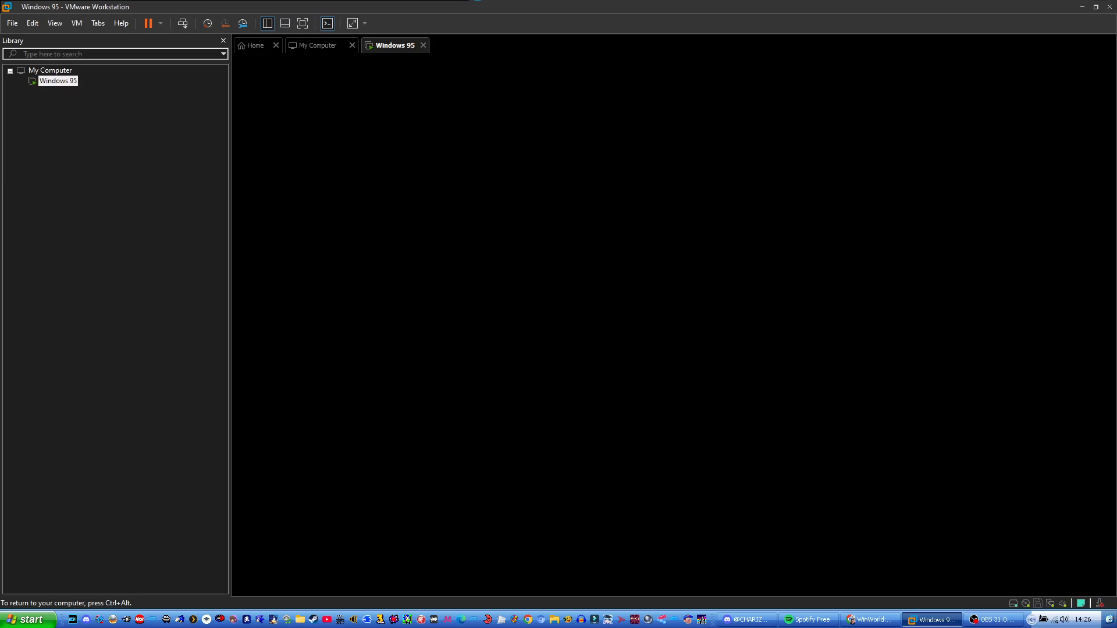
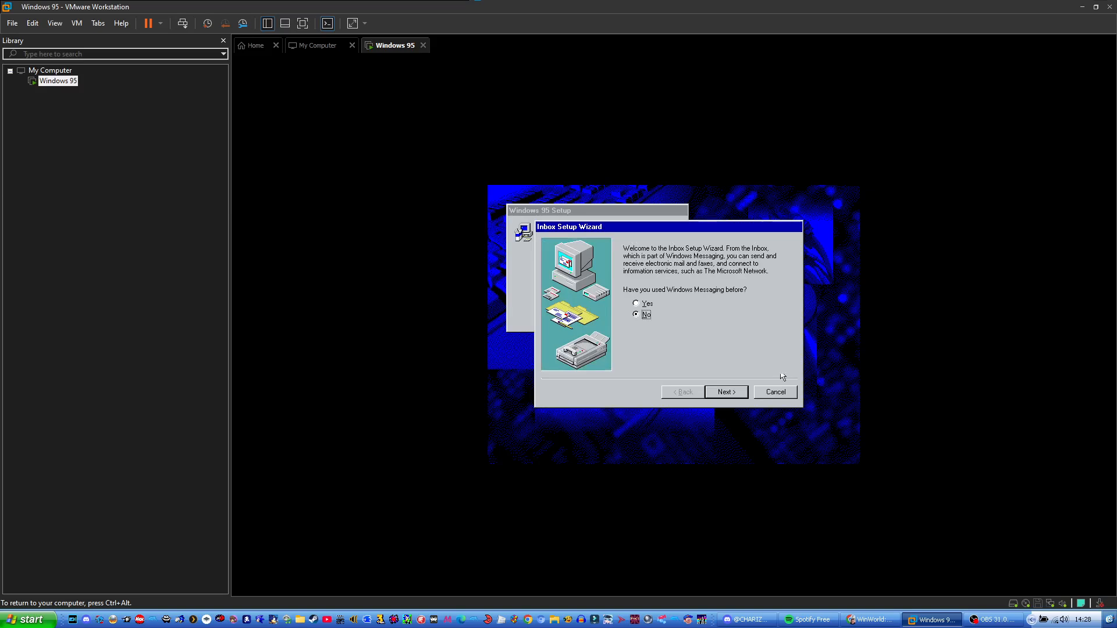
# Cancel the Windows Messaging inbox setup and the printer wizard, then restart the guest
pyautogui.click(778, 394)
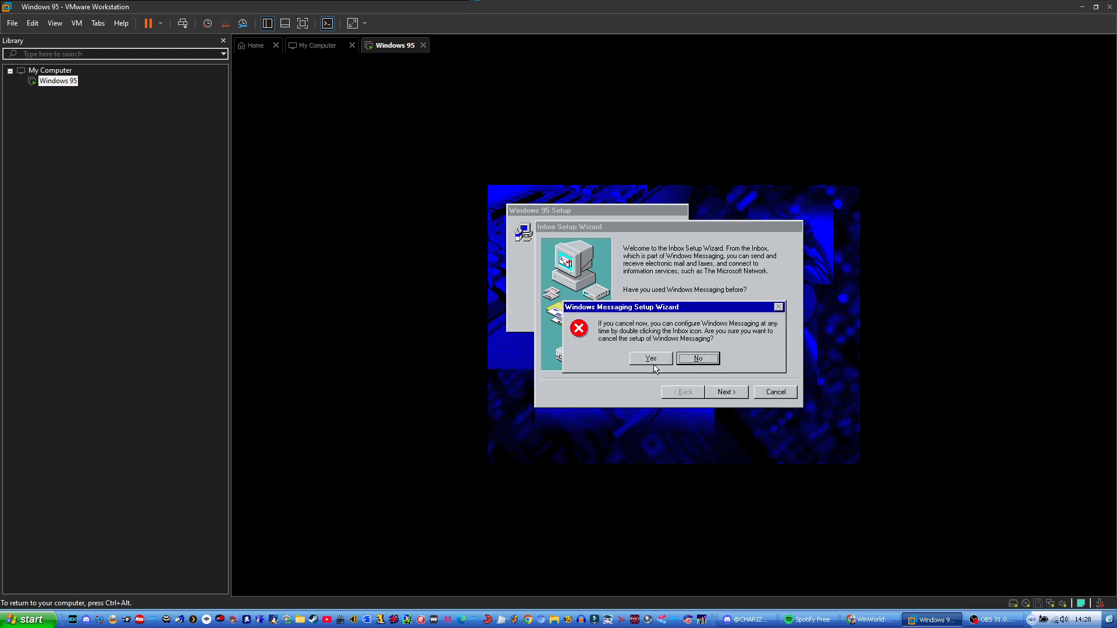
pyautogui.click(654, 364)
pyautogui.click(775, 404)
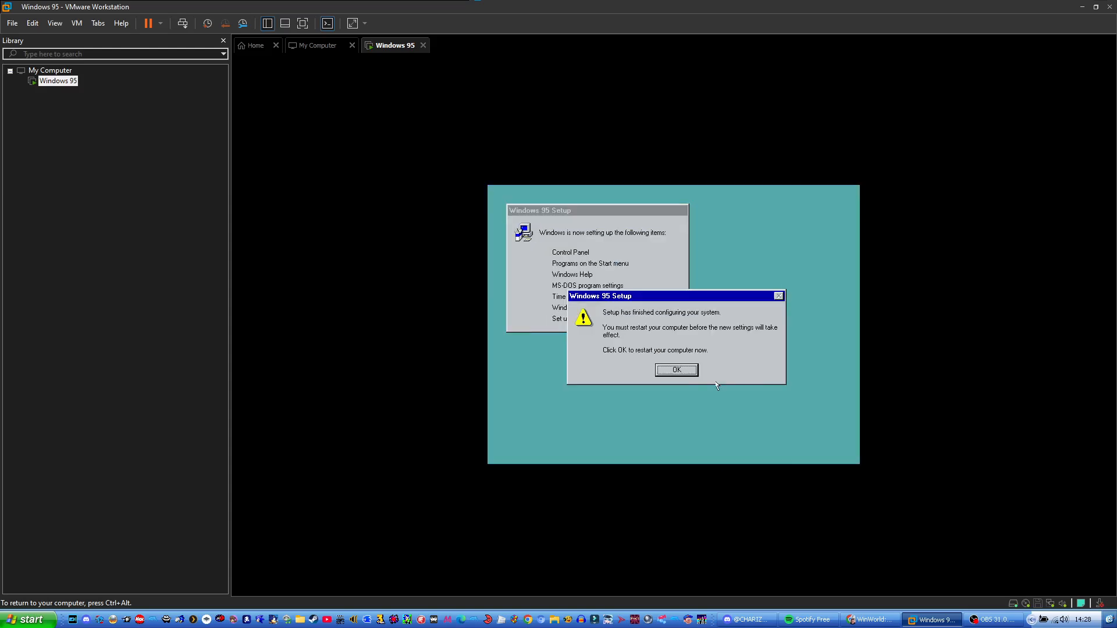
pyautogui.click(685, 371)
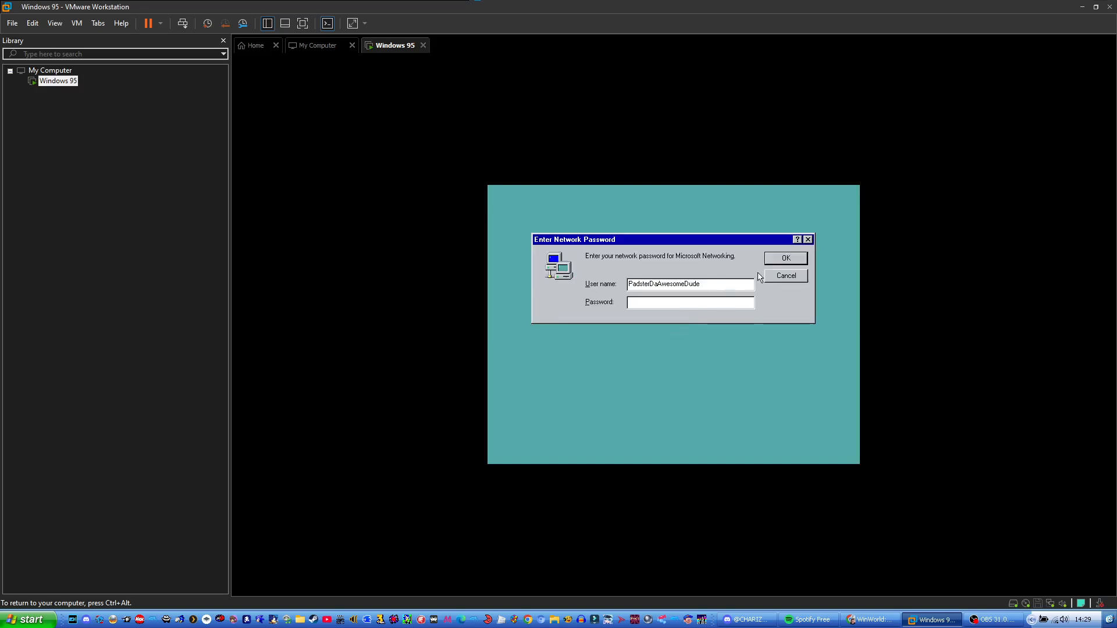
# Dismiss the network password prompt and continue setup with United Kingdom as the region
pyautogui.click(791, 257)
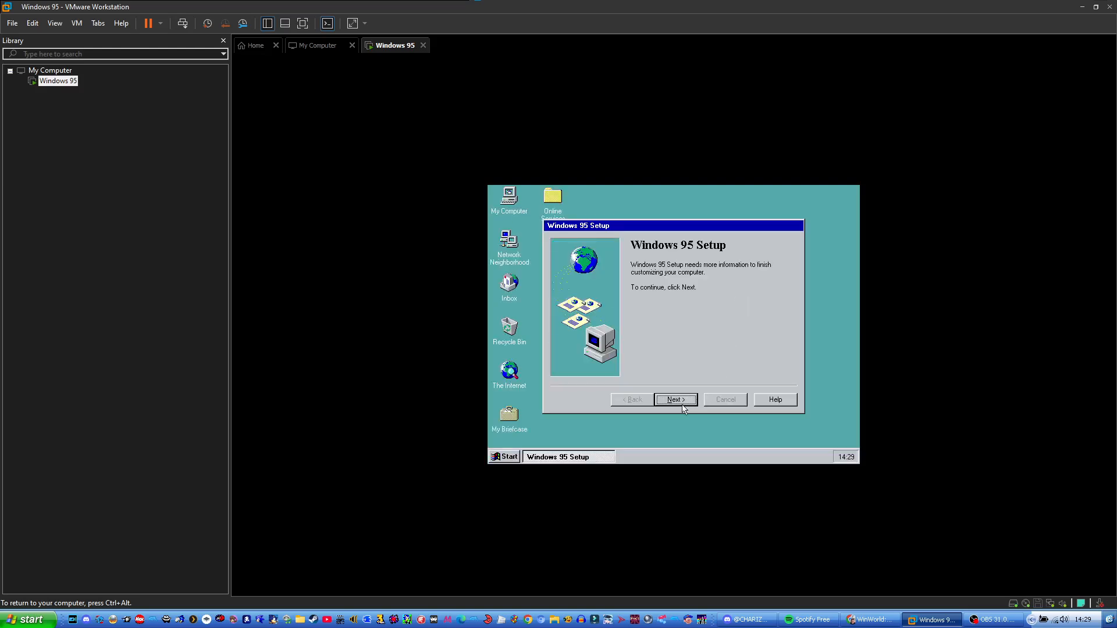
pyautogui.click(678, 404)
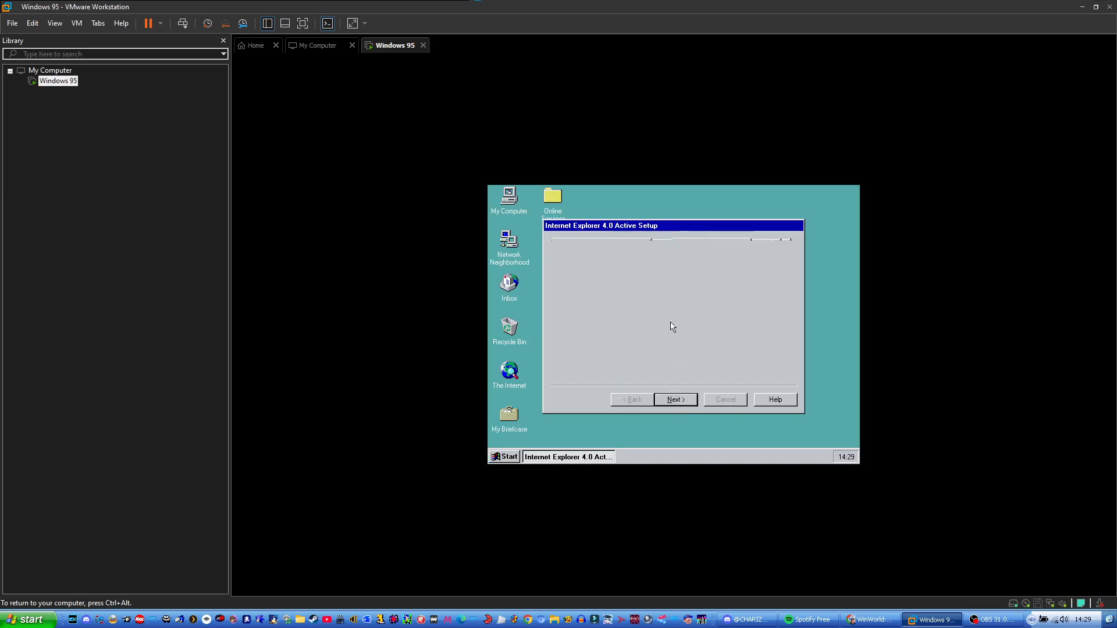
pyautogui.click(676, 402)
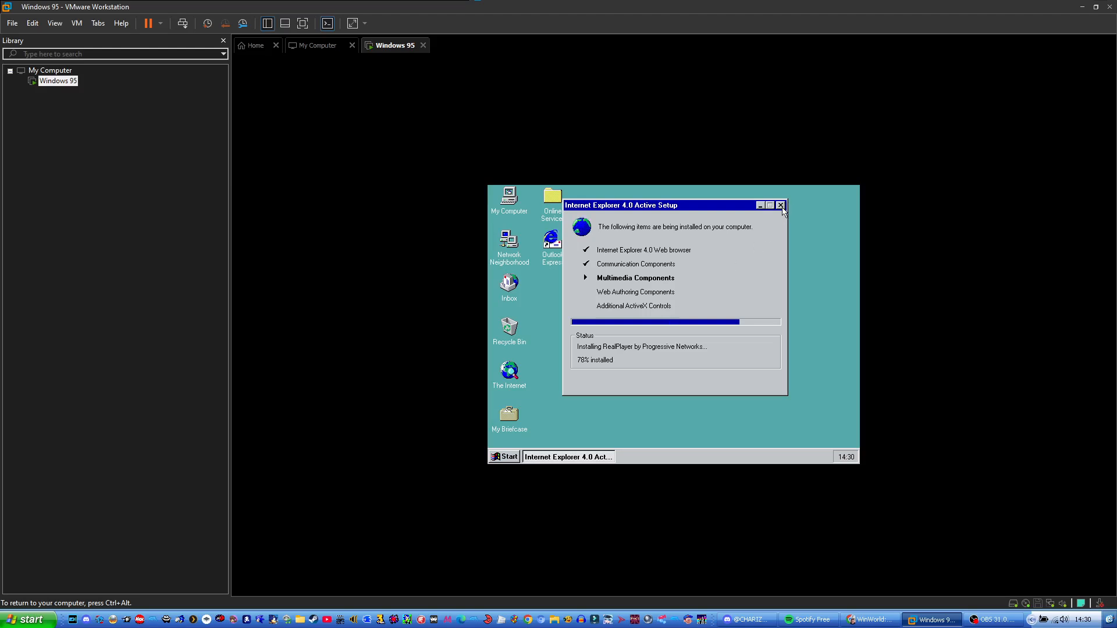
# Try running 'tskmngr' from the guest's Run box, then dismiss the file-not-found error
pyautogui.rightClick(548, 457)
pyautogui.click(566, 459)
pyautogui.click(491, 458)
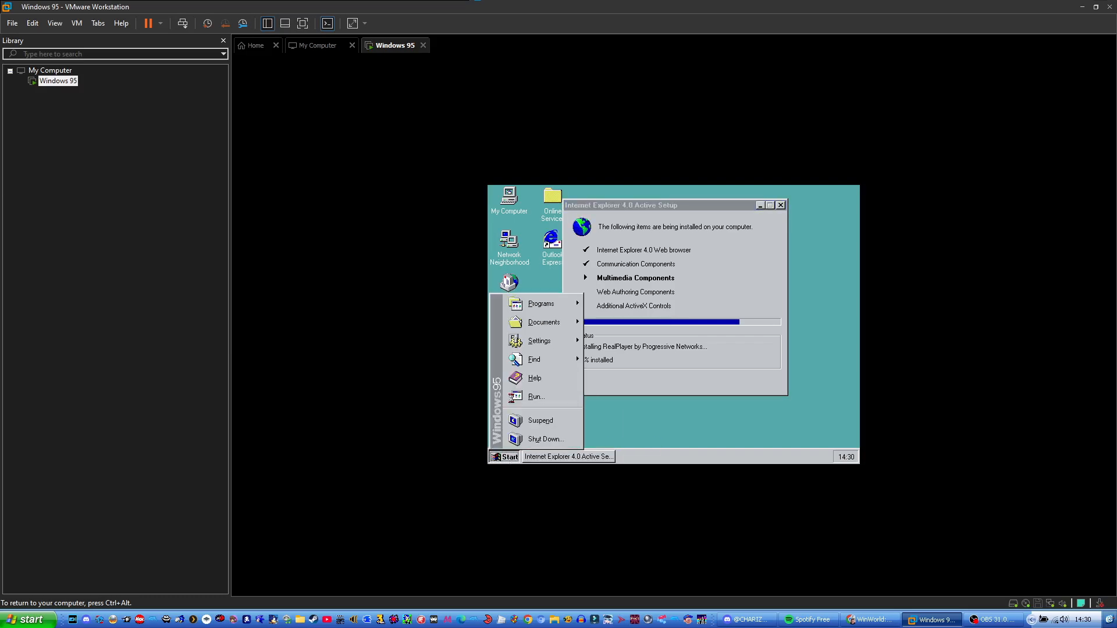
pyautogui.click(526, 396)
pyautogui.write('tskm')
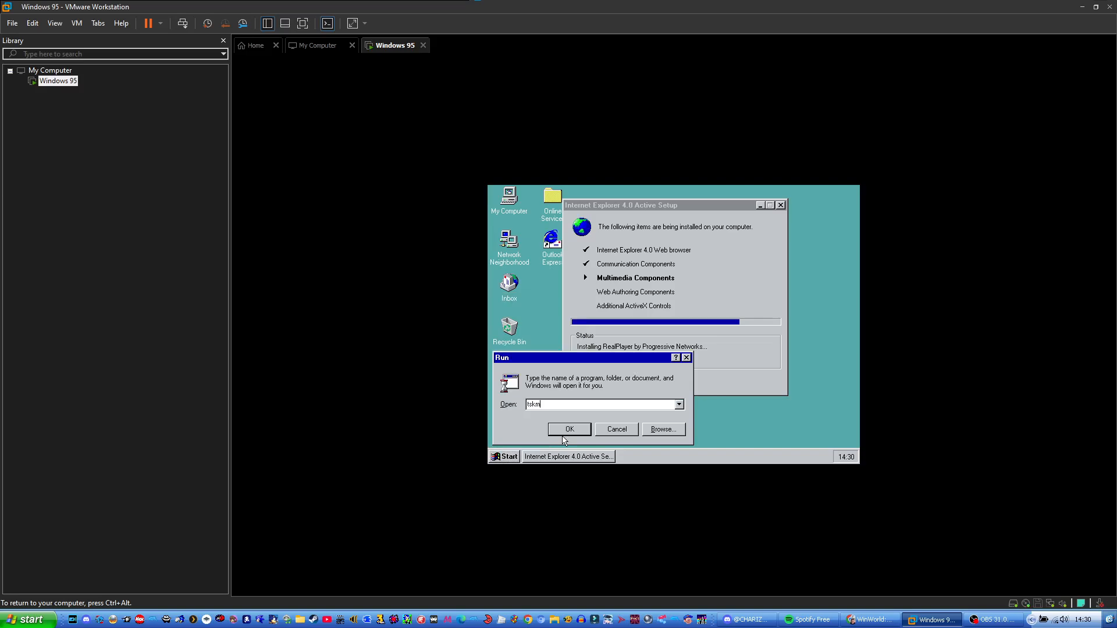
pyautogui.write('ngr')
pyautogui.press('Return')
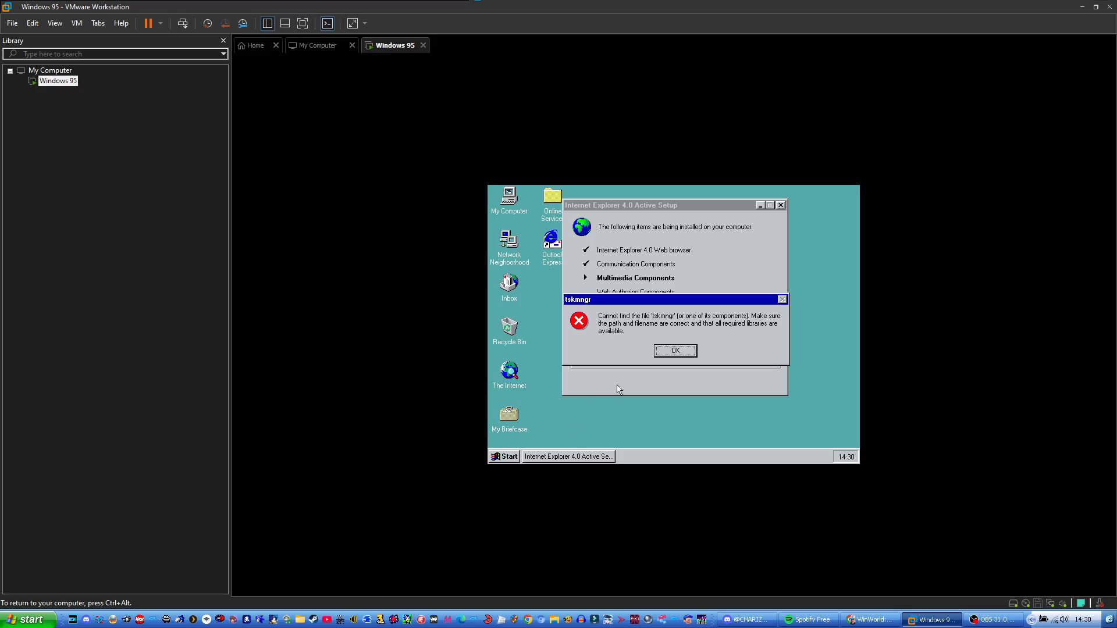
pyautogui.click(685, 355)
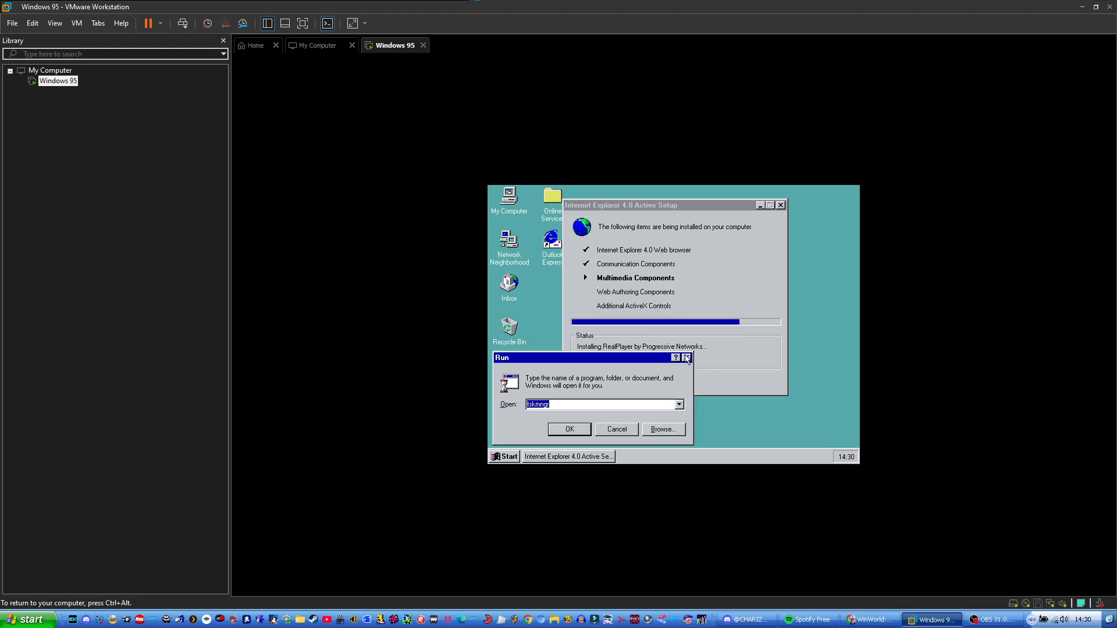
pyautogui.click(617, 429)
# Bring up the guest's Close Program list with Ctrl+Alt+Insert, then close it unchanged
pyautogui.hotkey('ctrl', 'alt')
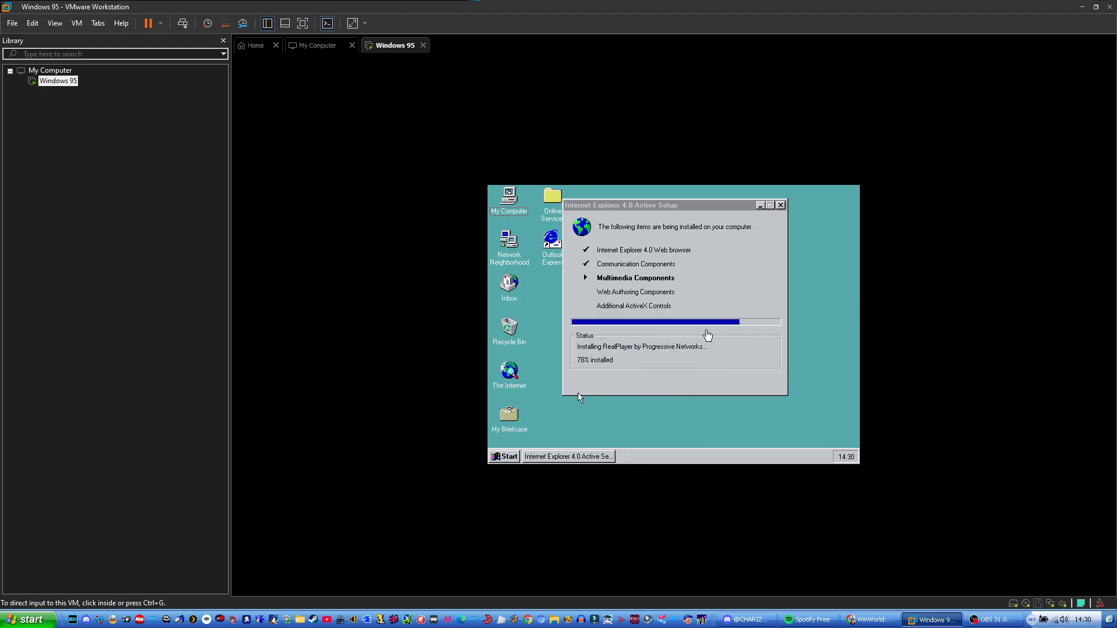
pyautogui.click(76, 24)
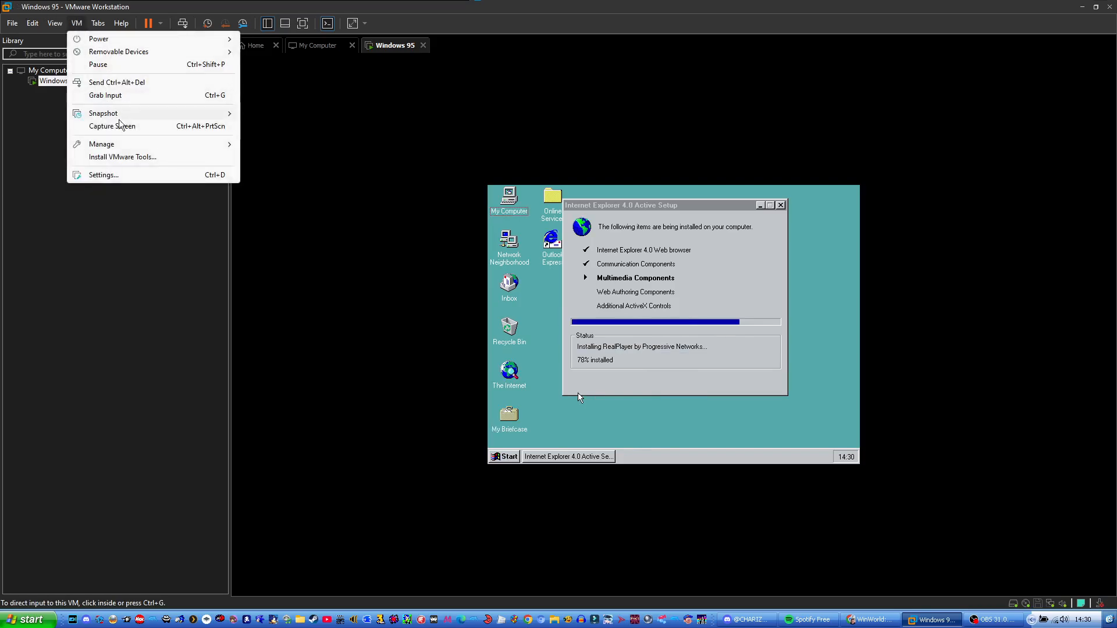
pyautogui.click(140, 91)
pyautogui.press('ctrl+alt+Insert')
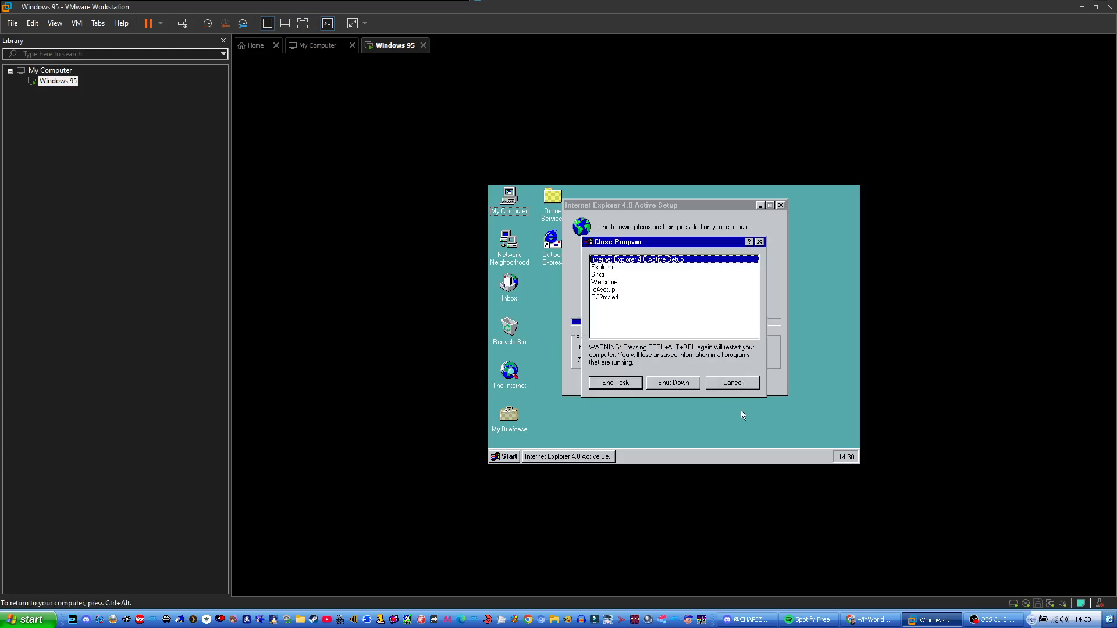
pyautogui.click(622, 383)
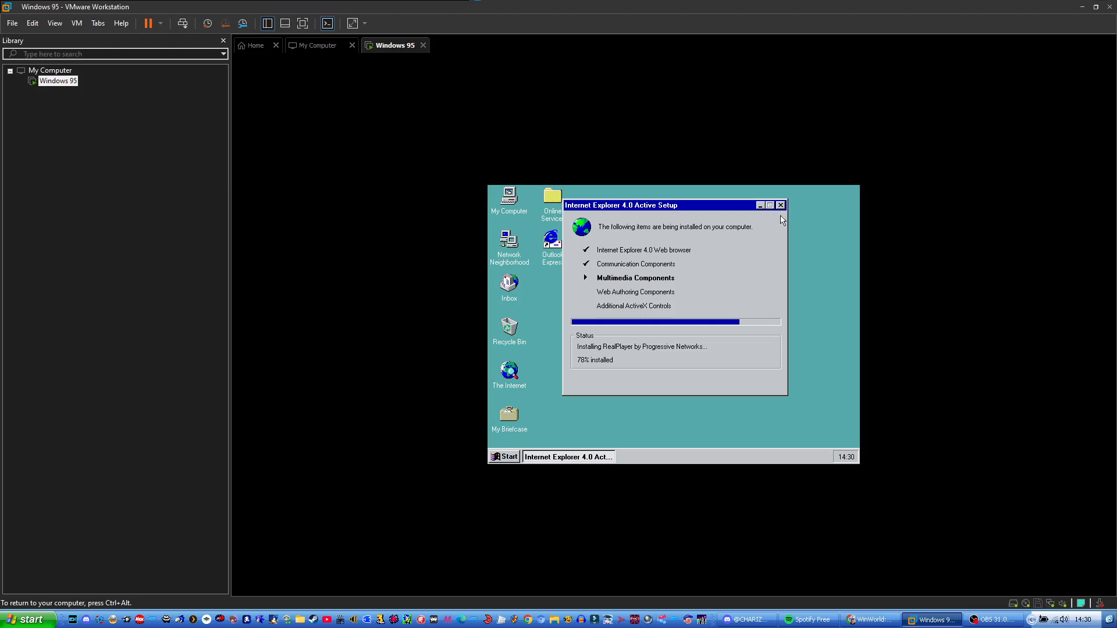
# Send Ctrl+Alt+Del from the VM menu and end the stuck Internet Explorer 4.0 Active Setup task
pyautogui.hotkey('ctrl', 'alt')
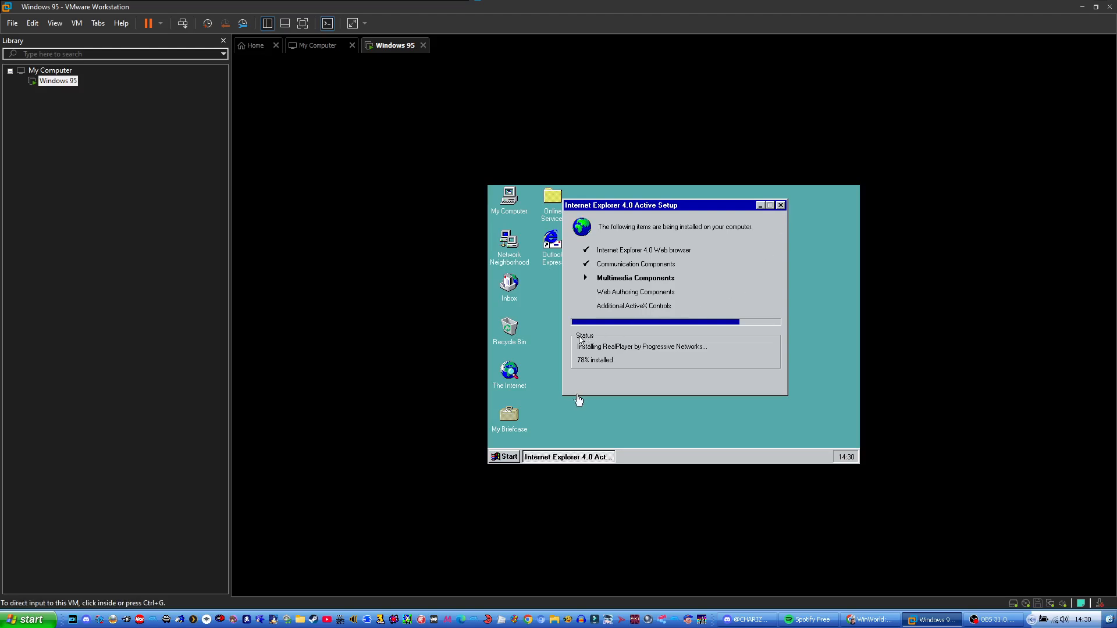
pyautogui.click(77, 24)
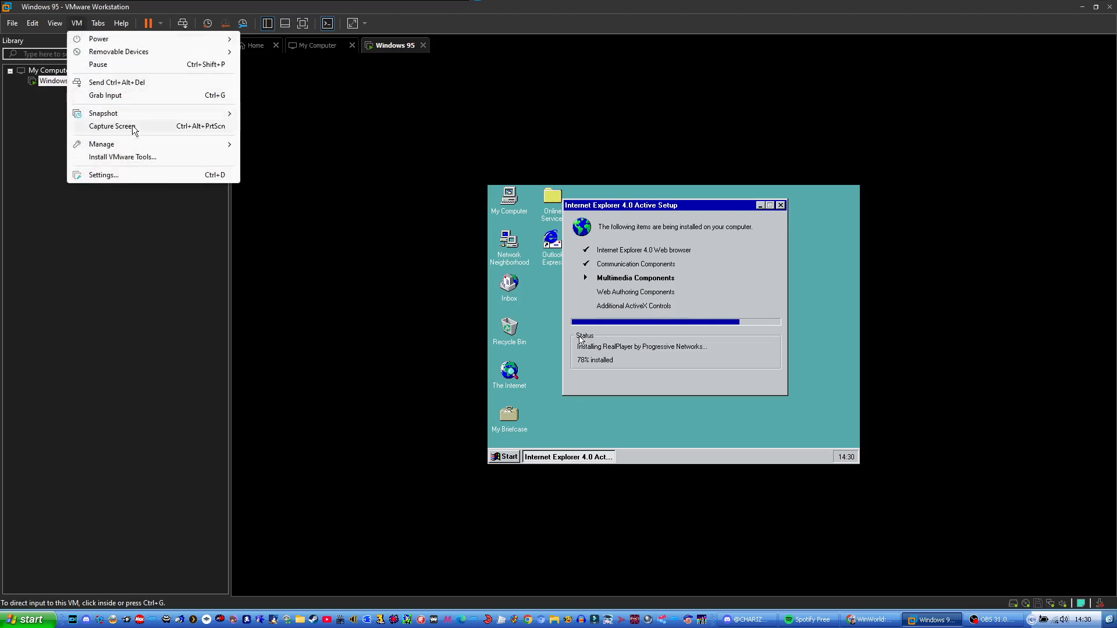
pyautogui.click(129, 83)
pyautogui.click(578, 341)
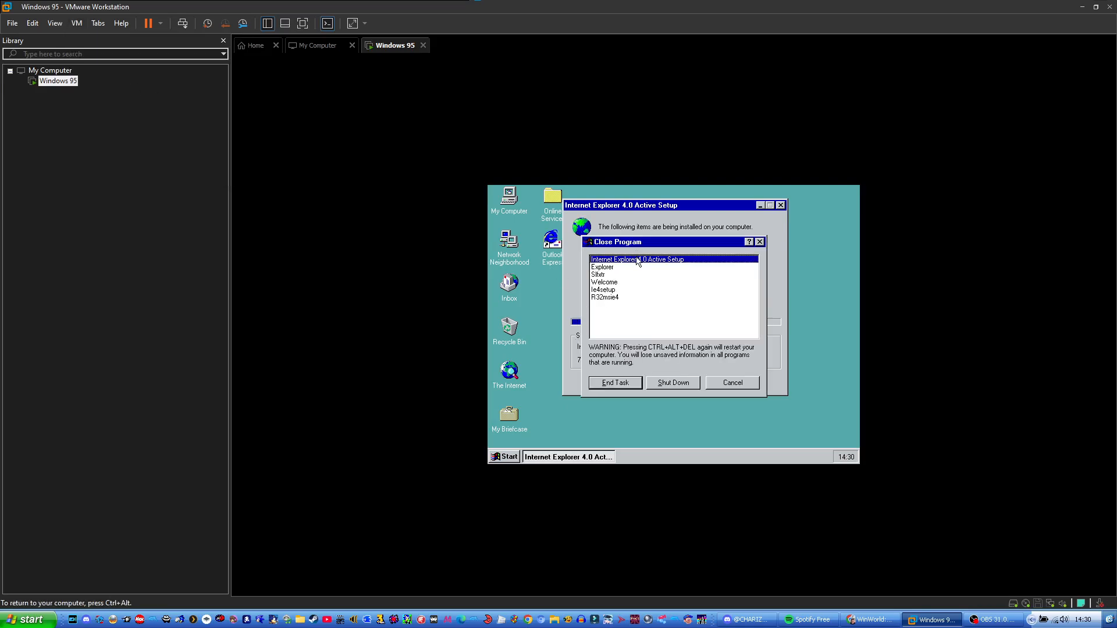
pyautogui.click(627, 382)
pyautogui.click(640, 334)
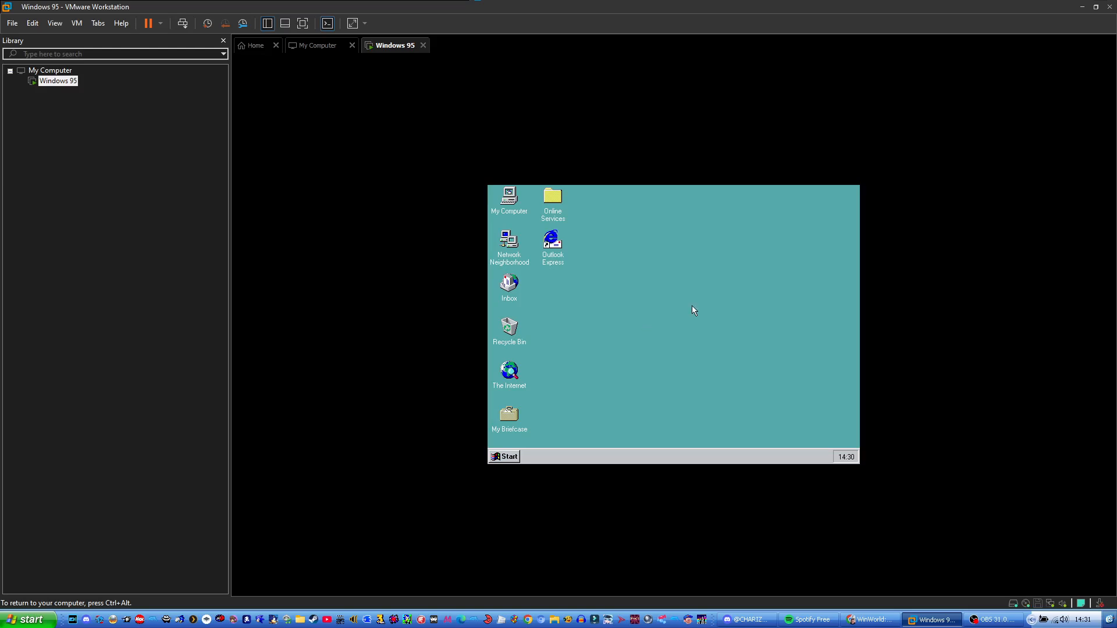
# Restart the Windows 95 guest from the Start menu's Shut Down dialog
pyautogui.click(509, 457)
pyautogui.click(527, 440)
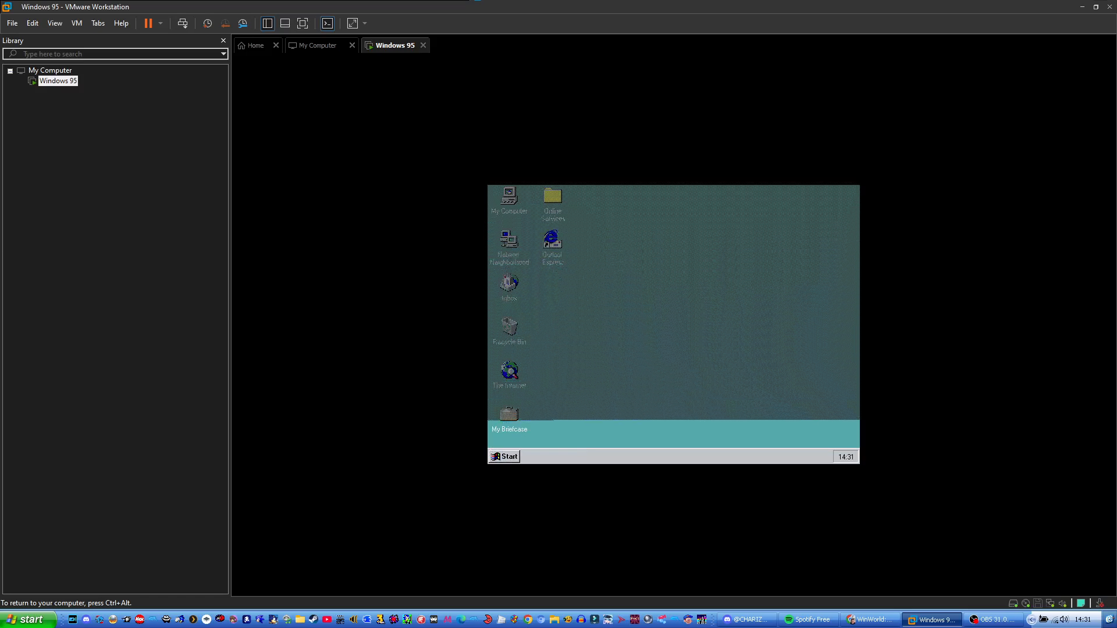
pyautogui.click(663, 317)
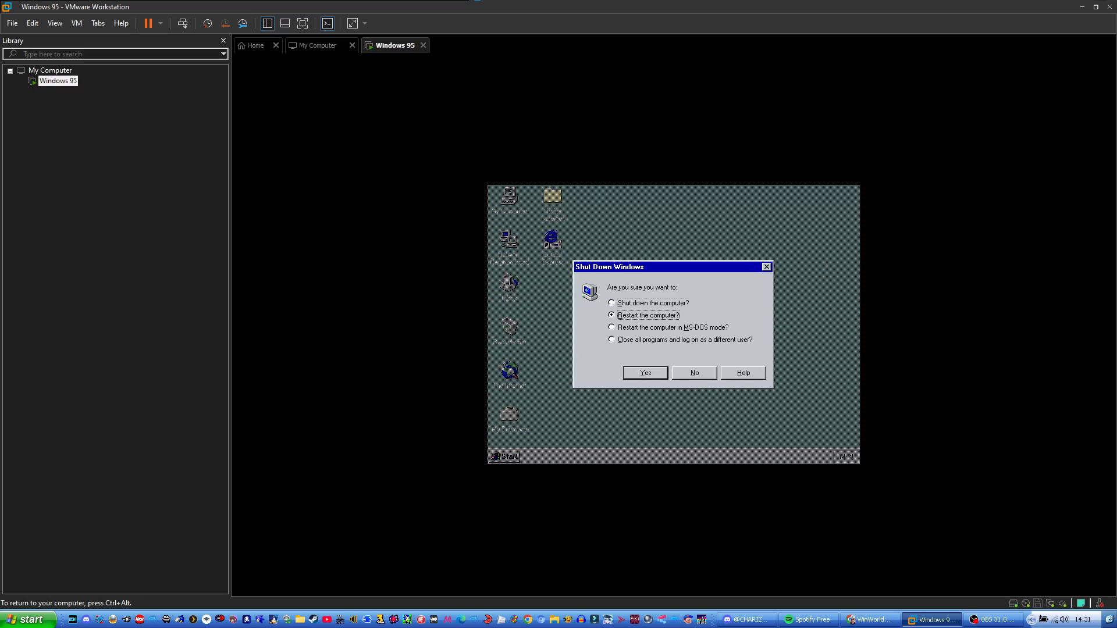
pyautogui.click(642, 375)
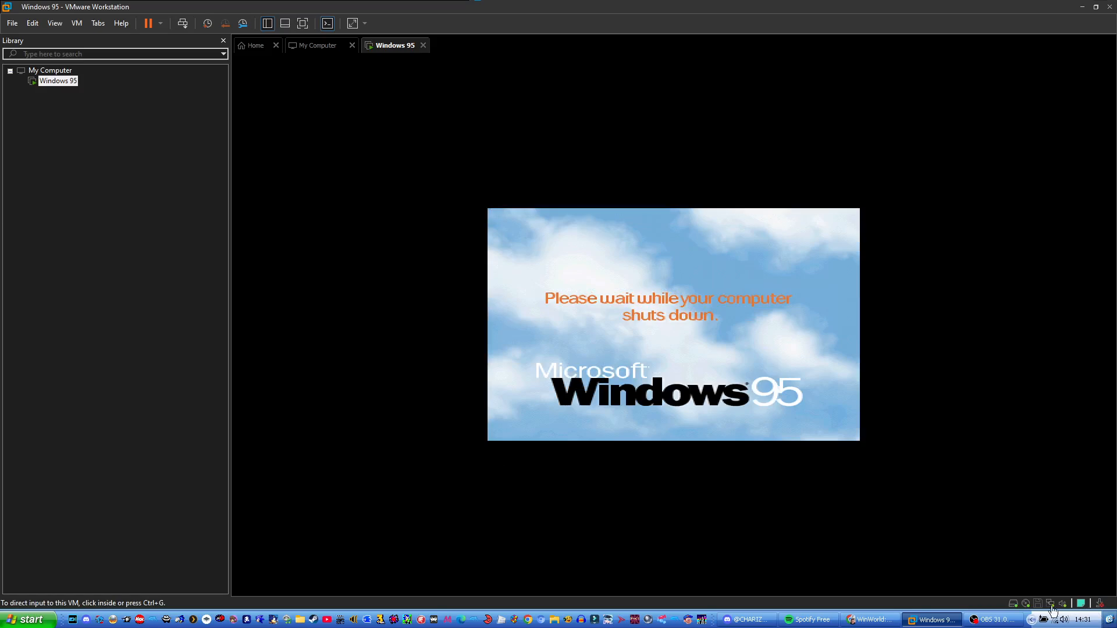
# Disconnect the CD drive, turn off Connect at power on, and dismiss the boot password prompt
pyautogui.click(1029, 605)
pyautogui.click(1035, 596)
pyautogui.click(559, 157)
pyautogui.click(555, 145)
pyautogui.click(661, 506)
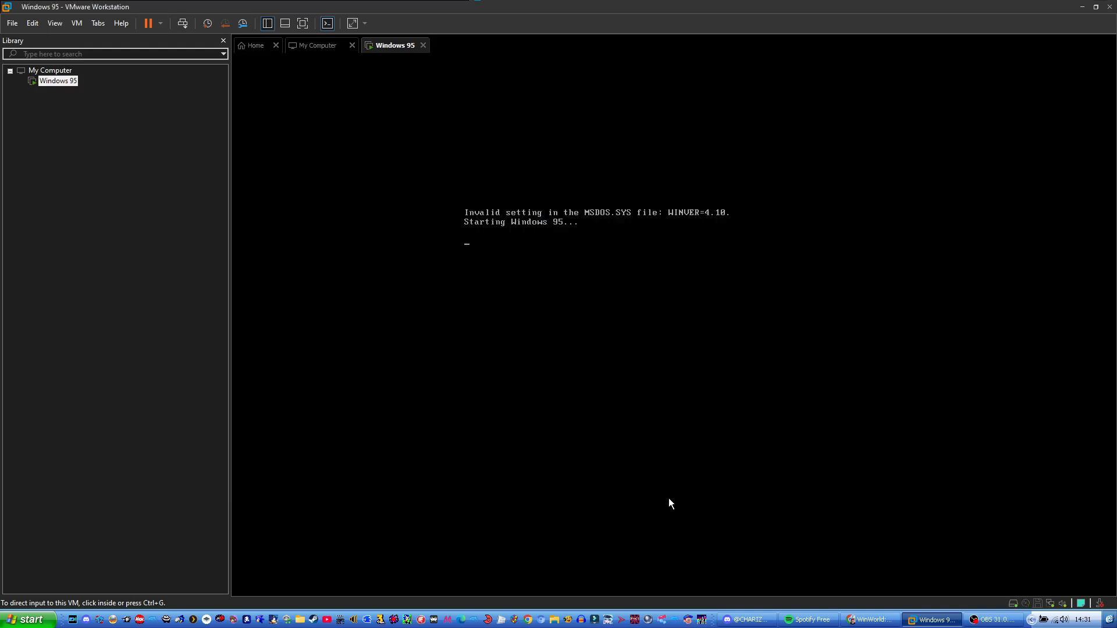
pyautogui.click(661, 327)
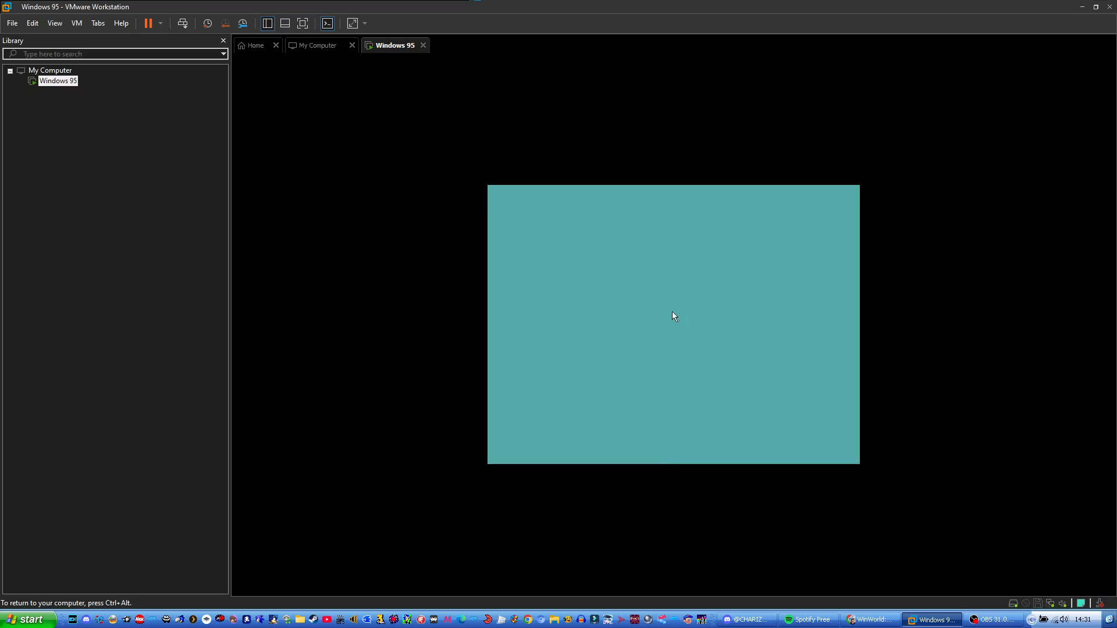
pyautogui.click(793, 259)
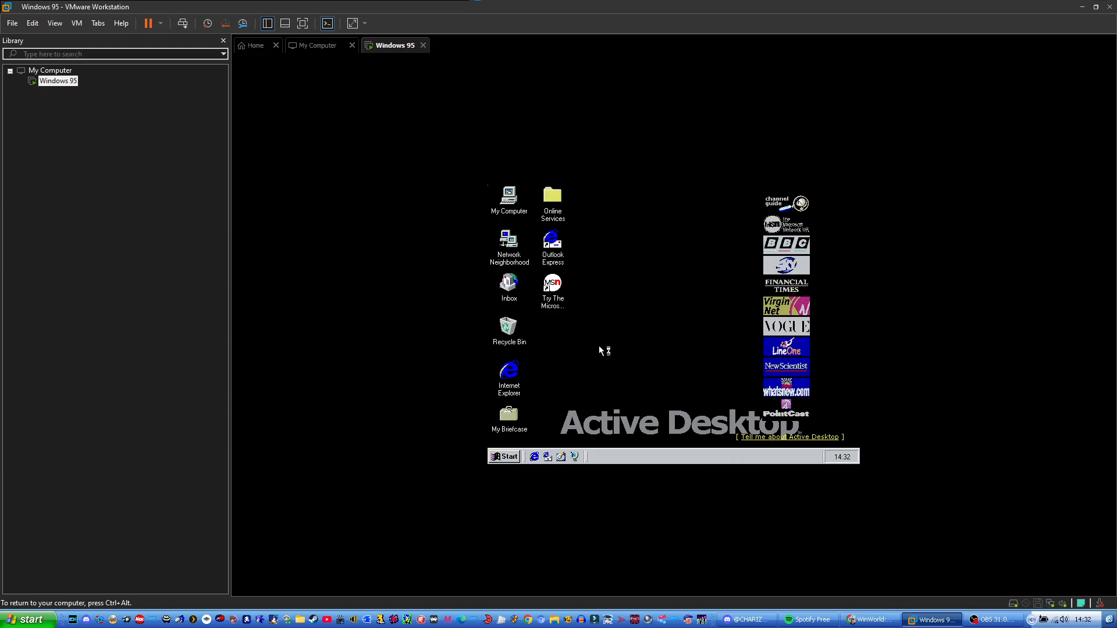
# Set the desktop wallpaper to (None) in Display Properties
pyautogui.rightClick(598, 327)
pyautogui.click(623, 429)
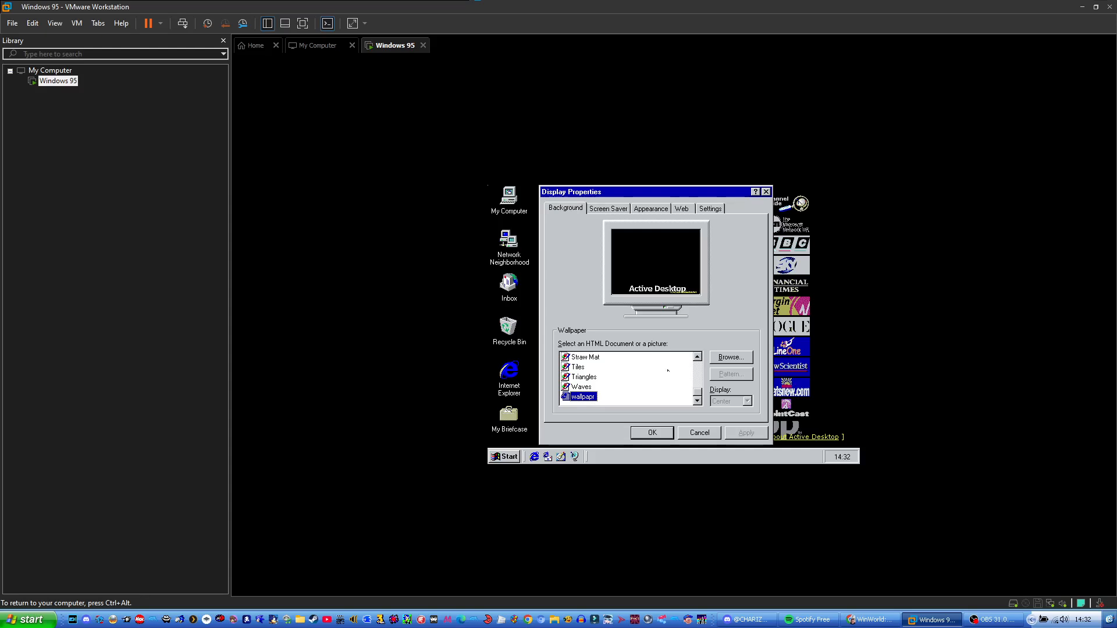
pyautogui.moveTo(700, 395); pyautogui.dragTo(692, 348)
pyautogui.click(574, 357)
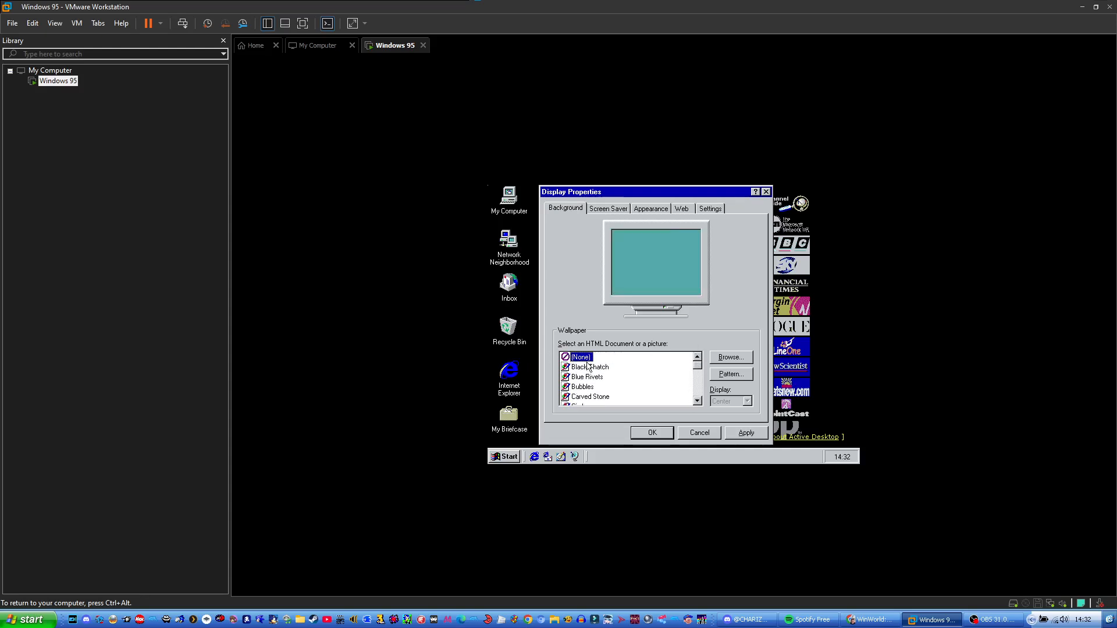
pyautogui.click(736, 433)
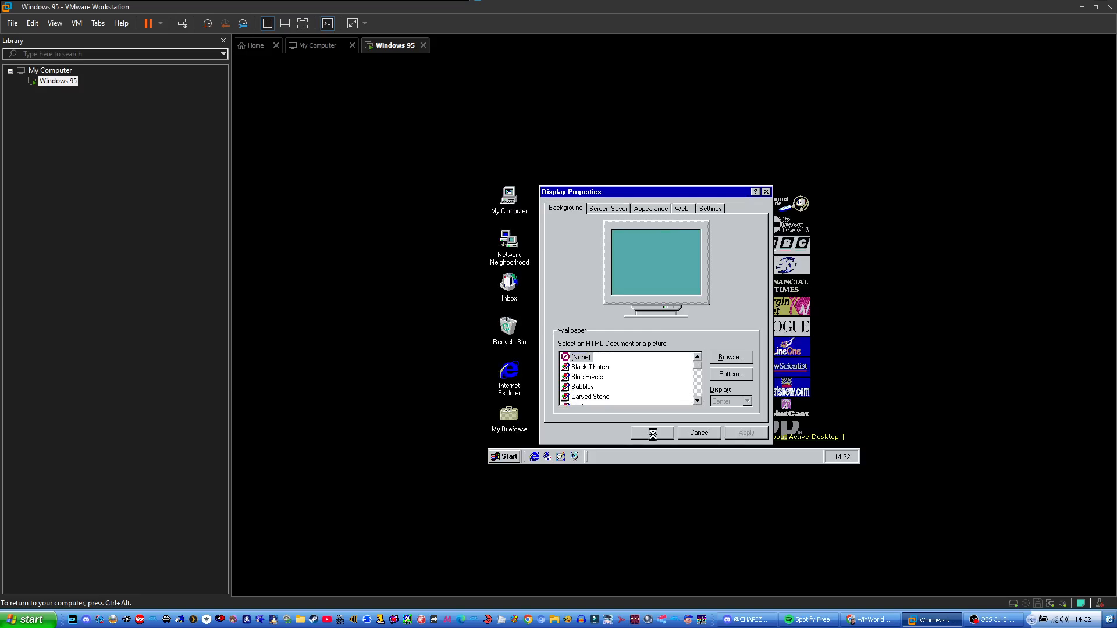
pyautogui.click(653, 435)
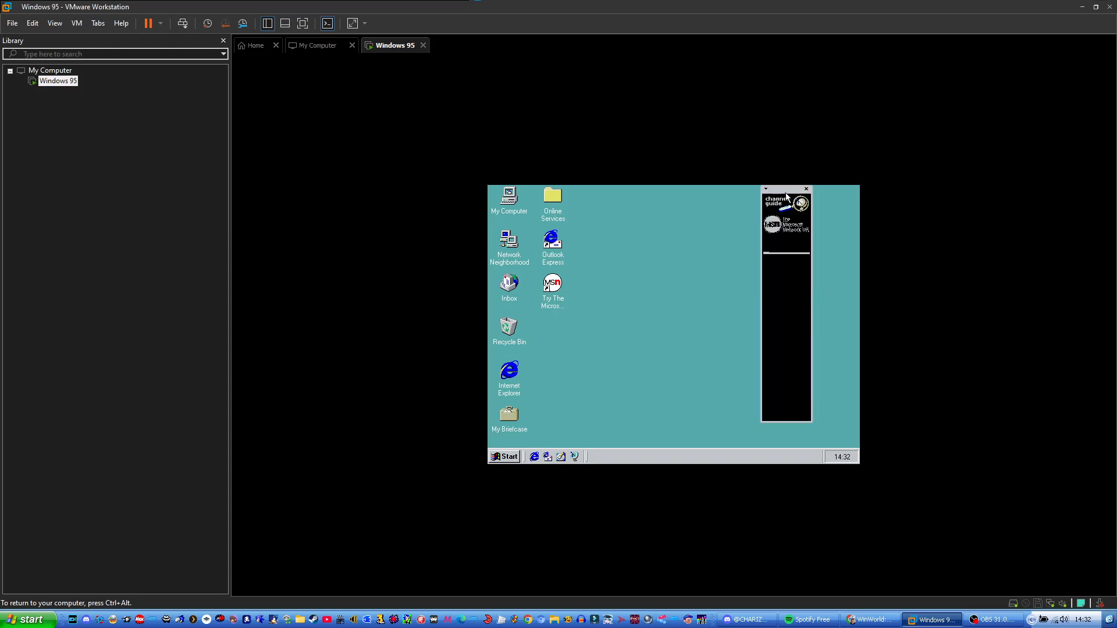
# Move the Channel Bar to the right edge and choose Install VMware Tools from the VM menu
pyautogui.moveTo(774, 192); pyautogui.dragTo(816, 206)
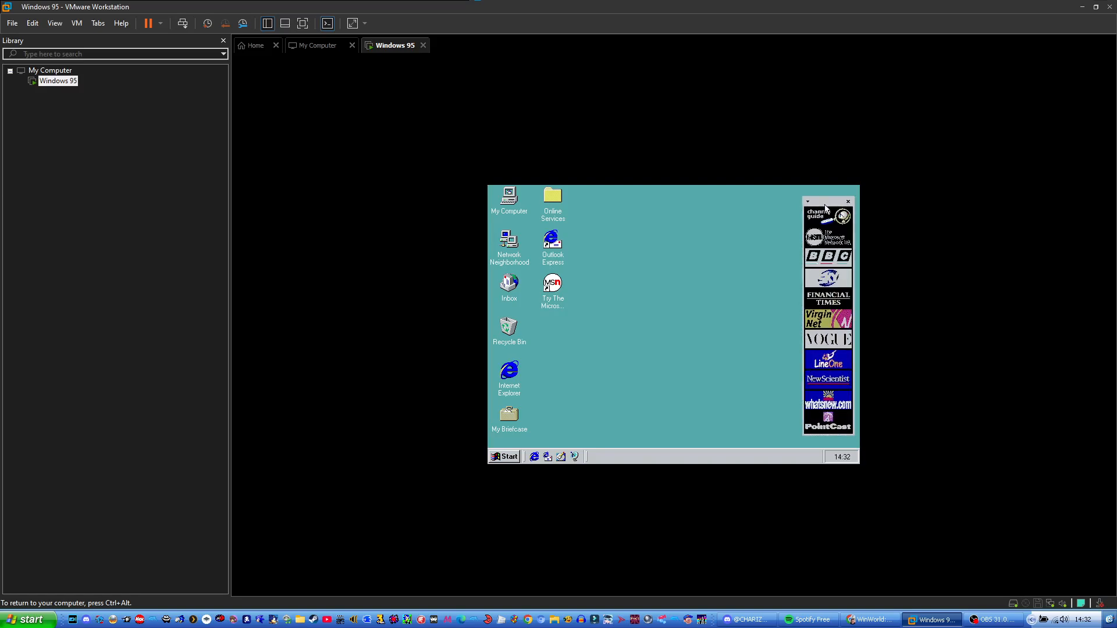
pyautogui.hotkey('ctrl', 'alt')
pyautogui.click(76, 22)
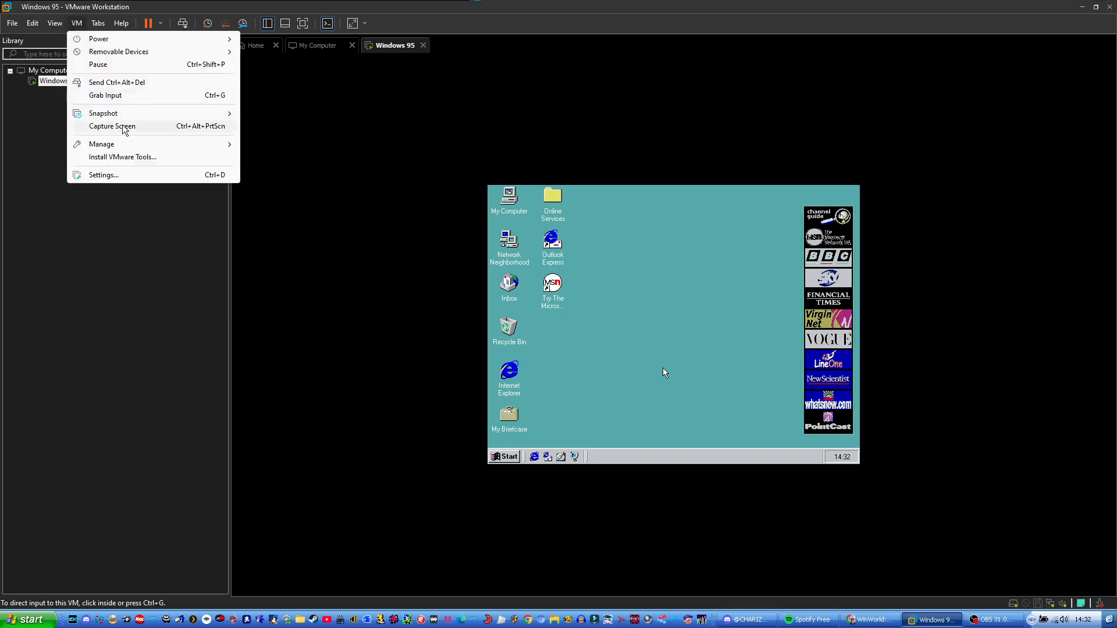
pyautogui.click(131, 158)
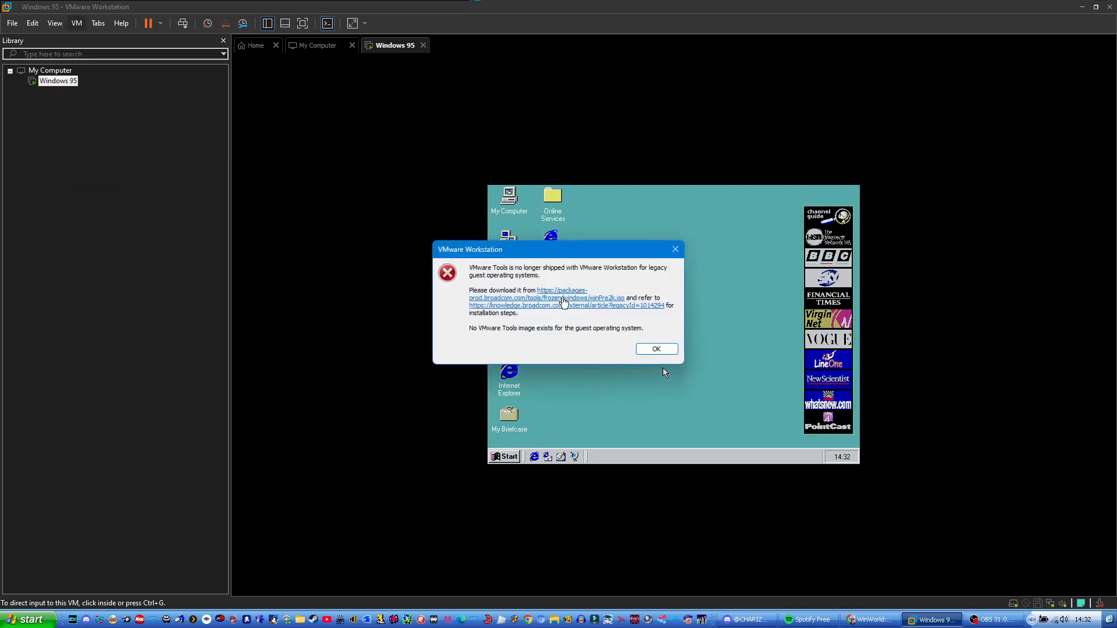
# Download the legacy winPre2k.iso Tools image and show it in its folder
pyautogui.click(562, 299)
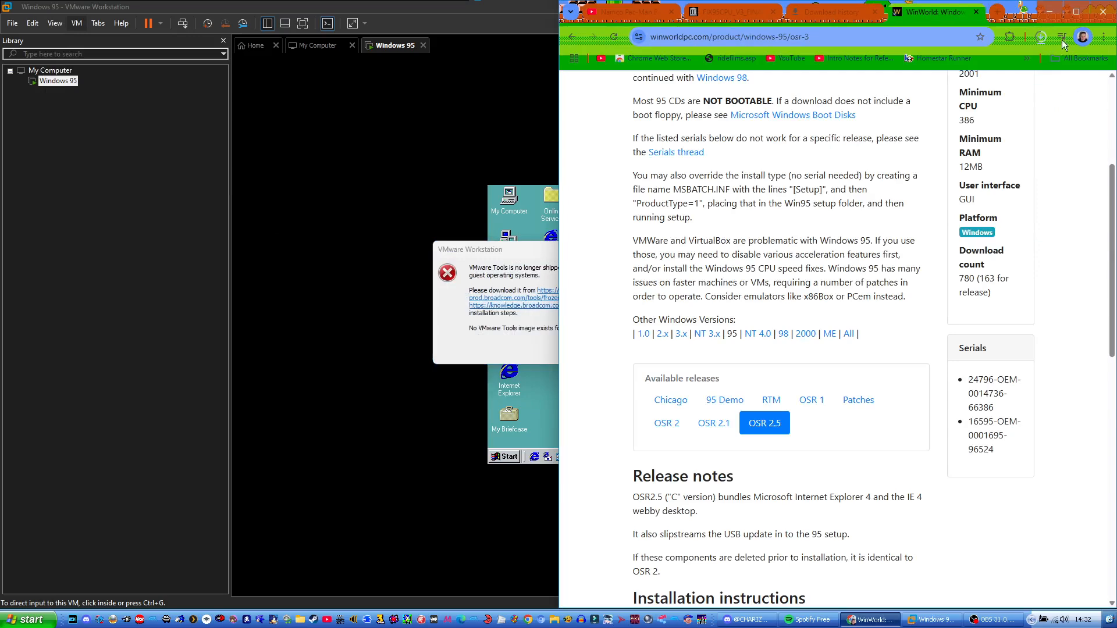
pyautogui.click(1039, 37)
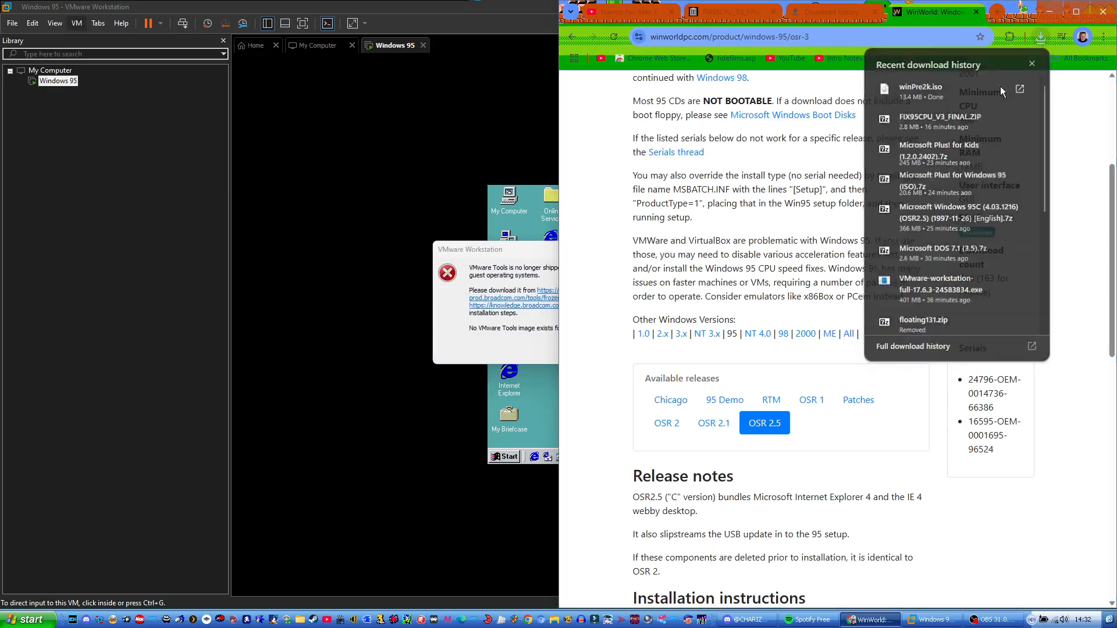
pyautogui.click(1020, 88)
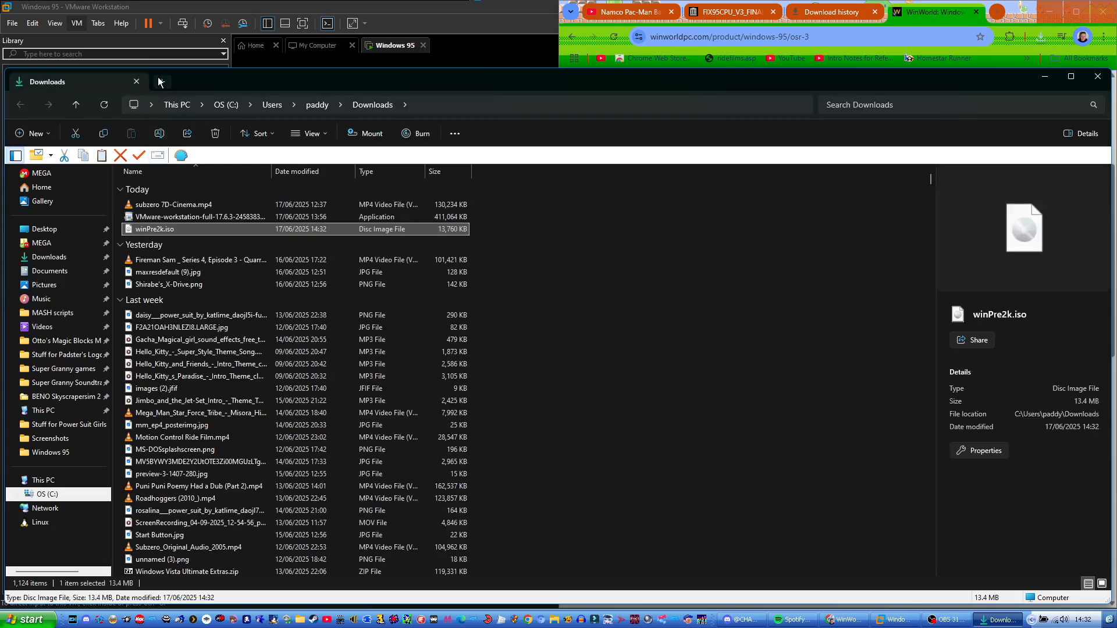
# Open a second tab at Documents > Tutorials > Windows 9x
pyautogui.click(158, 82)
pyautogui.click(55, 270)
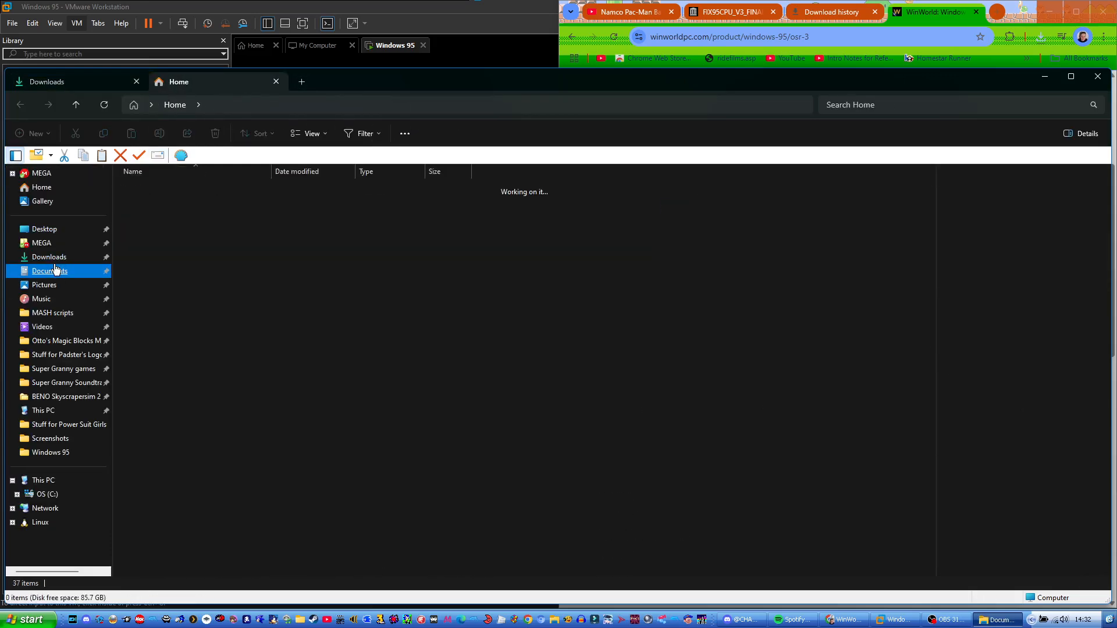
pyautogui.scroll(-15, 215, 446)
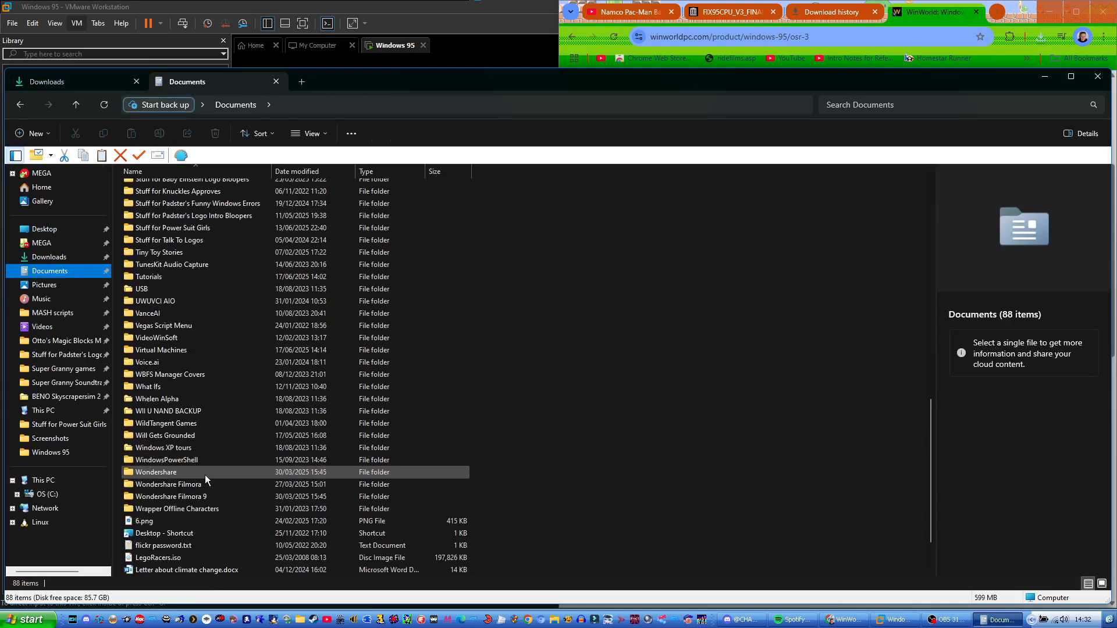
pyautogui.doubleClick(190, 277)
pyautogui.doubleClick(184, 201)
pyautogui.doubleClick(135, 187)
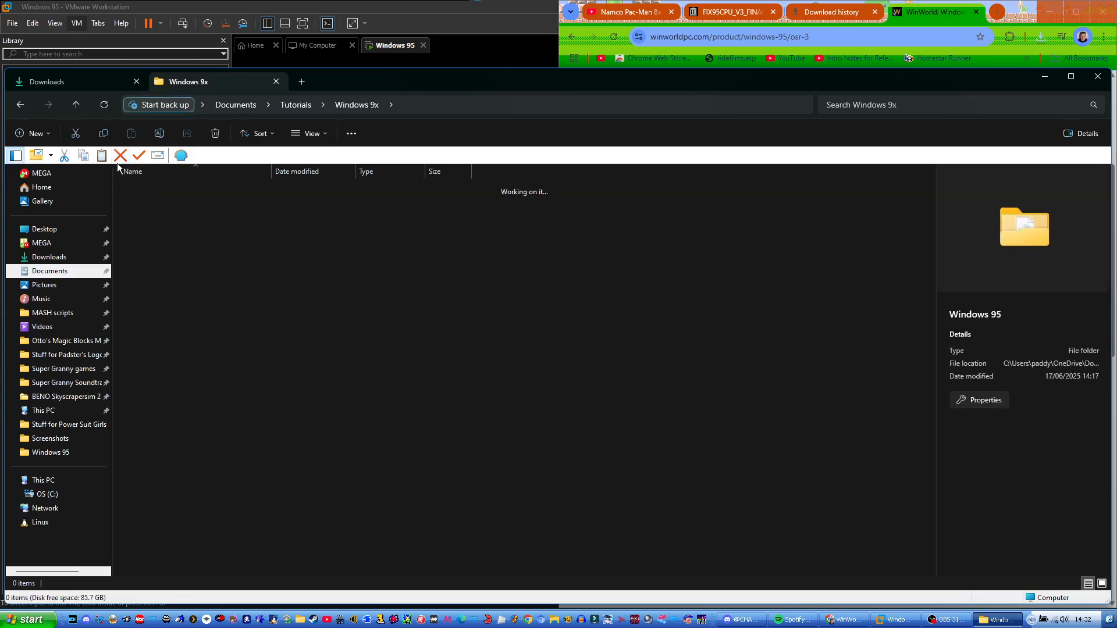
pyautogui.click(20, 104)
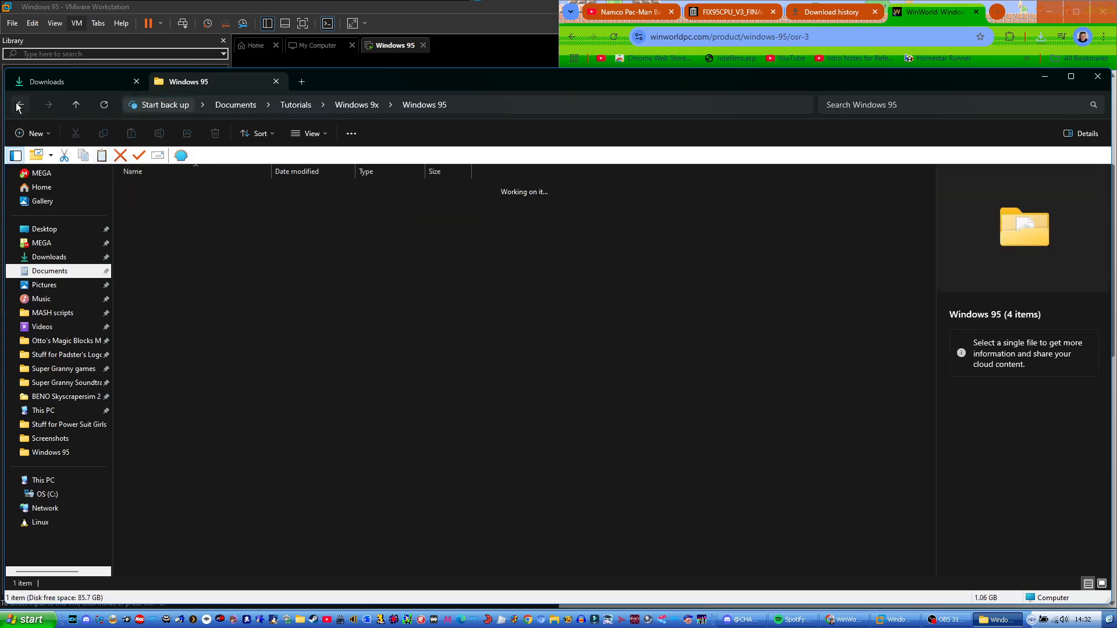
# Cut winPre2k.iso from Downloads and paste it into the Windows 9x folder
pyautogui.click(85, 87)
pyautogui.click(76, 133)
pyautogui.click(184, 87)
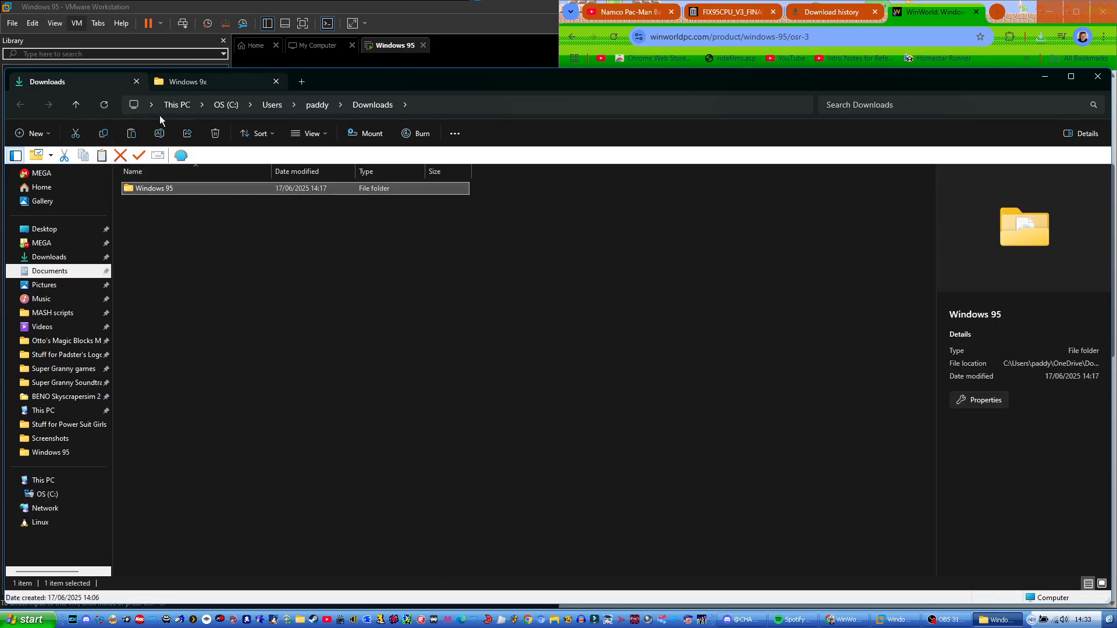
pyautogui.click(132, 134)
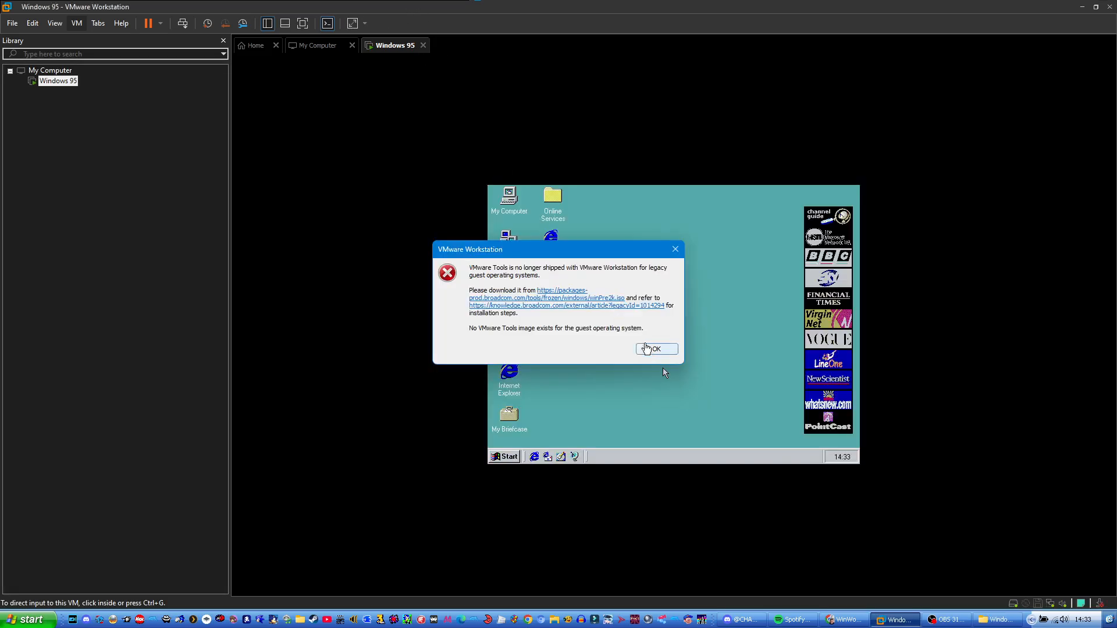
# Dismiss the VMware Tools error and load winPre2k.iso from Windows 9x as the CD/DVD image
pyautogui.click(650, 351)
pyautogui.click(77, 25)
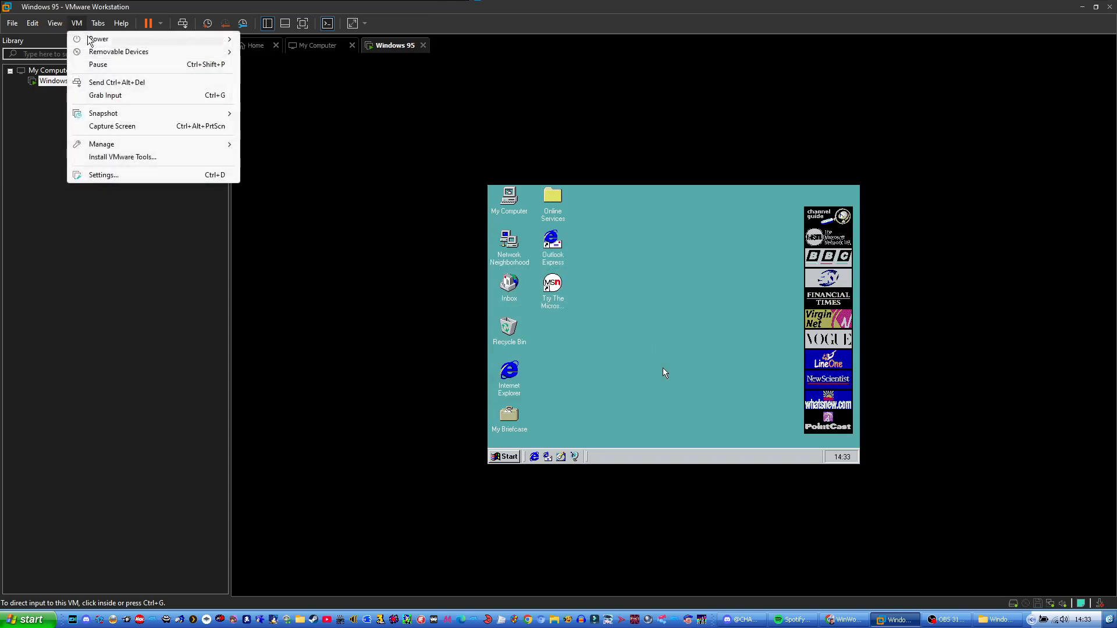
pyautogui.moveTo(145, 53)
pyautogui.moveTo(274, 55)
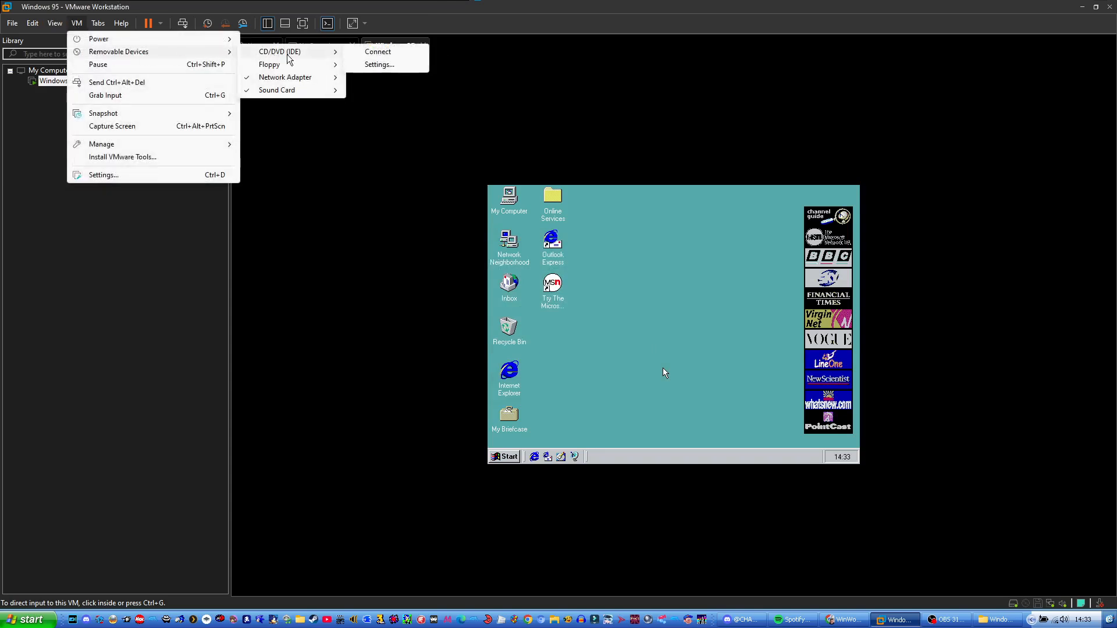
pyautogui.click(379, 65)
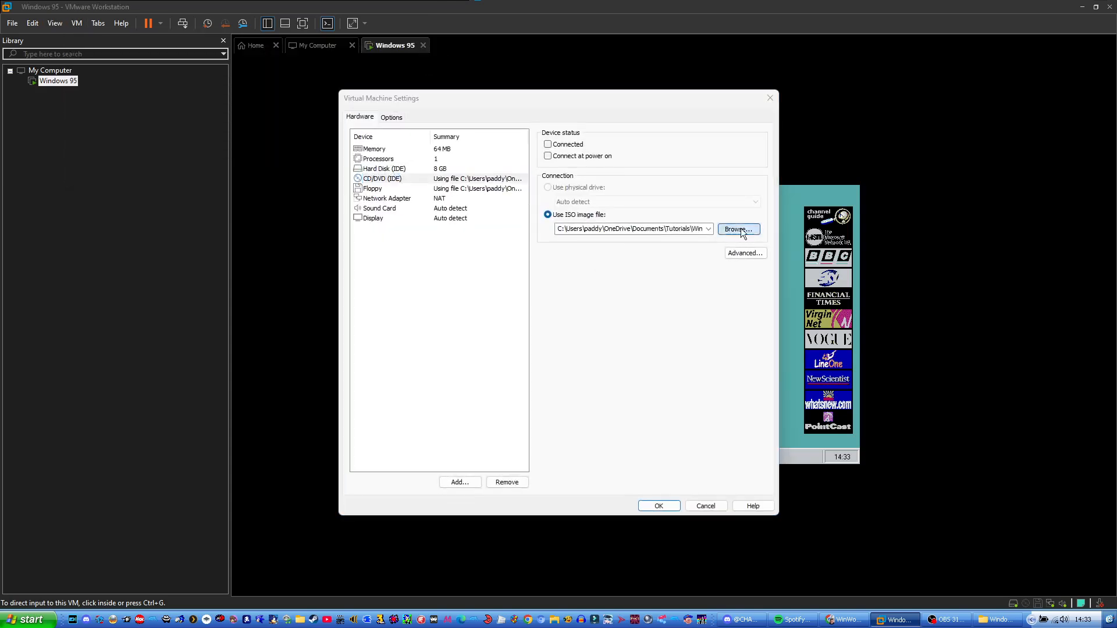
pyautogui.click(749, 233)
pyautogui.click(556, 141)
pyautogui.click(535, 212)
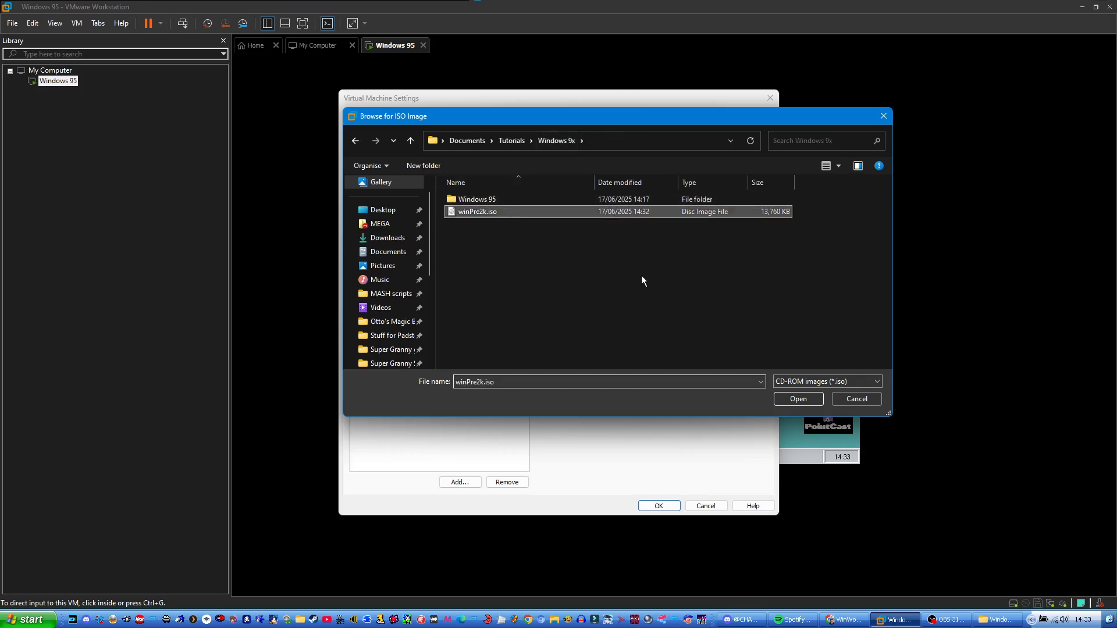
pyautogui.click(793, 399)
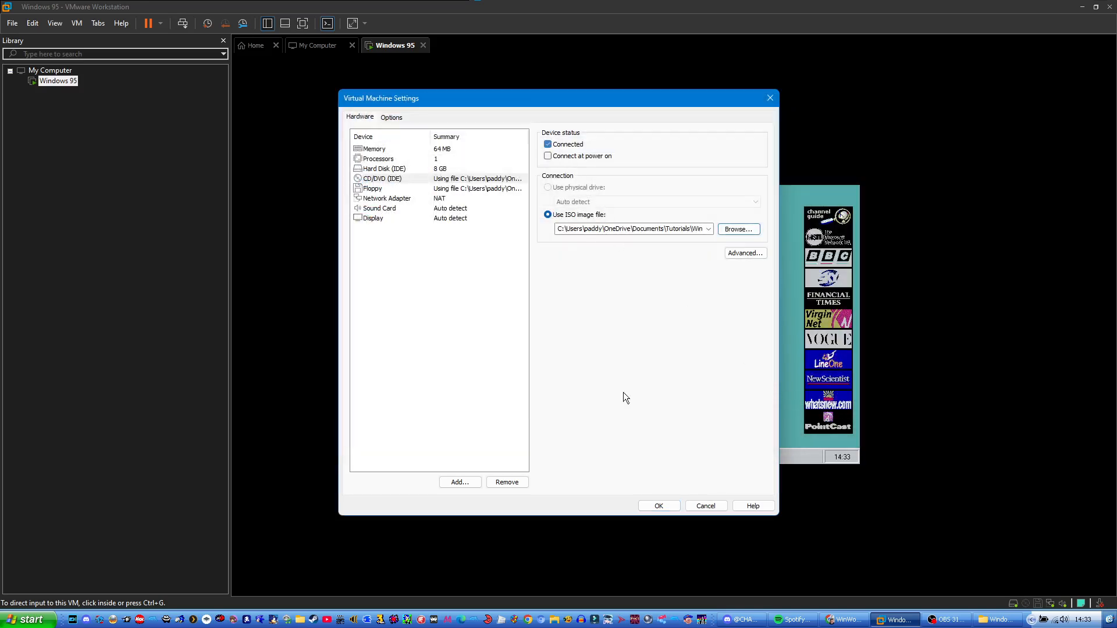
pyautogui.click(669, 506)
pyautogui.click(662, 368)
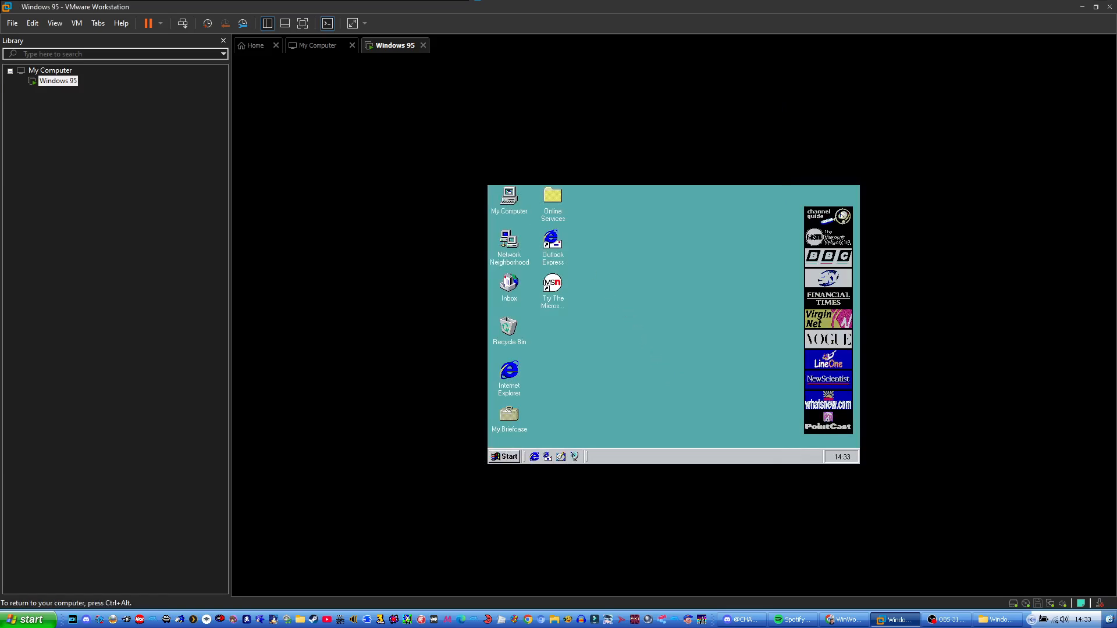
# Run the VMware Tools installer from drive D: in My Computer, dismissing the duplicate-setup error
pyautogui.doubleClick(509, 197)
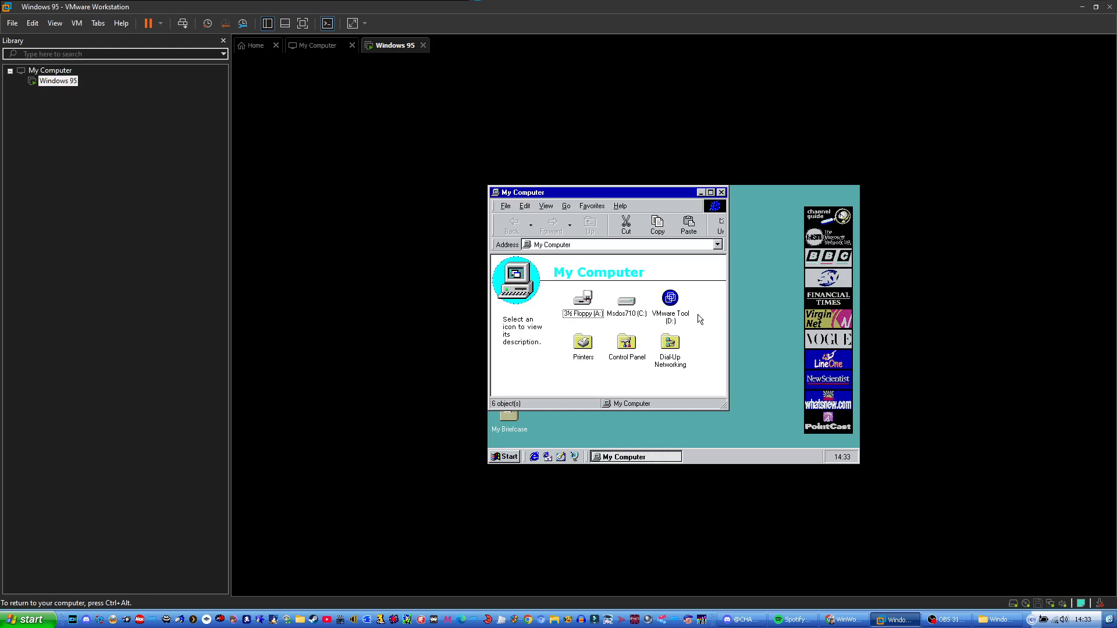
pyautogui.doubleClick(672, 299)
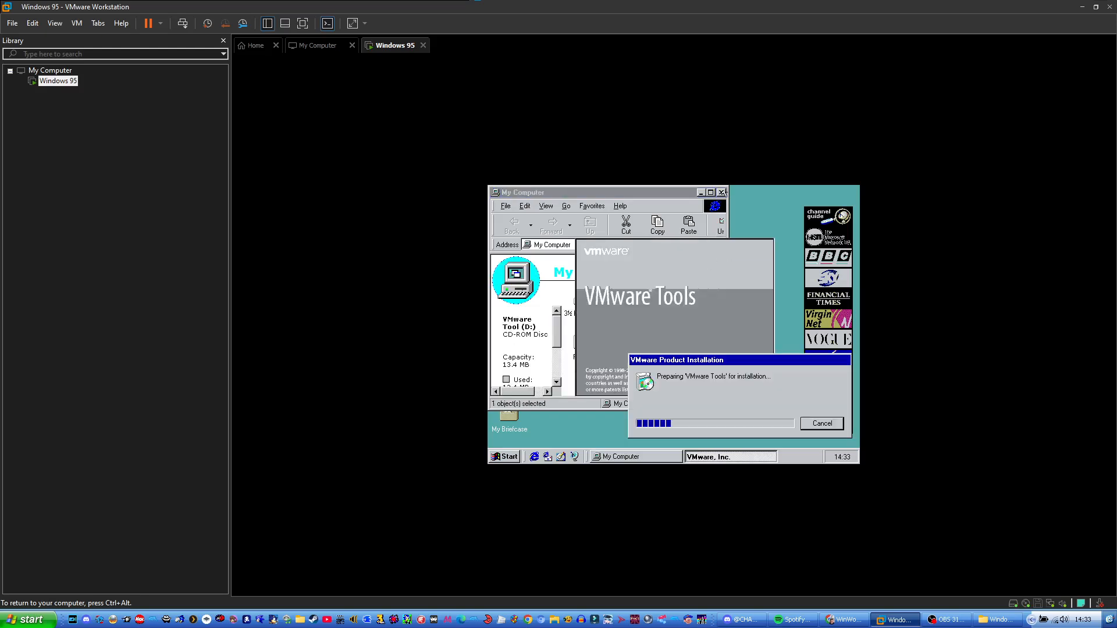
pyautogui.click(721, 192)
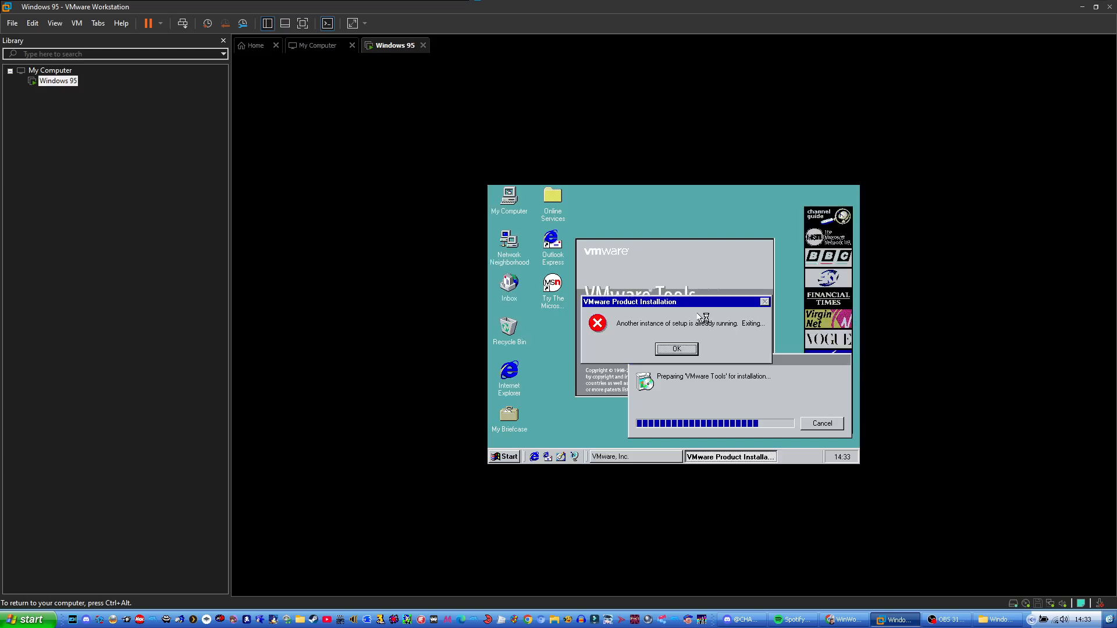
pyautogui.click(678, 349)
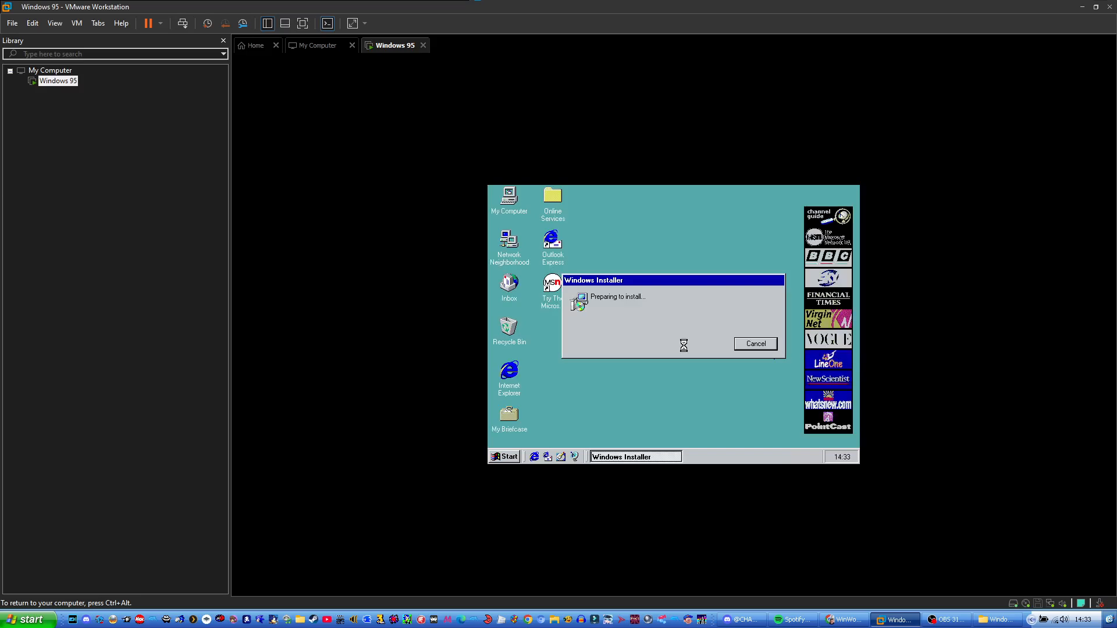
pyautogui.click(748, 414)
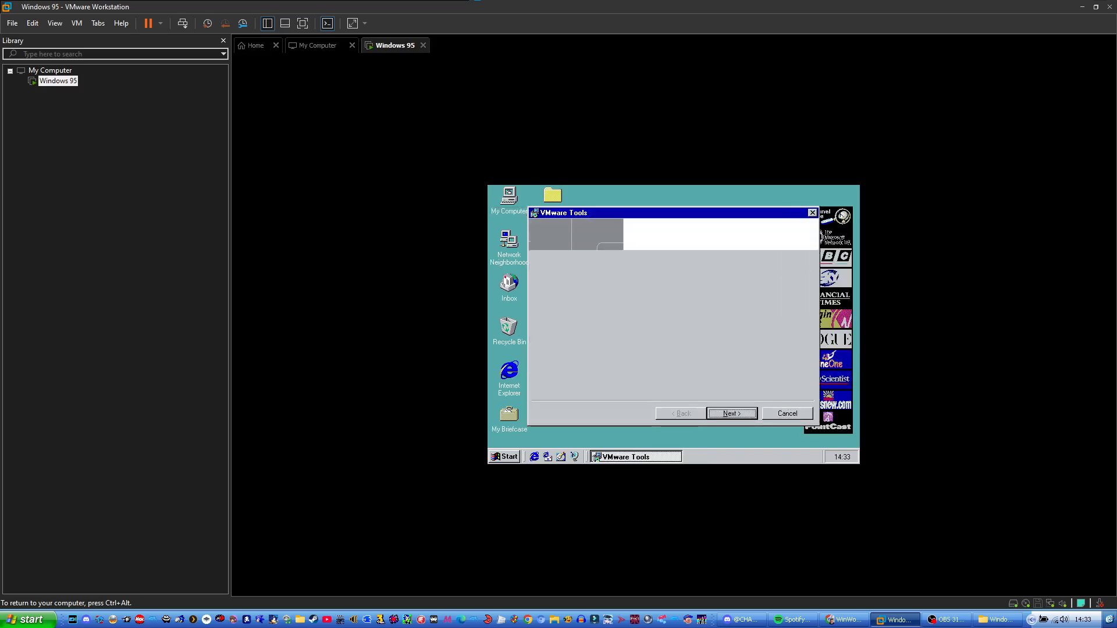
# Install VMware Tools with the Complete setup type, accepting HTML Help and acknowledging the SVGA notice
pyautogui.click(749, 415)
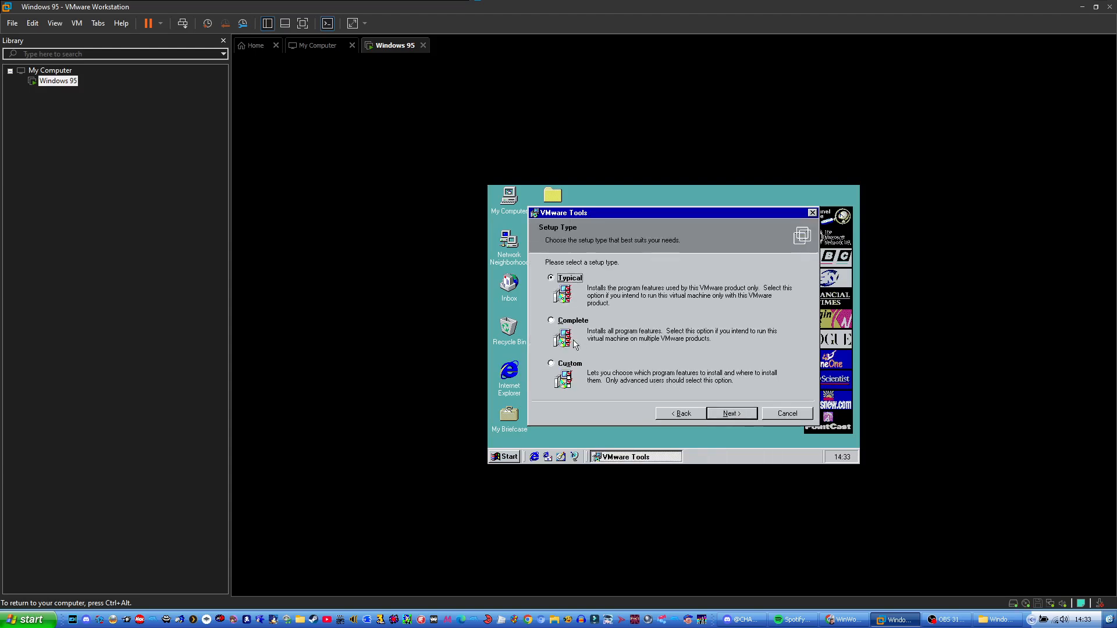
pyautogui.click(563, 323)
pyautogui.click(756, 417)
pyautogui.click(735, 414)
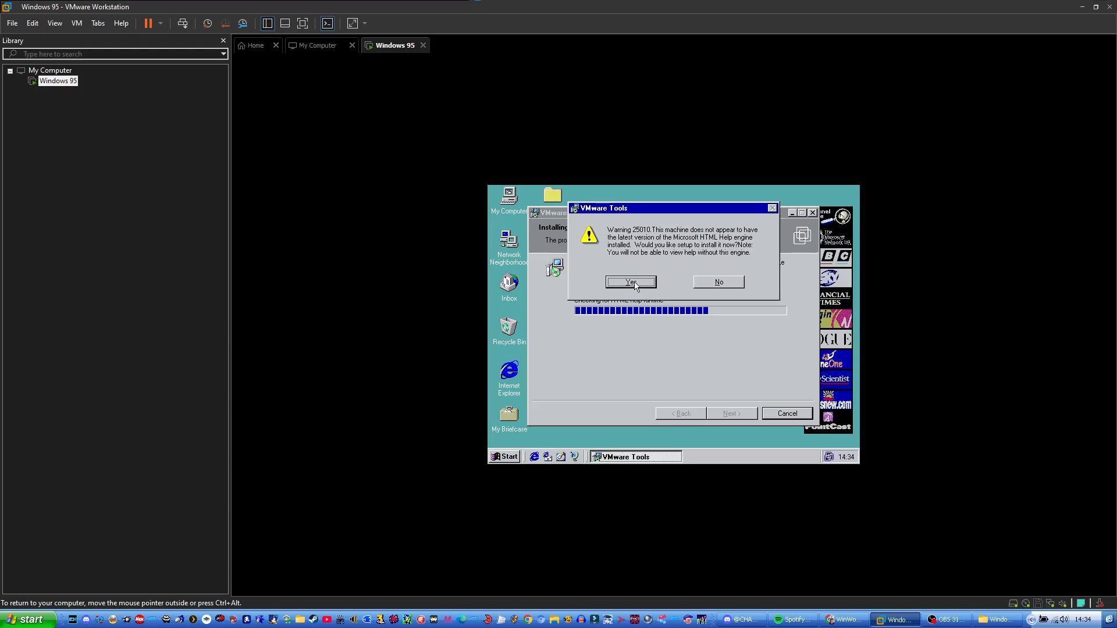
pyautogui.click(632, 282)
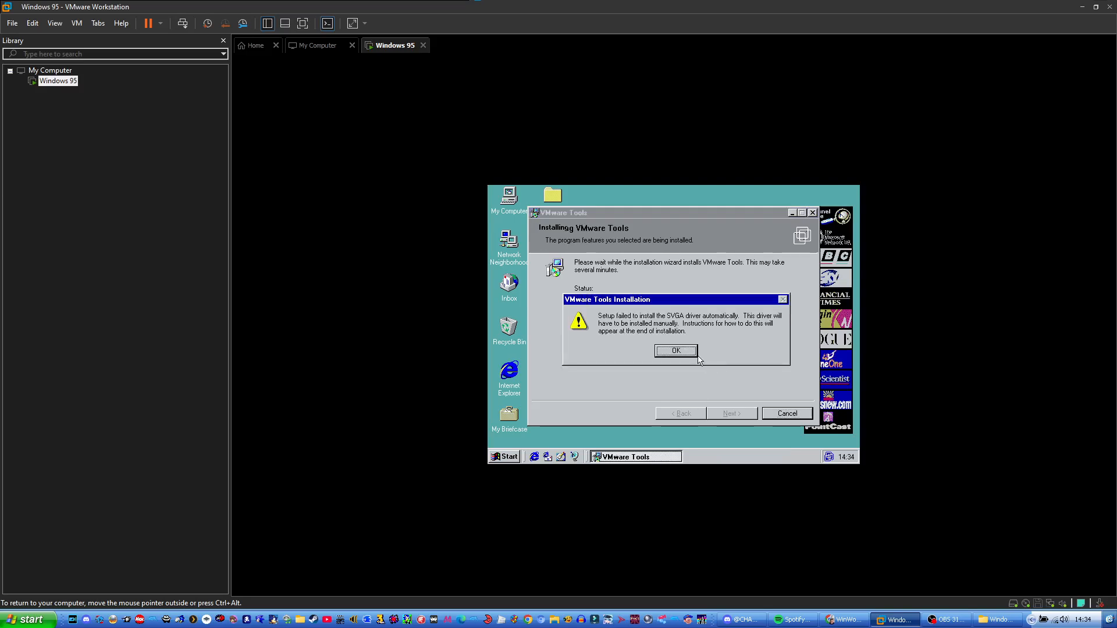
pyautogui.click(676, 351)
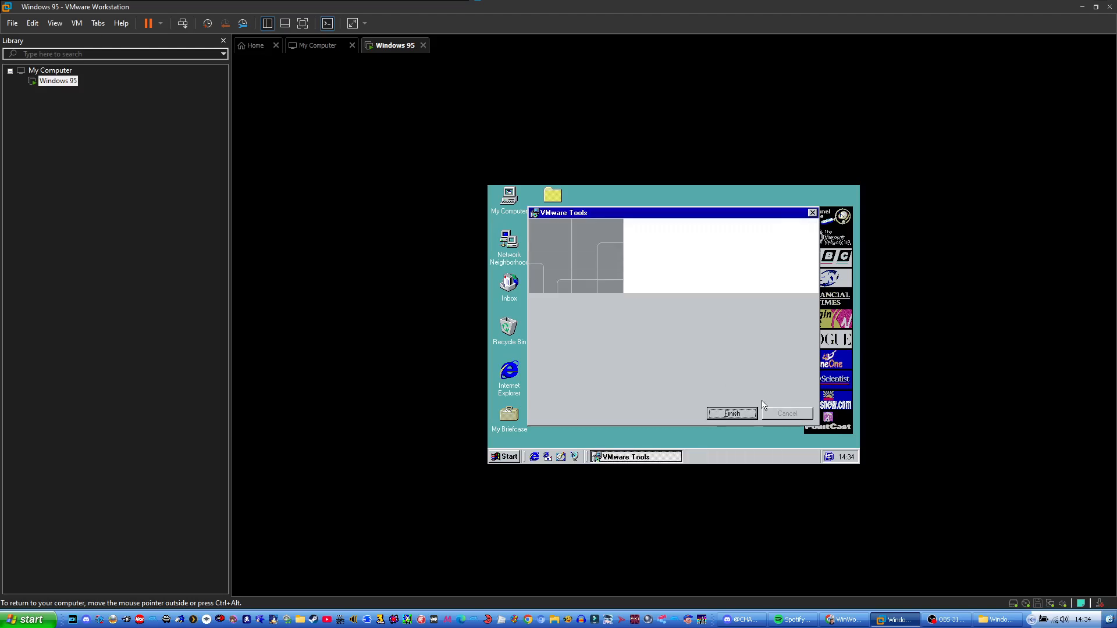
pyautogui.click(751, 418)
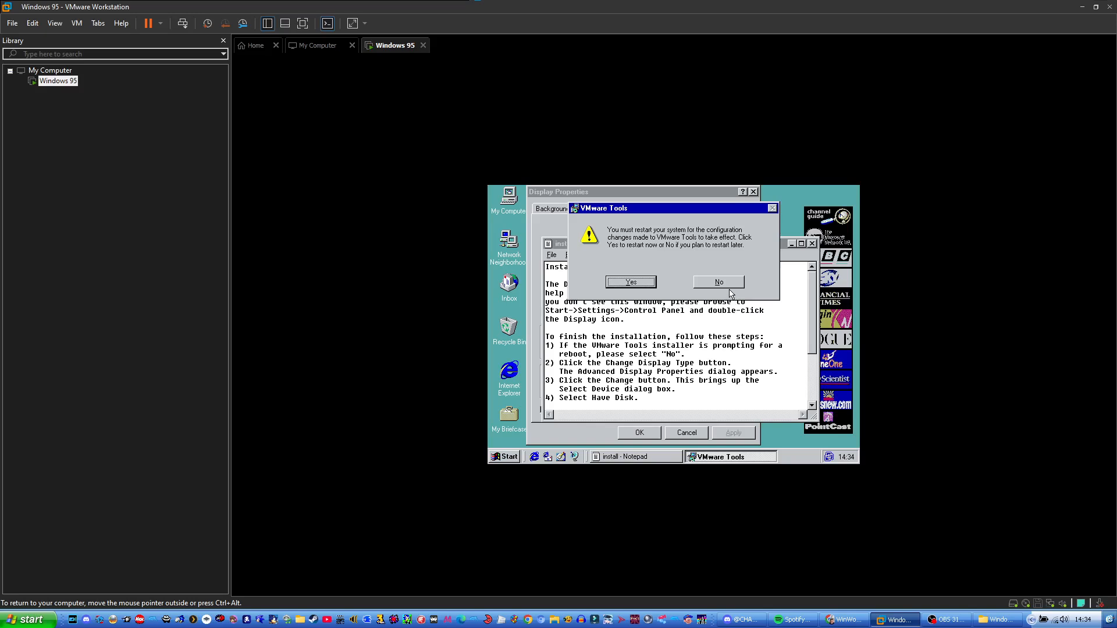
# Postpone the restart and open the advanced display adapter's monitor settings beside the Notepad instructions
pyautogui.click(727, 283)
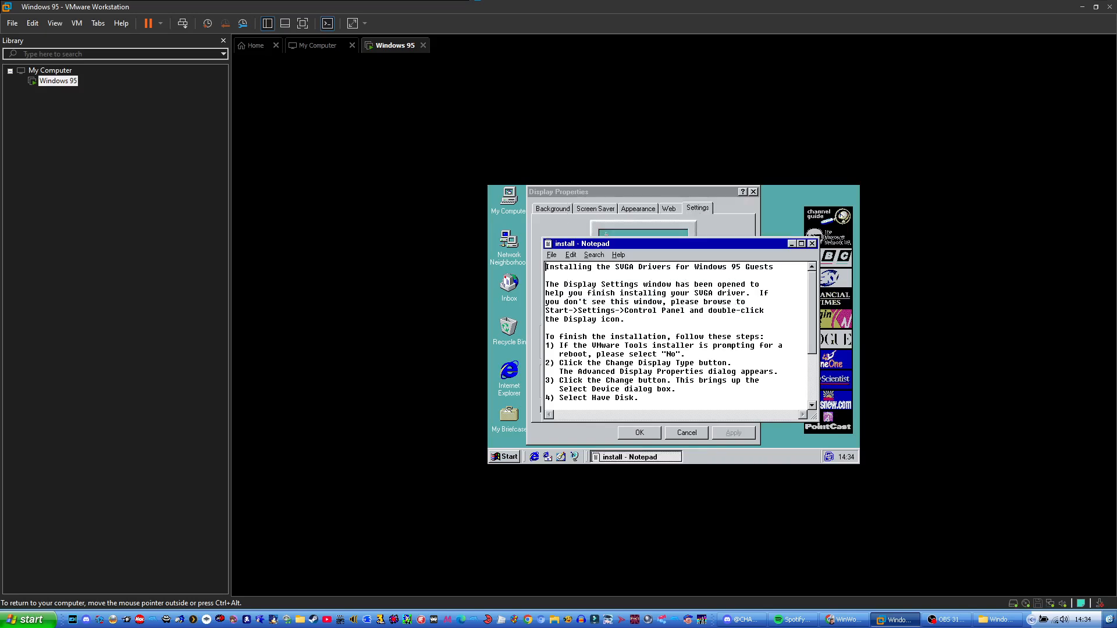
pyautogui.click(574, 192)
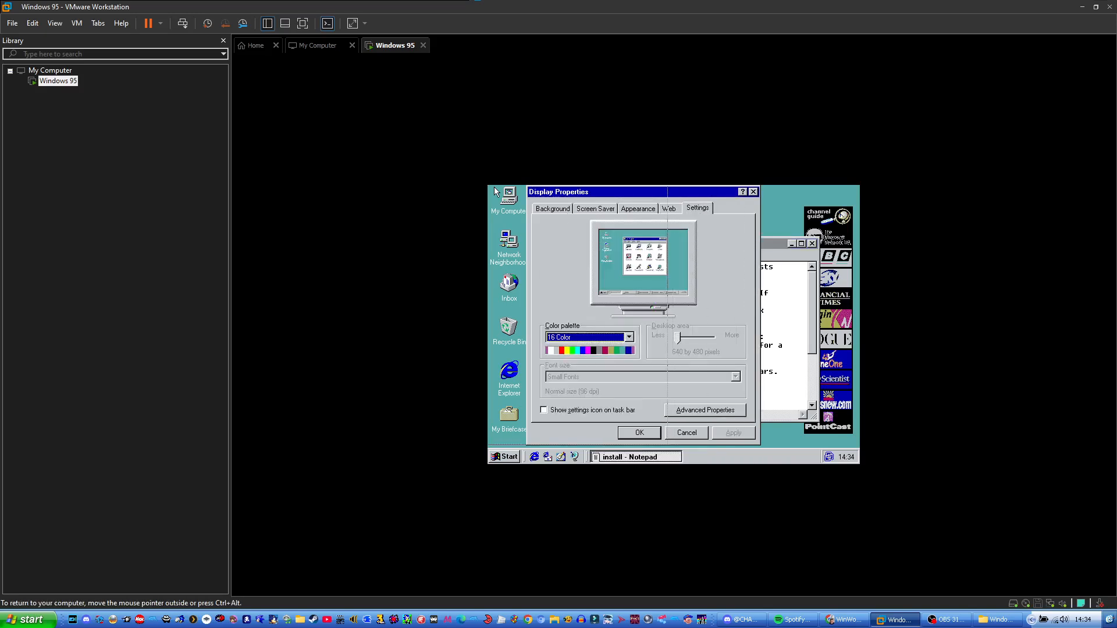
pyautogui.moveTo(574, 192); pyautogui.dragTo(480, 191)
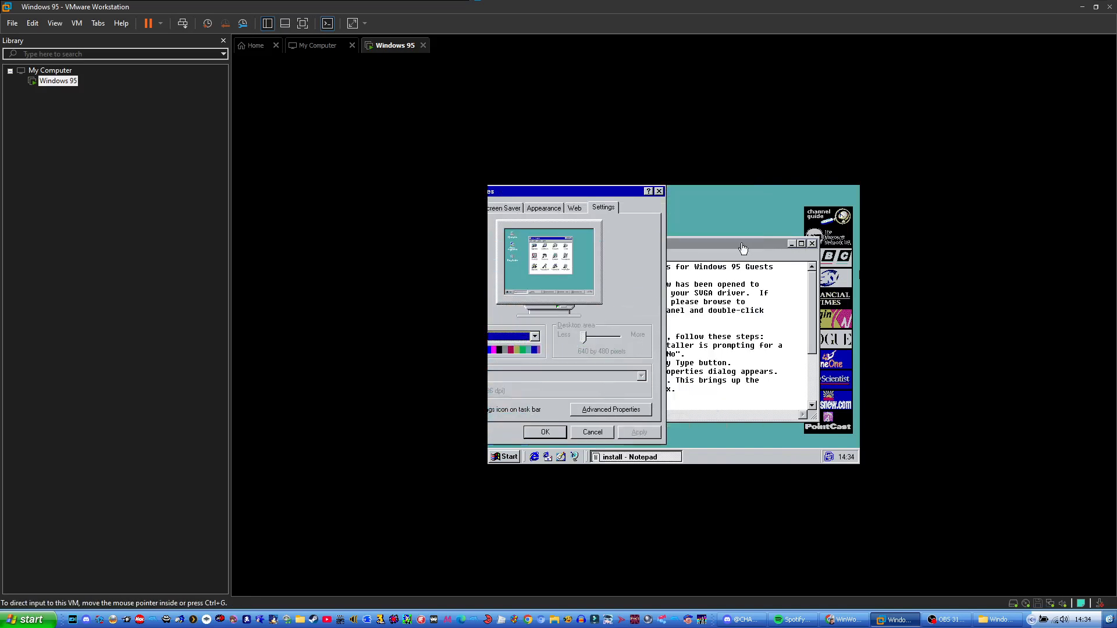
pyautogui.moveTo(741, 244); pyautogui.dragTo(858, 257)
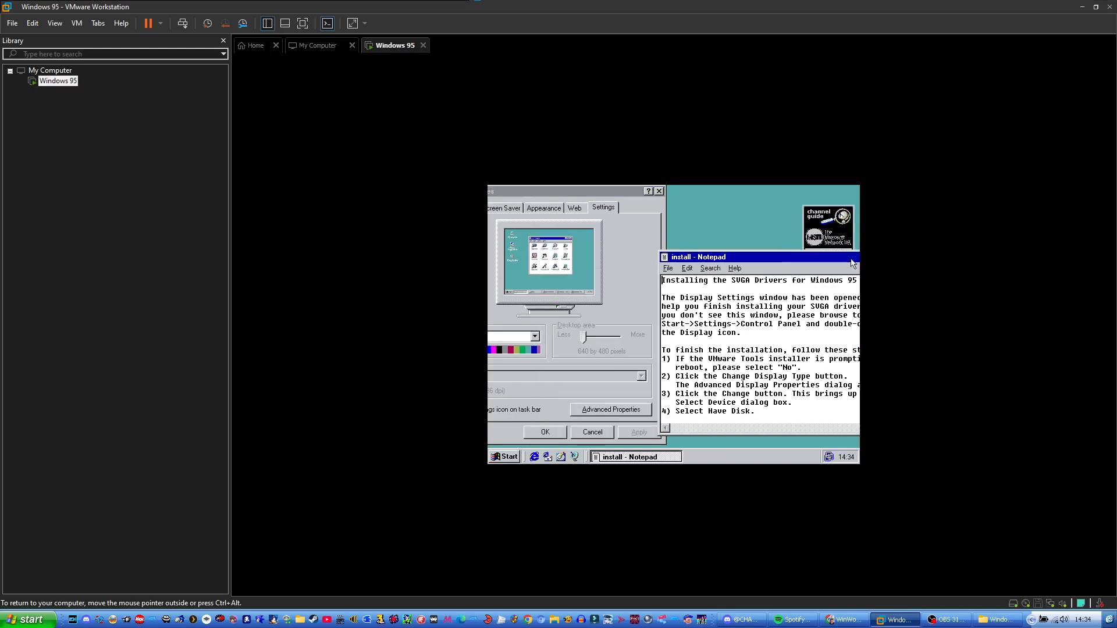
pyautogui.click(585, 412)
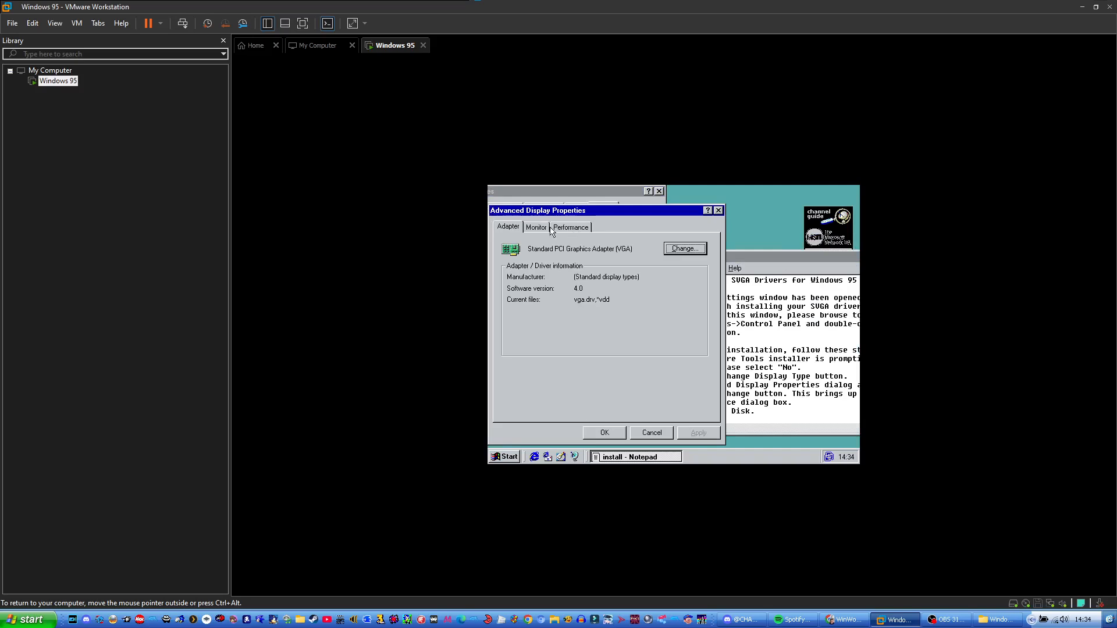
pyautogui.click(536, 228)
pyautogui.click(828, 236)
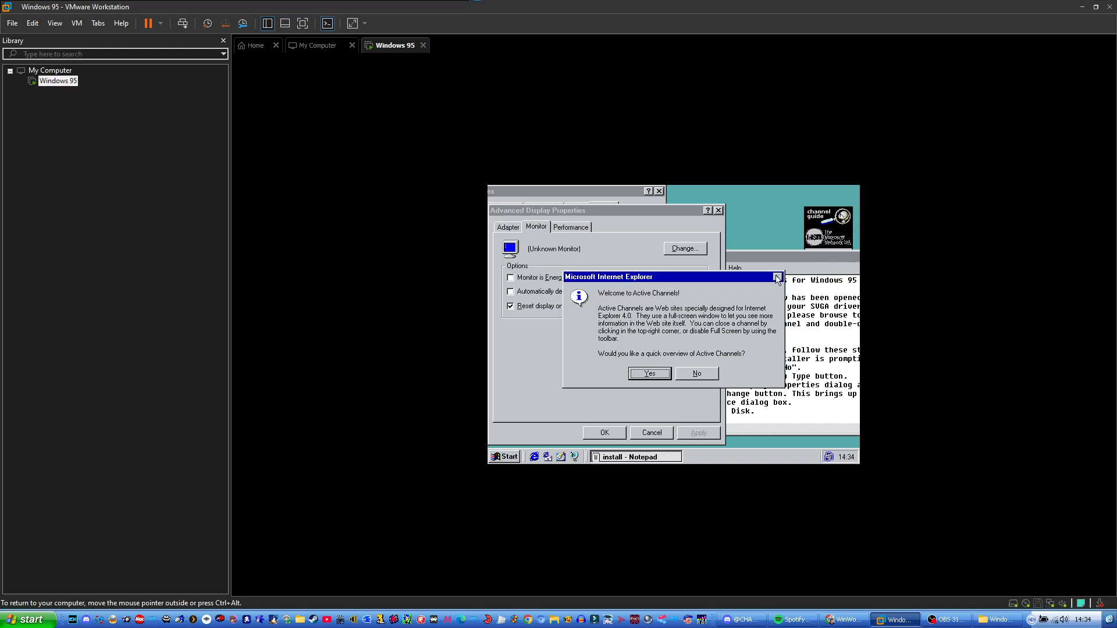
# Answer No to the Active Channels overview and cancel the Internet Connection Wizard
pyautogui.click(711, 376)
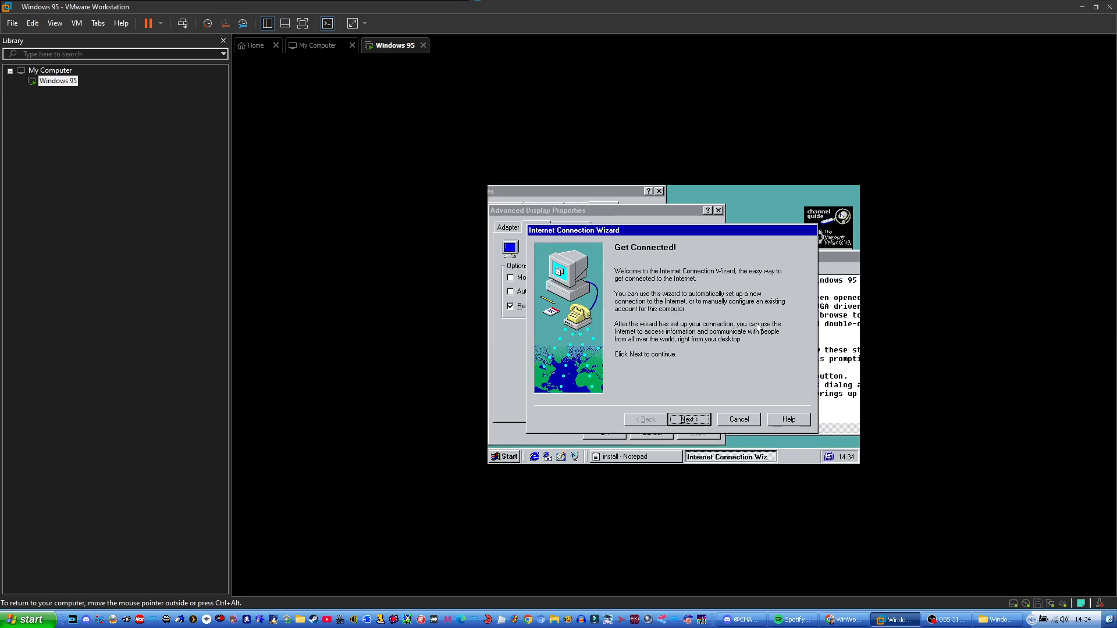
pyautogui.click(755, 422)
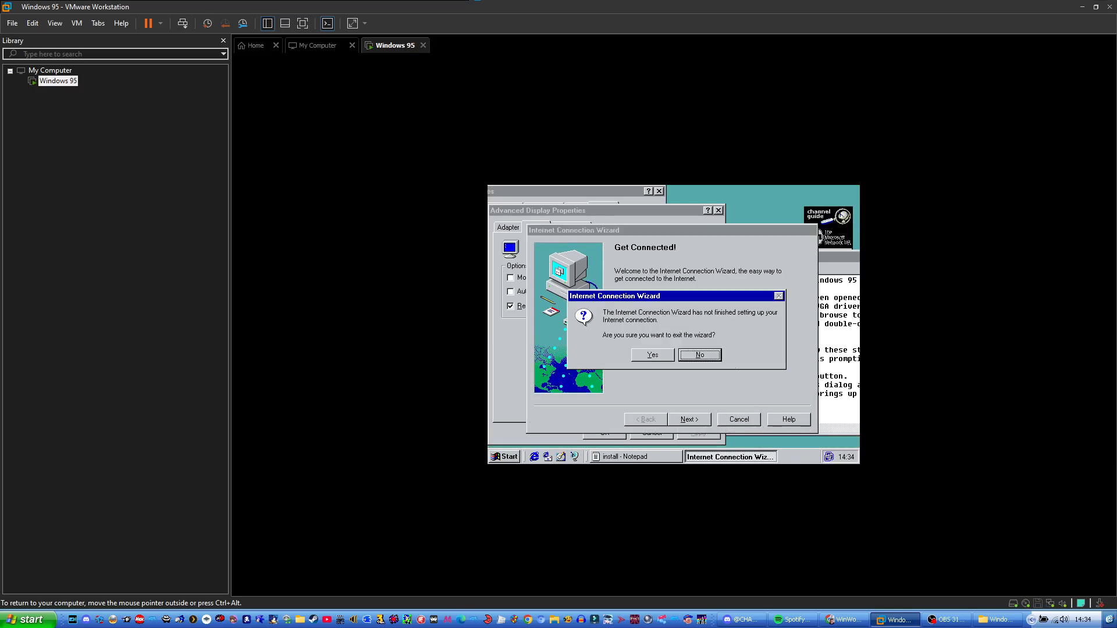
pyautogui.click(662, 354)
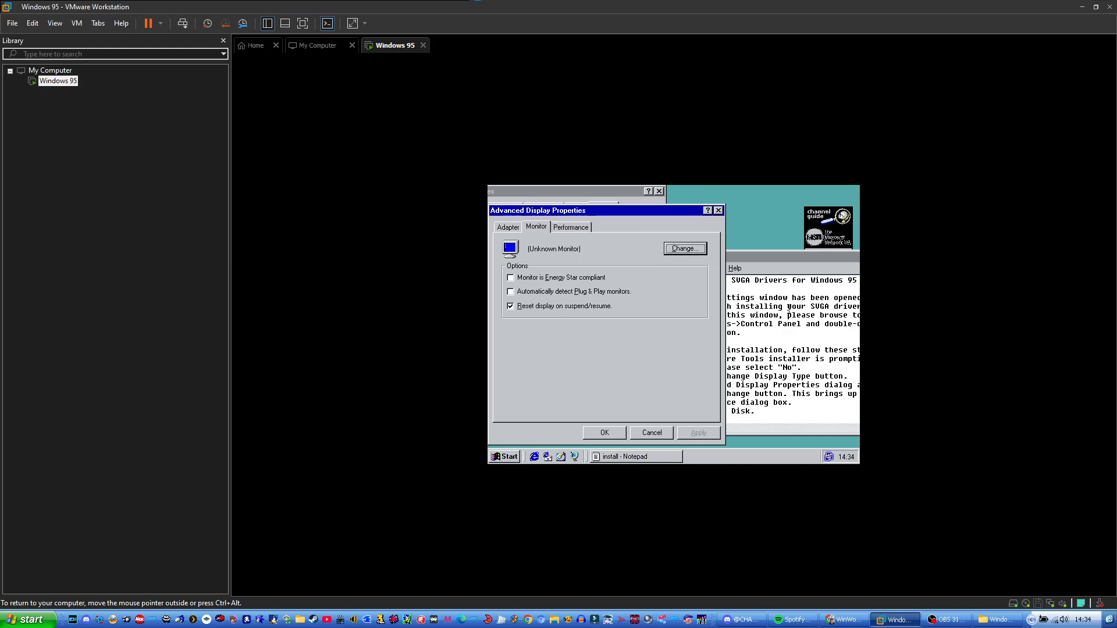
# Move the install notes fully into view beside the display adapter details
pyautogui.click(749, 257)
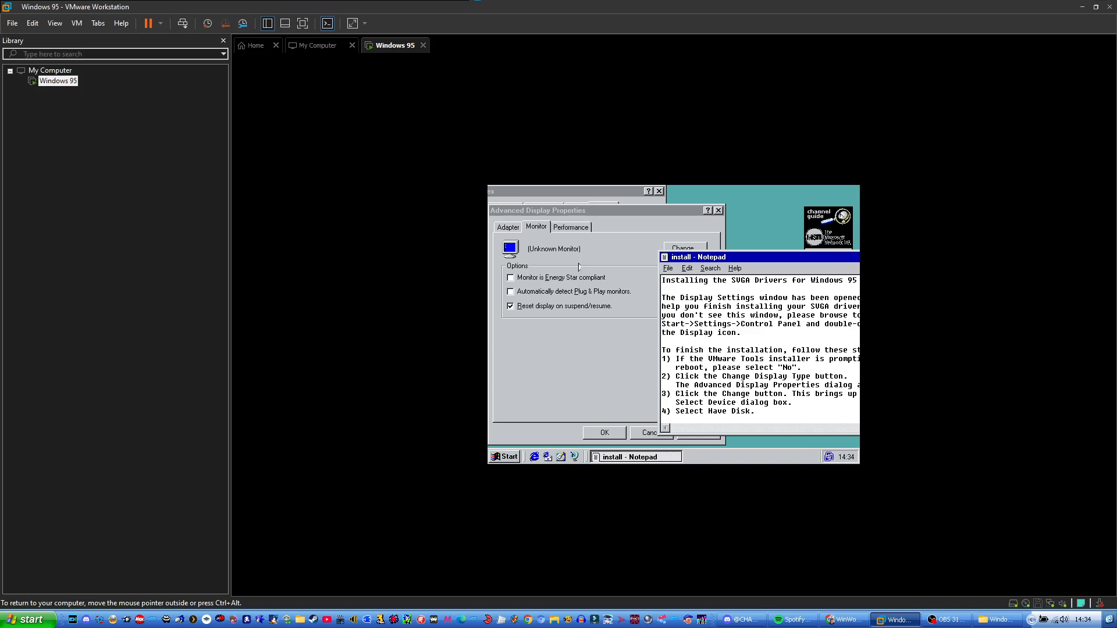
pyautogui.moveTo(718, 261); pyautogui.dragTo(631, 266)
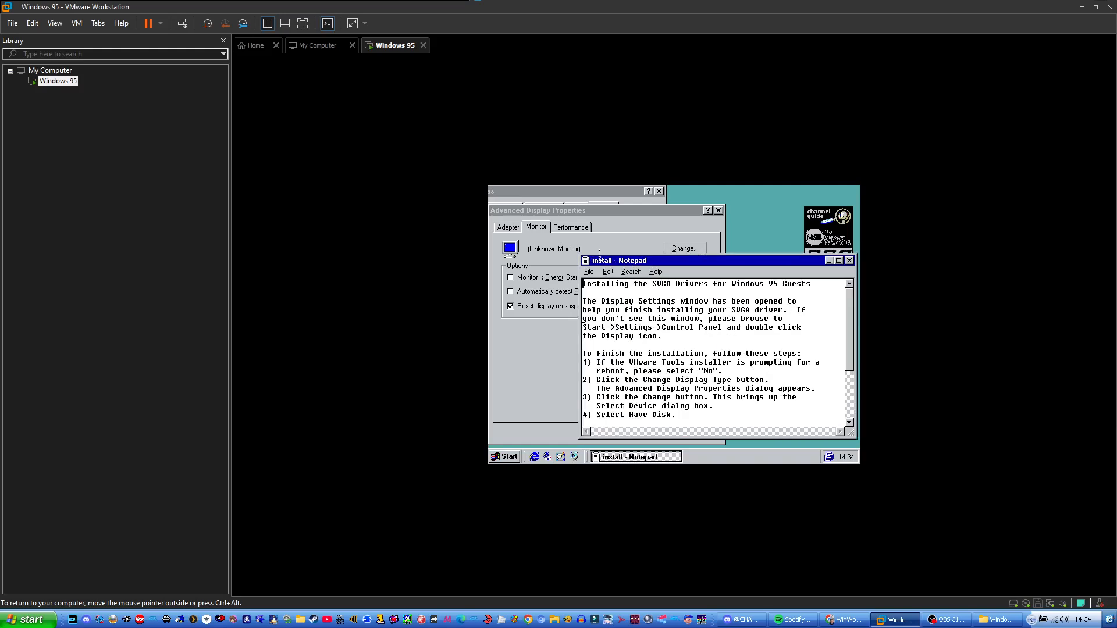
pyautogui.click(506, 228)
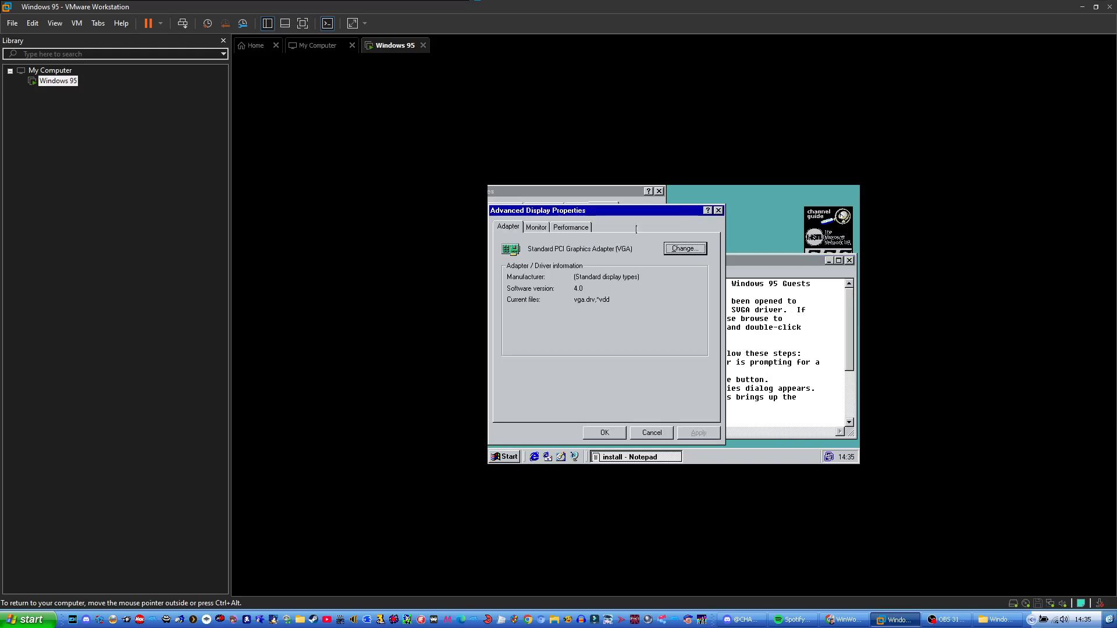
pyautogui.click(718, 210)
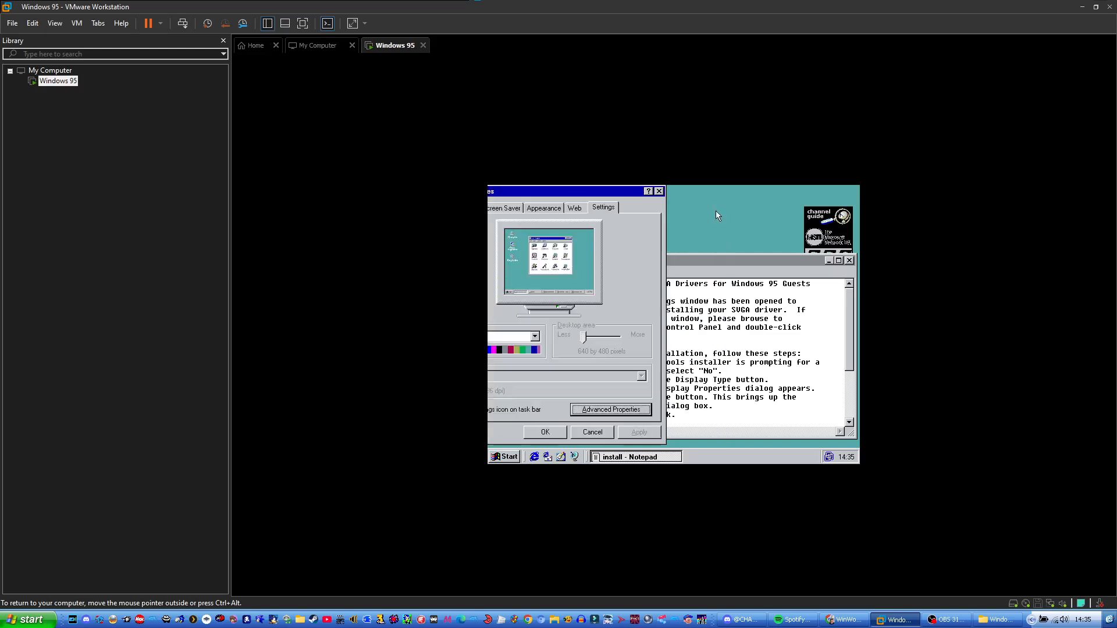
pyautogui.click(712, 262)
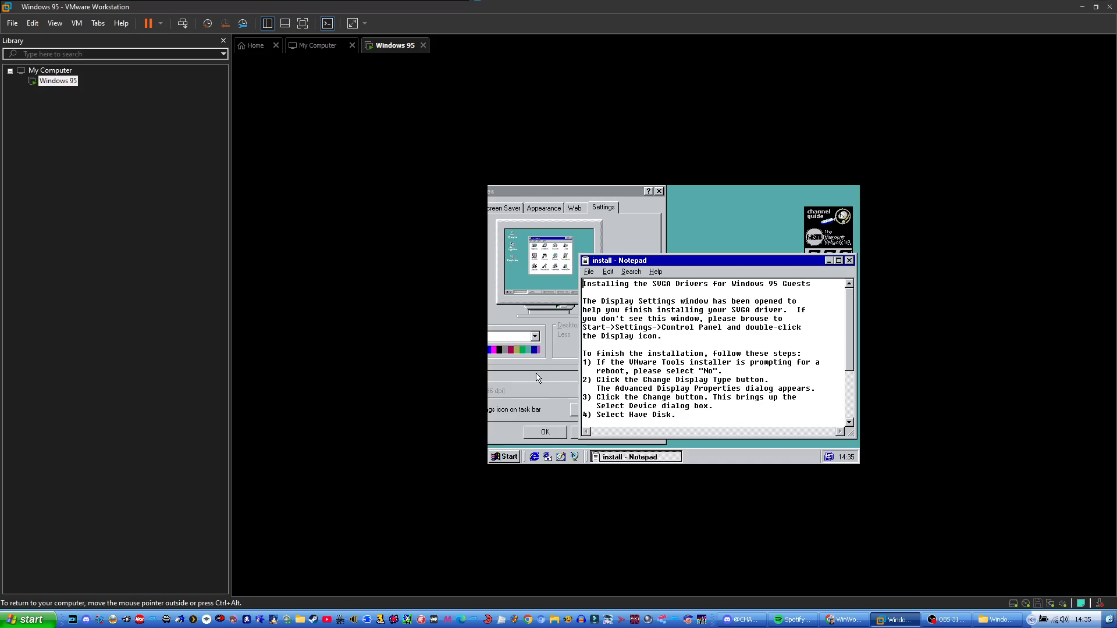
# Reopen Advanced Display Properties and start installing a monitor driver from disk
pyautogui.click(536, 377)
pyautogui.click(637, 410)
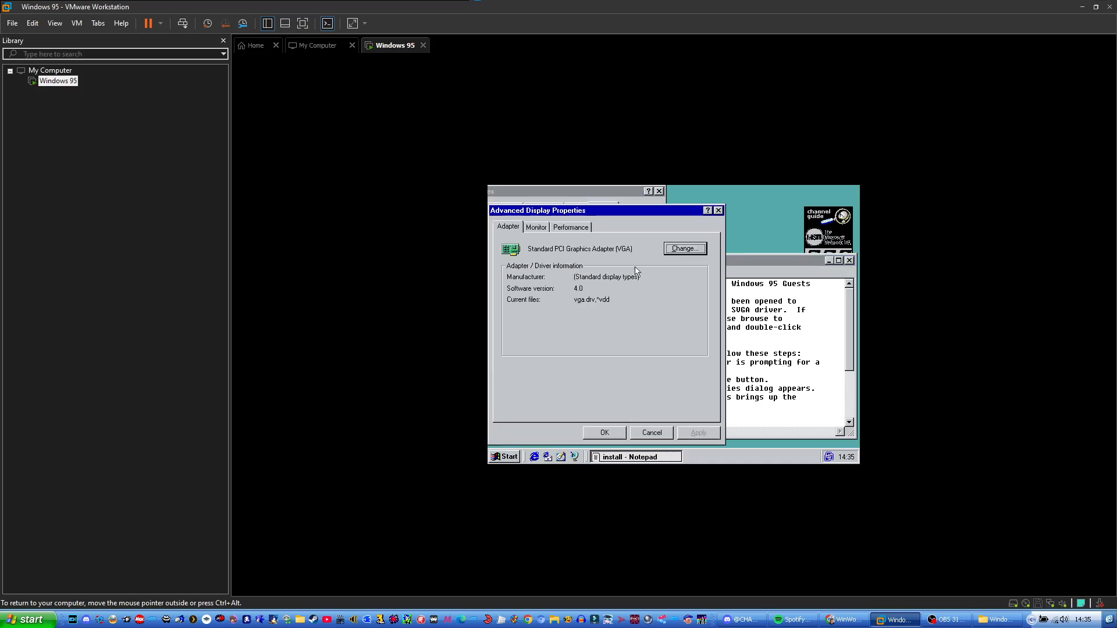
pyautogui.click(528, 228)
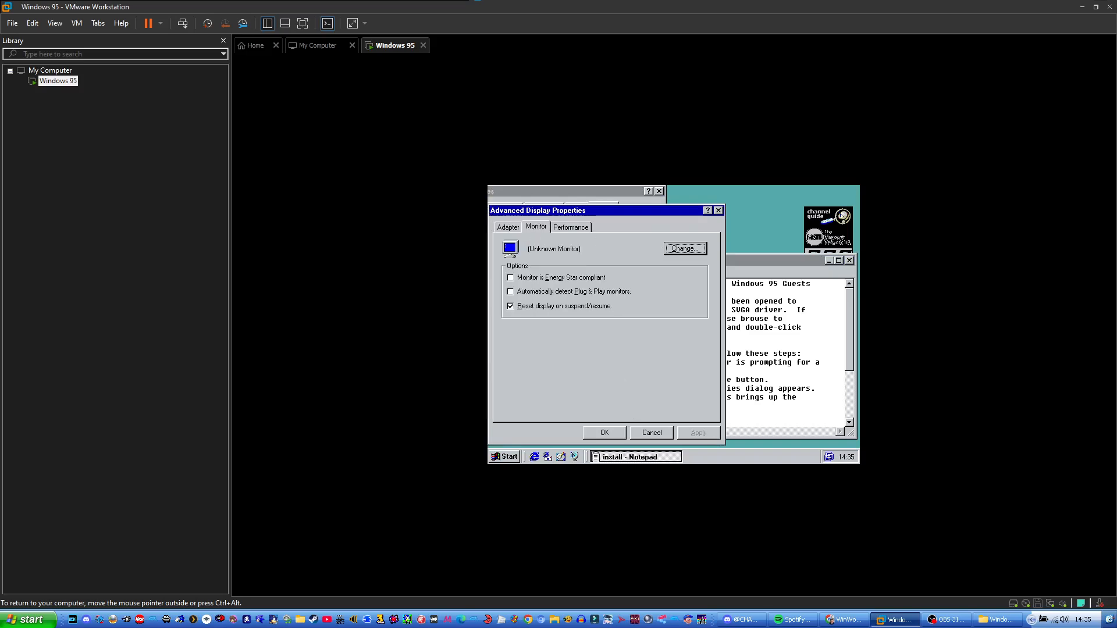
pyautogui.click(685, 251)
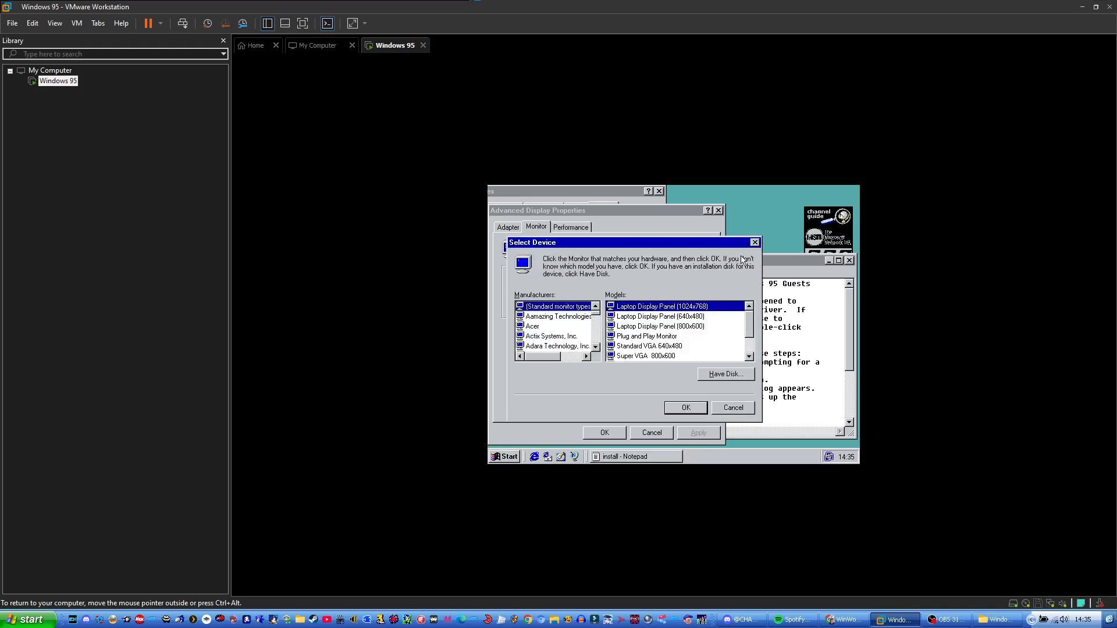
pyautogui.click(794, 274)
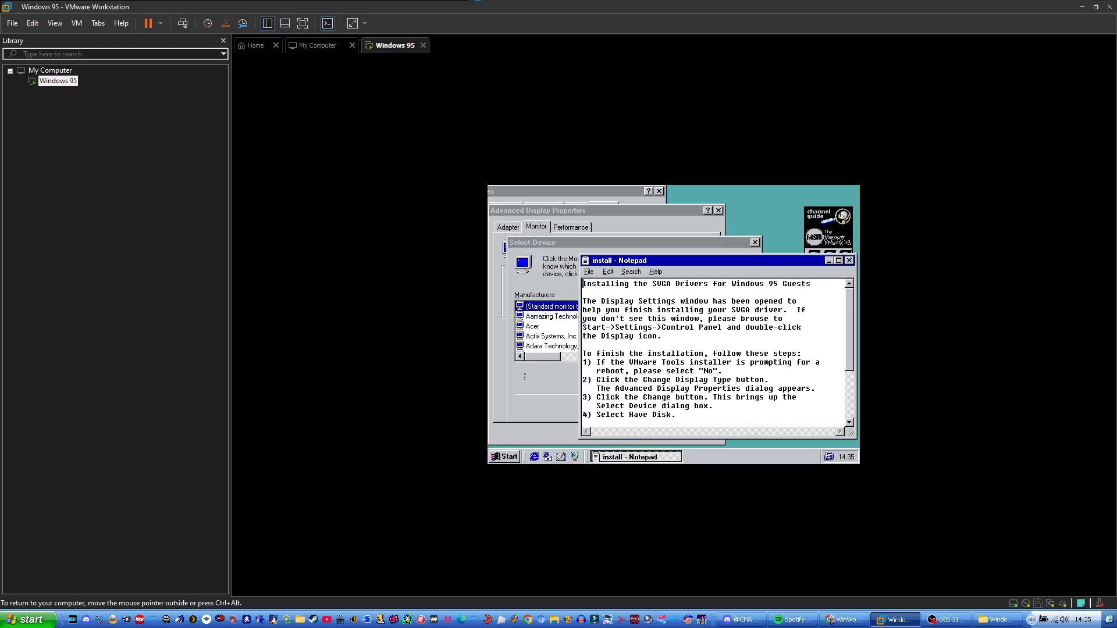
pyautogui.click(518, 393)
pyautogui.click(734, 375)
# Scroll the install notes to steps 5–7, back out, and open the adapter Change list
pyautogui.click(770, 269)
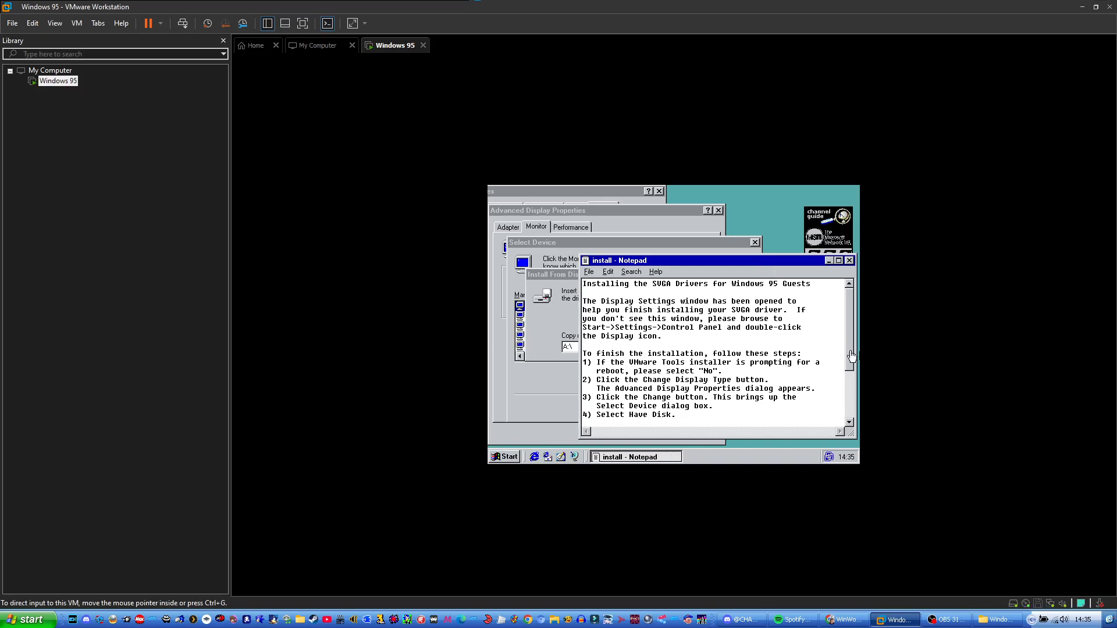
pyautogui.moveTo(849, 328); pyautogui.dragTo(853, 386)
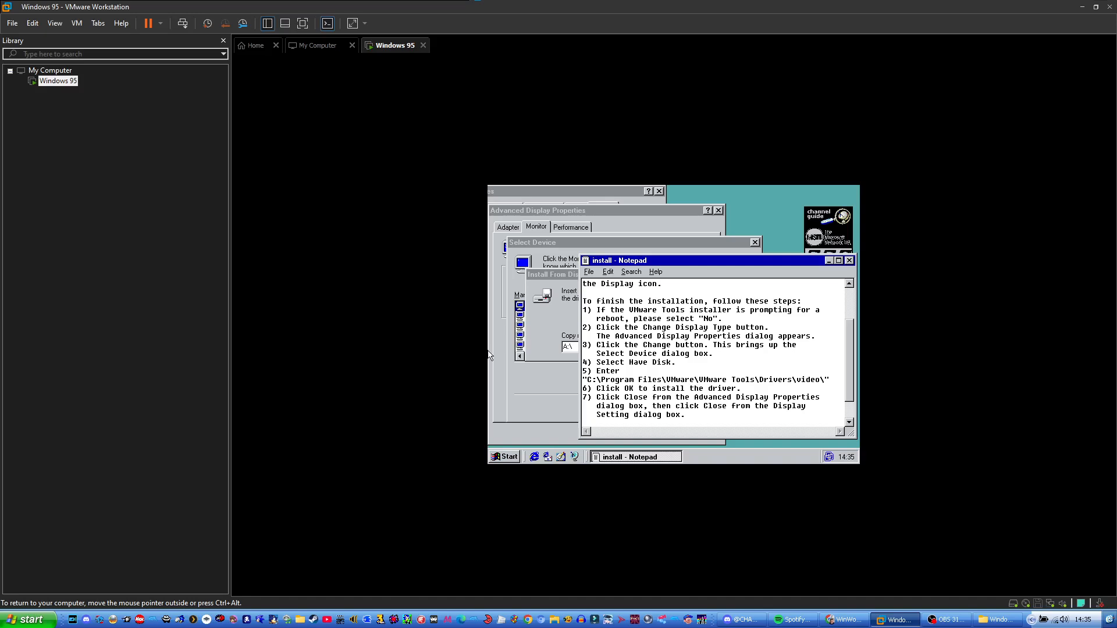
pyautogui.click(571, 324)
pyautogui.click(737, 275)
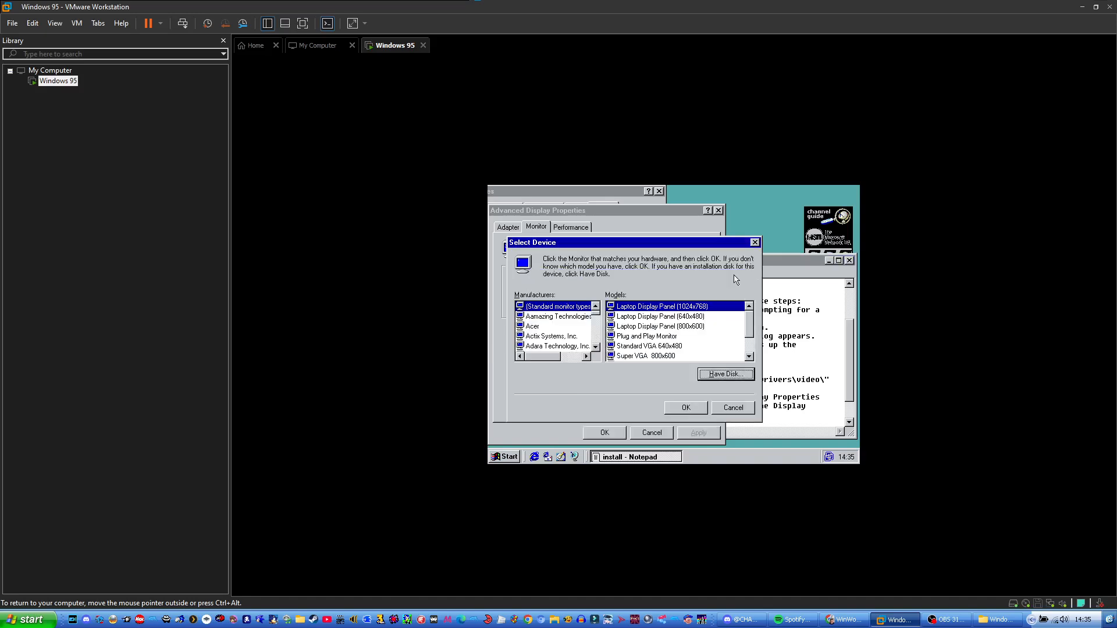
pyautogui.click(755, 243)
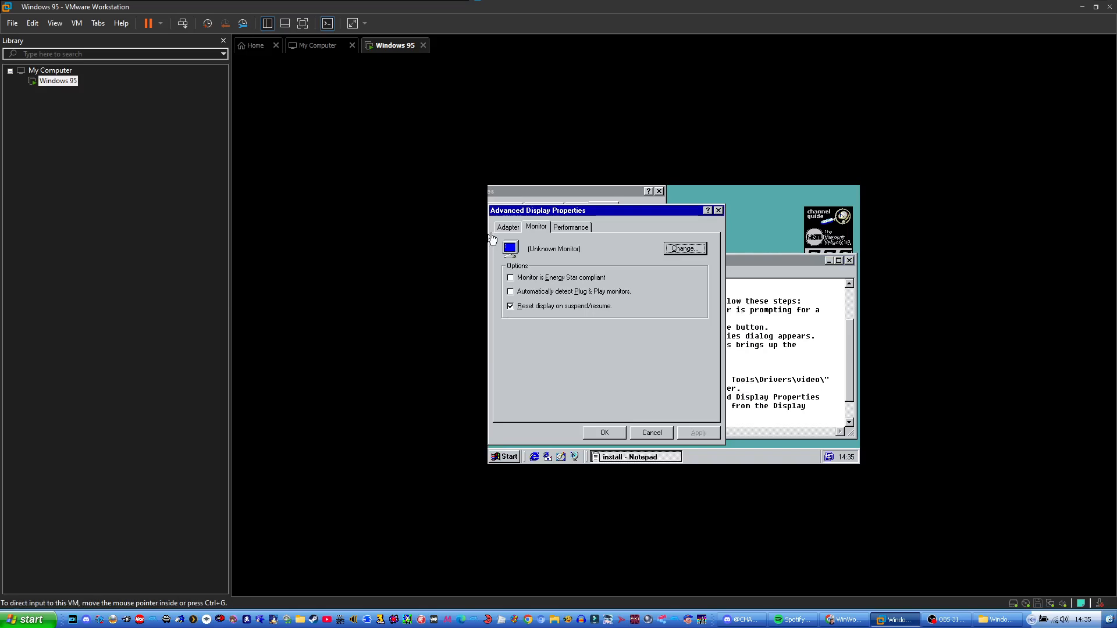
pyautogui.click(508, 228)
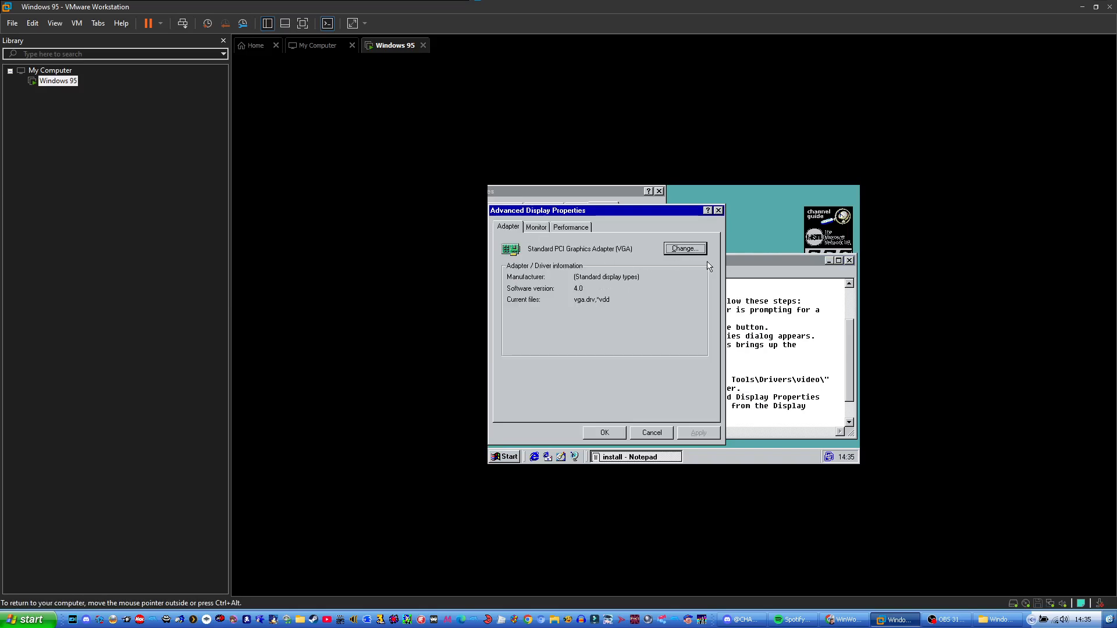
pyautogui.click(691, 250)
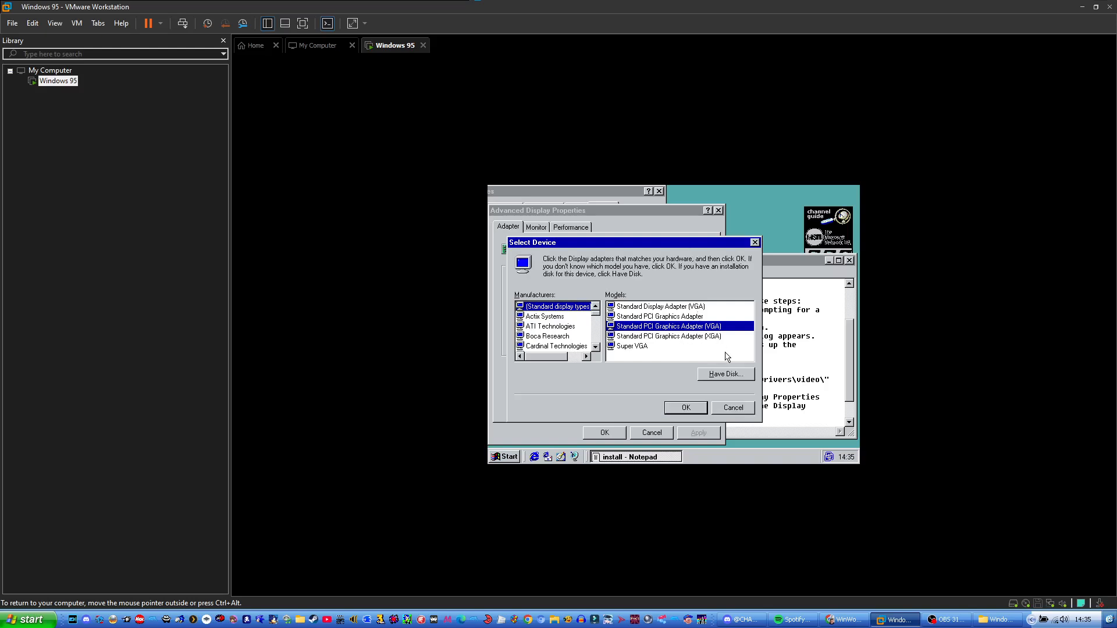
# Start a Have Disk driver install and browse into the msi folder on drive d:
pyautogui.click(725, 373)
pyautogui.click(715, 346)
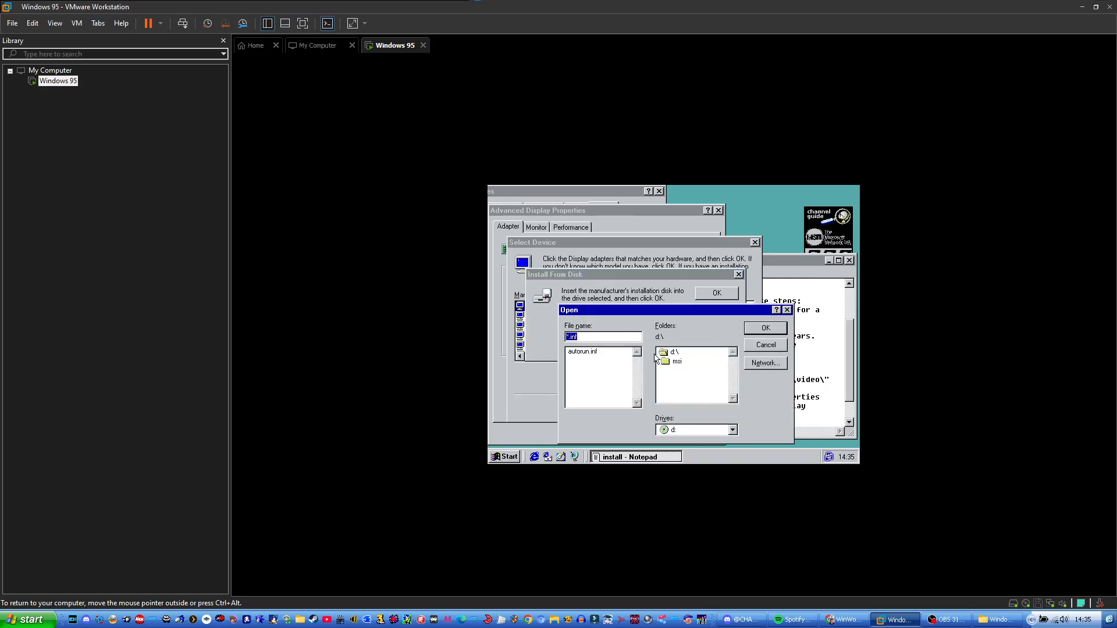
pyautogui.click(675, 352)
pyautogui.click(682, 363)
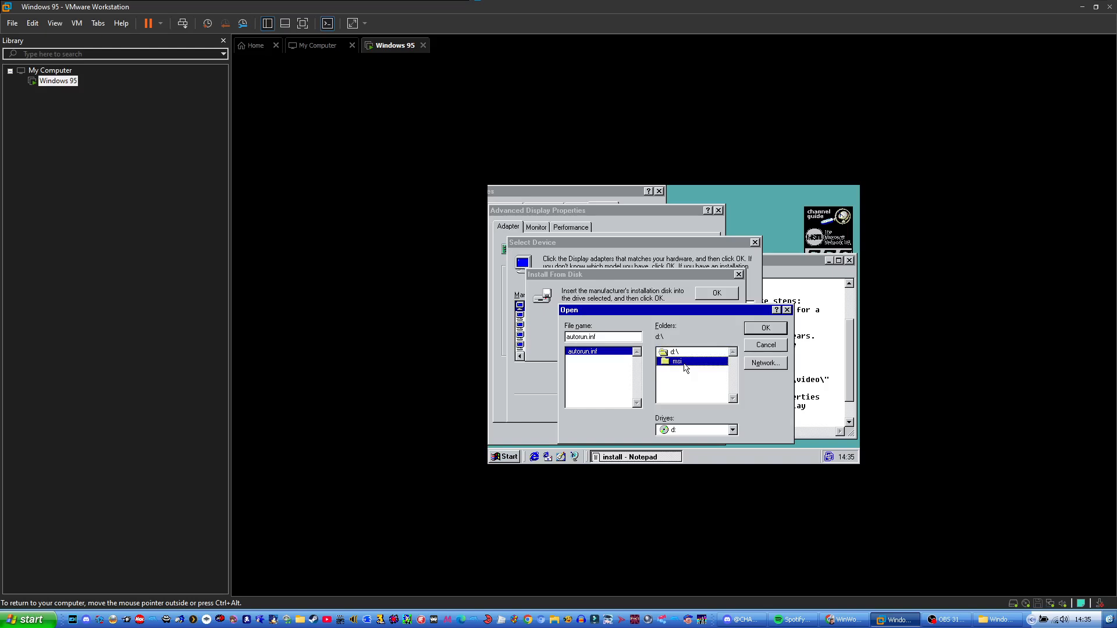
pyautogui.doubleClick(676, 362)
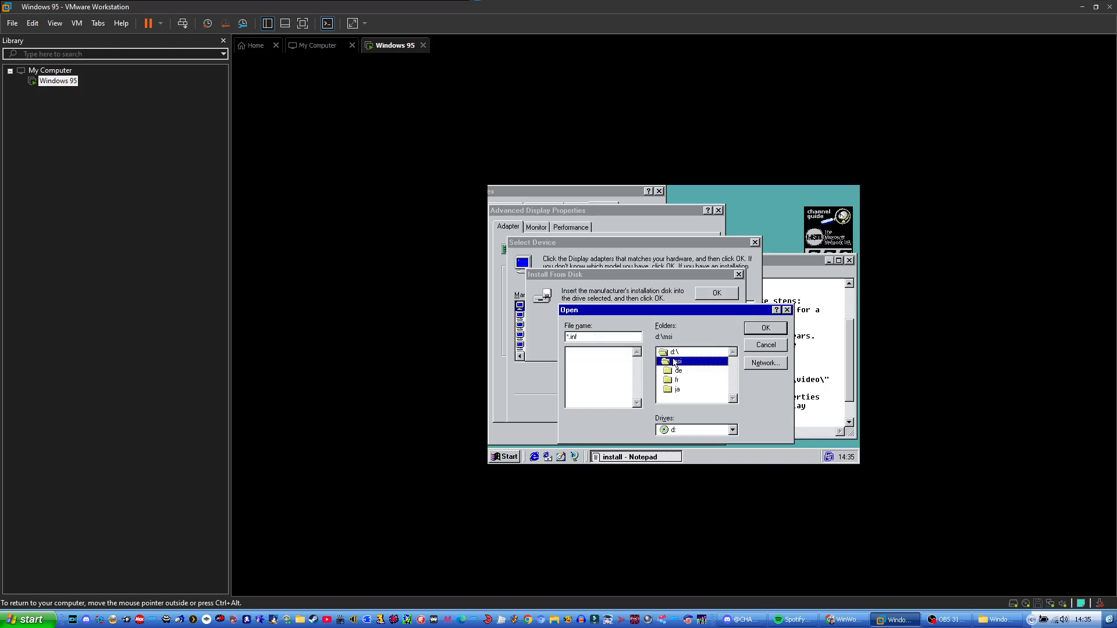
# Paste the driver folder path from the install notes as the disk location, dismissing the error
pyautogui.click(795, 269)
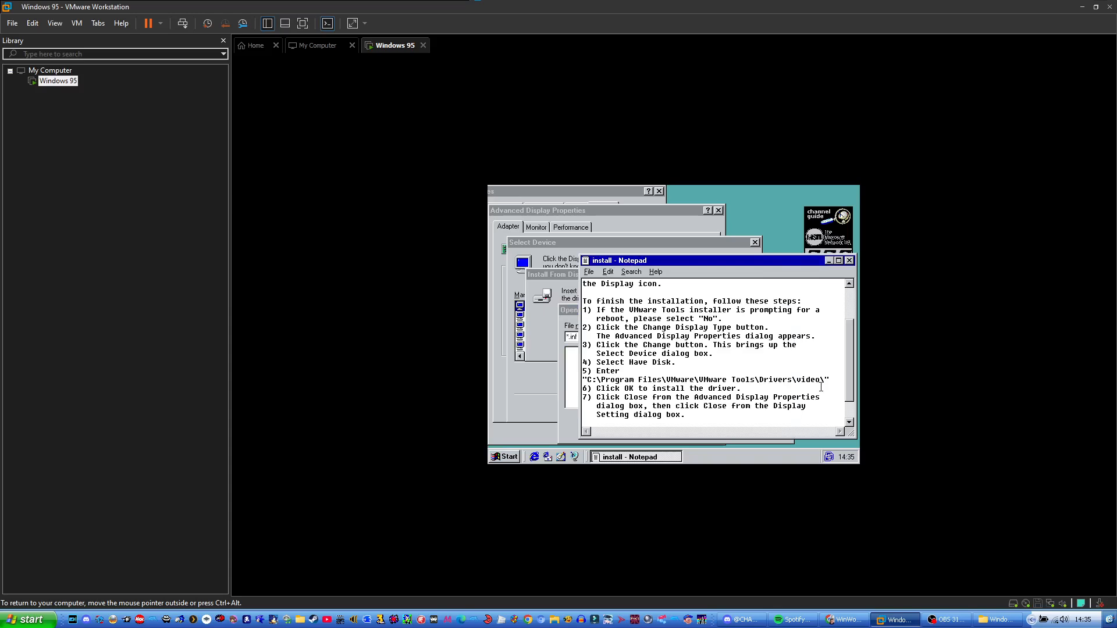
pyautogui.moveTo(828, 380); pyautogui.dragTo(741, 389)
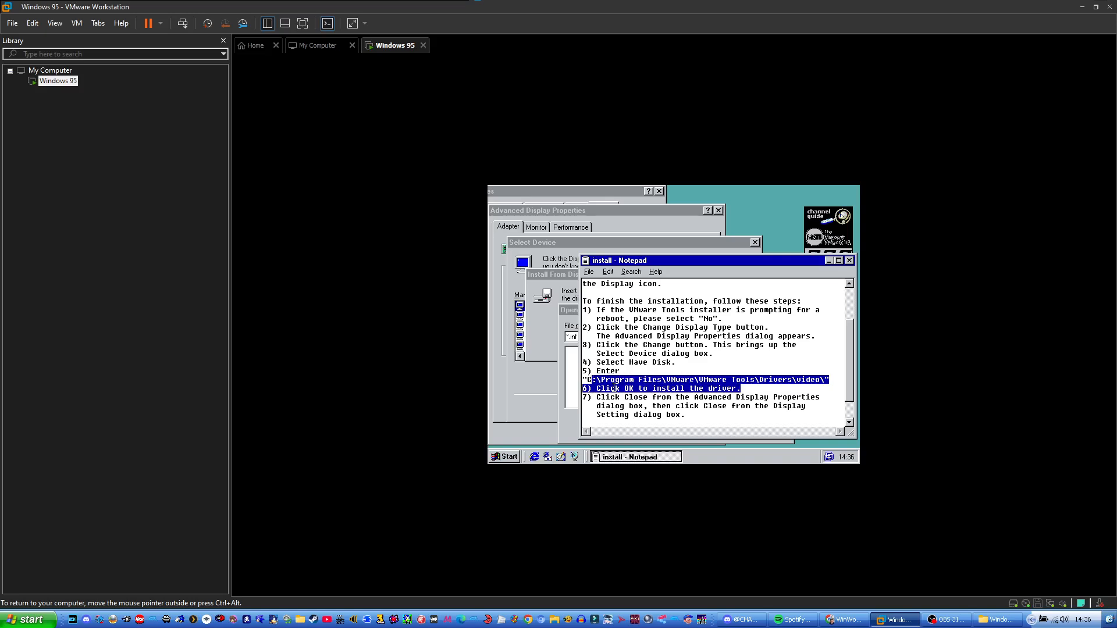
pyautogui.moveTo(584, 379); pyautogui.dragTo(821, 380)
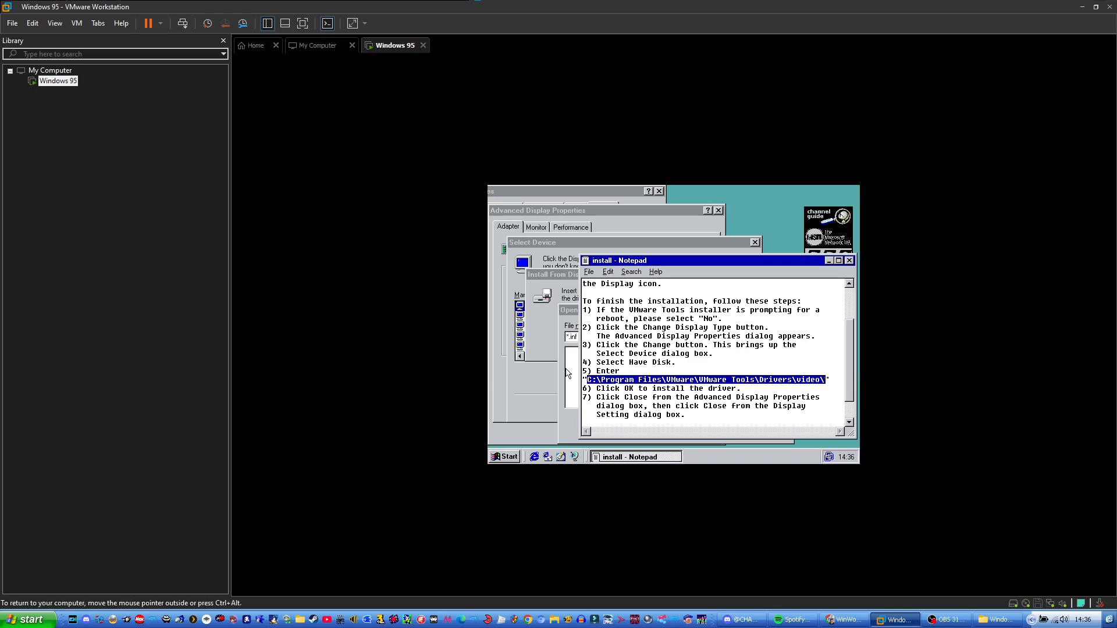
pyautogui.click(567, 373)
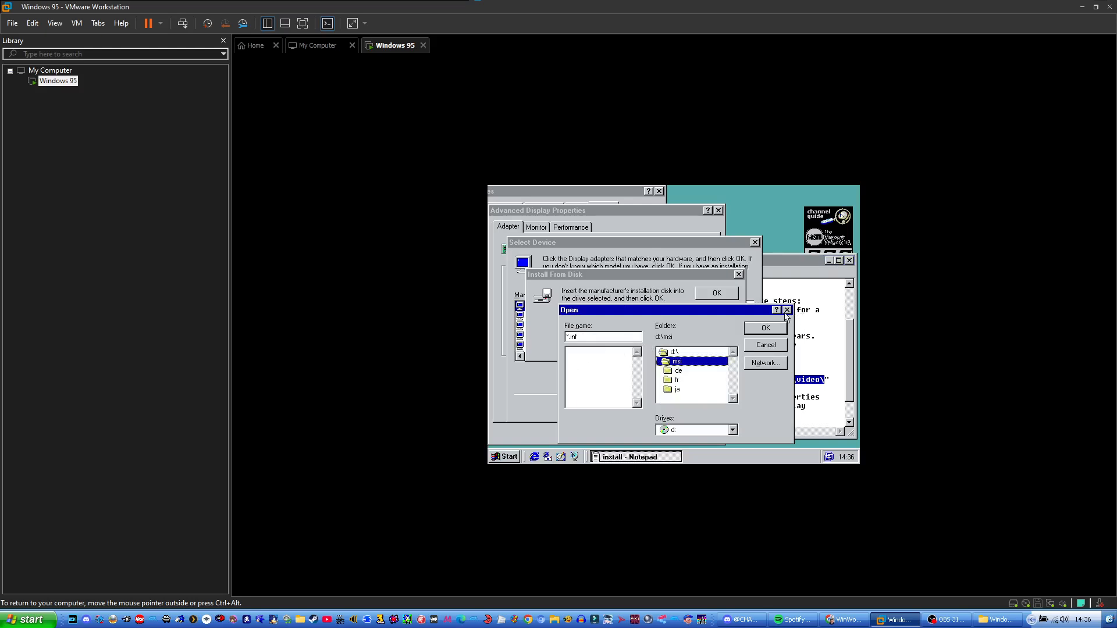
pyautogui.click(788, 311)
pyautogui.hotkey('ctrl', 'v')
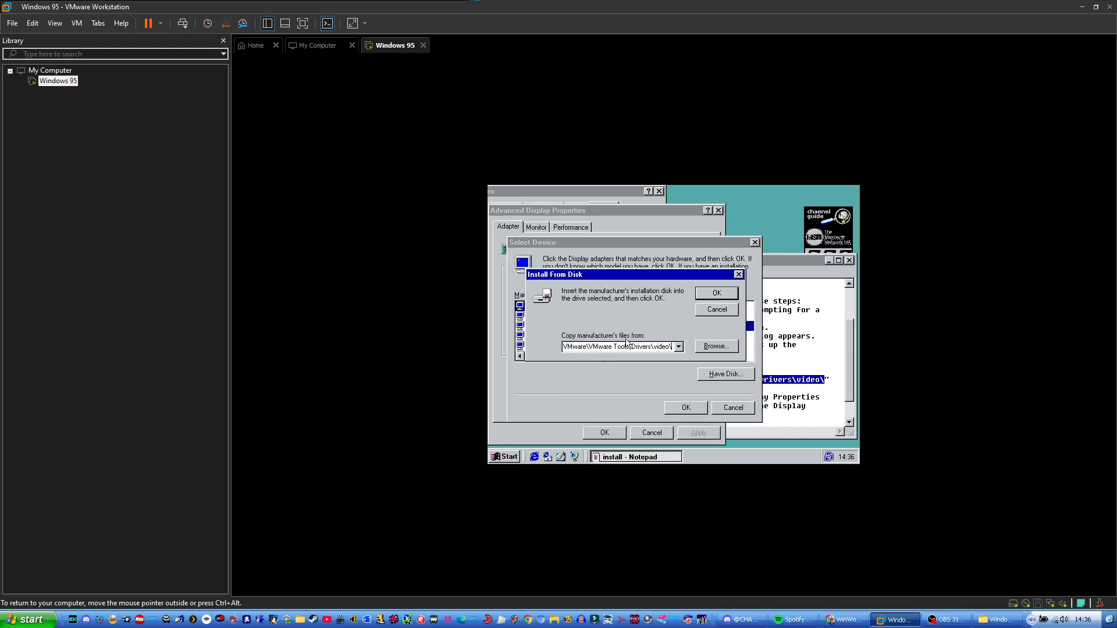
pyautogui.click(724, 296)
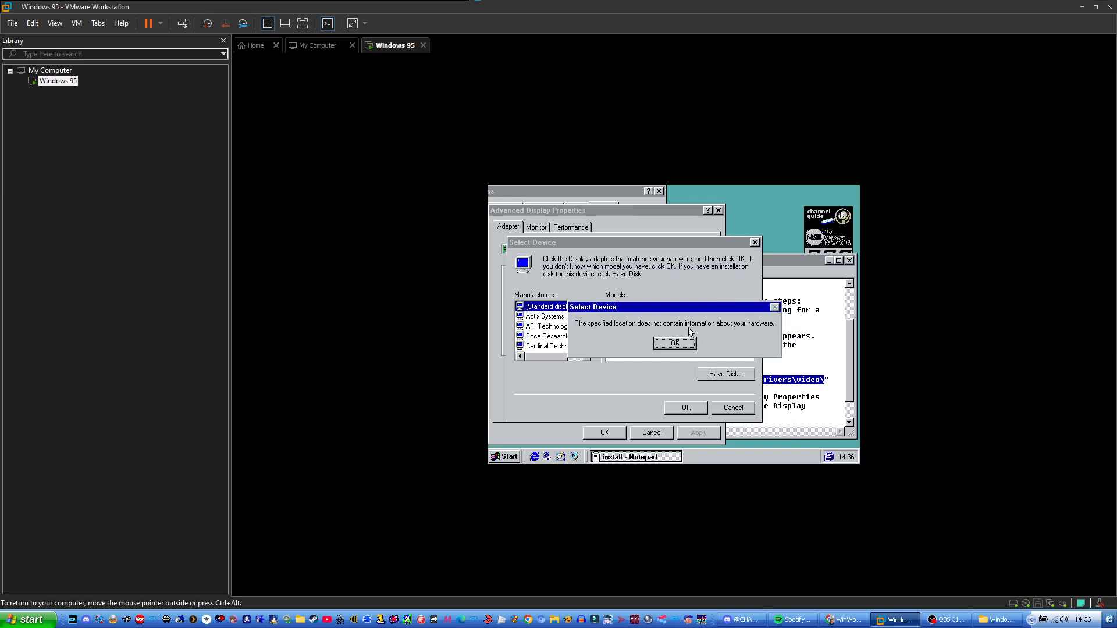
pyautogui.click(676, 343)
# Retry the pasted path through the Monitor tab's Have Disk, again hitting the no-hardware error
pyautogui.click(726, 375)
pyautogui.click(718, 311)
pyautogui.click(669, 346)
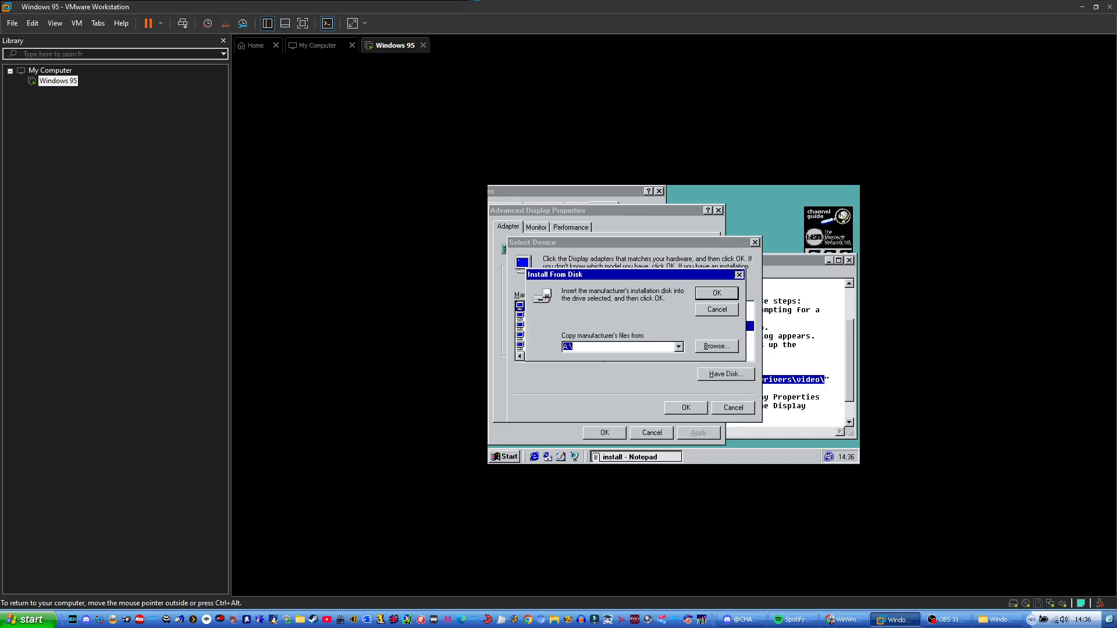
pyautogui.click(739, 274)
pyautogui.click(755, 242)
pyautogui.click(535, 227)
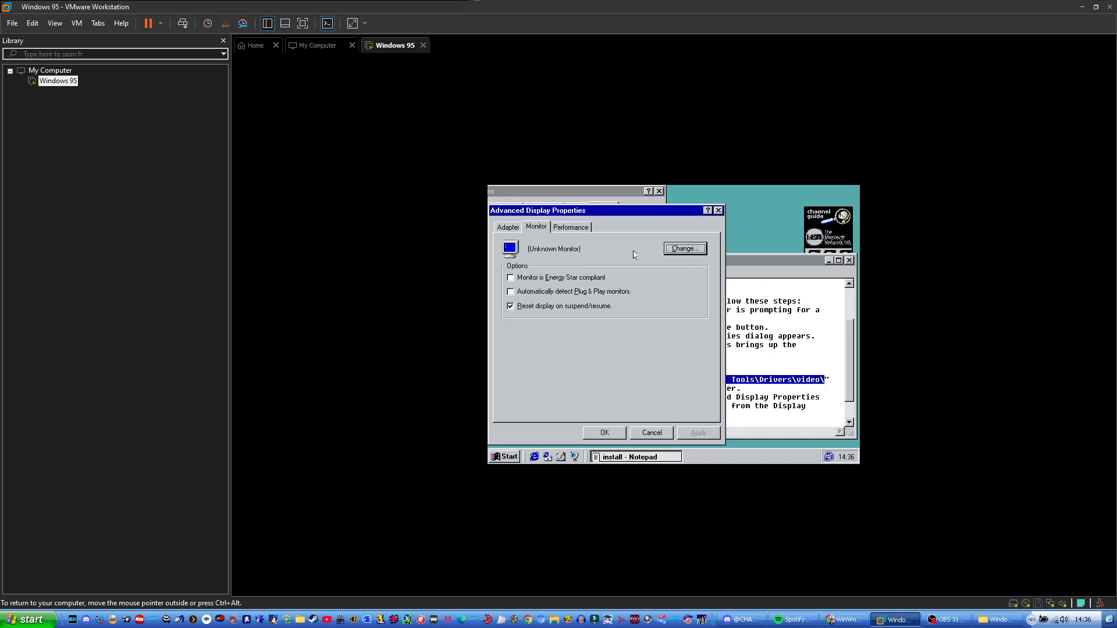
pyautogui.click(687, 250)
pyautogui.click(711, 375)
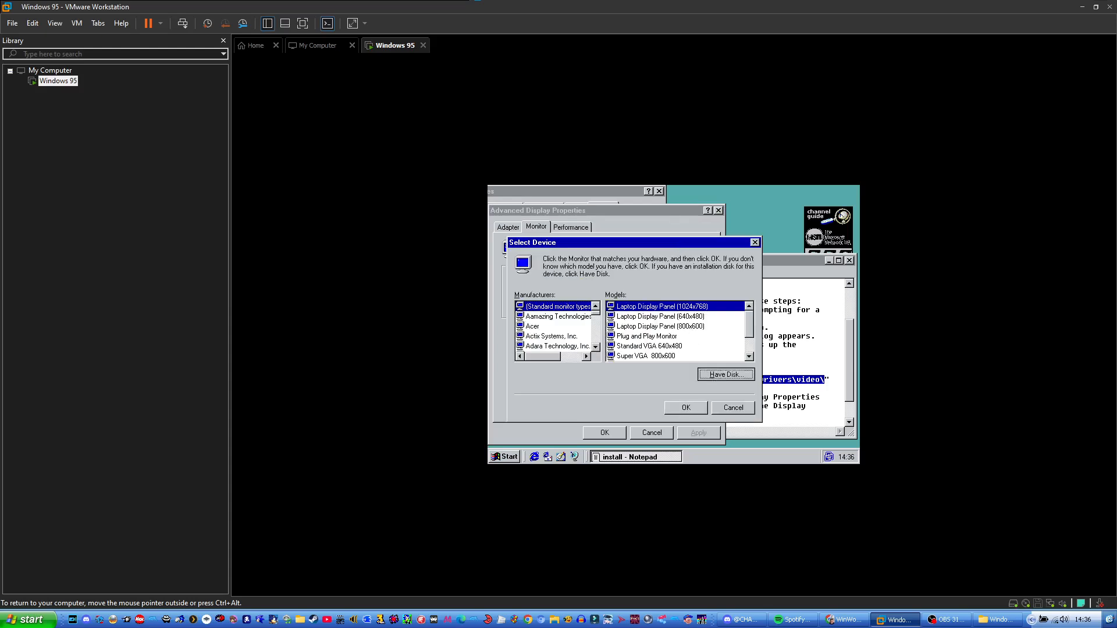
pyautogui.hotkey('ctrl', 'v')
pyautogui.click(720, 295)
pyautogui.click(675, 344)
# Browse drive c: to progra~1\vmware\vmware~1\drivers\video containing vmx_svga.inf
pyautogui.click(733, 349)
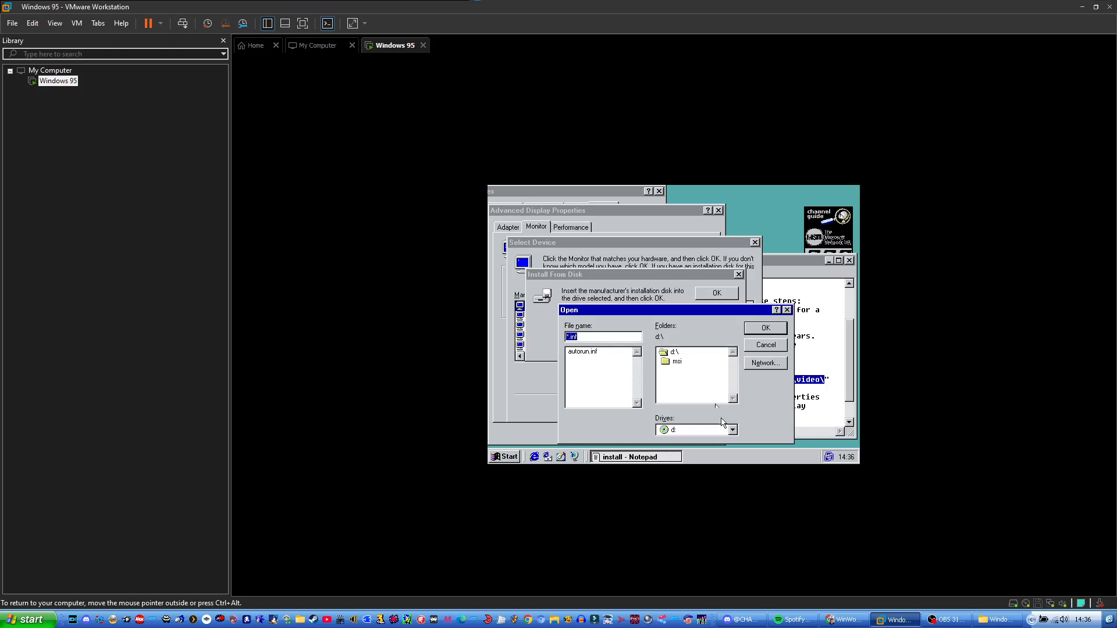
pyautogui.click(733, 430)
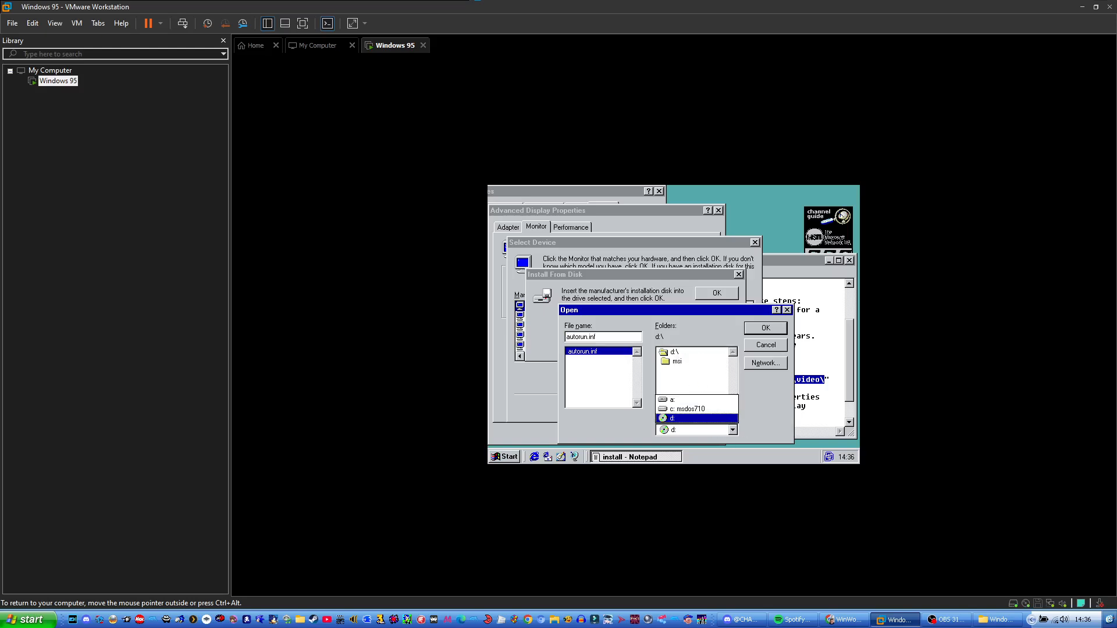
pyautogui.click(690, 409)
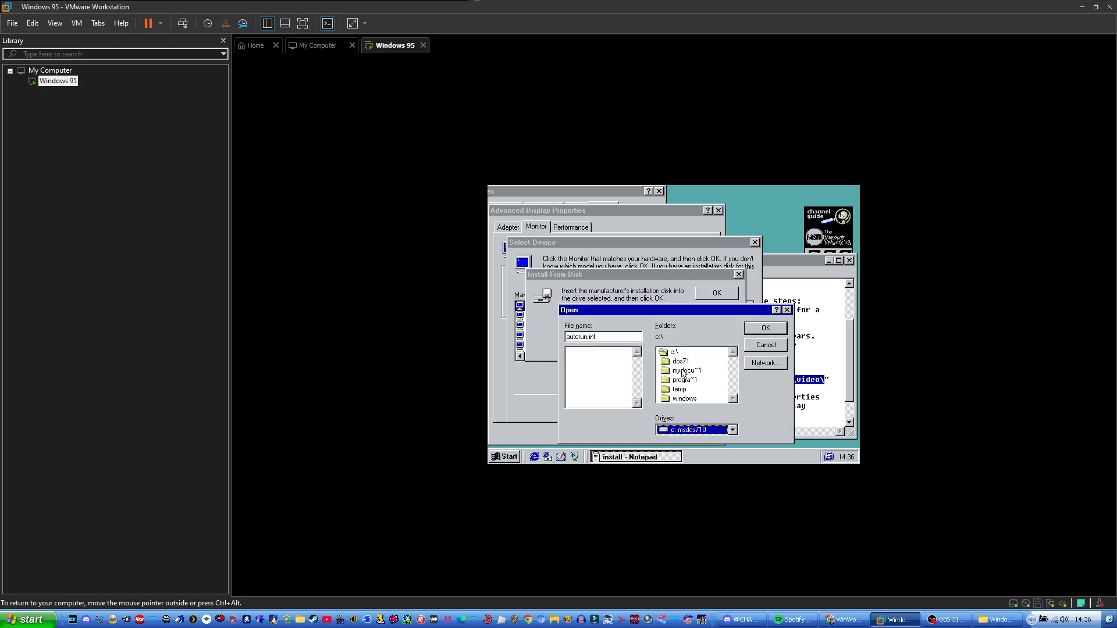
pyautogui.click(834, 384)
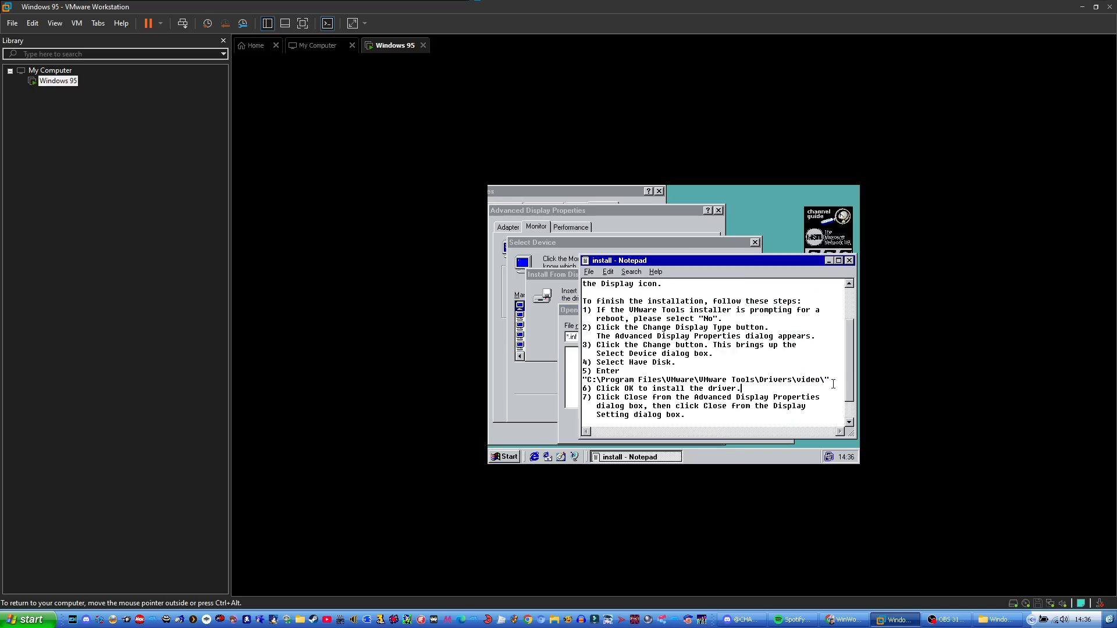
pyautogui.click(568, 371)
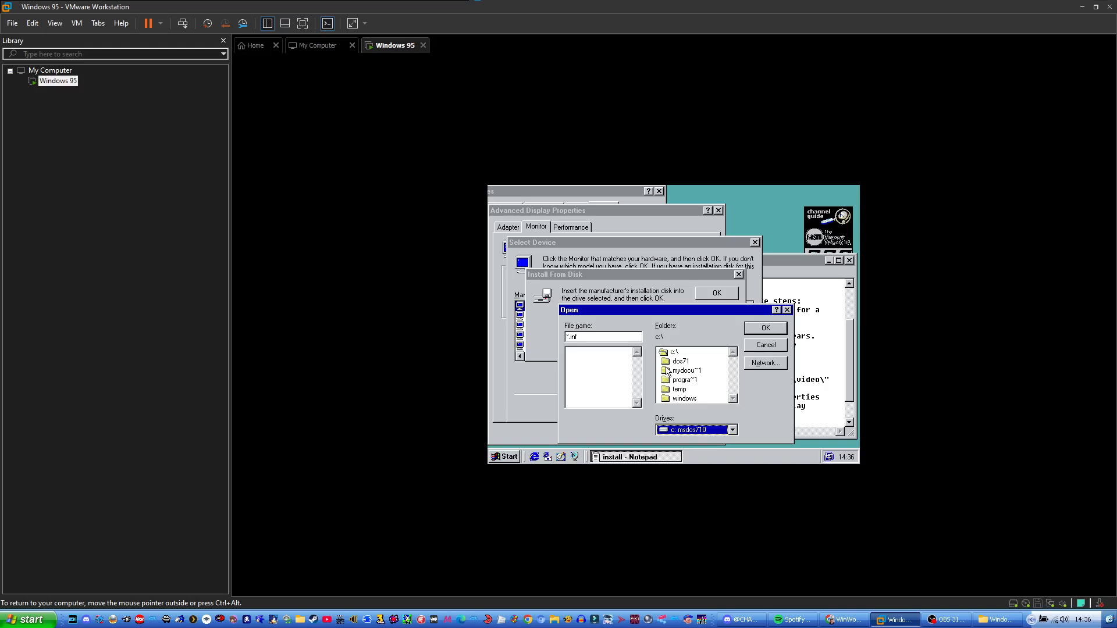
pyautogui.doubleClick(681, 380)
pyautogui.click(732, 399)
pyautogui.click(732, 398)
pyautogui.click(733, 398)
pyautogui.click(733, 398)
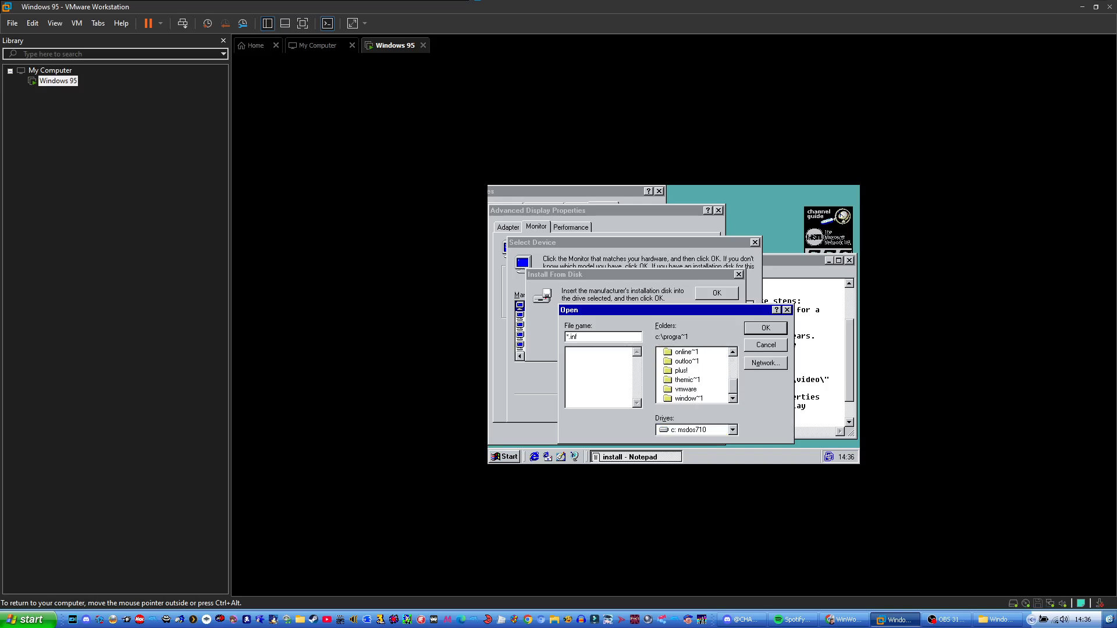
pyautogui.doubleClick(687, 389)
pyautogui.doubleClick(690, 382)
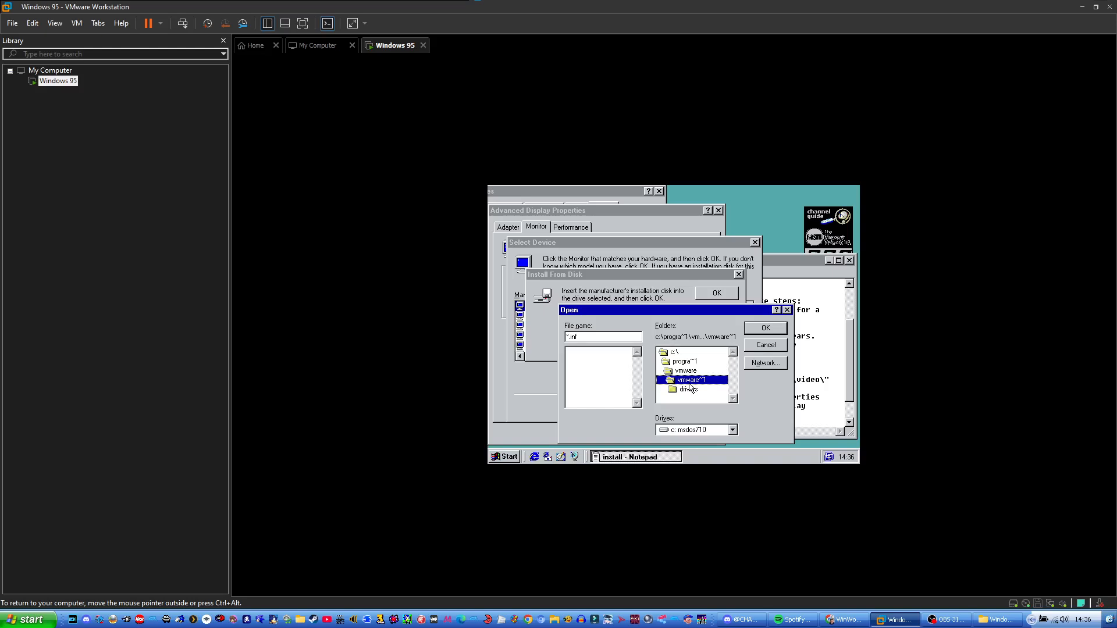
pyautogui.doubleClick(692, 391)
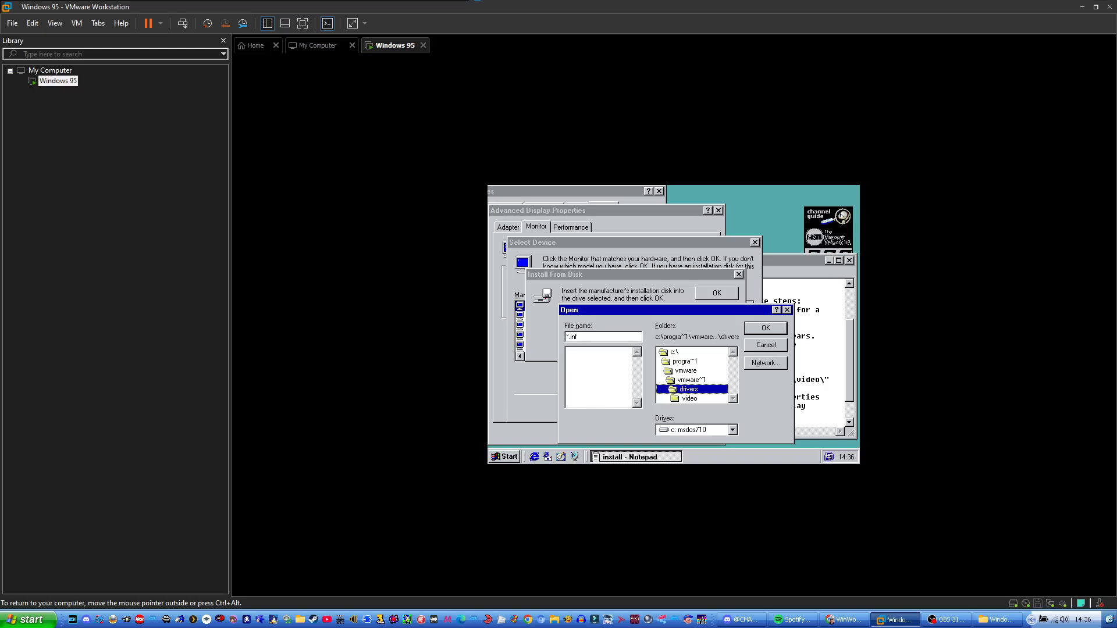
pyautogui.doubleClick(692, 400)
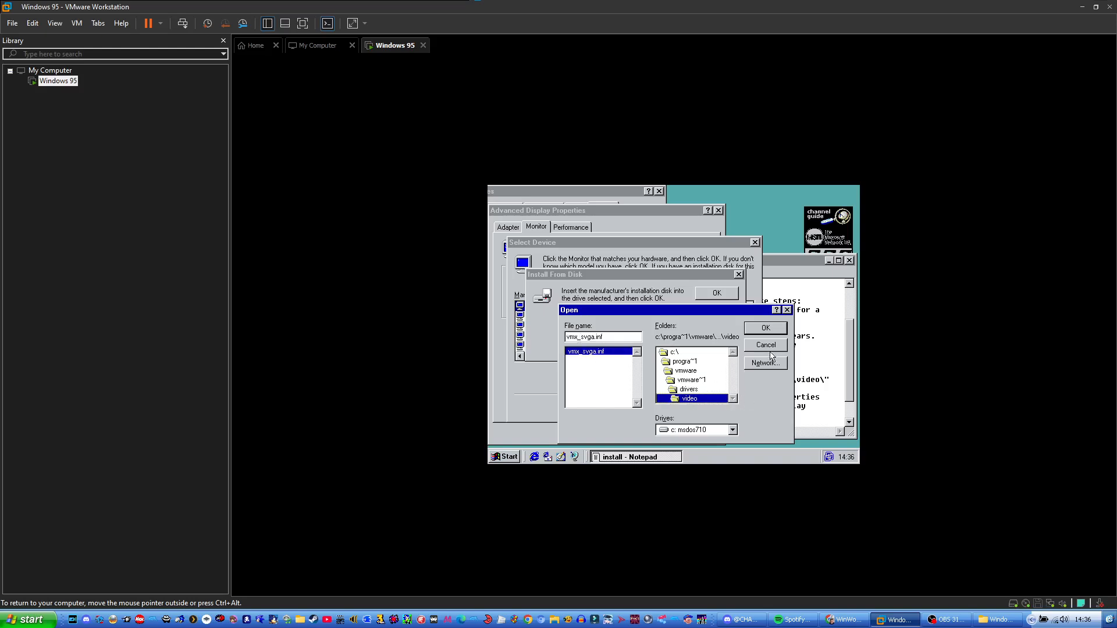
# Confirm the video folder, dismiss the no-monitor-information error, cancel, and keep Laptop Display Panel (1024x768)
pyautogui.click(777, 327)
pyautogui.click(717, 293)
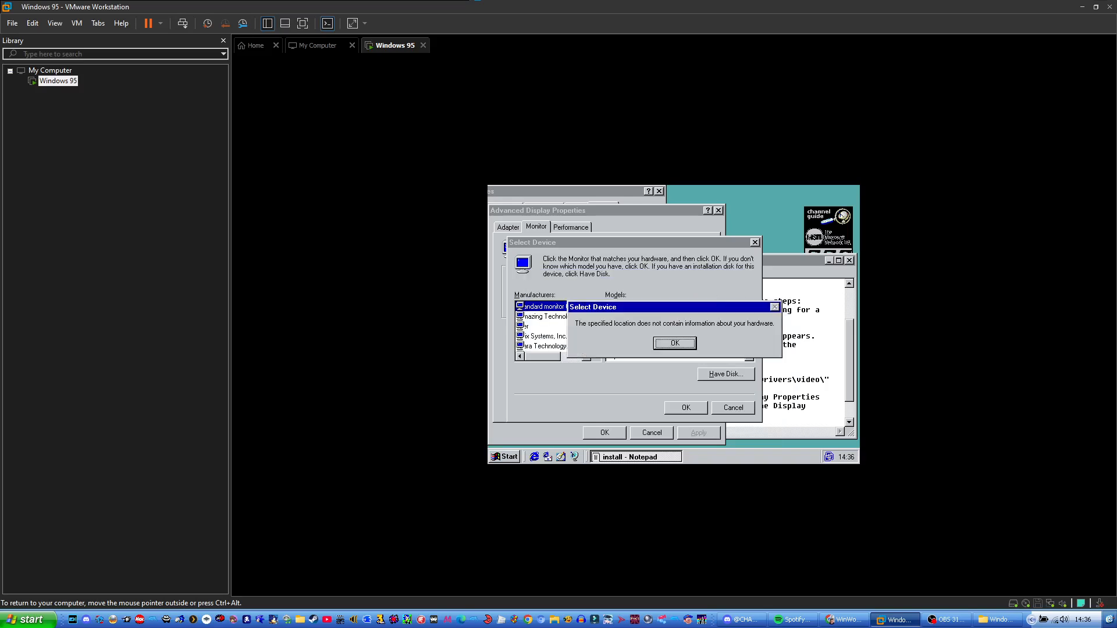
pyautogui.click(669, 343)
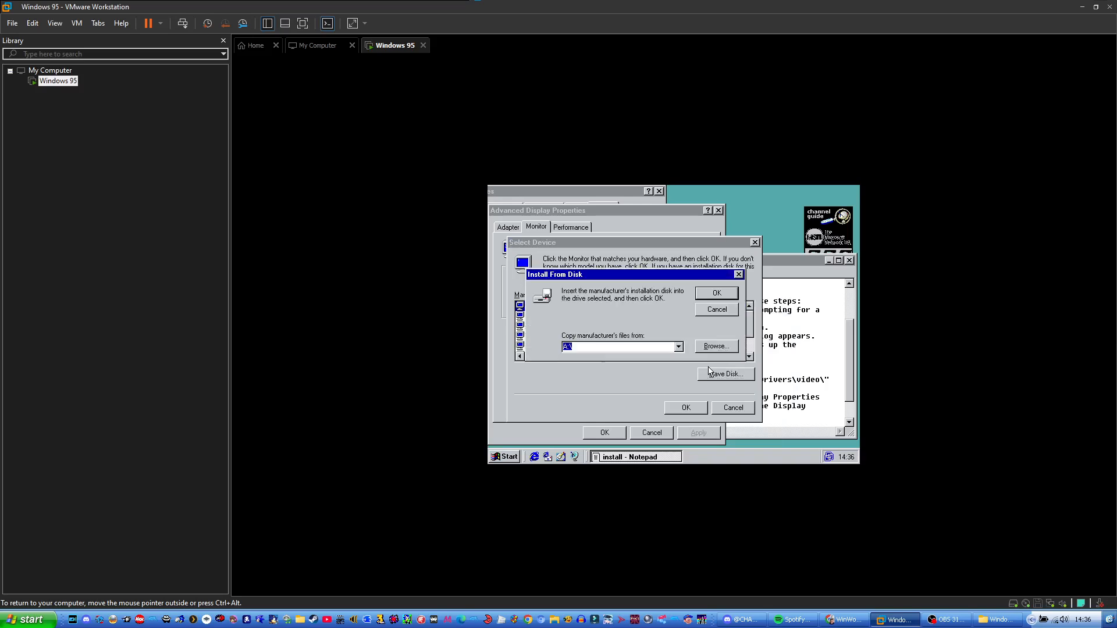
pyautogui.click(717, 309)
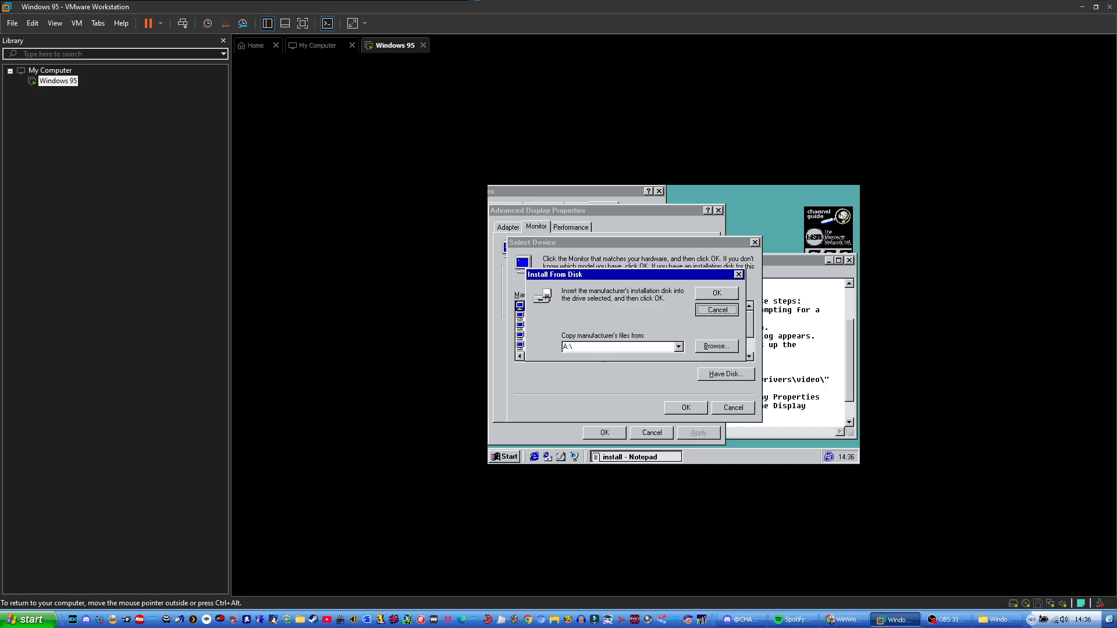
pyautogui.click(701, 407)
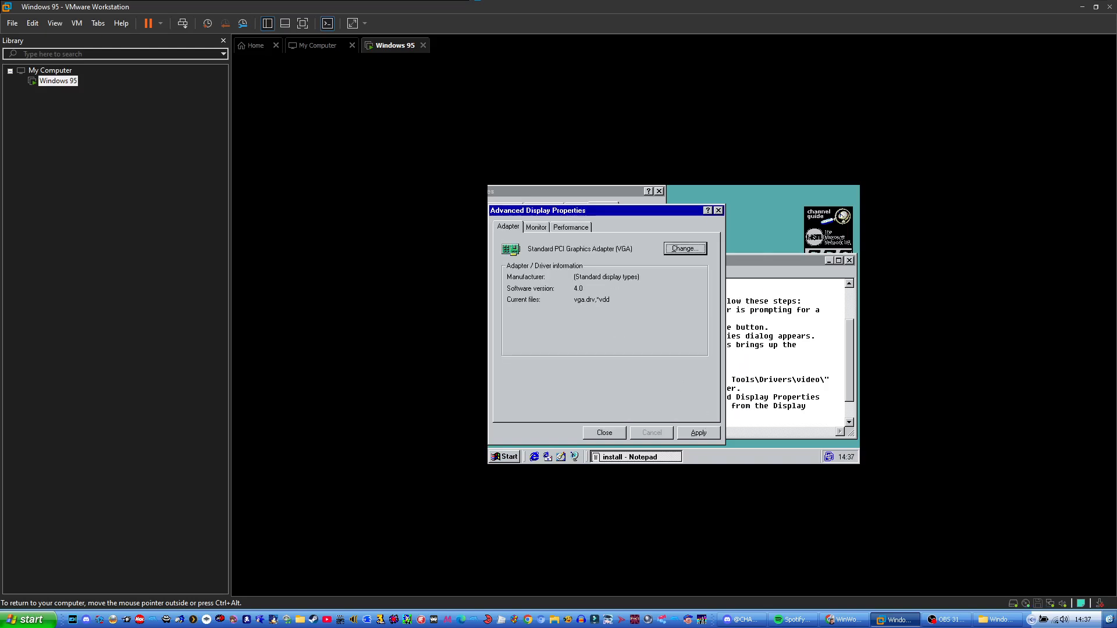
# Leave the monitor unchanged, cancelling its Have Disk prompt and closing the model list
pyautogui.click(536, 227)
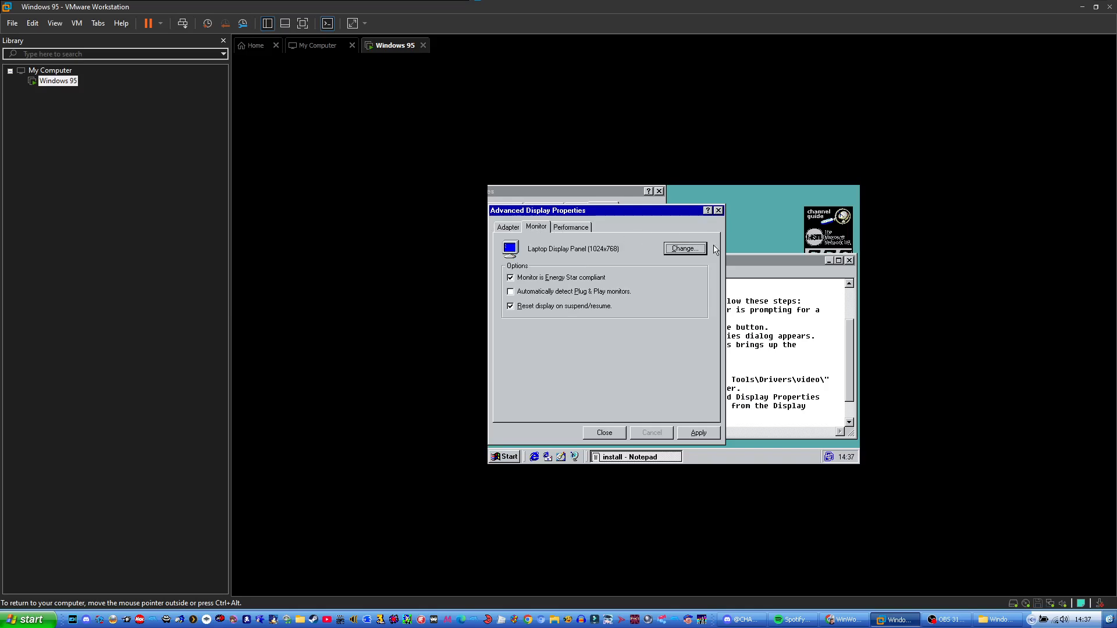
pyautogui.click(685, 248)
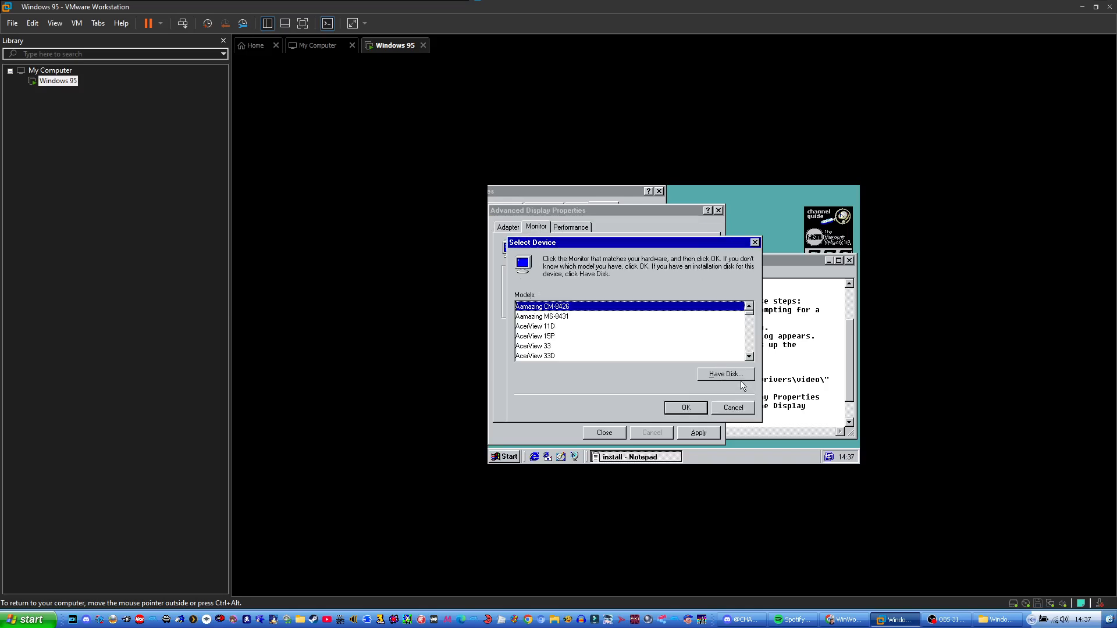
pyautogui.click(726, 374)
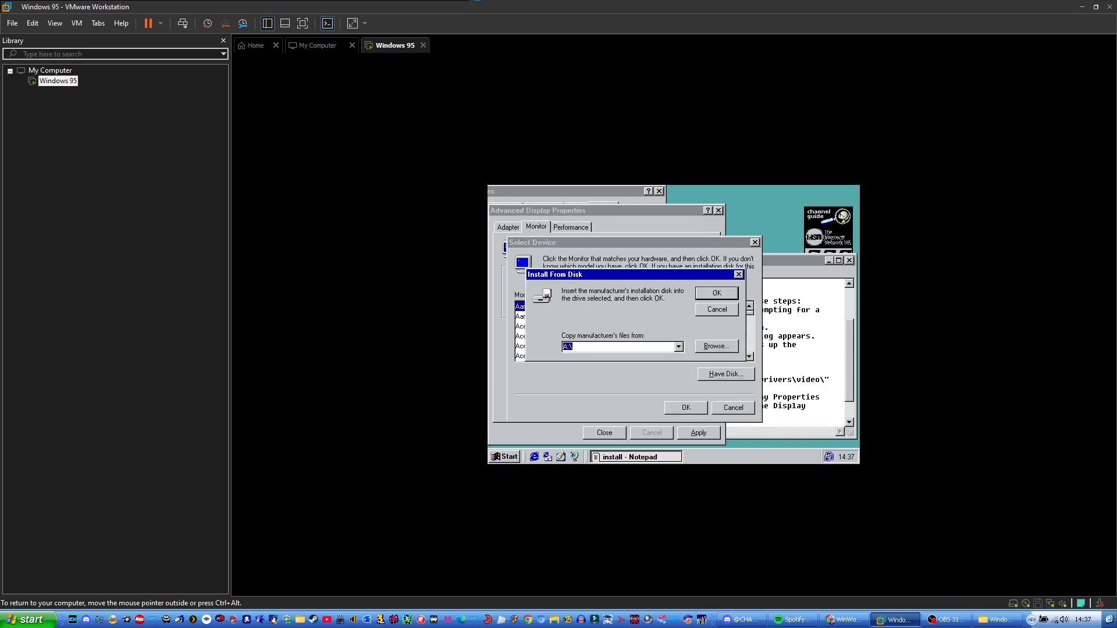
pyautogui.click(732, 309)
pyautogui.click(749, 411)
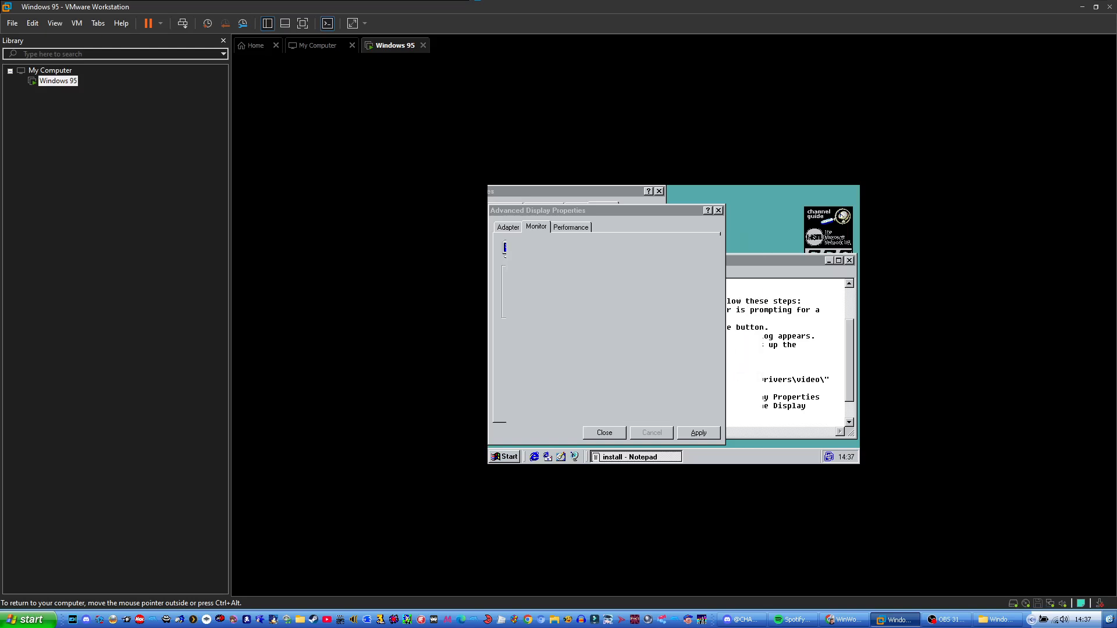
# Install VMware SVGA II as the display adapter from c:\...\drivers\video
pyautogui.click(504, 230)
pyautogui.click(685, 247)
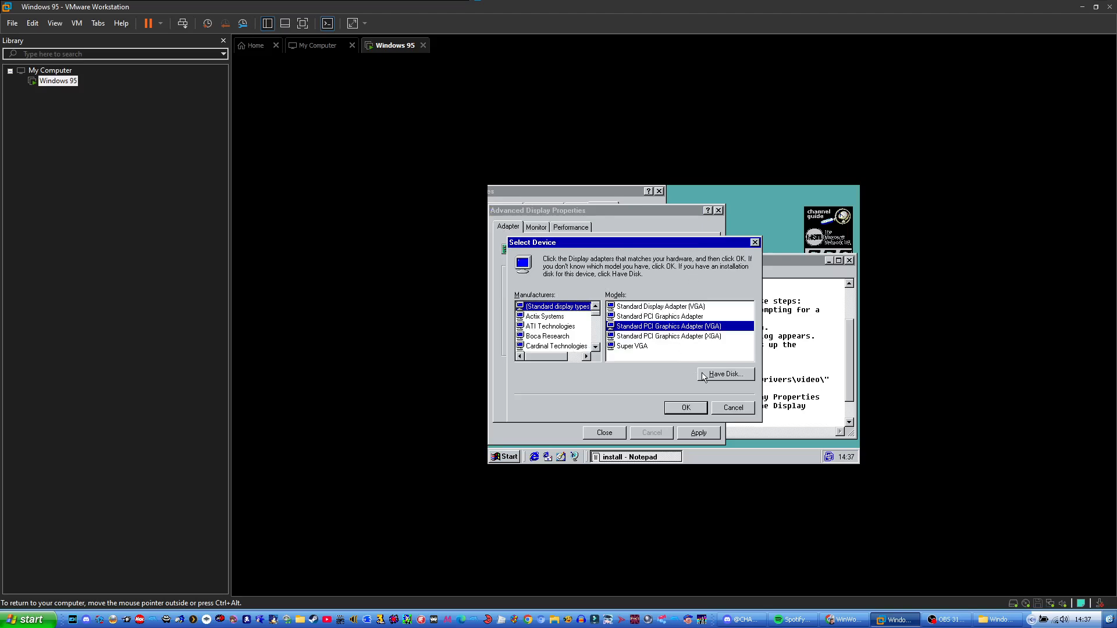
pyautogui.click(711, 377)
pyautogui.click(716, 346)
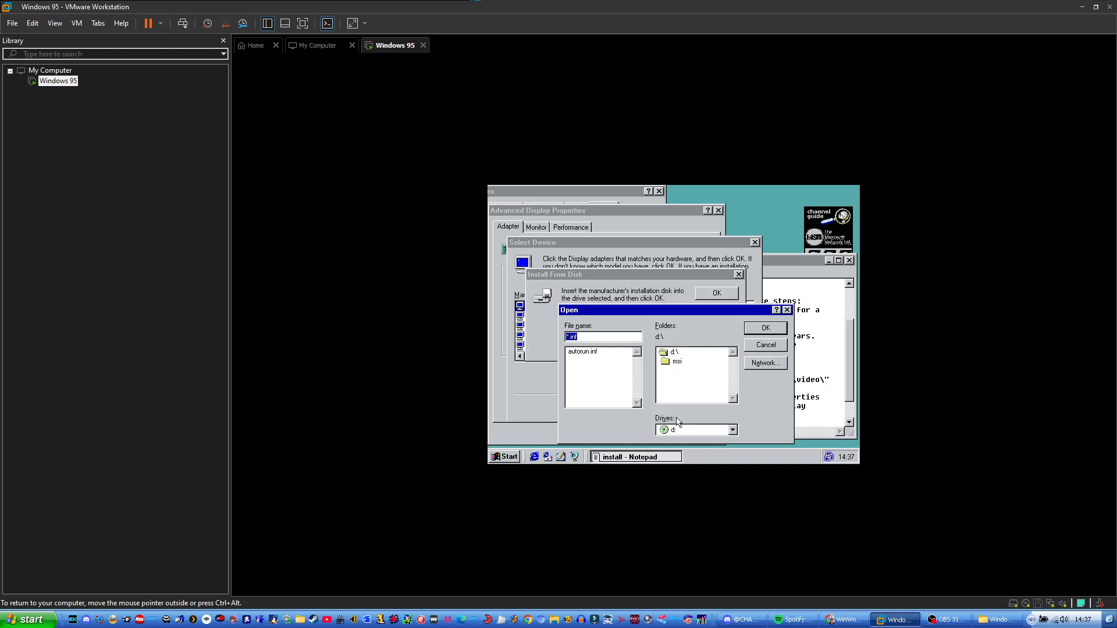
pyautogui.click(701, 431)
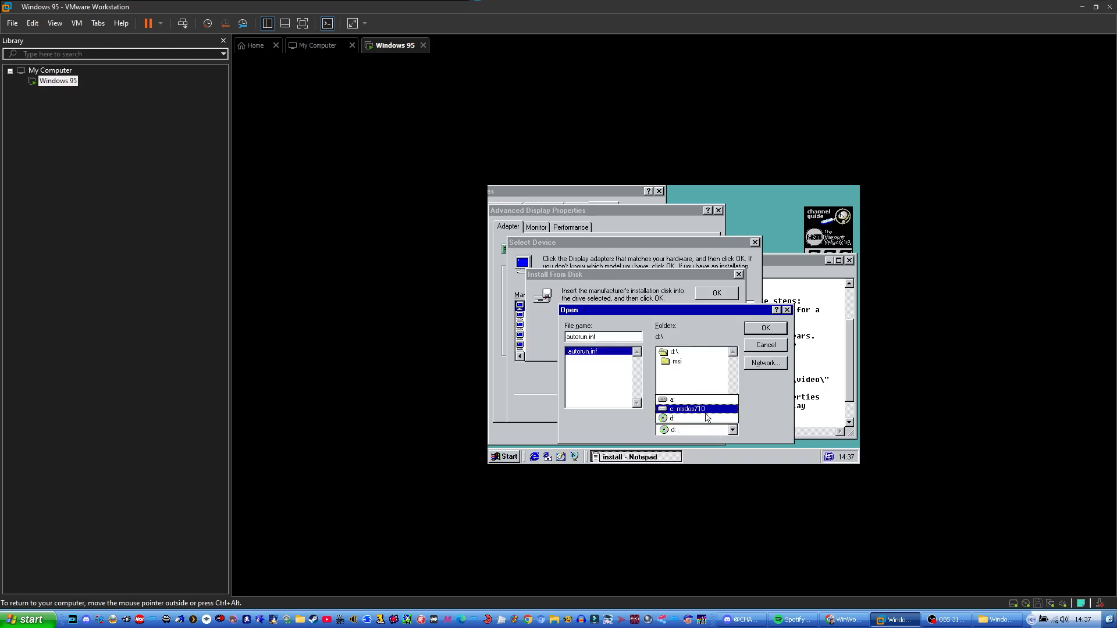
pyautogui.click(706, 412)
pyautogui.click(693, 400)
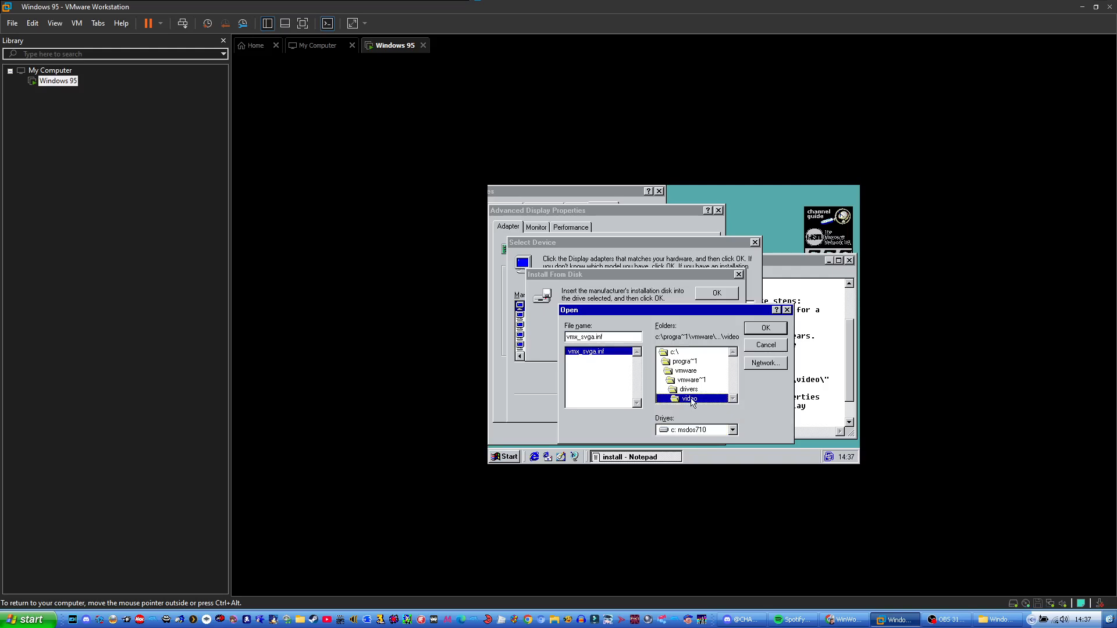
pyautogui.click(767, 330)
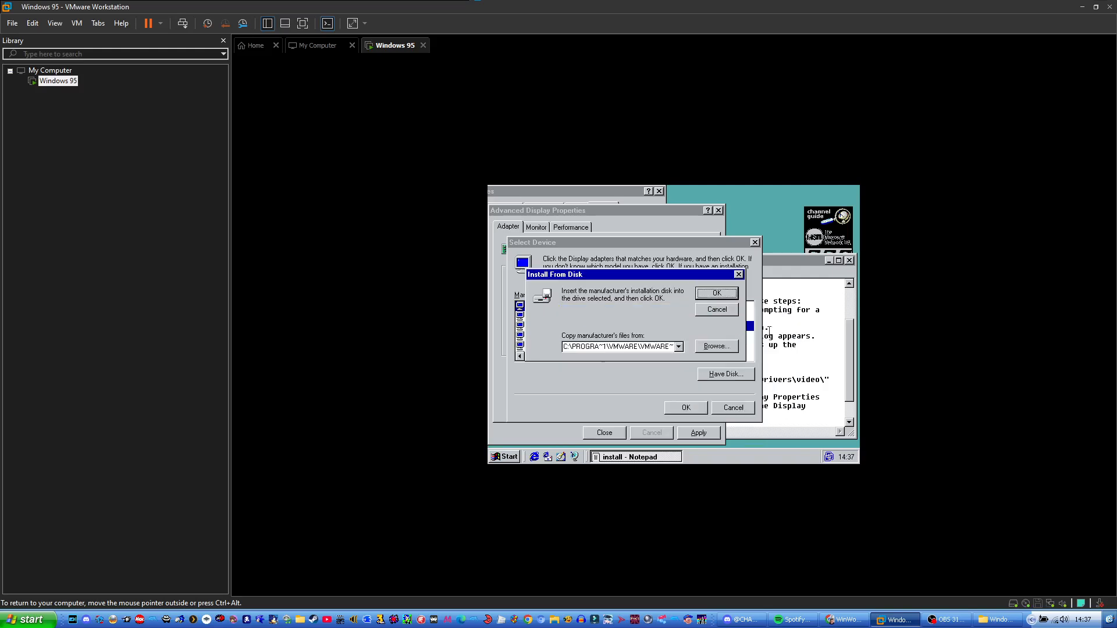
pyautogui.click(717, 295)
pyautogui.click(713, 429)
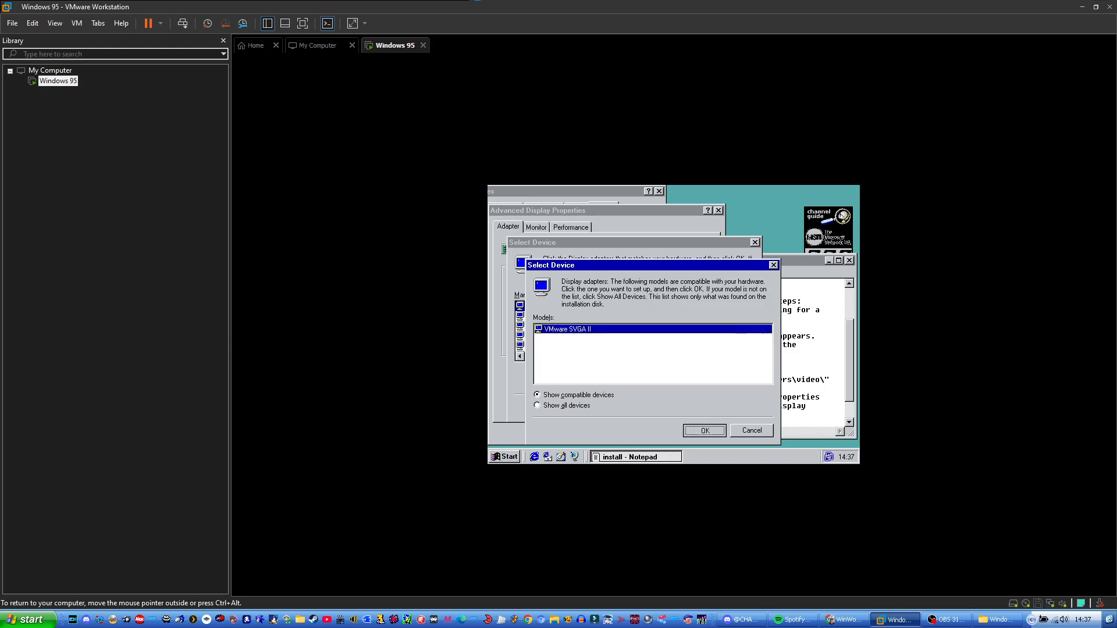
# Apply the new adapter, acknowledge the notices, close Display Properties, and agree to restart
pyautogui.click(698, 433)
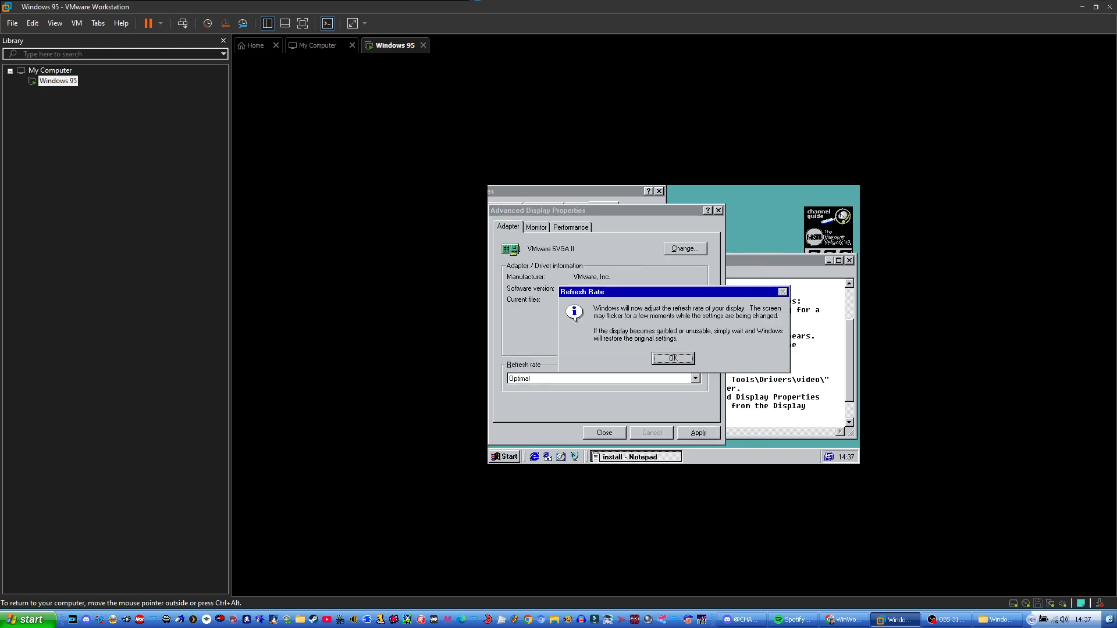
pyautogui.click(675, 361)
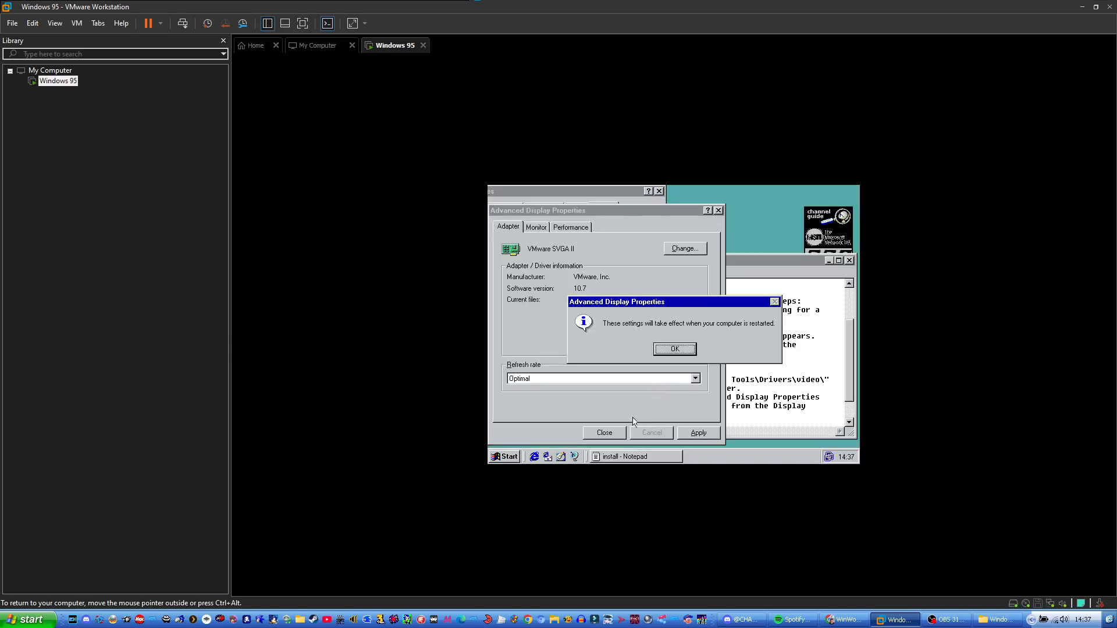
pyautogui.click(668, 351)
pyautogui.click(605, 433)
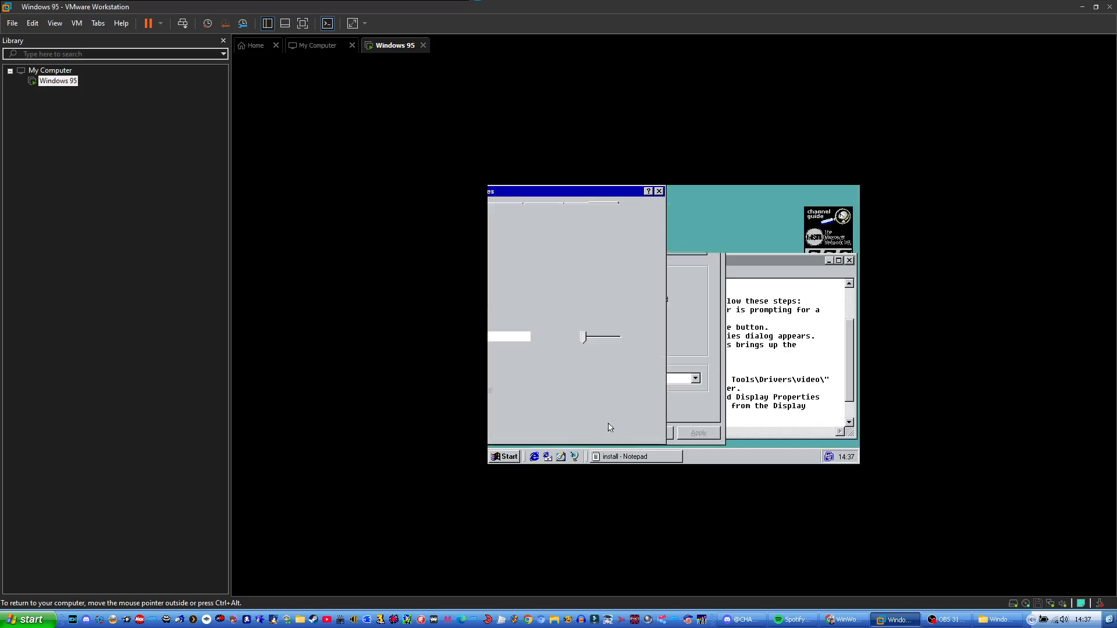
pyautogui.click(555, 433)
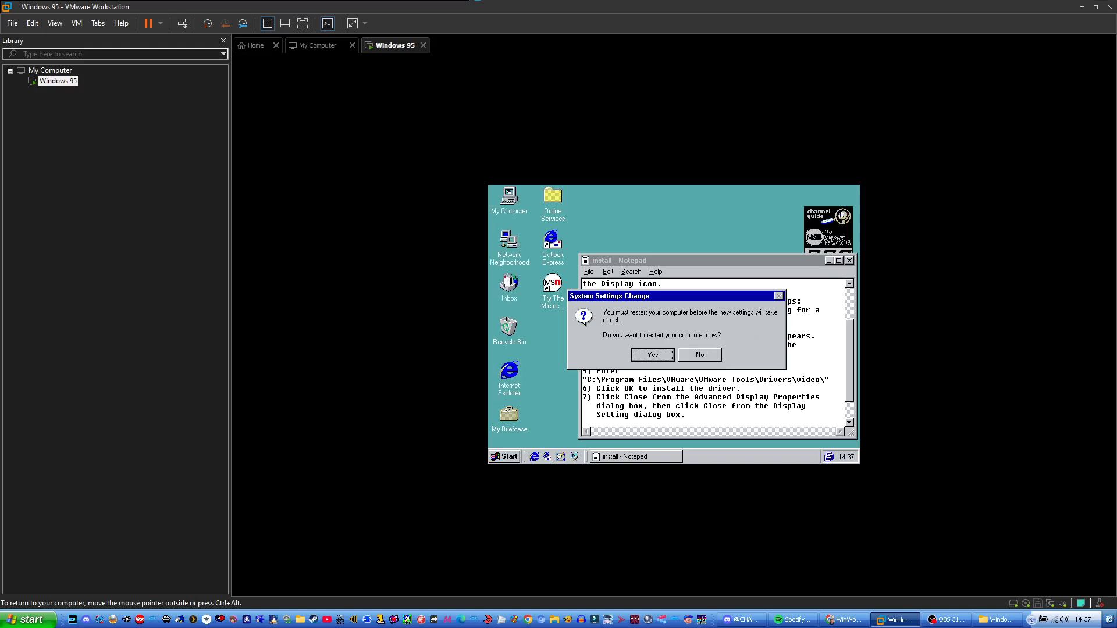
pyautogui.click(652, 355)
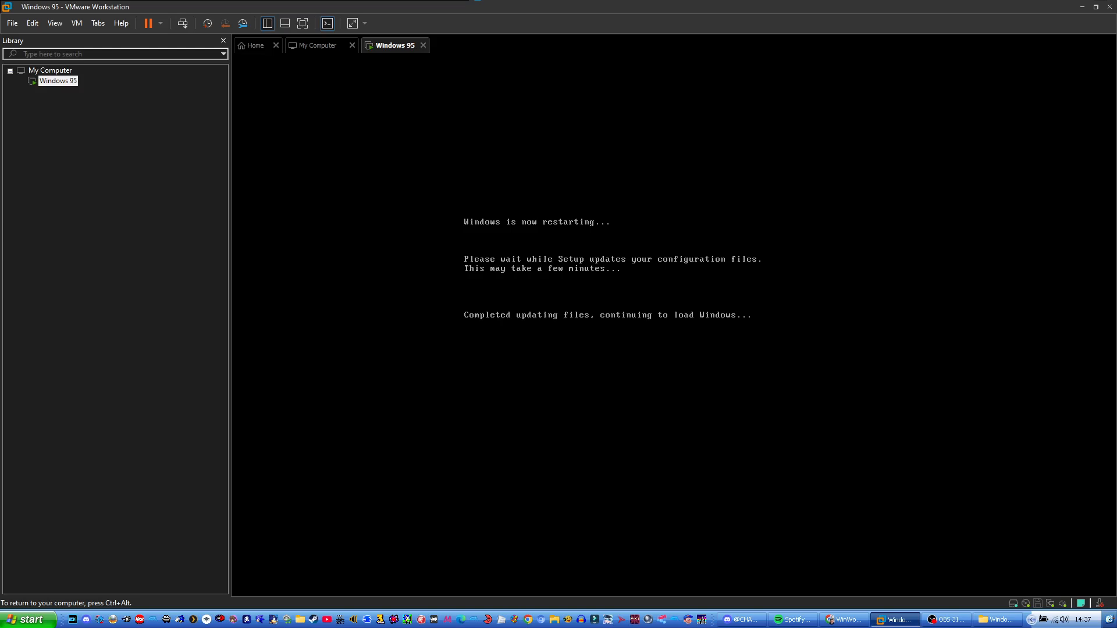
# Recapture VM input after the reboot and dismiss Enter Network Password to reach the desktop
pyautogui.hotkey('ctrl', 'alt')
pyautogui.click(670, 379)
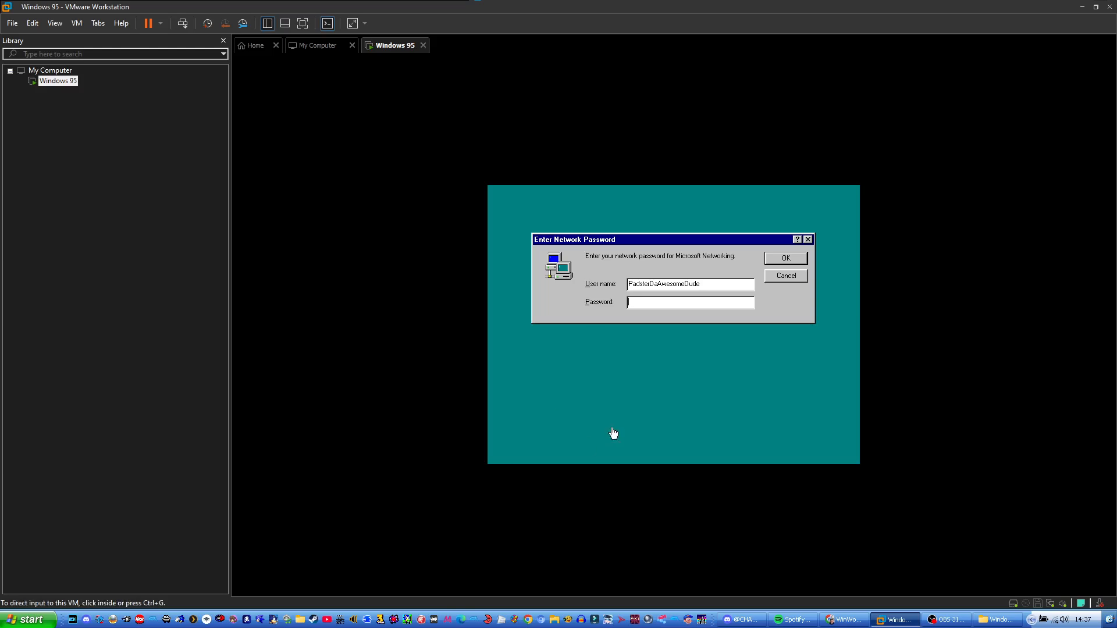
pyautogui.click(787, 257)
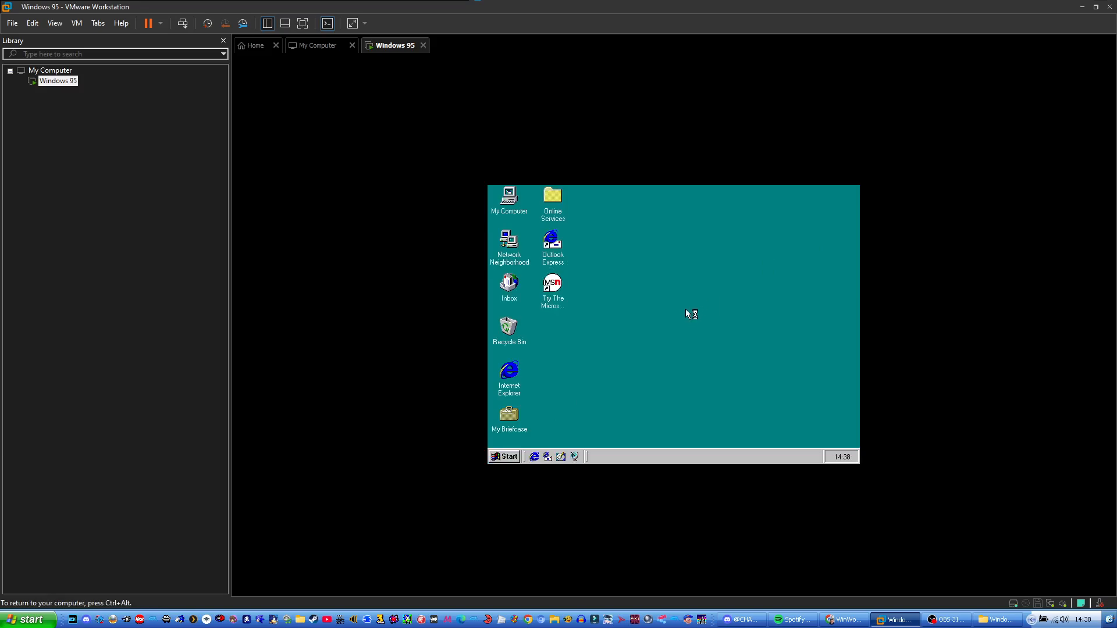
# Open Control Panel's Sounds, select Critical Stop, cancel without changes, and close Control Panel
pyautogui.click(500, 458)
pyautogui.moveTo(549, 313)
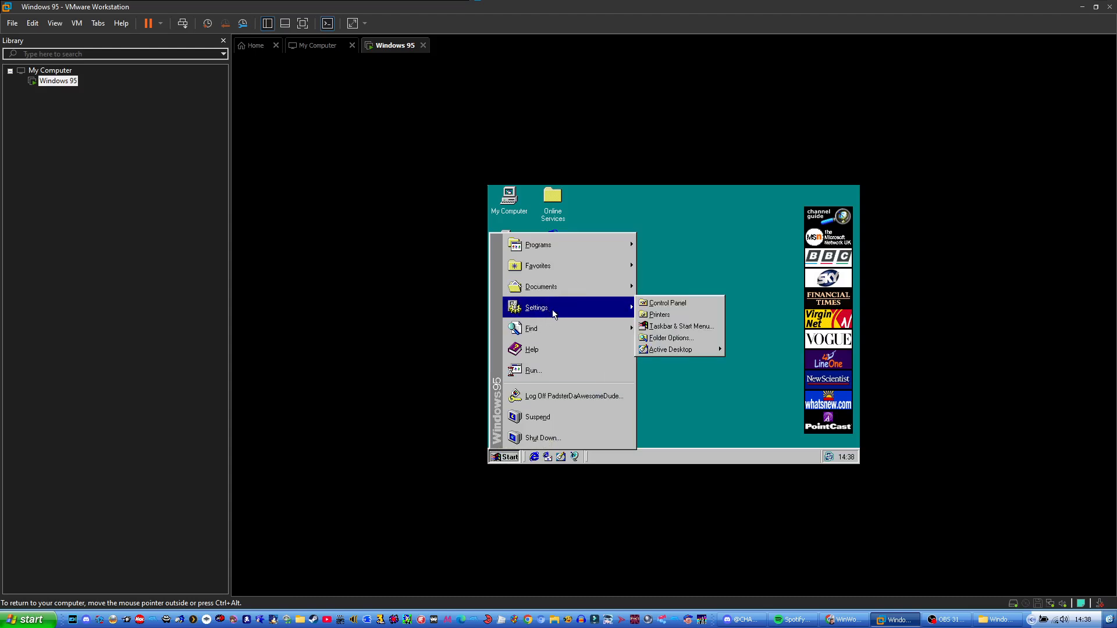
pyautogui.click(685, 310)
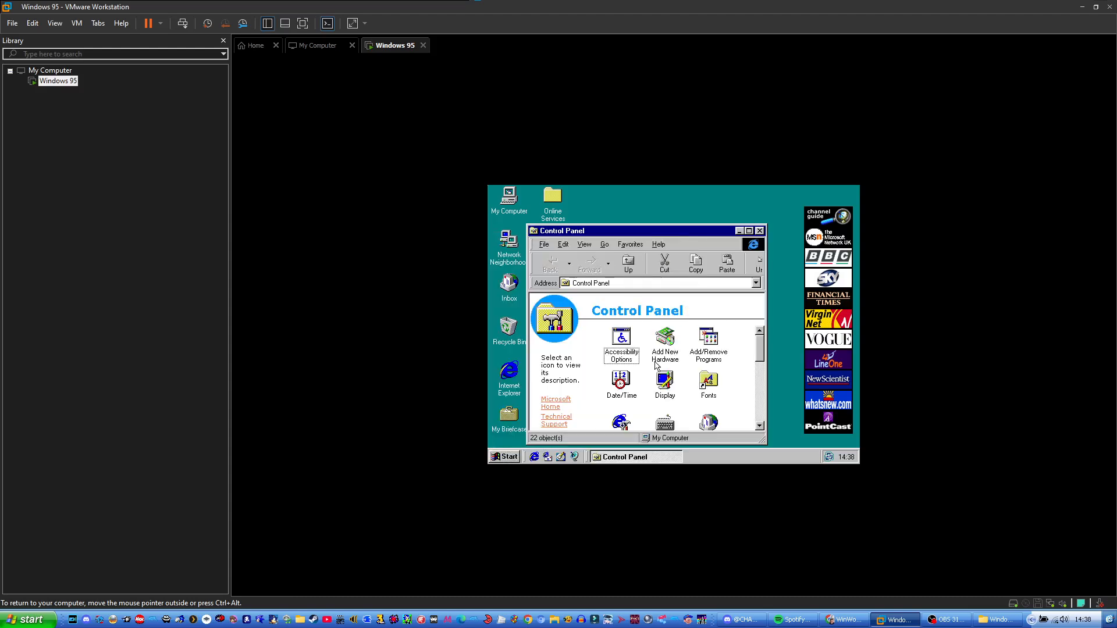
pyautogui.moveTo(759, 351); pyautogui.dragTo(758, 415)
pyautogui.doubleClick(621, 368)
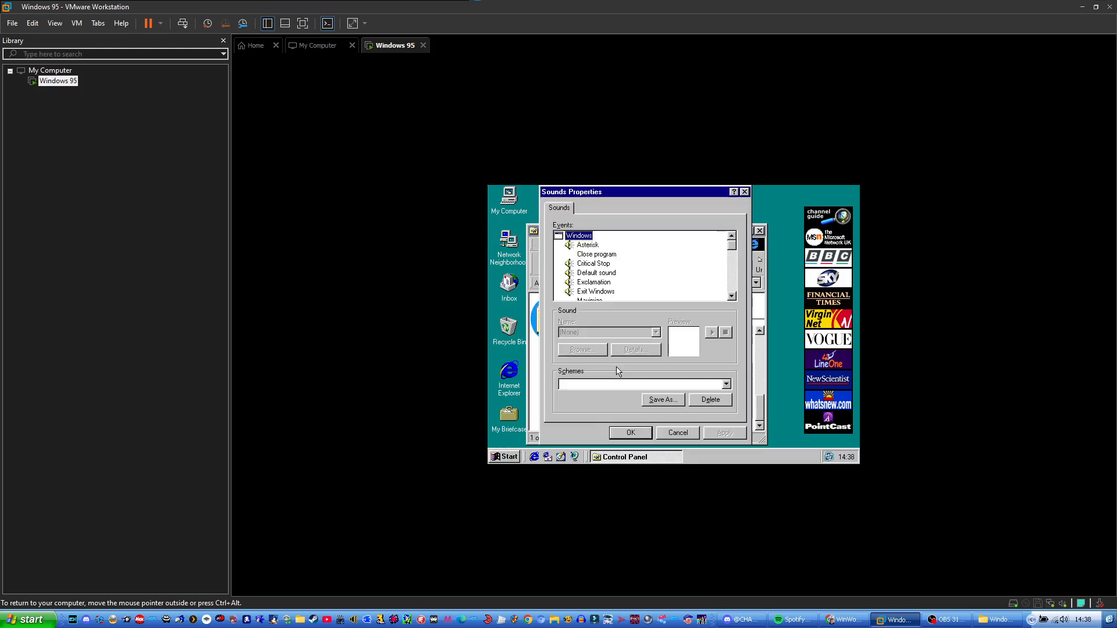
pyautogui.click(580, 263)
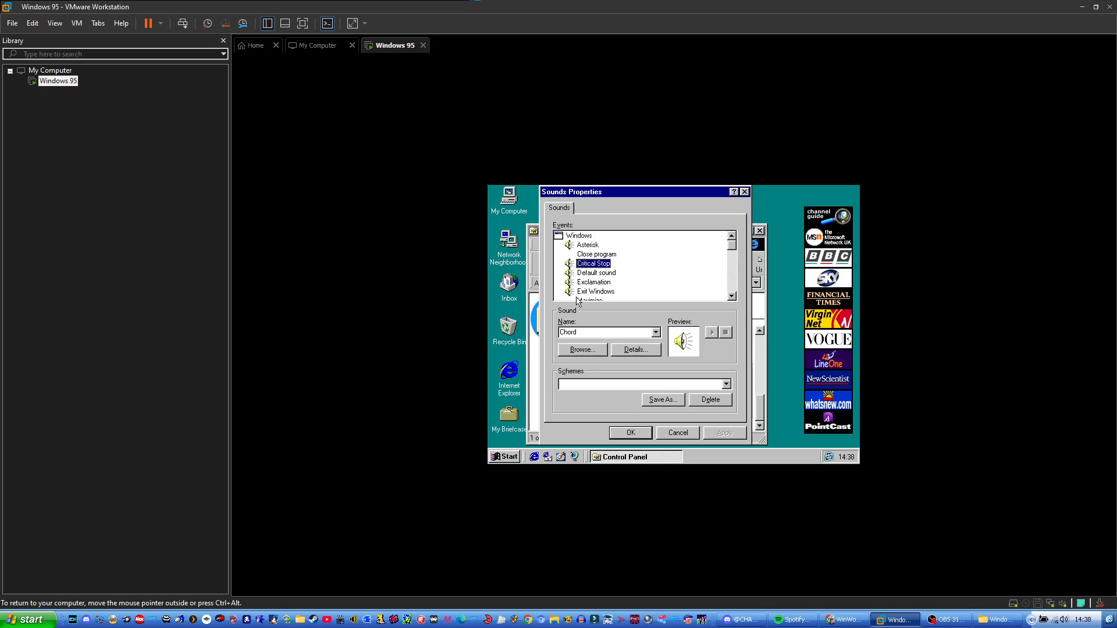
pyautogui.click(683, 434)
pyautogui.click(759, 230)
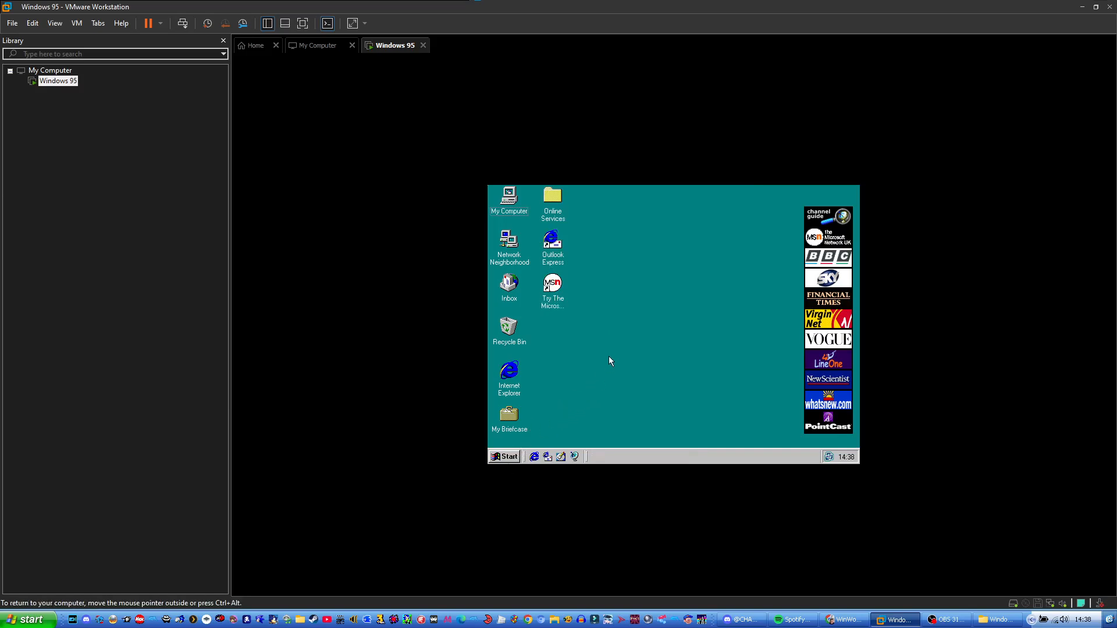
# Switch from the host taskbar back to the virtual machine window
pyautogui.click(946, 620)
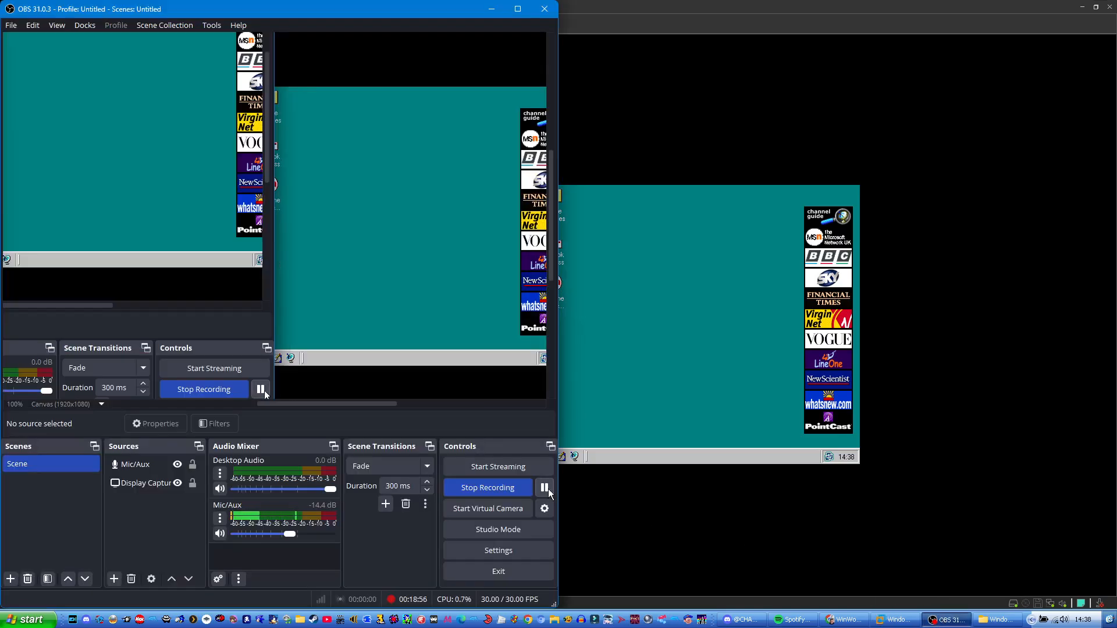
pyautogui.click(545, 489)
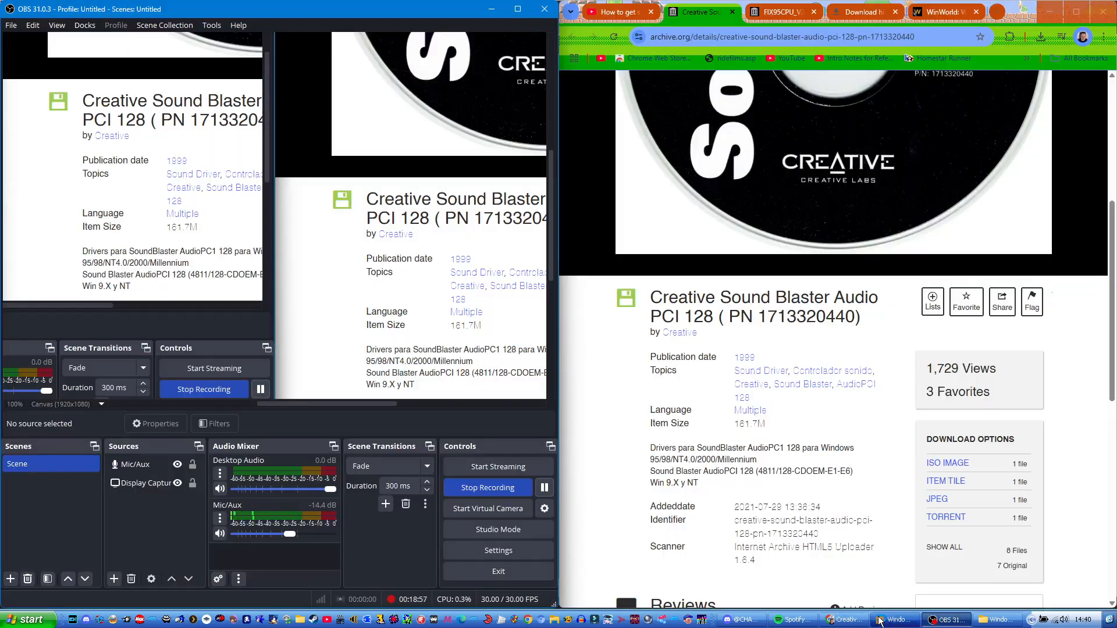
pyautogui.click(879, 621)
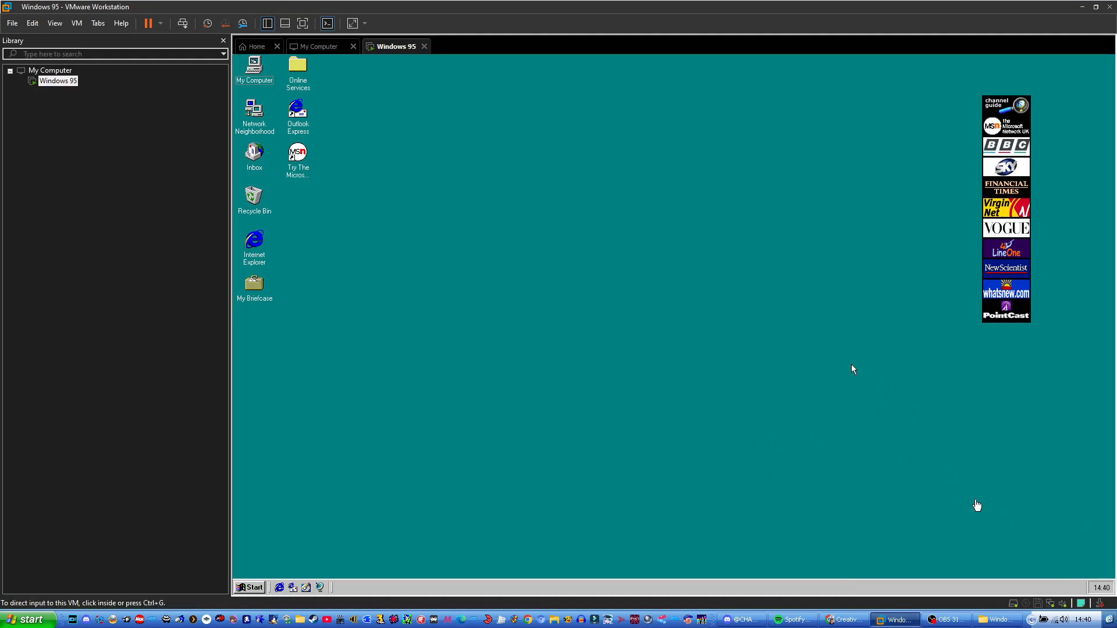
# Load the Sound Blaster AudioPCI 128 ISO from Downloads into the VM's CD drive, connected
pyautogui.doubleClick(1026, 605)
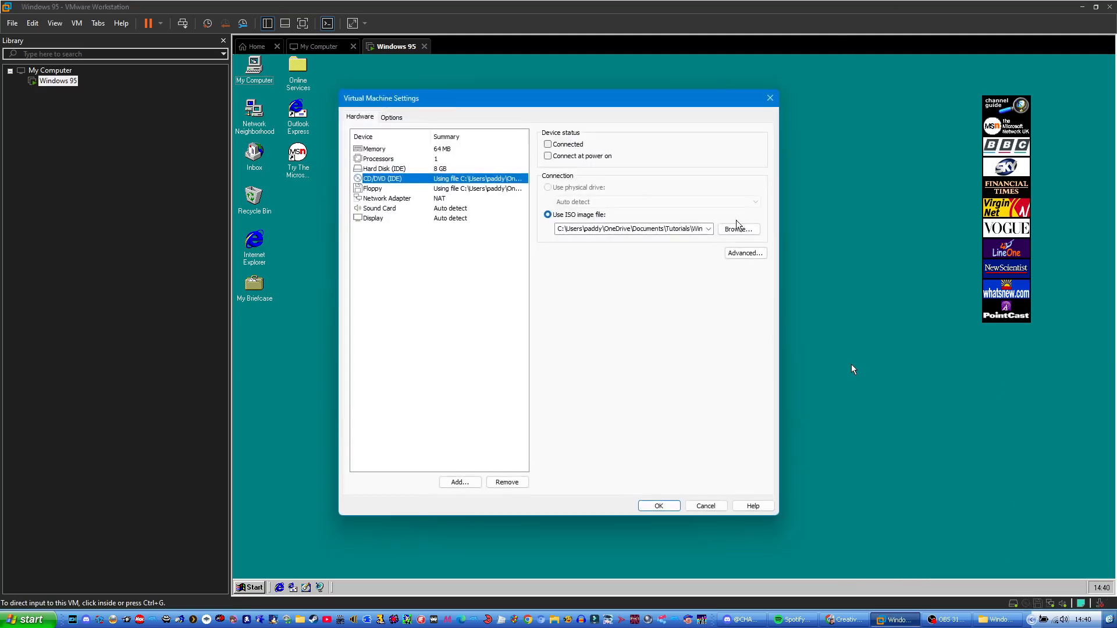
pyautogui.click(739, 230)
pyautogui.click(388, 238)
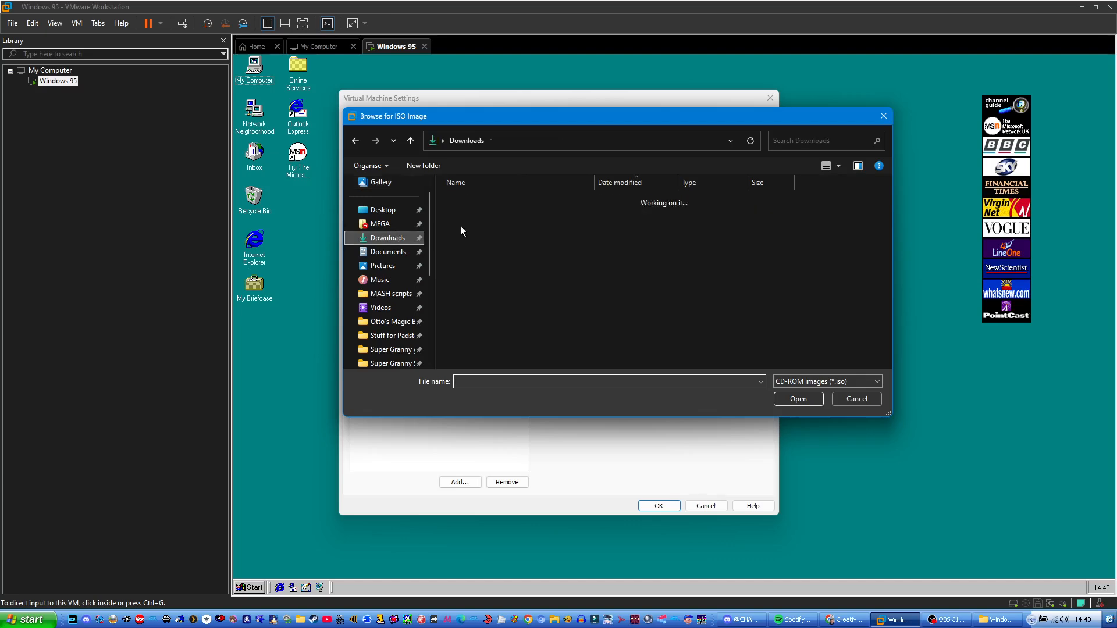
pyautogui.click(497, 215)
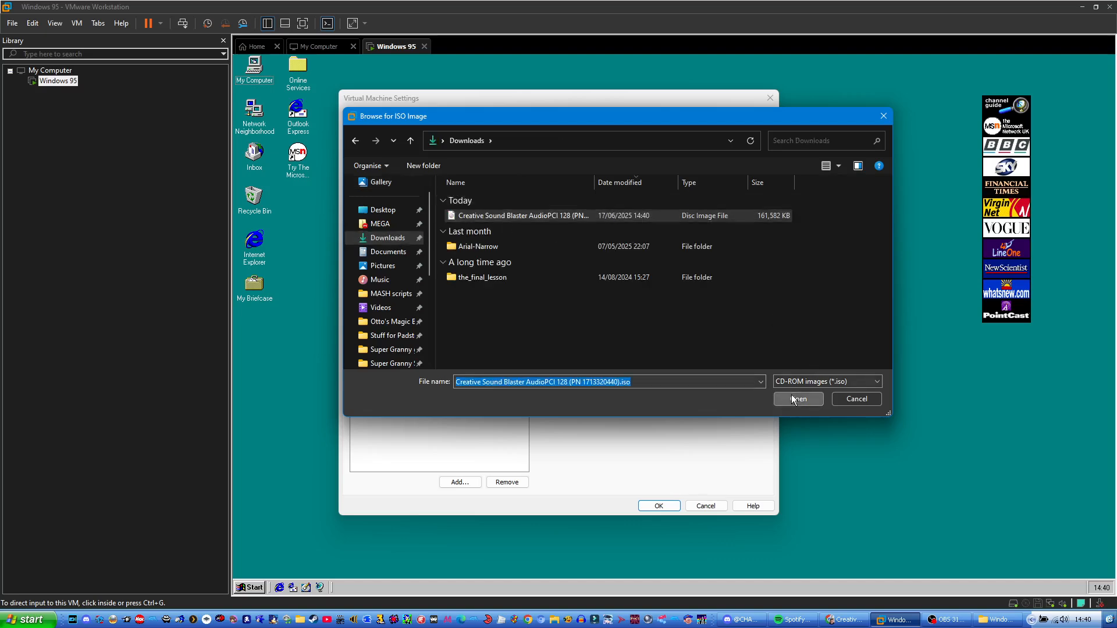
pyautogui.click(793, 396)
pyautogui.click(548, 144)
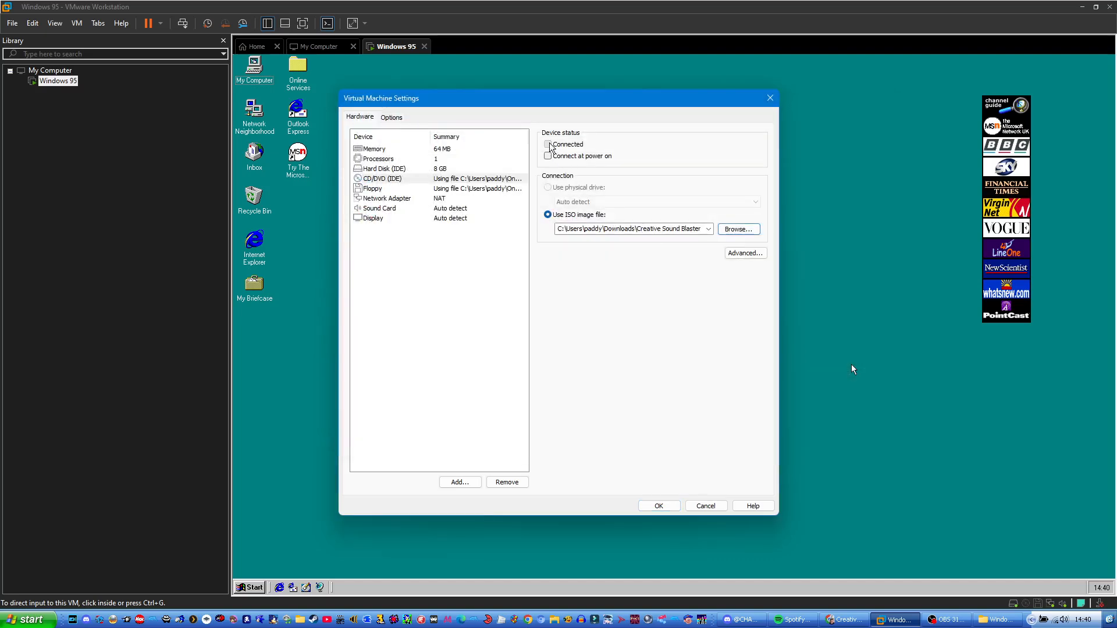
pyautogui.click(658, 506)
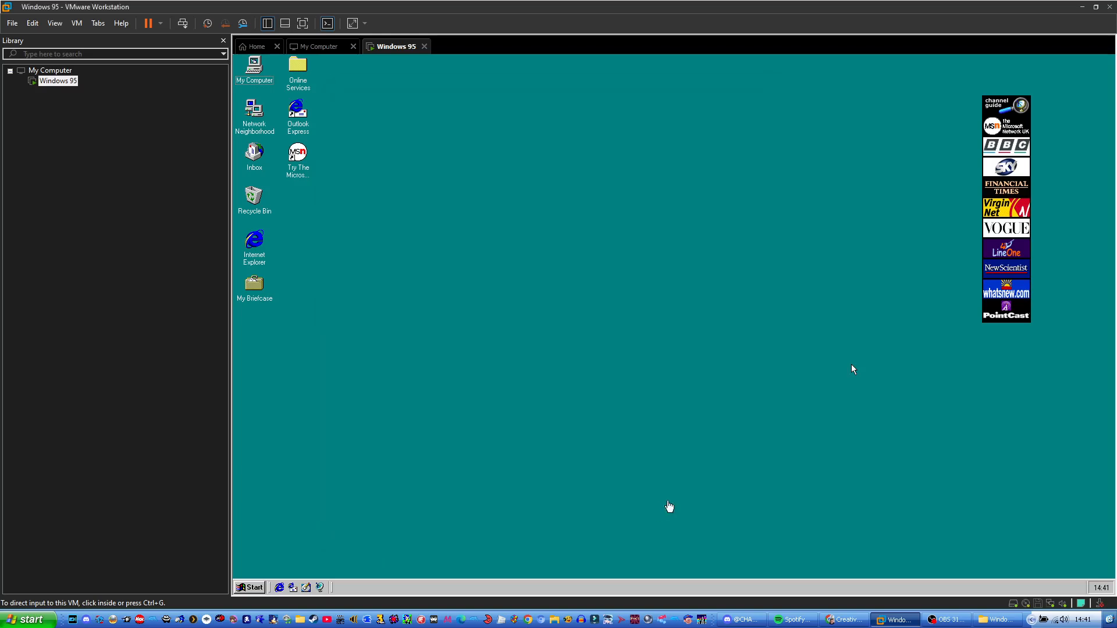
# Launch the Pci128 (D:) disc from My Computer and start the English software installation
pyautogui.doubleClick(247, 65)
pyautogui.click(424, 180)
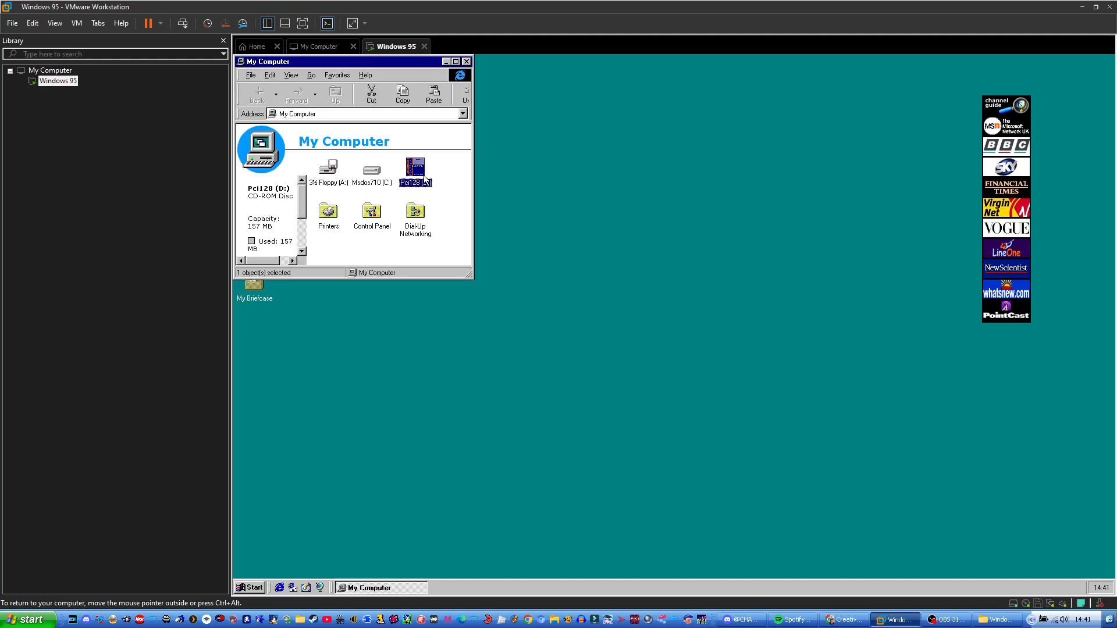
pyautogui.doubleClick(424, 180)
pyautogui.click(467, 61)
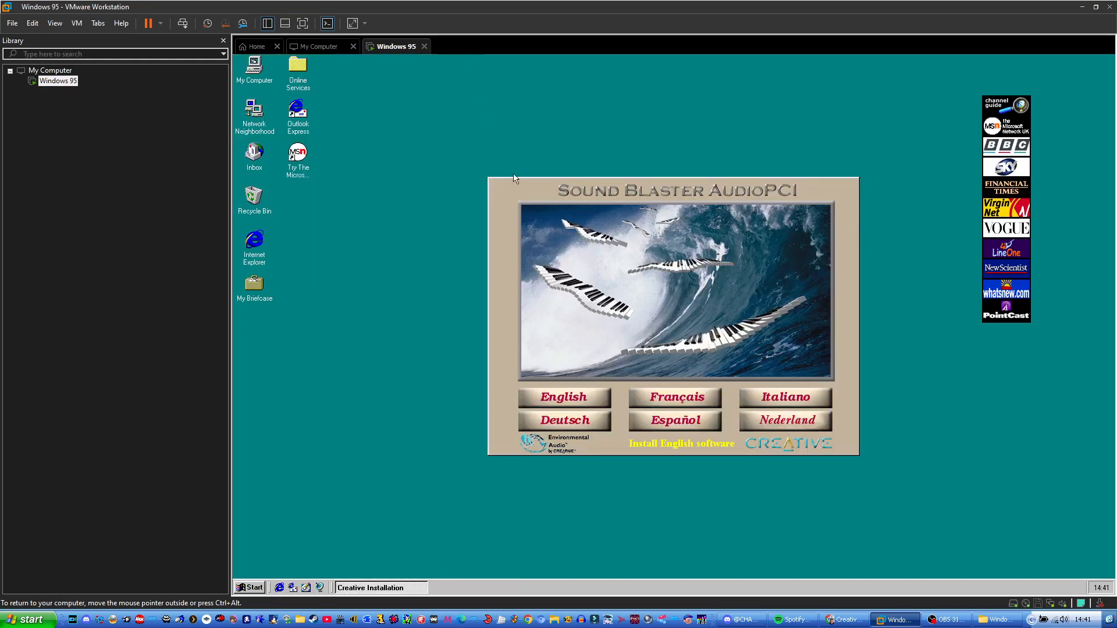
pyautogui.click(545, 394)
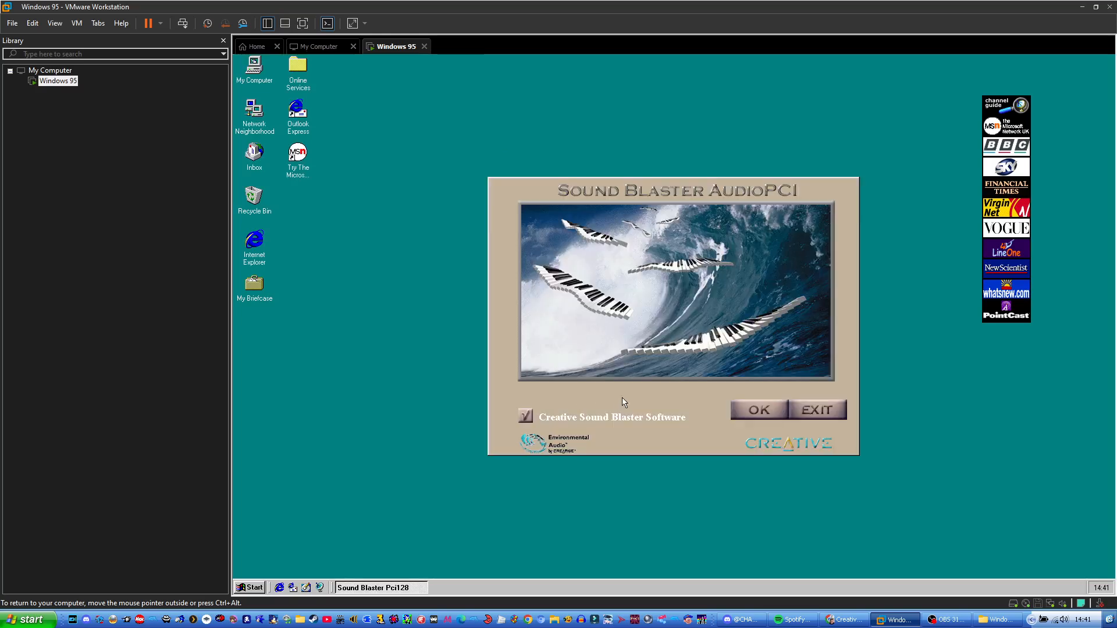
pyautogui.click(760, 410)
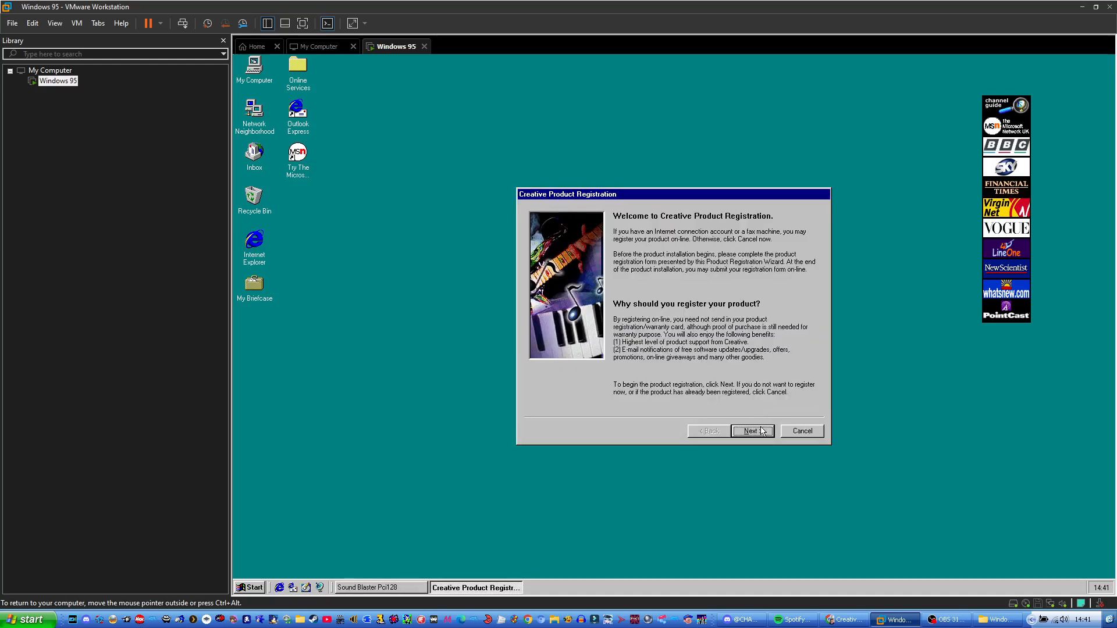
# Begin registration, leave the owner's profile birth month unset, and advance to mailing address
pyautogui.click(753, 431)
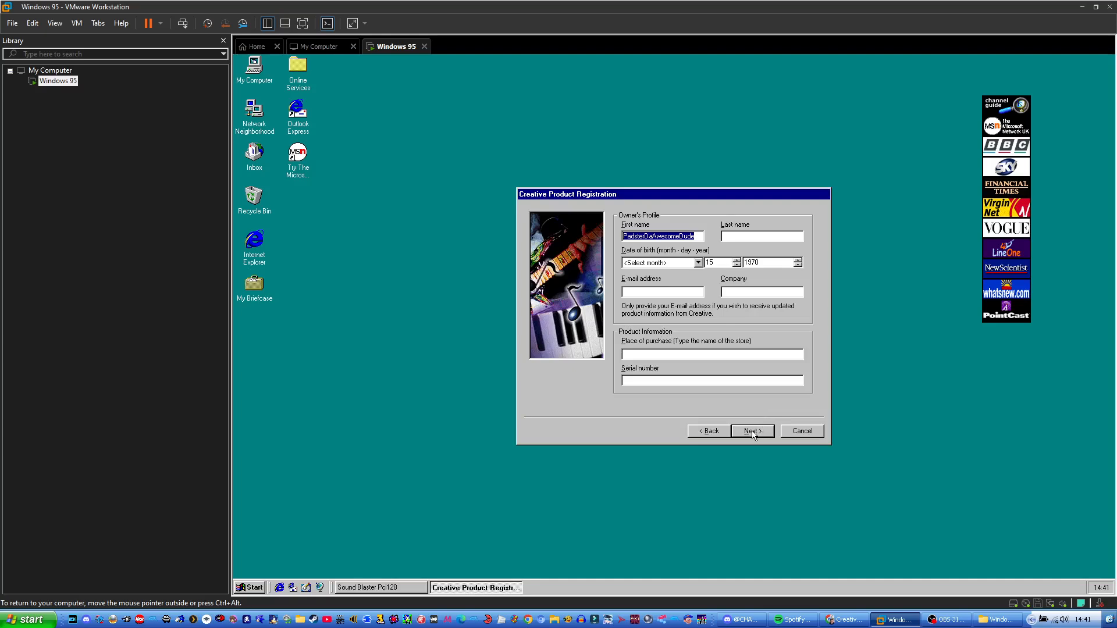
pyautogui.click(697, 264)
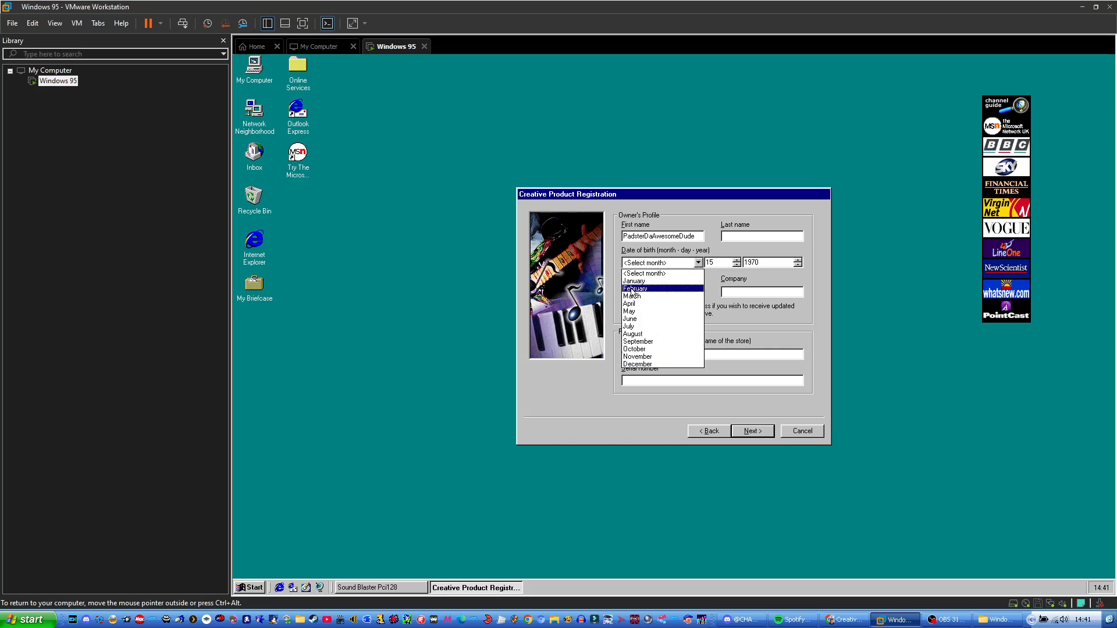
pyautogui.click(853, 401)
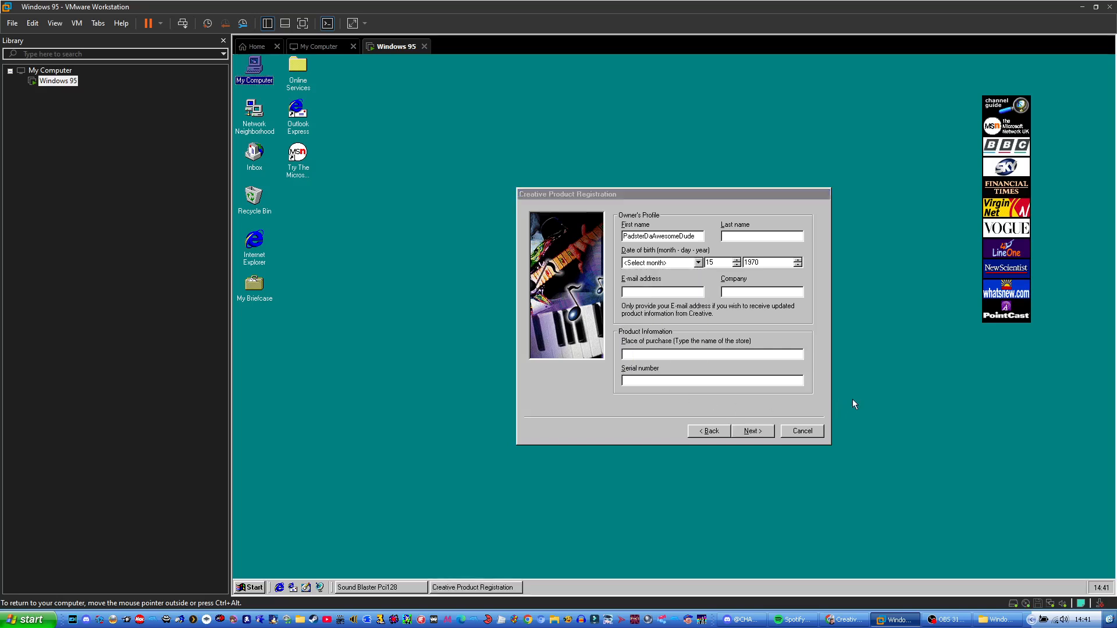
pyautogui.click(942, 620)
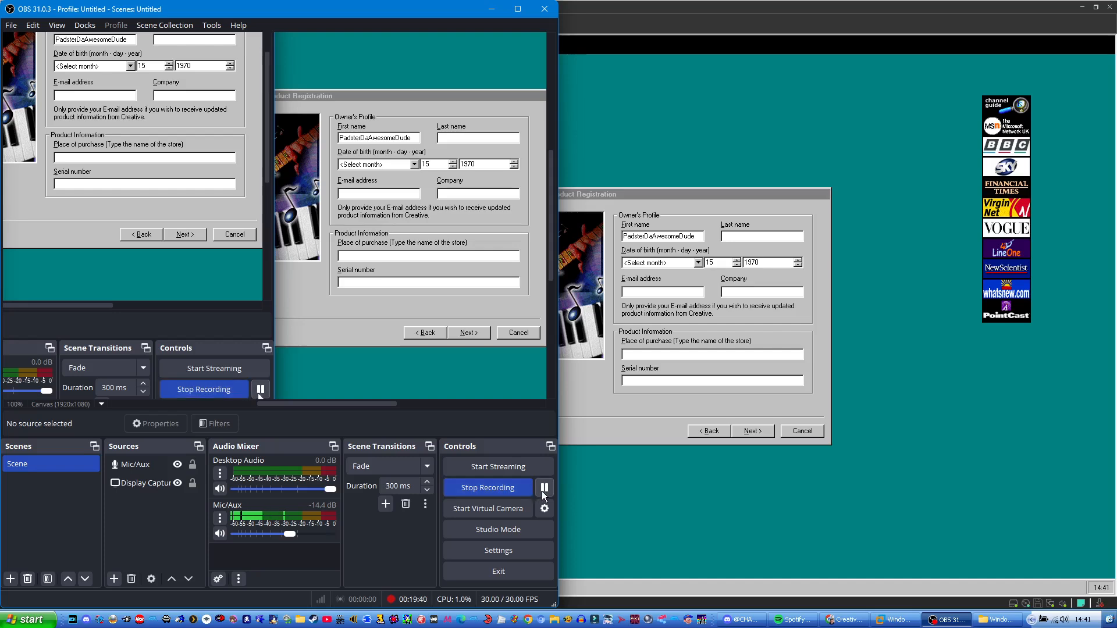
pyautogui.click(753, 431)
# Scroll the Country dropdown and choose United Kingdom
pyautogui.click(674, 398)
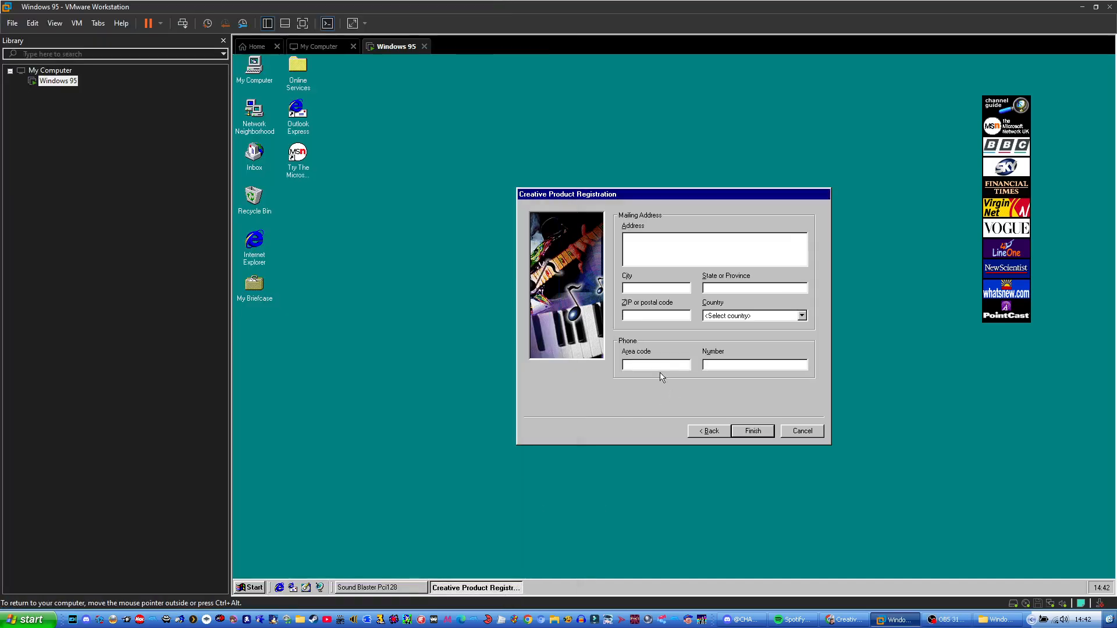
pyautogui.click(736, 316)
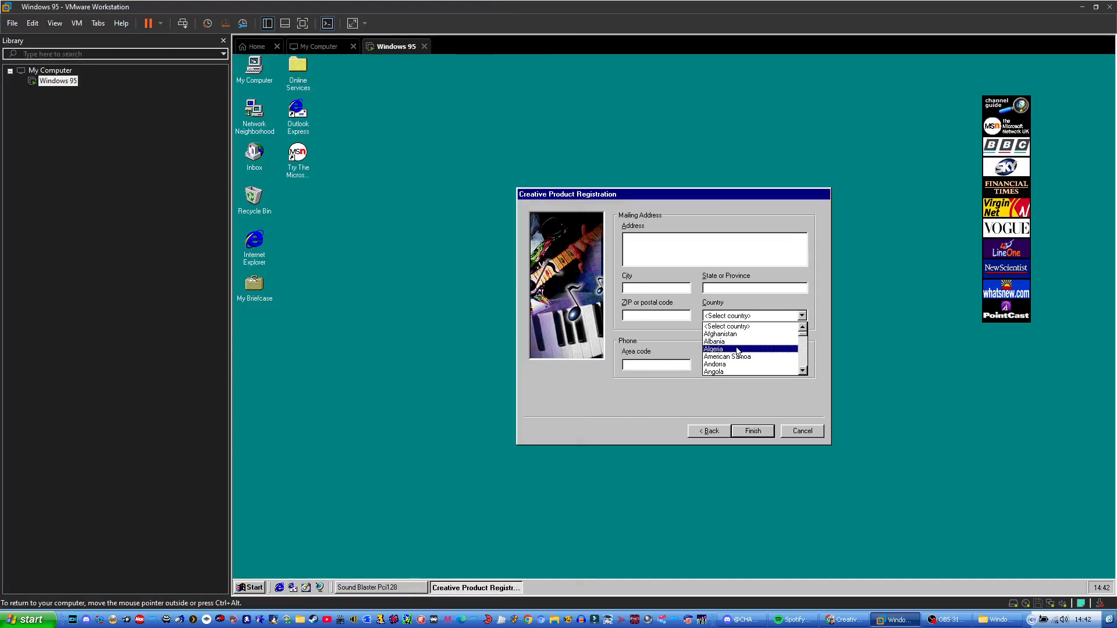
pyautogui.click(803, 372)
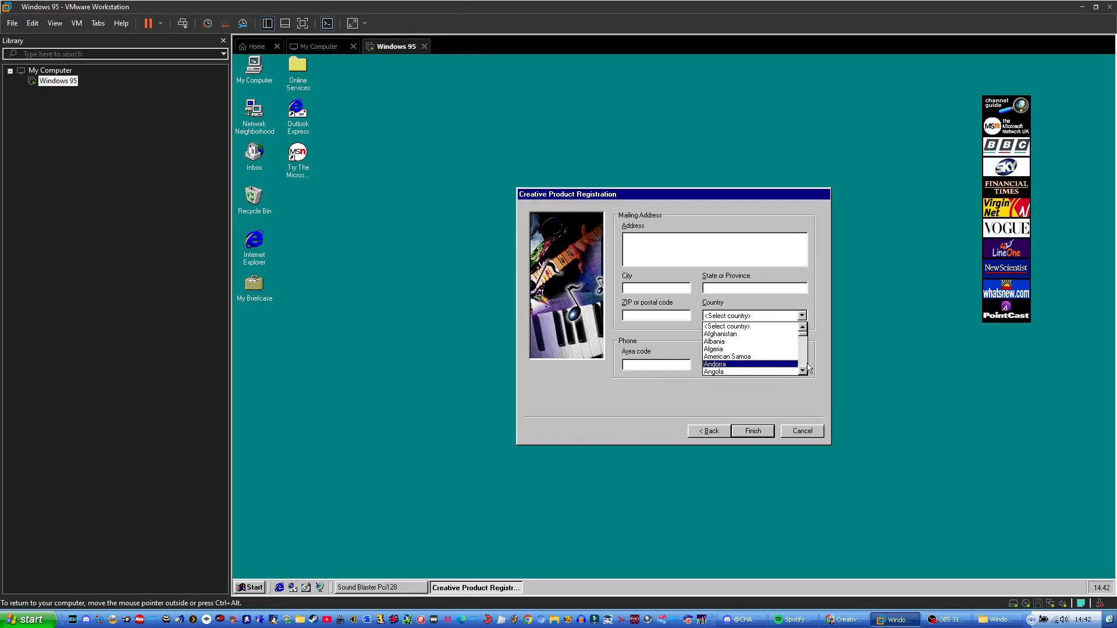
pyautogui.click(810, 326)
pyautogui.click(801, 316)
pyautogui.moveTo(803, 338); pyautogui.dragTo(807, 370)
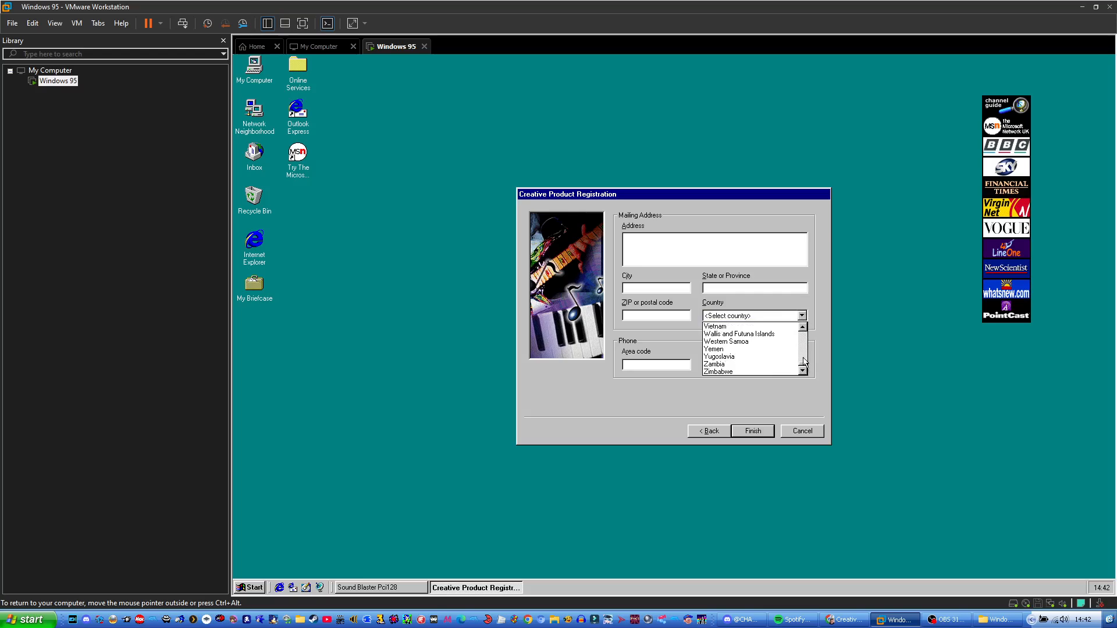
pyautogui.click(804, 327)
pyautogui.click(804, 327)
pyautogui.click(803, 327)
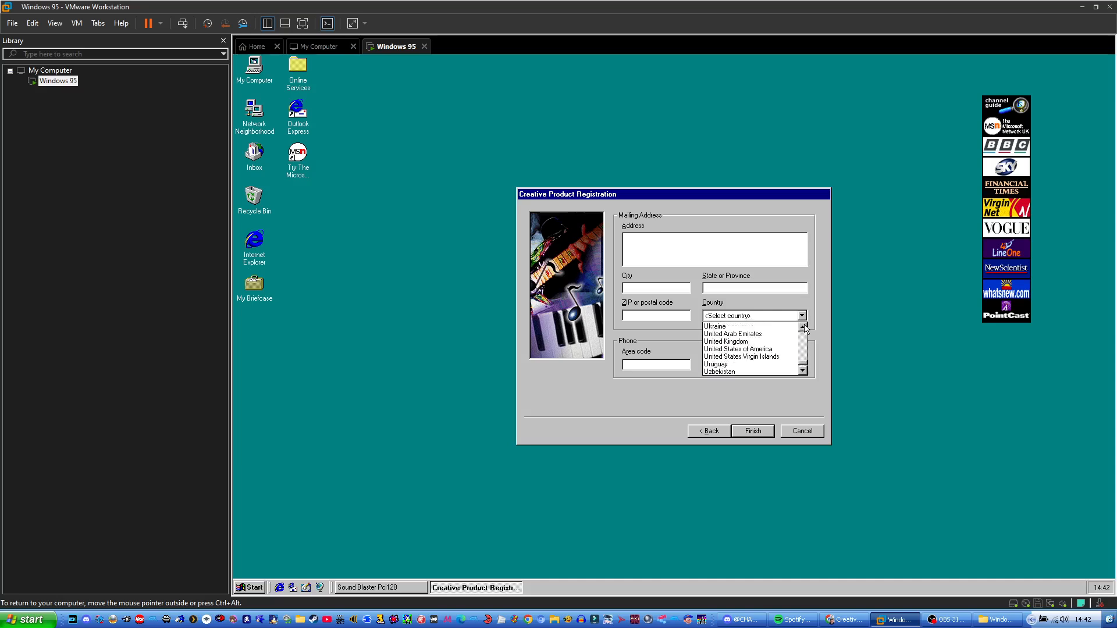
pyautogui.click(755, 343)
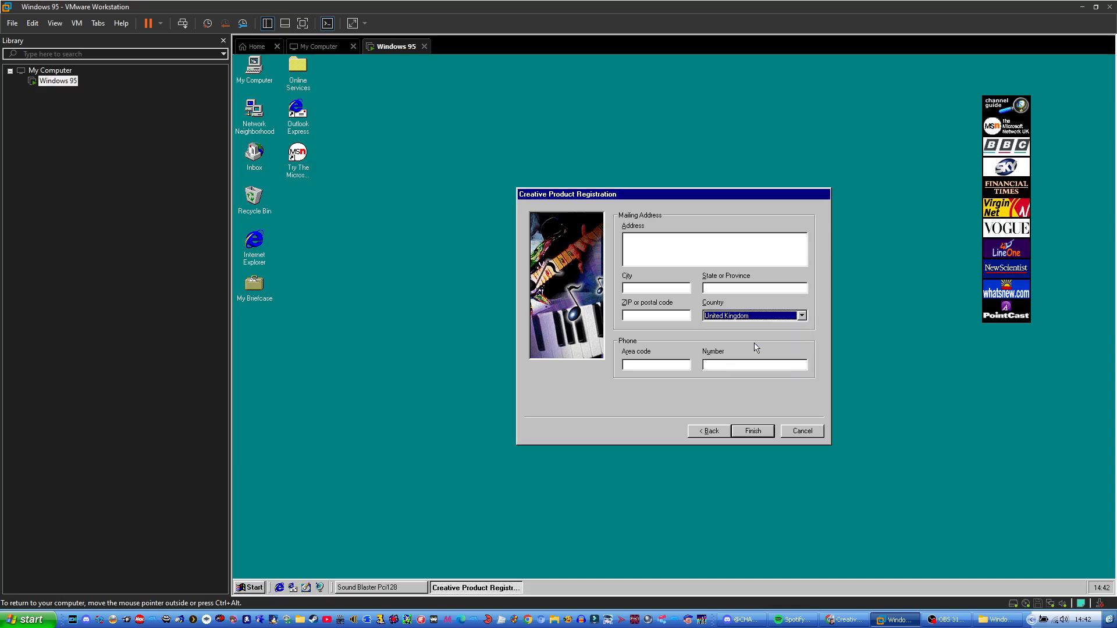
# Submit the registration, dismissing the missing address, area code and phone number warnings
pyautogui.click(752, 436)
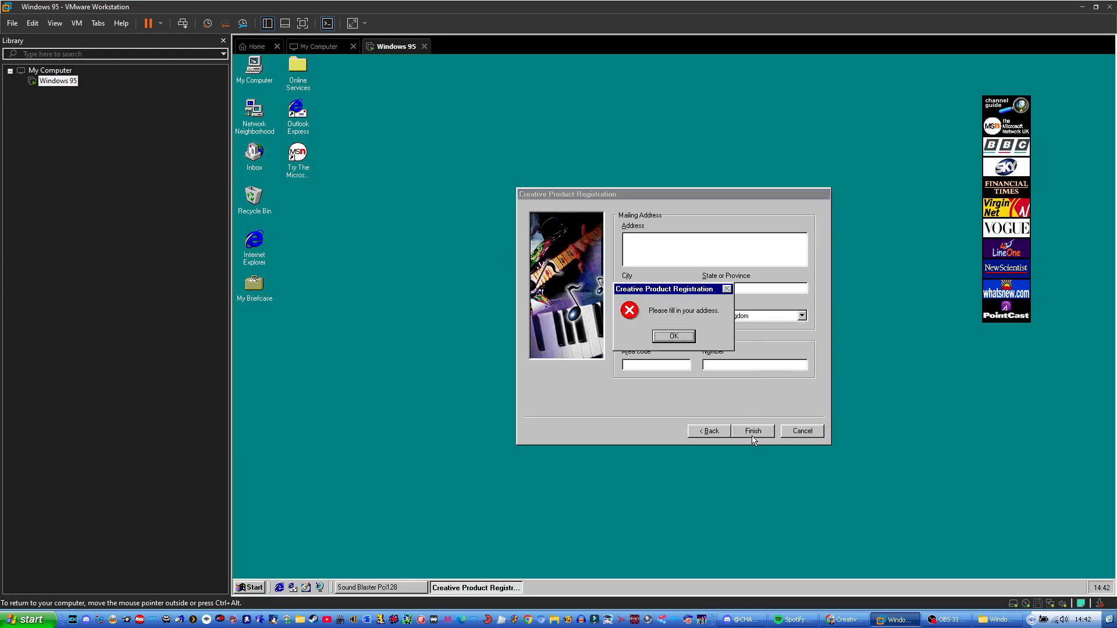
pyautogui.click(666, 337)
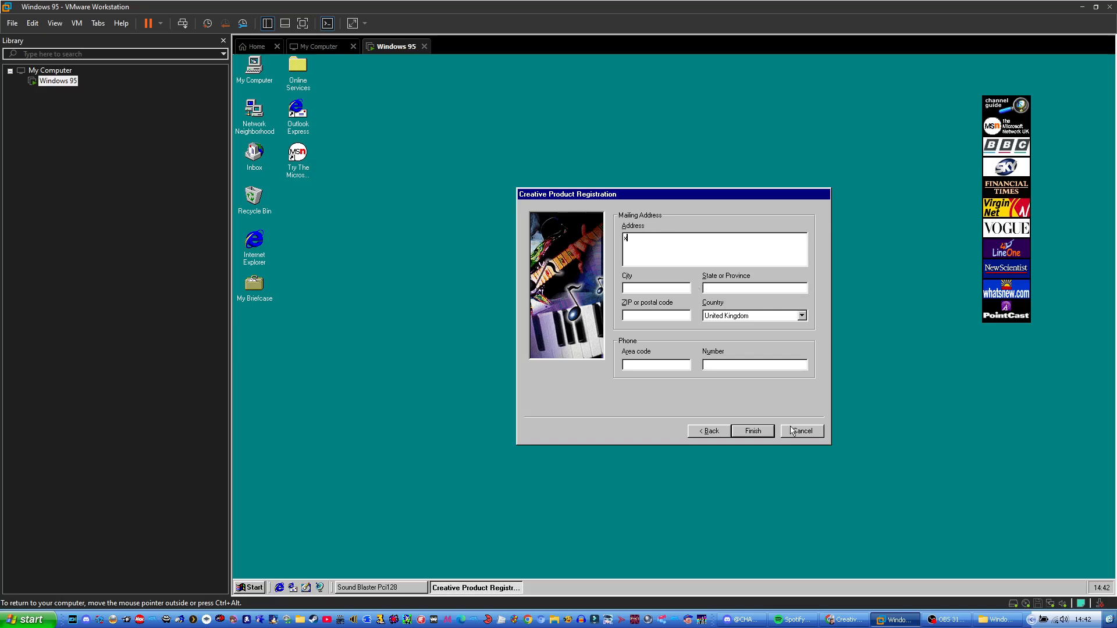
pyautogui.click(743, 428)
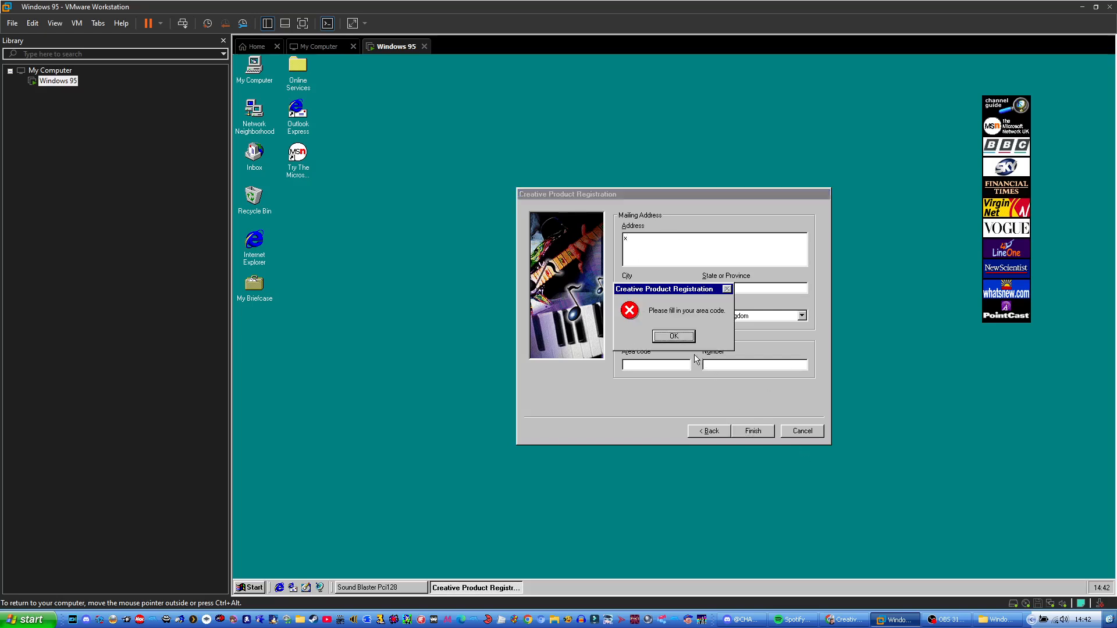
pyautogui.click(678, 337)
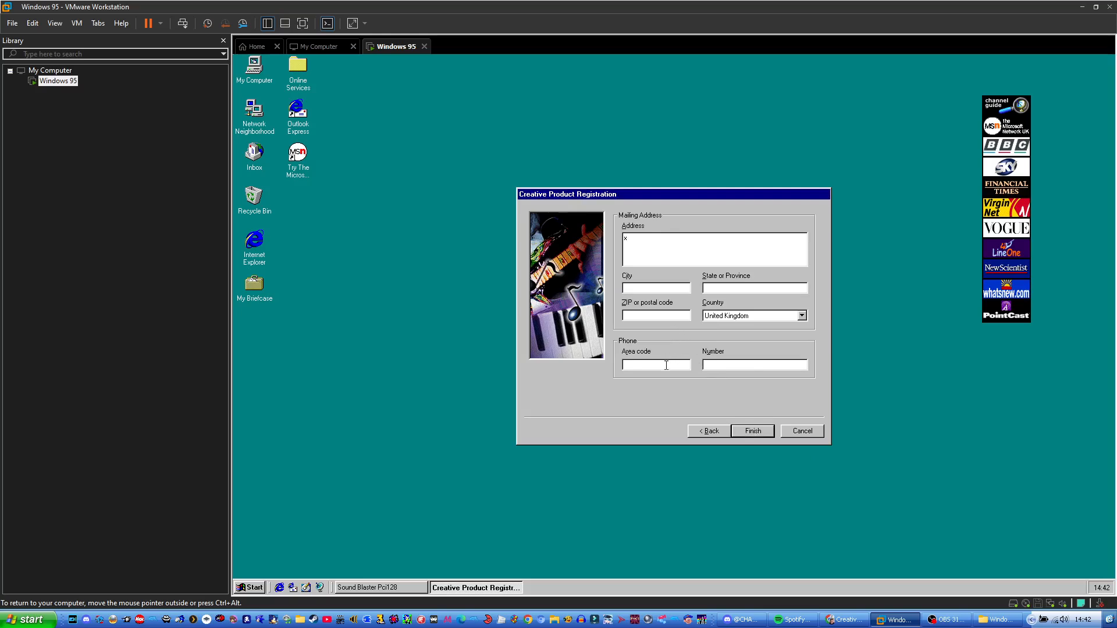
pyautogui.click(750, 430)
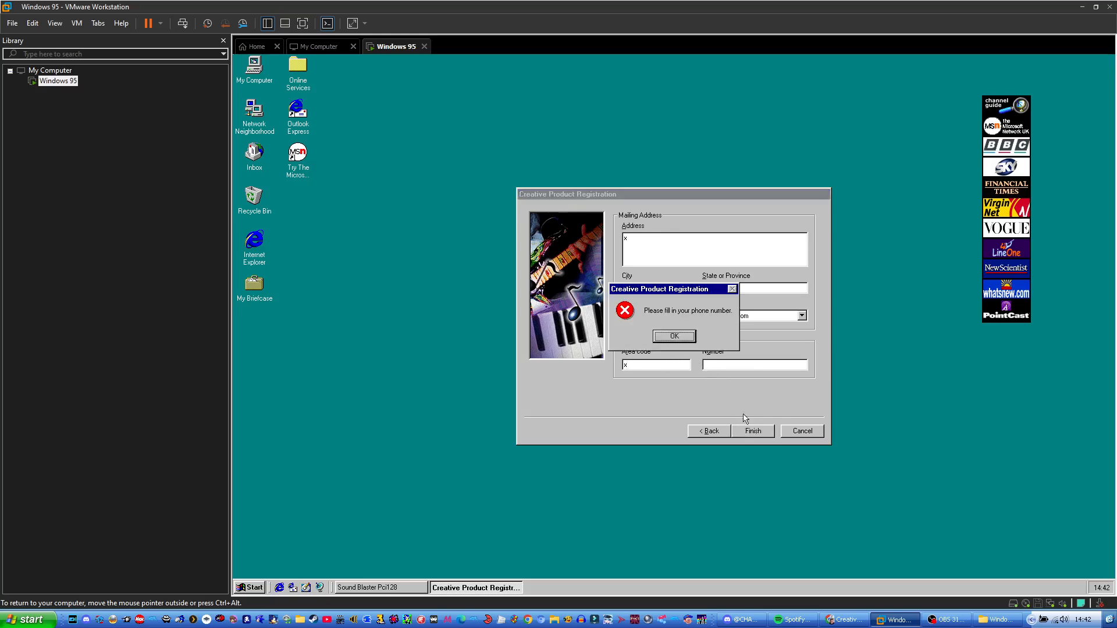
pyautogui.click(677, 337)
pyautogui.click(751, 431)
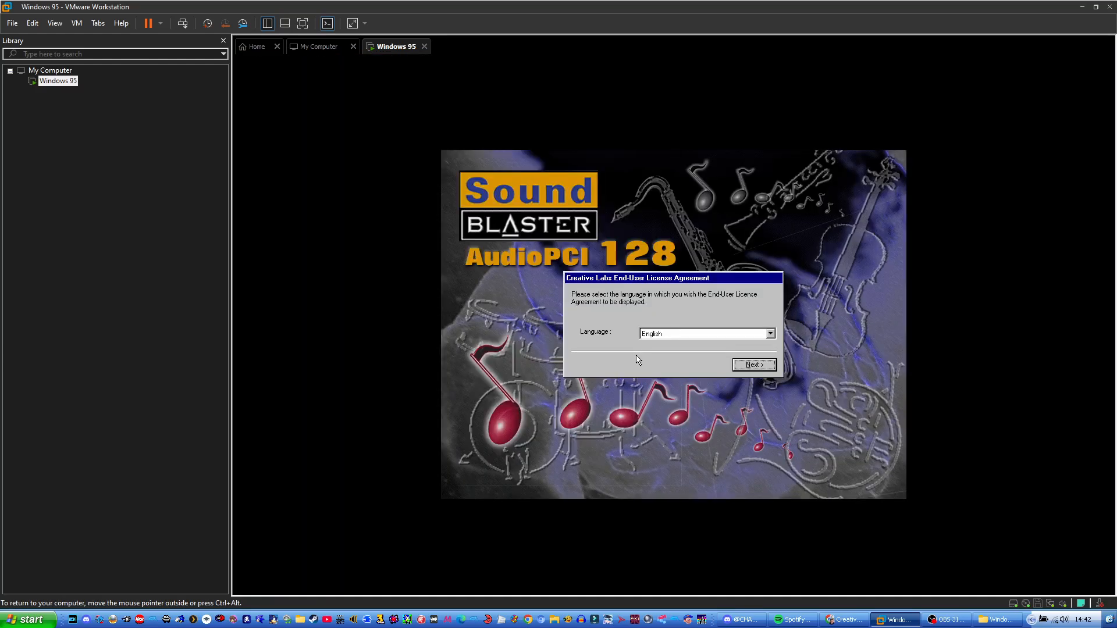
# Accept the licence, skip the readme, keep the default directory, and choose Full Installation
pyautogui.click(762, 367)
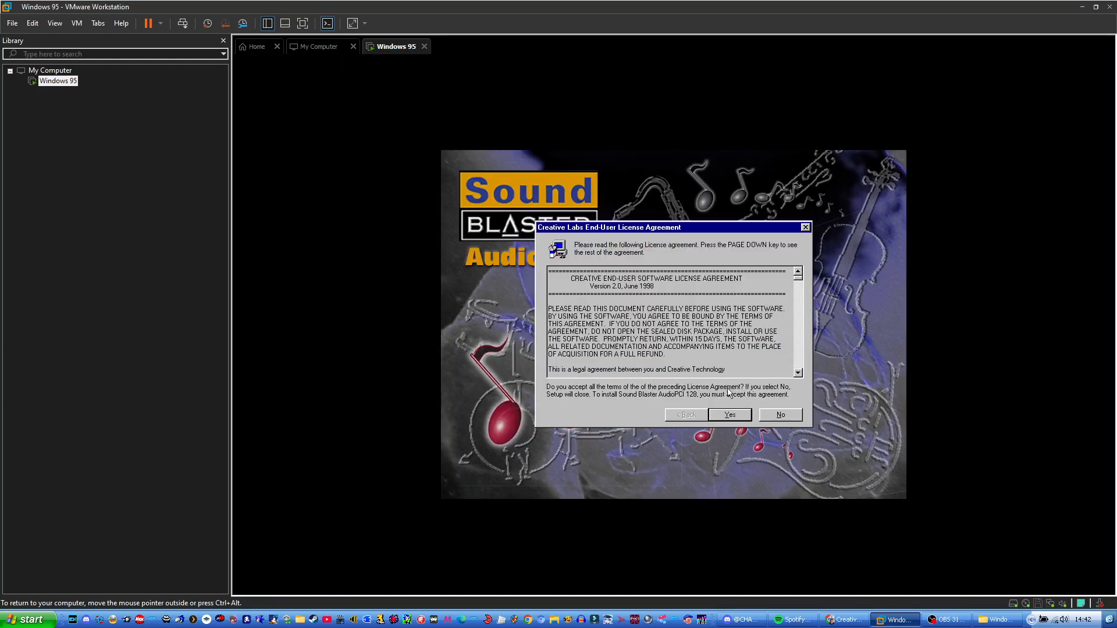
pyautogui.click(736, 417)
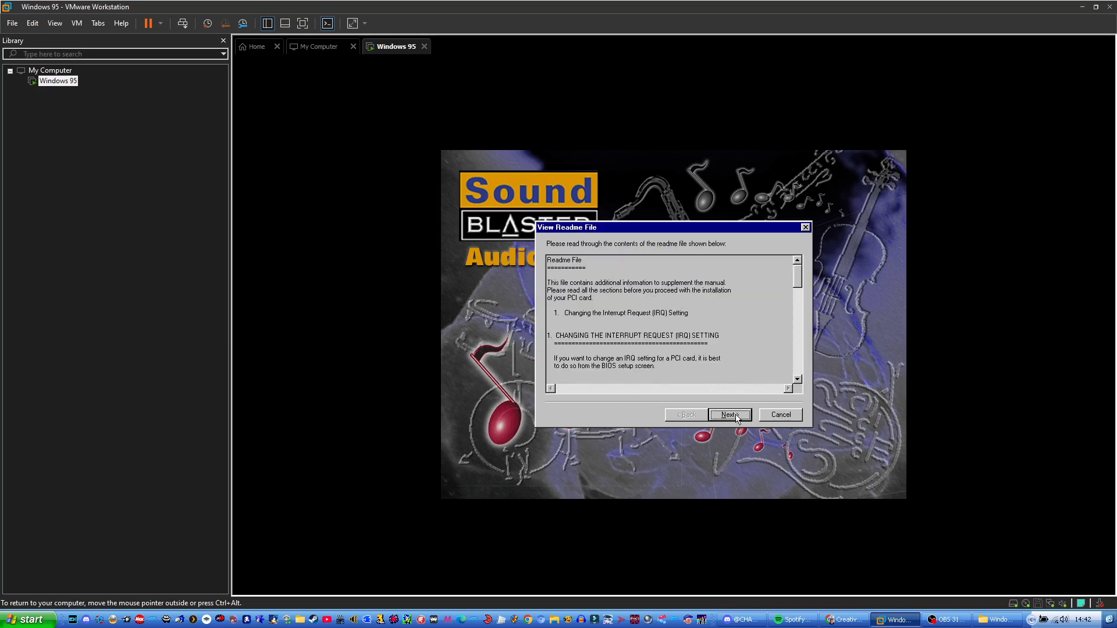
pyautogui.click(736, 417)
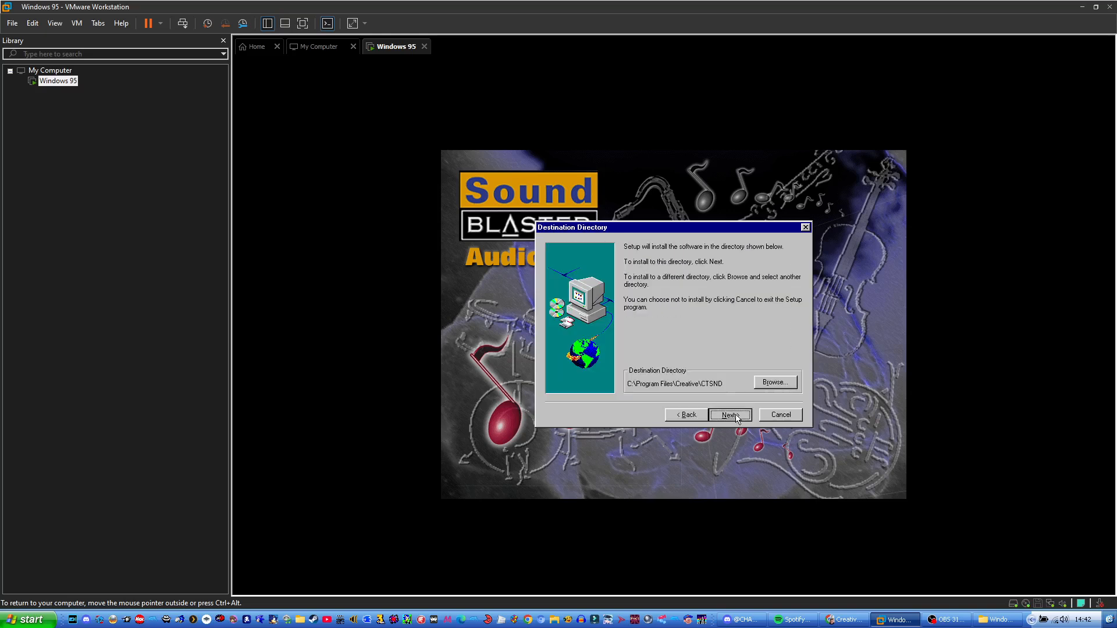
pyautogui.click(737, 418)
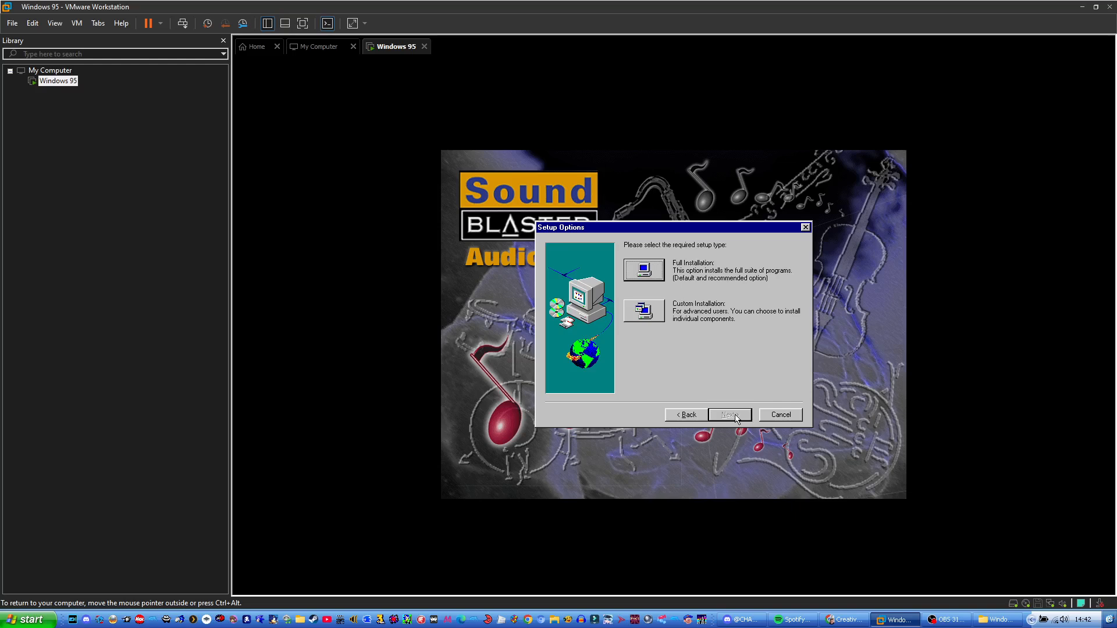
pyautogui.click(644, 269)
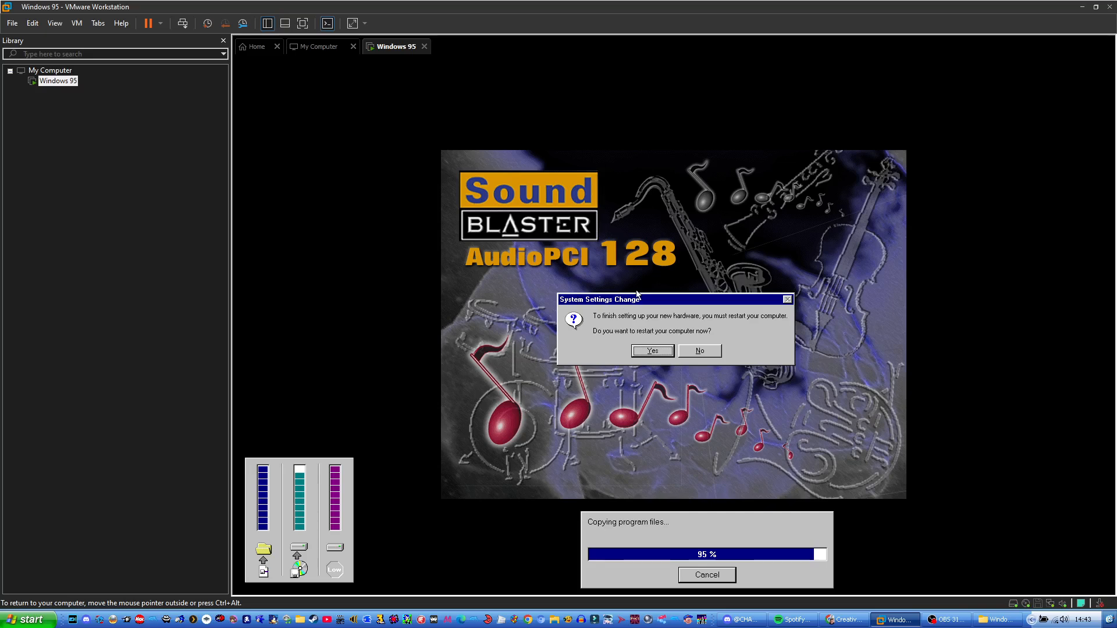
# Answer the guest's restart prompt and dismiss the insert-disk message
pyautogui.click(646, 351)
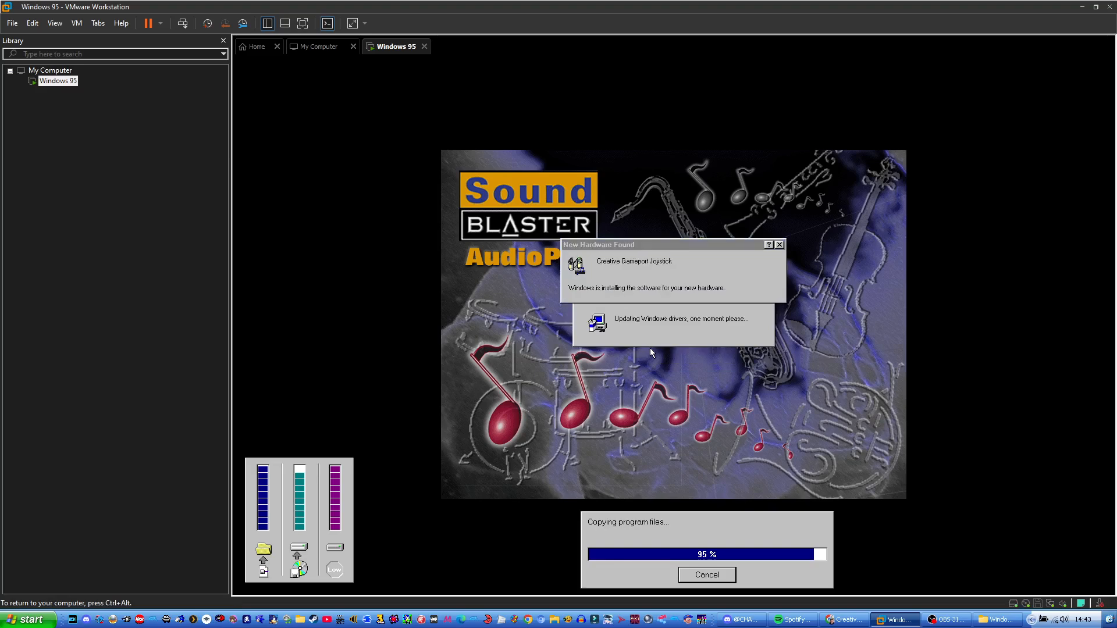
pyautogui.hotkey('ctrl', 'alt')
pyautogui.click(967, 451)
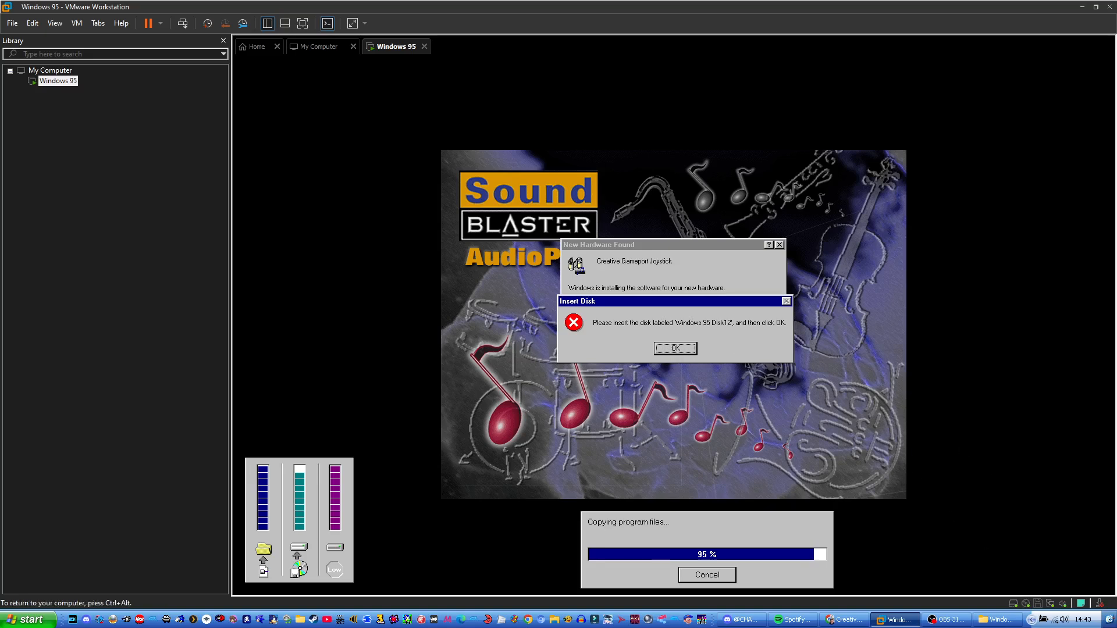
pyautogui.click(676, 348)
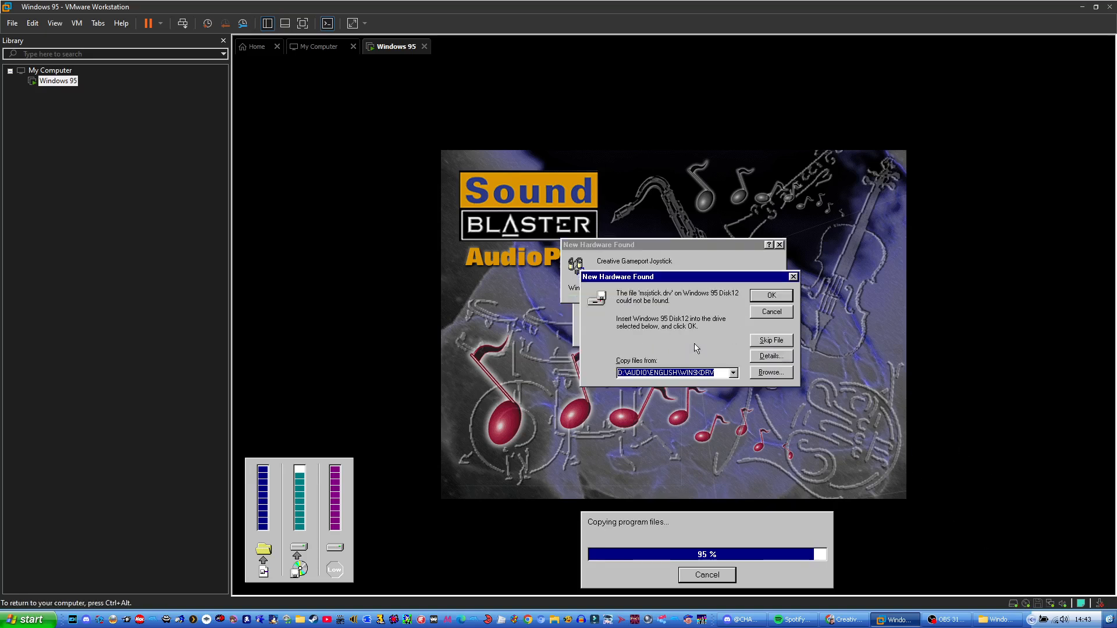
pyautogui.hotkey('ctrl', 'alt')
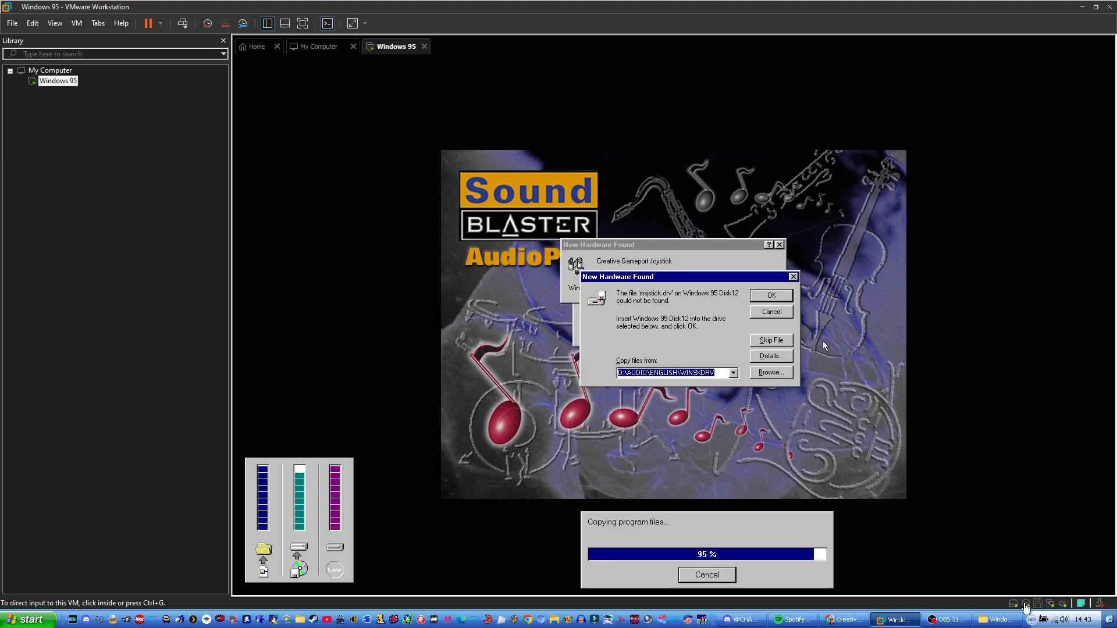
# Mount Documents\Tutorials\Windows 9x\Windows 95\Win95_OSR25.iso in the CD drive and retry the joystick driver copy
pyautogui.click(1025, 604)
pyautogui.click(1033, 597)
pyautogui.click(736, 229)
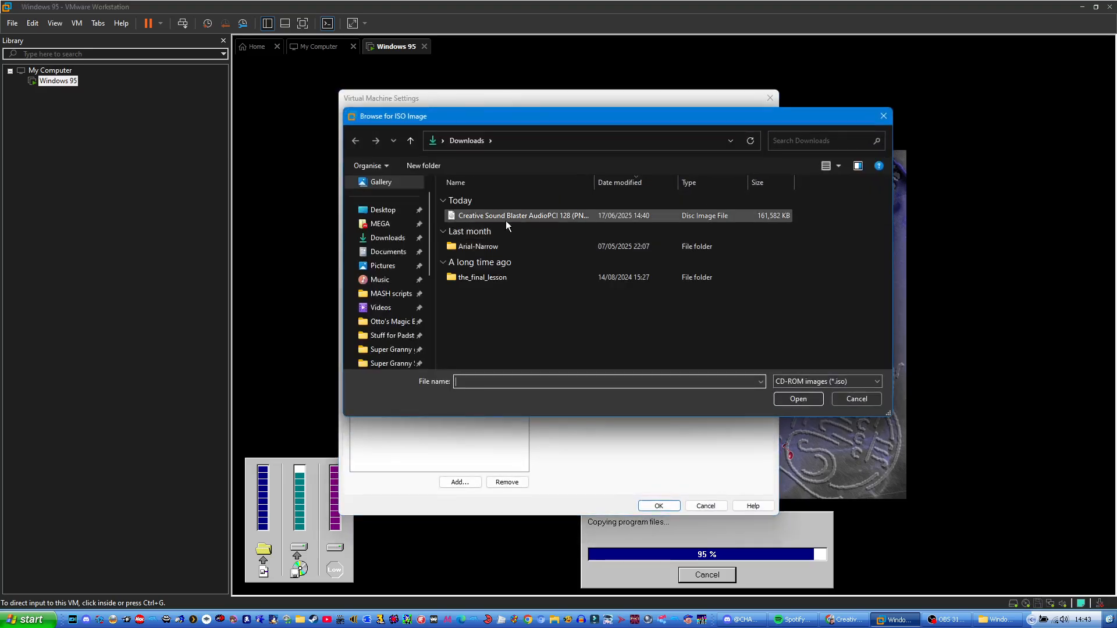
pyautogui.click(364, 258)
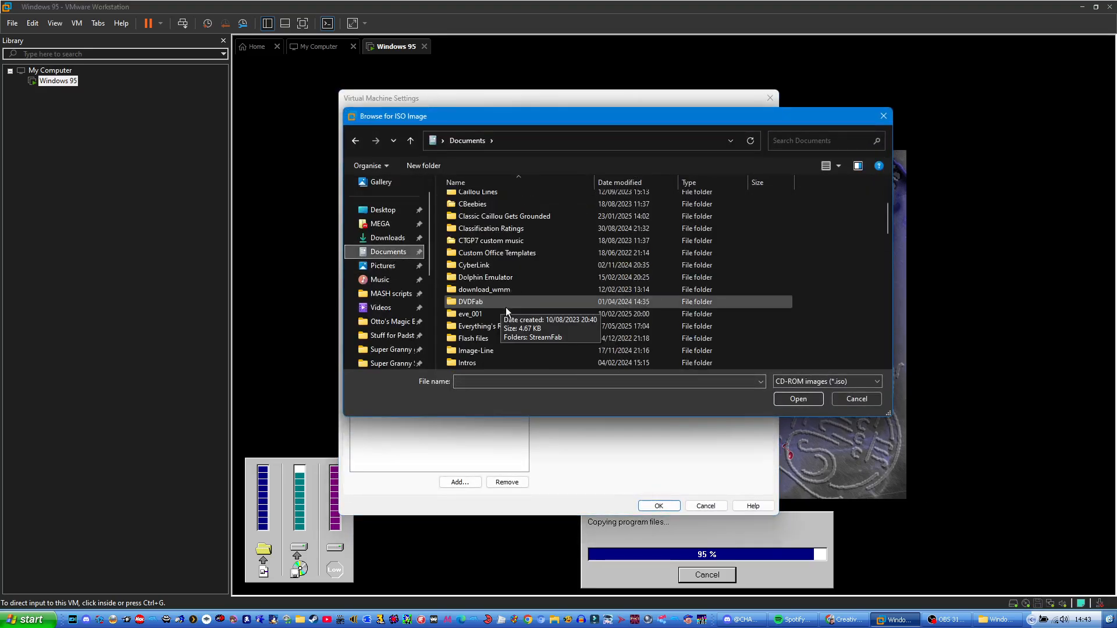
pyautogui.scroll(-15, 514, 337)
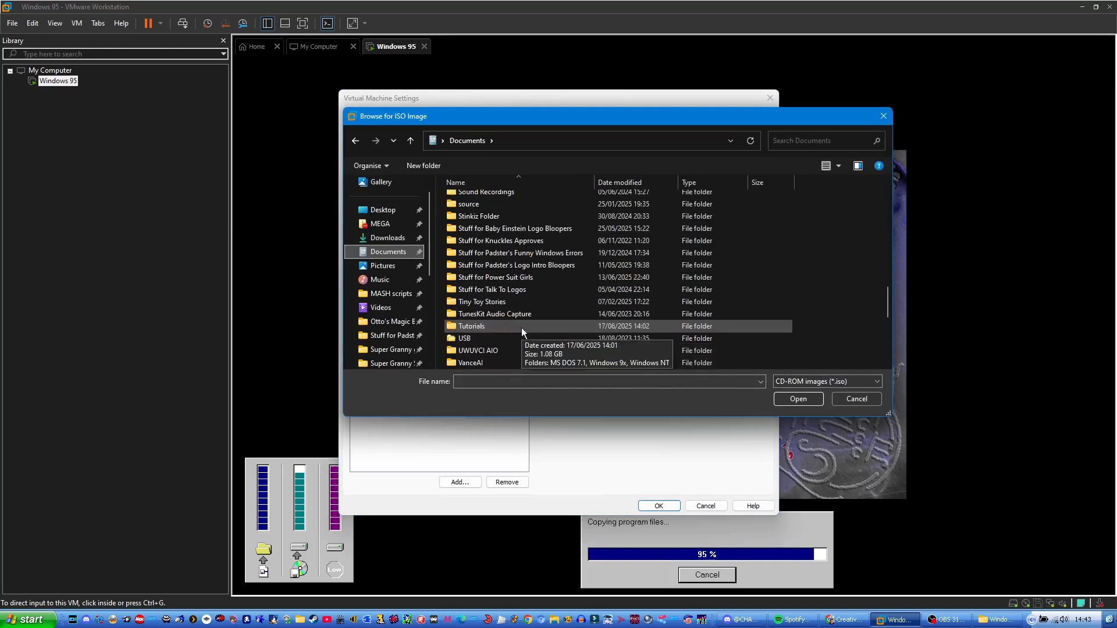
pyautogui.doubleClick(522, 327)
pyautogui.doubleClick(515, 216)
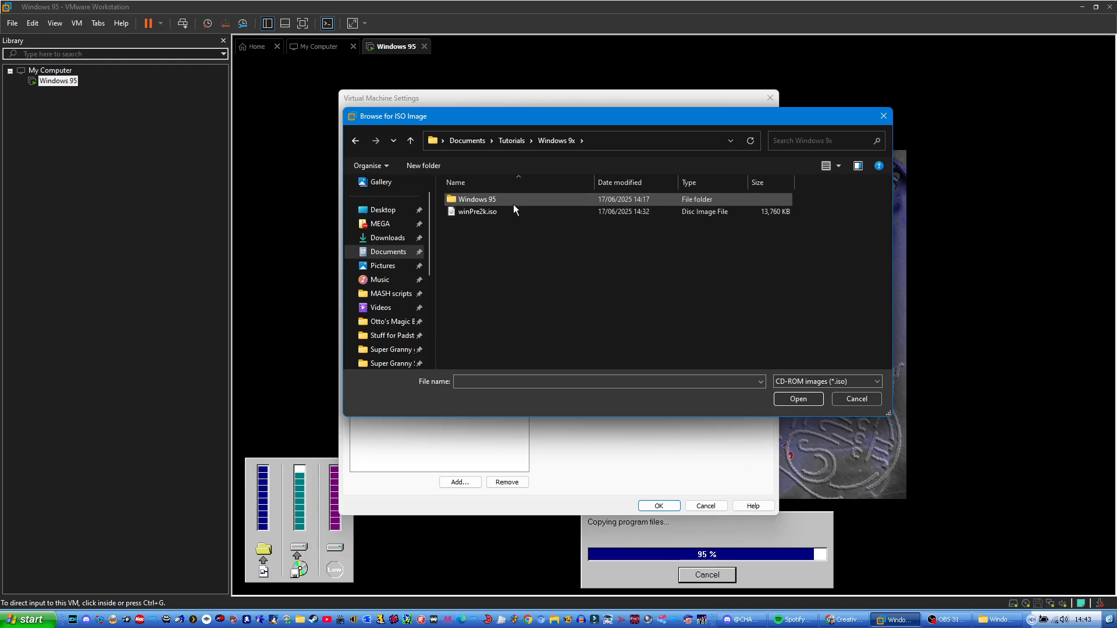
pyautogui.doubleClick(513, 202)
pyautogui.click(516, 224)
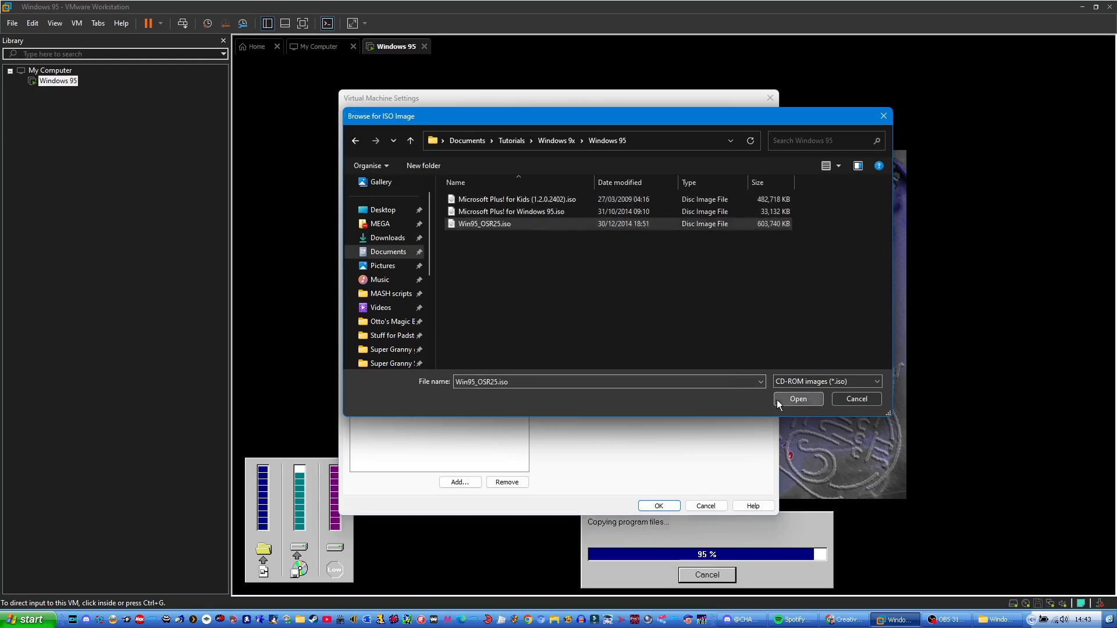
pyautogui.click(798, 399)
pyautogui.click(658, 507)
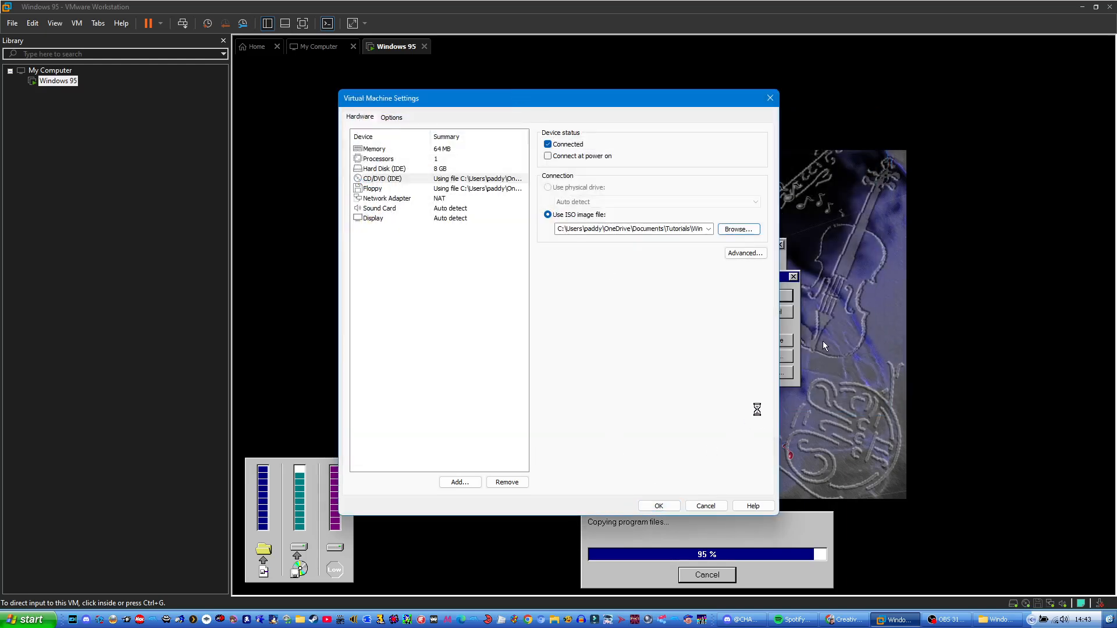
pyautogui.click(705, 364)
pyautogui.click(780, 296)
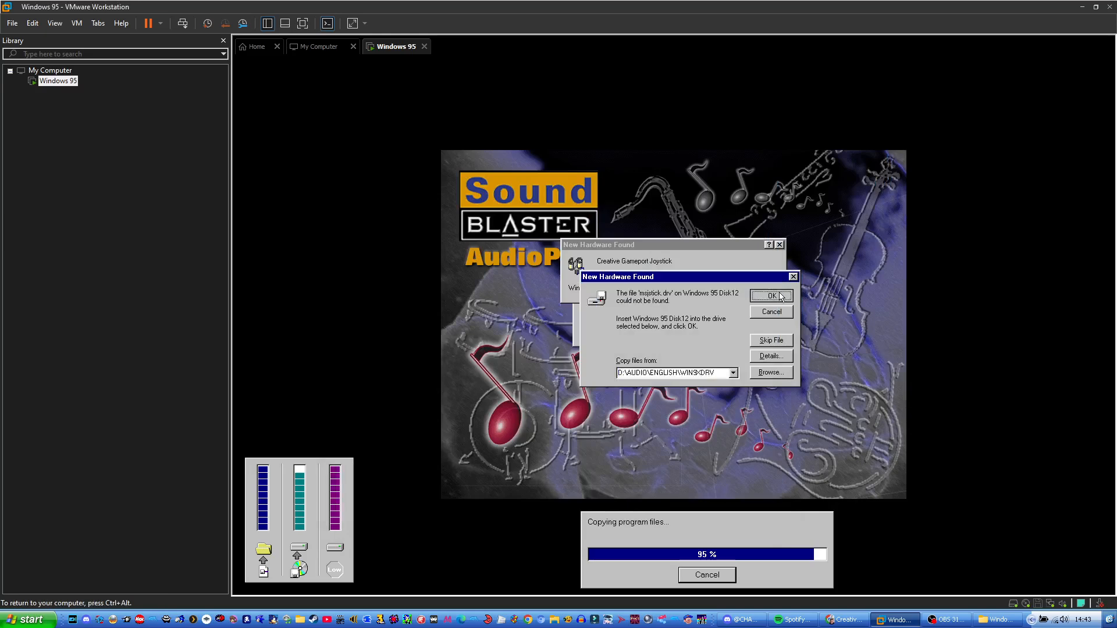
# Cancel the joystick driver install, acknowledge the drivers-not-installed warning, and dismiss the CD-ROM read errors
pyautogui.click(766, 313)
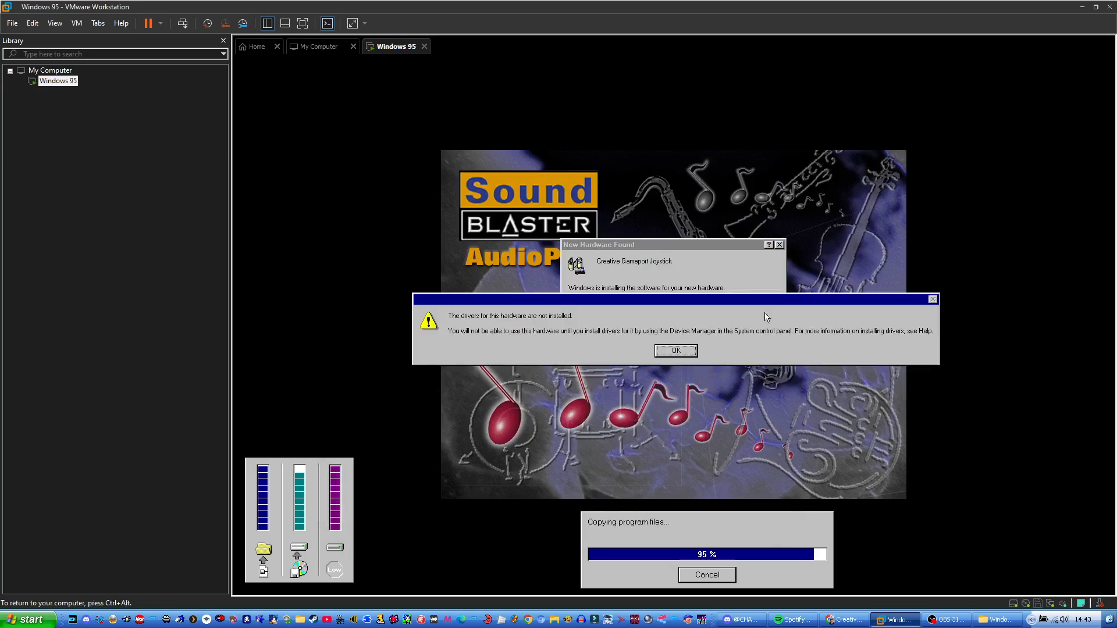
pyautogui.click(689, 352)
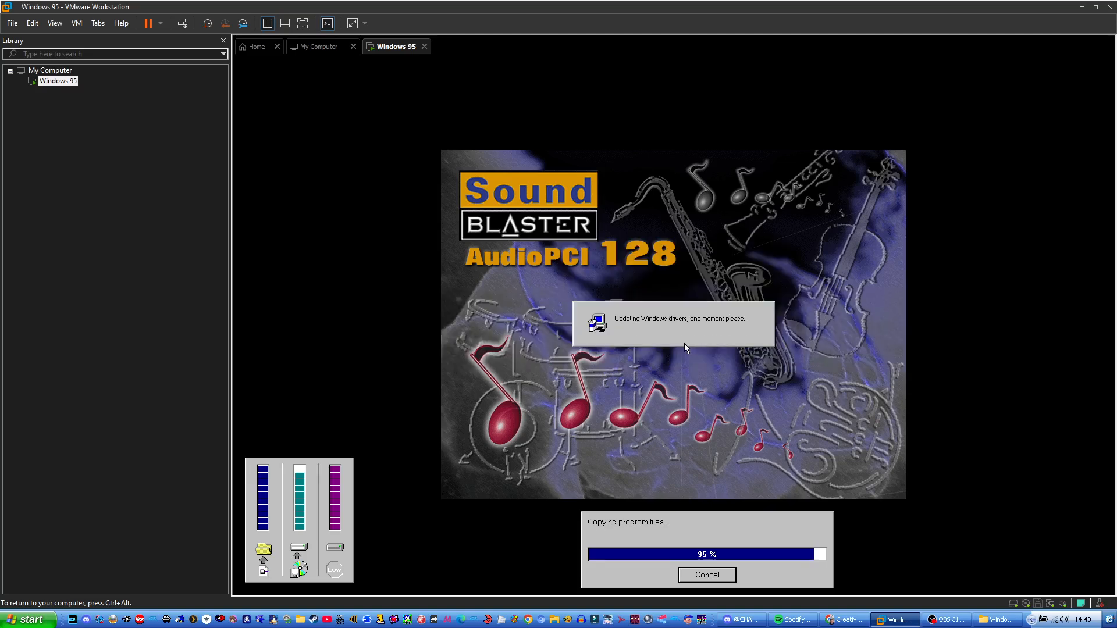
pyautogui.hotkey('ctrl', 'alt')
pyautogui.click(991, 563)
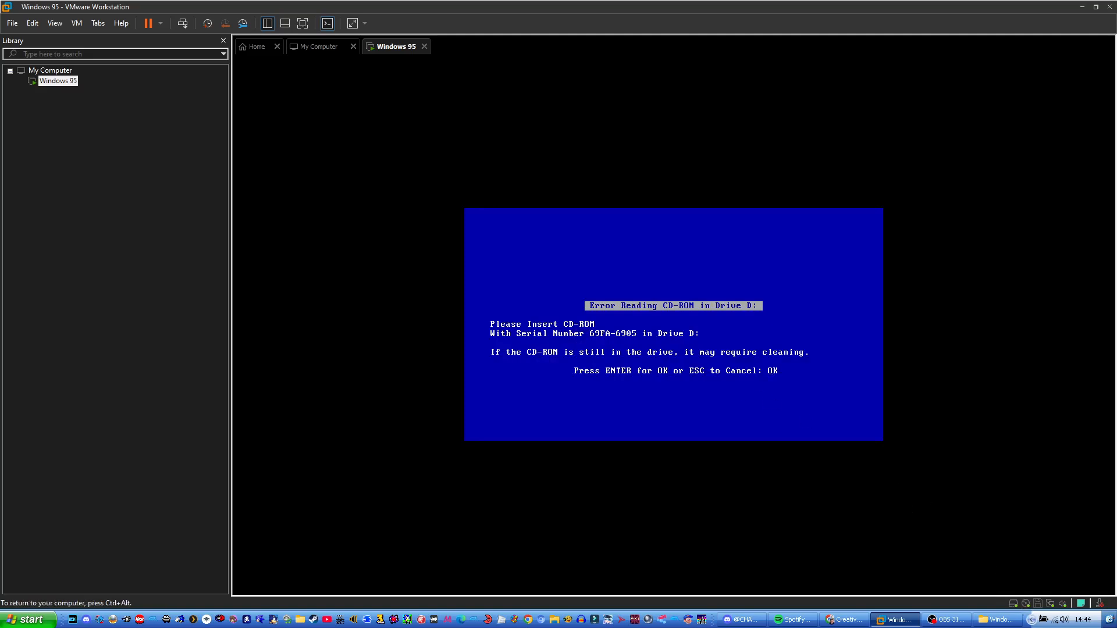
pyautogui.press('Return')
pyautogui.hotkey('ctrl', 'alt')
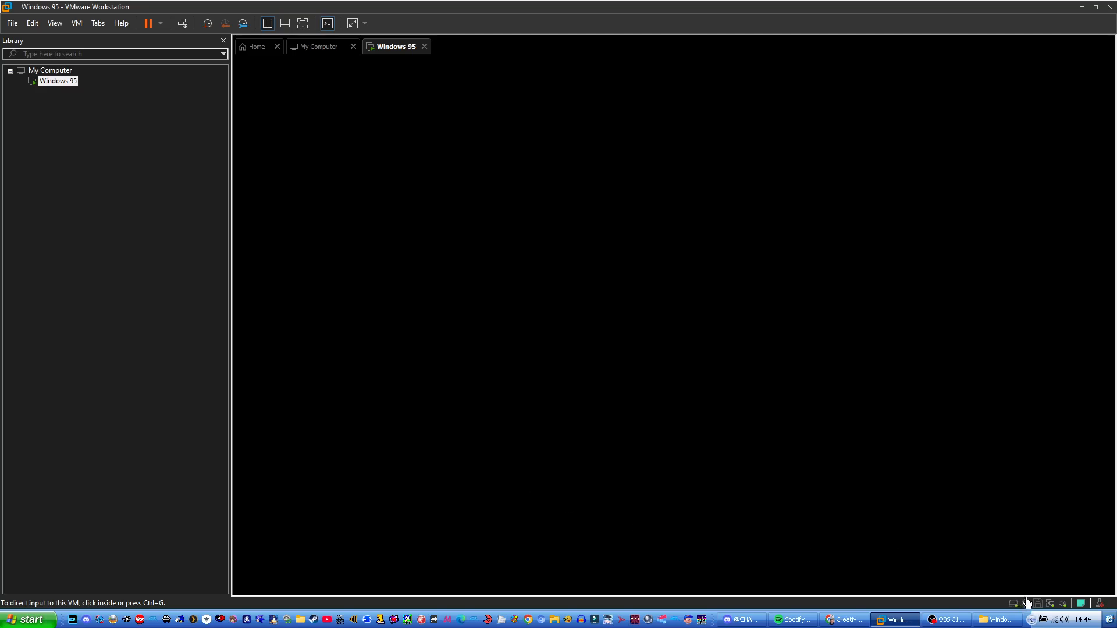
pyautogui.click(1039, 580)
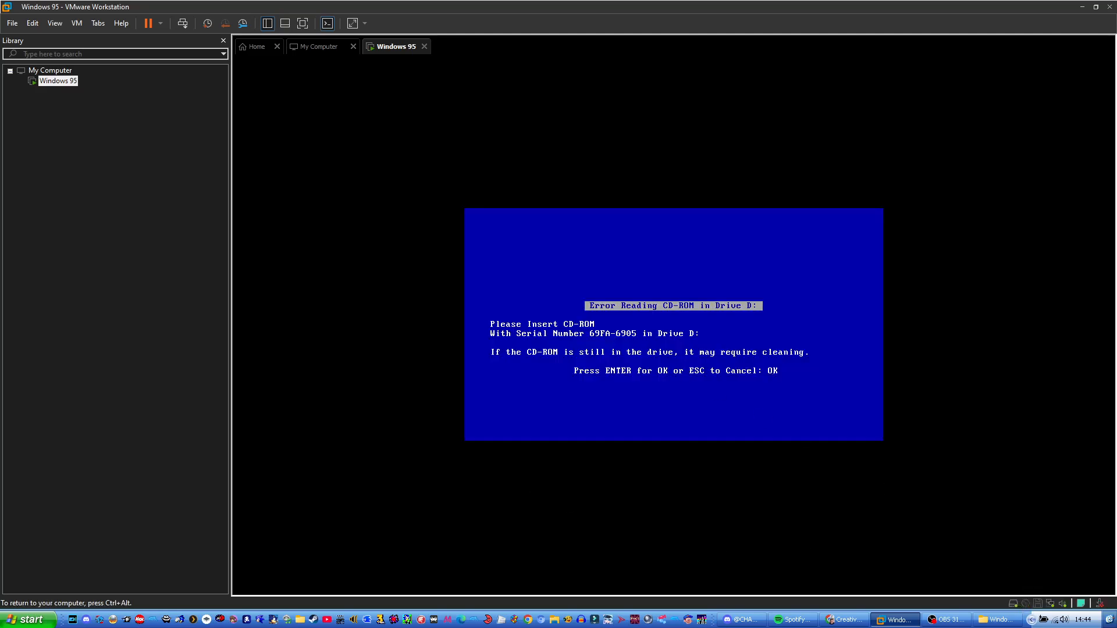
pyautogui.press('Return')
pyautogui.press('Return')
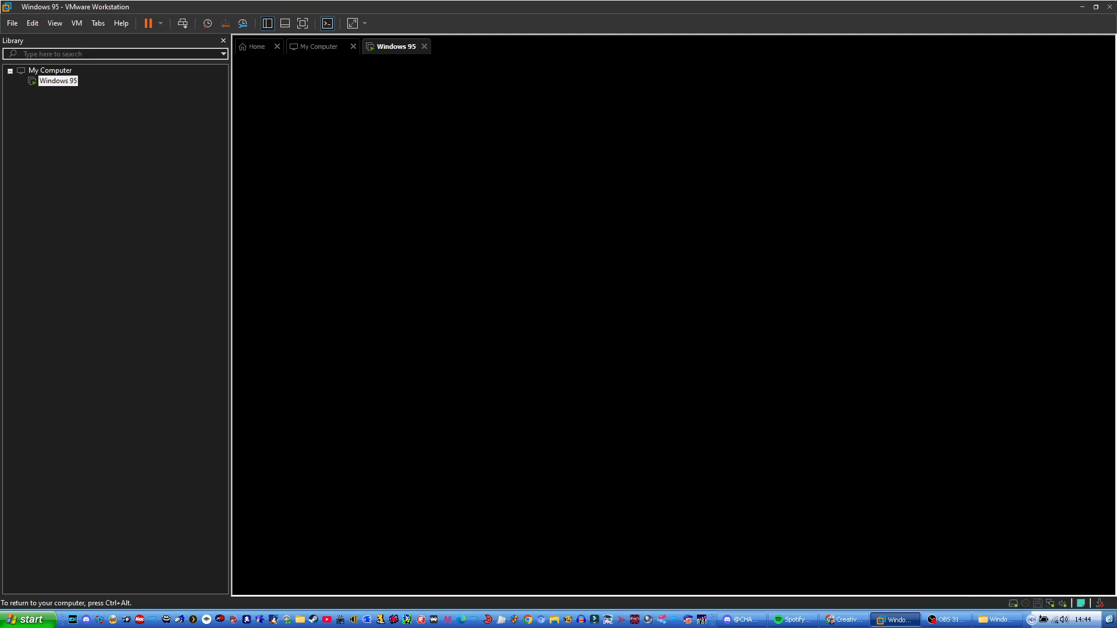
pyautogui.press('Return')
pyautogui.press('Return')
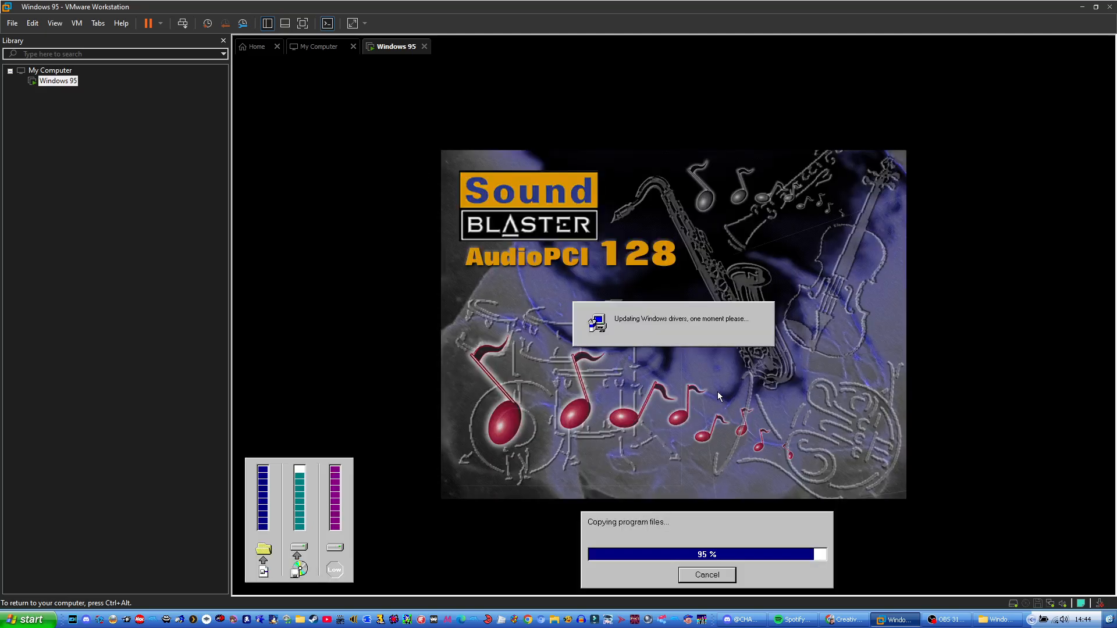
# Mount the Creative Sound Blaster ISO from Downloads as a connected CD and close the Sbsetup error
pyautogui.click(1025, 604)
pyautogui.click(1041, 597)
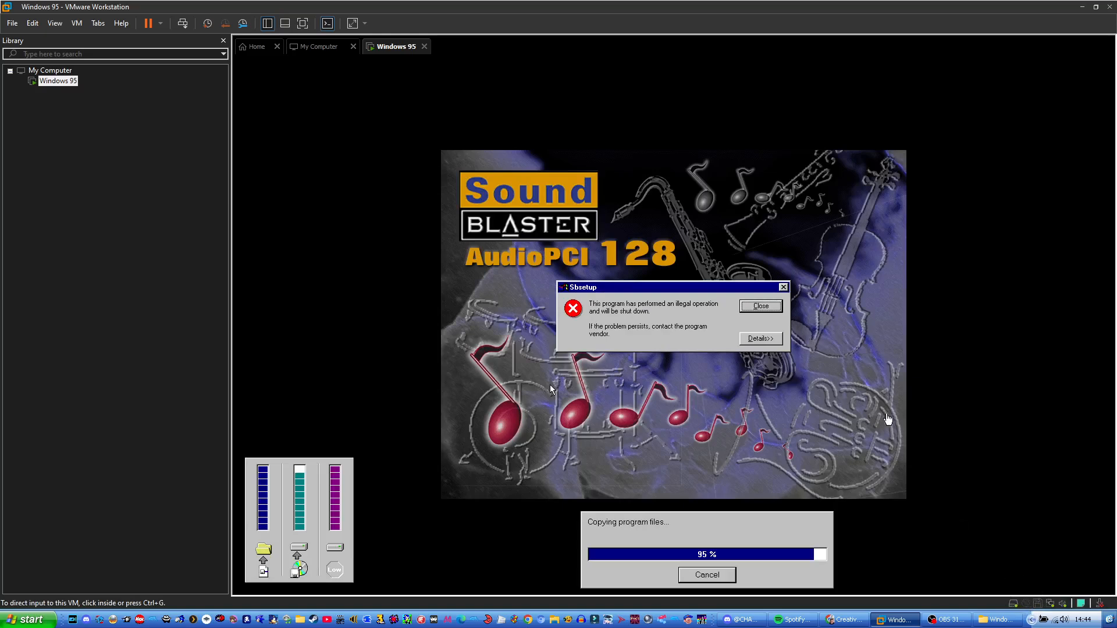
pyautogui.click(747, 233)
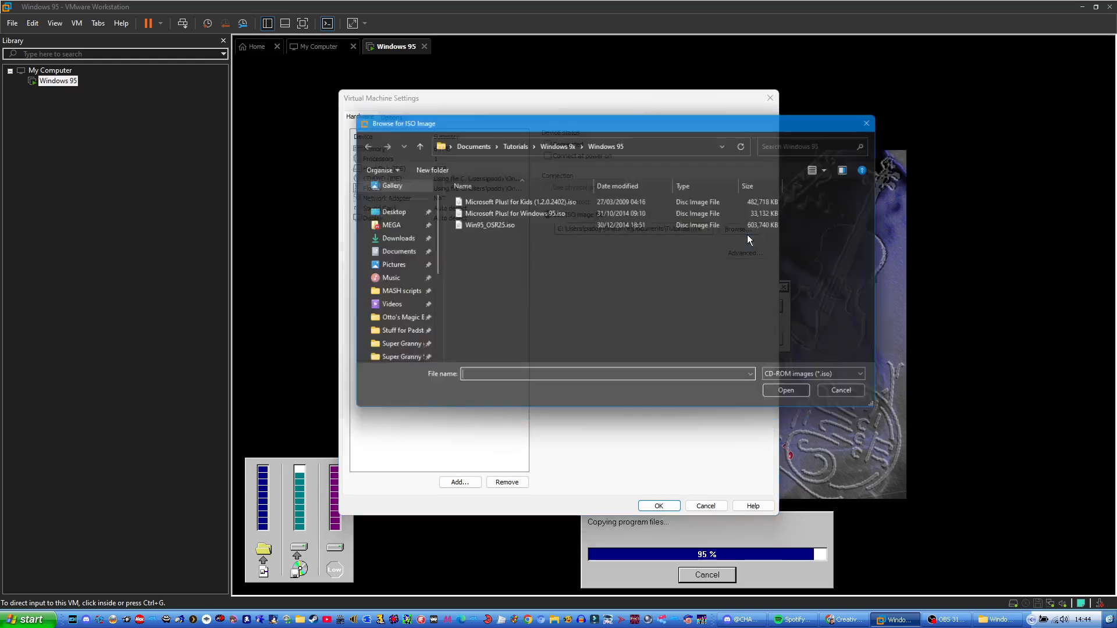
pyautogui.click(380, 224)
pyautogui.click(387, 237)
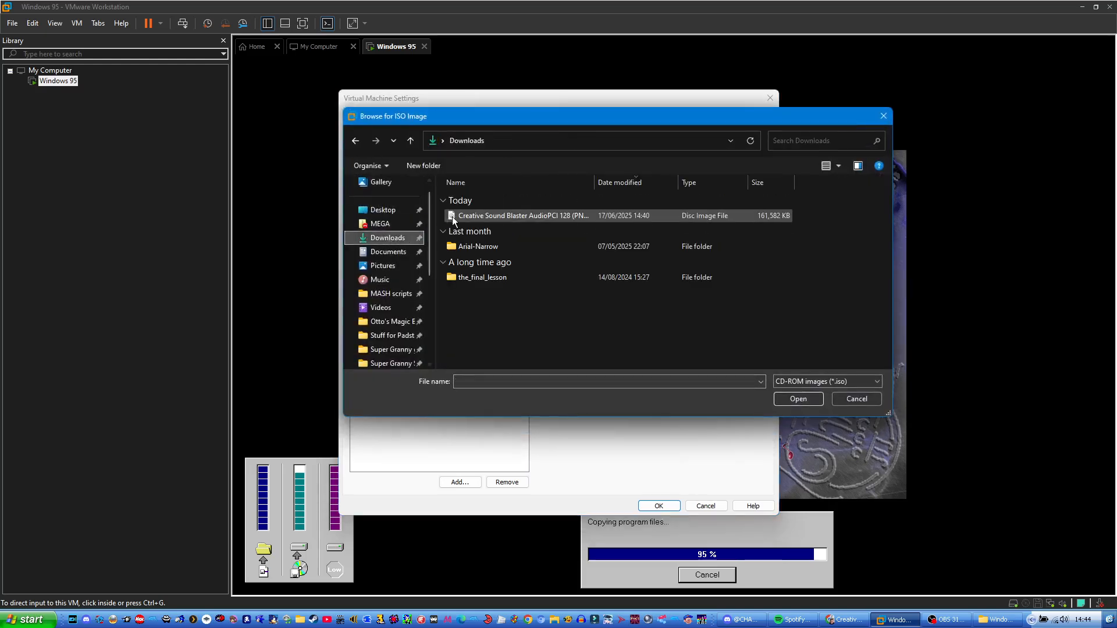
pyautogui.click(460, 216)
pyautogui.click(798, 400)
pyautogui.click(547, 144)
pyautogui.click(659, 506)
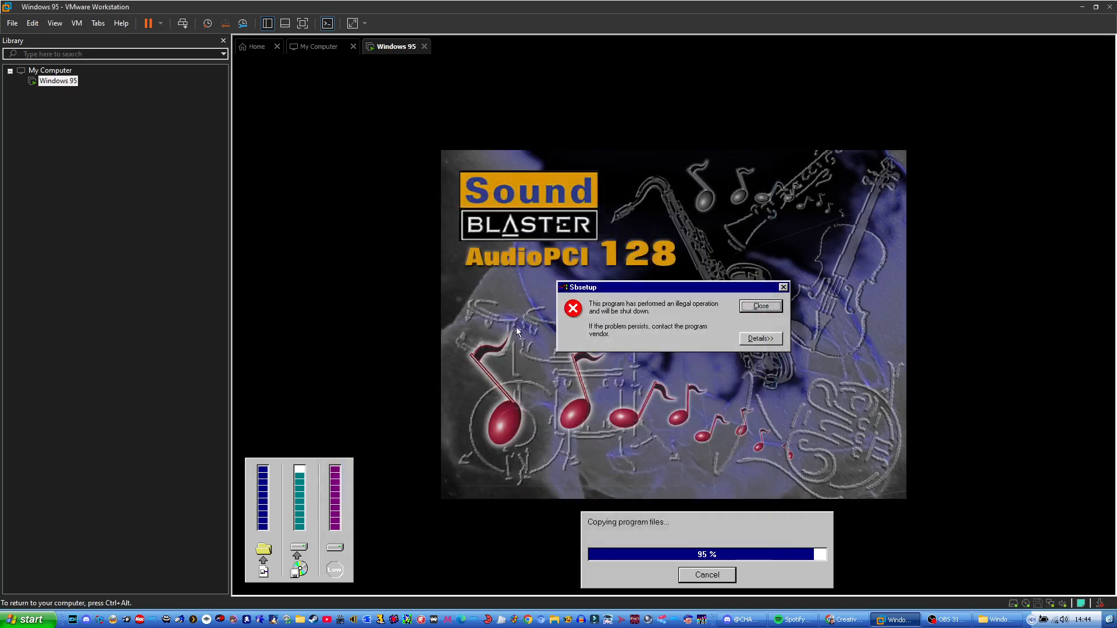
pyautogui.click(755, 311)
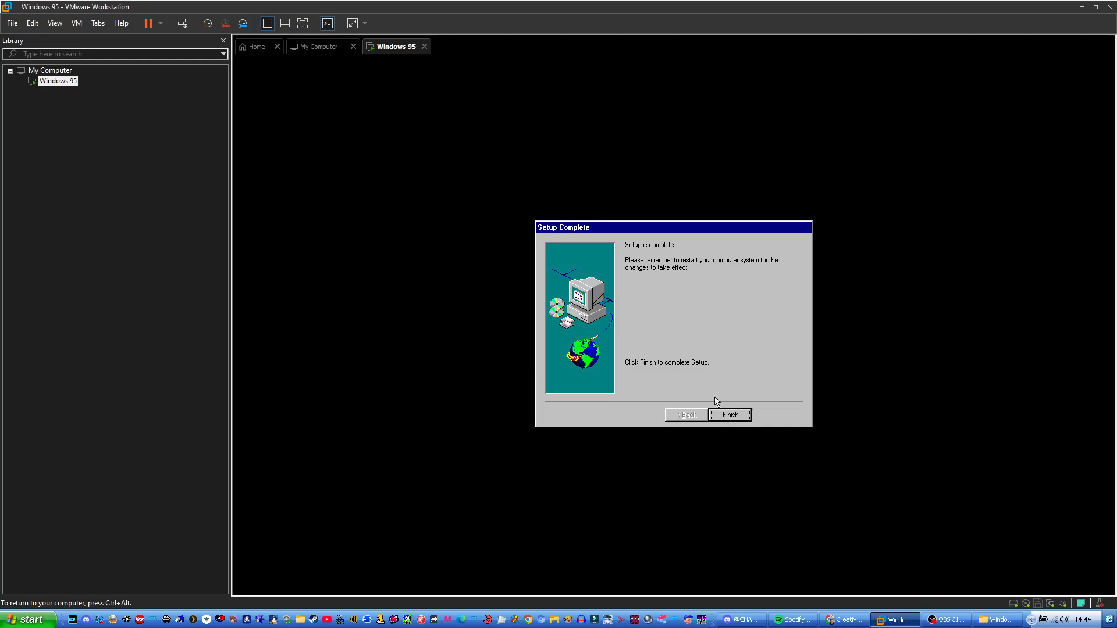
# Finish the Sound Blaster setup, skip online registration, and close the AudioPCI 128 folder window
pyautogui.click(724, 417)
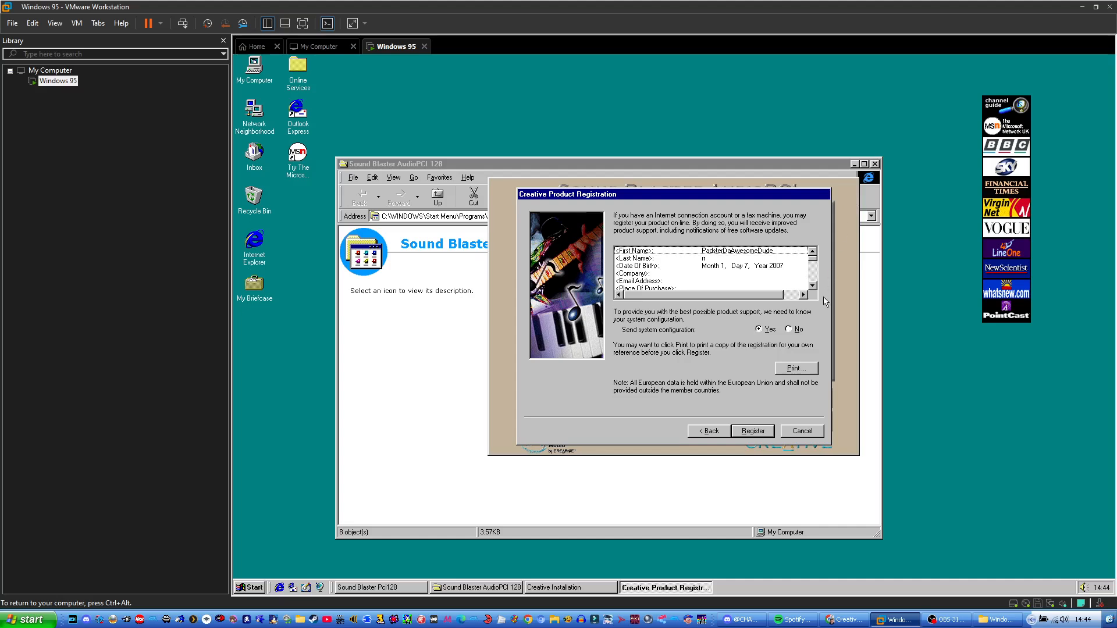
pyautogui.click(802, 432)
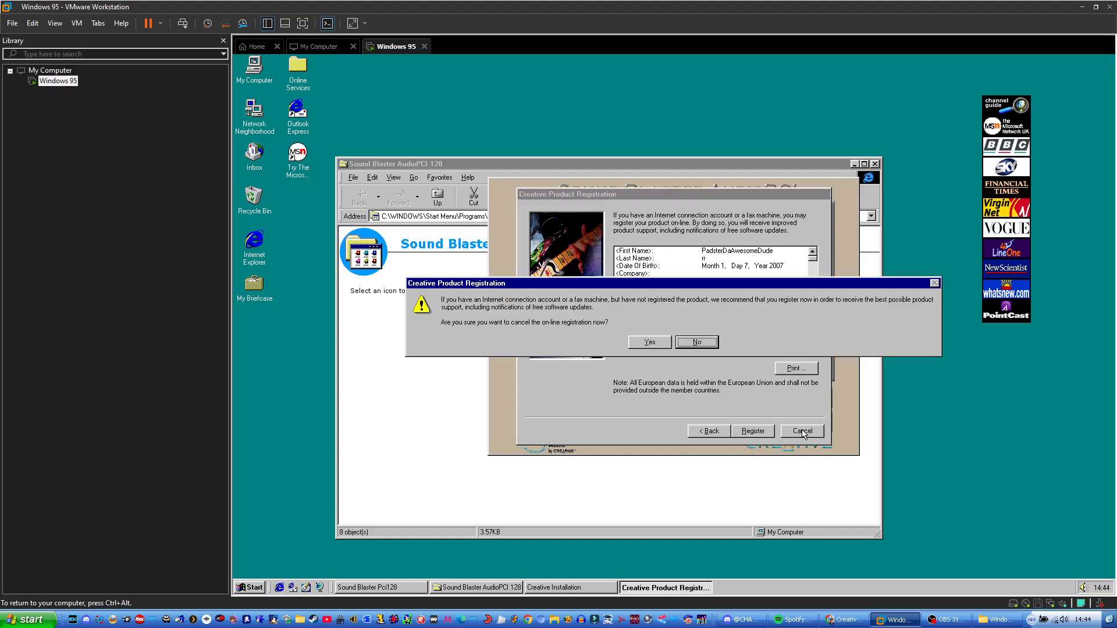
pyautogui.click(652, 343)
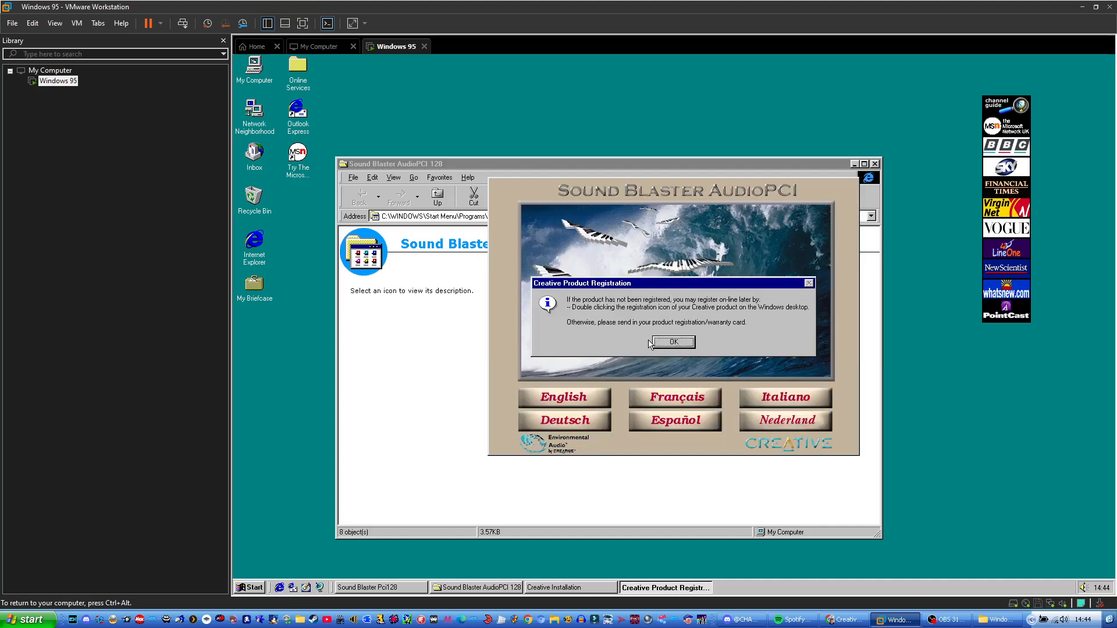
pyautogui.click(673, 342)
pyautogui.click(875, 163)
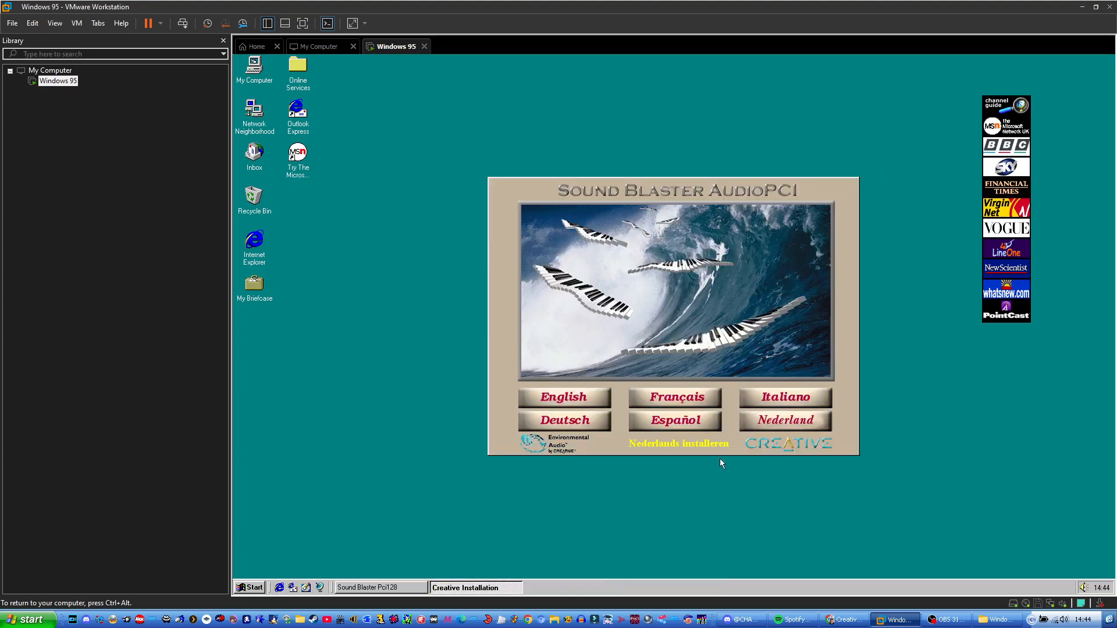
# Choose English in the Sound Blaster splash, dismiss the CD error, and drag Register Sound Blaster PCI128 onto the Recycle Bin
pyautogui.hotkey('ctrl', 'alt')
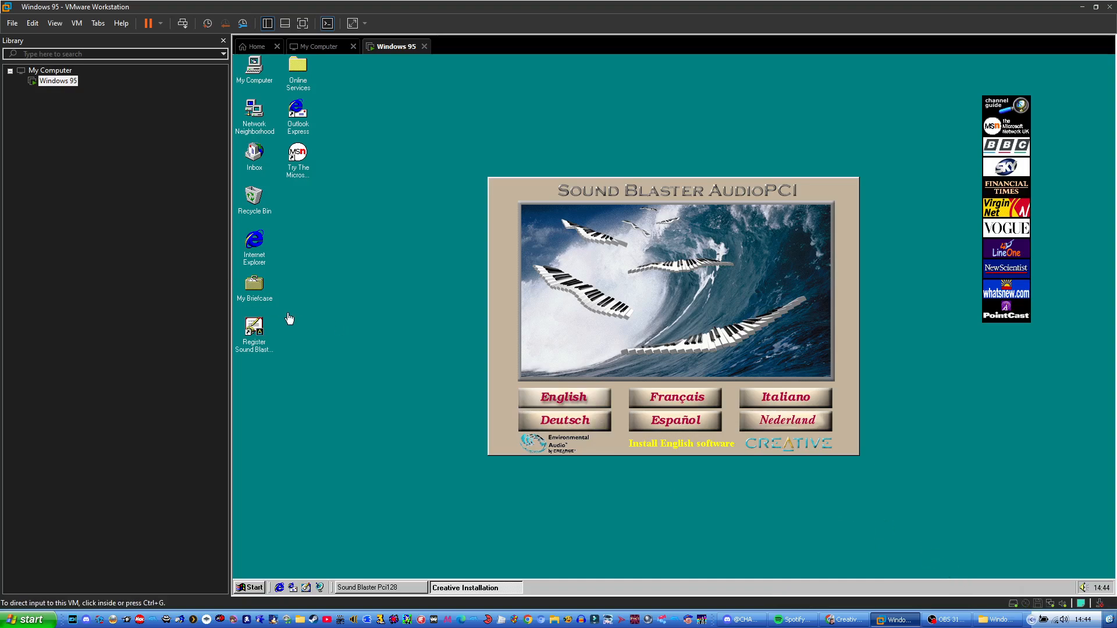
pyautogui.click(465, 384)
pyautogui.click(243, 281)
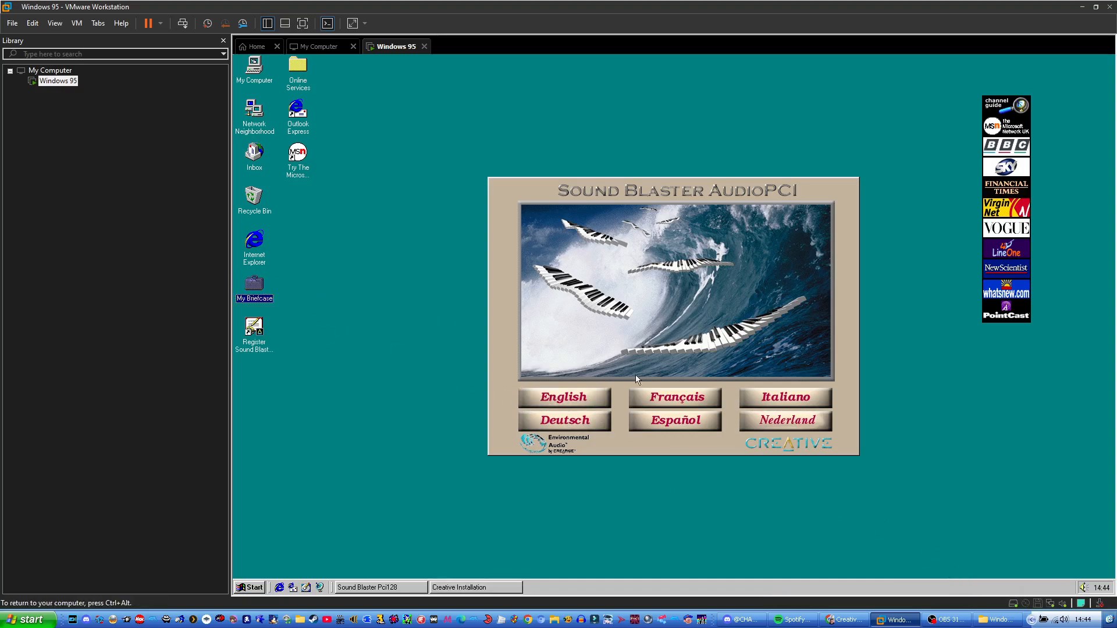
pyautogui.click(549, 399)
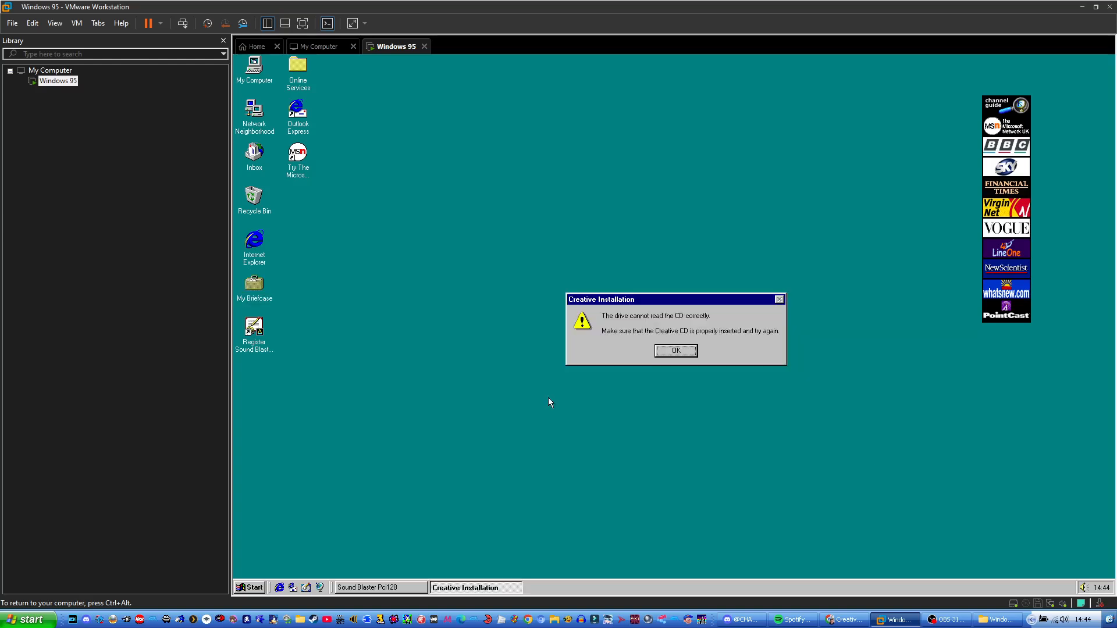
pyautogui.click(676, 351)
pyautogui.click(244, 338)
pyautogui.moveTo(249, 328); pyautogui.dragTo(249, 202)
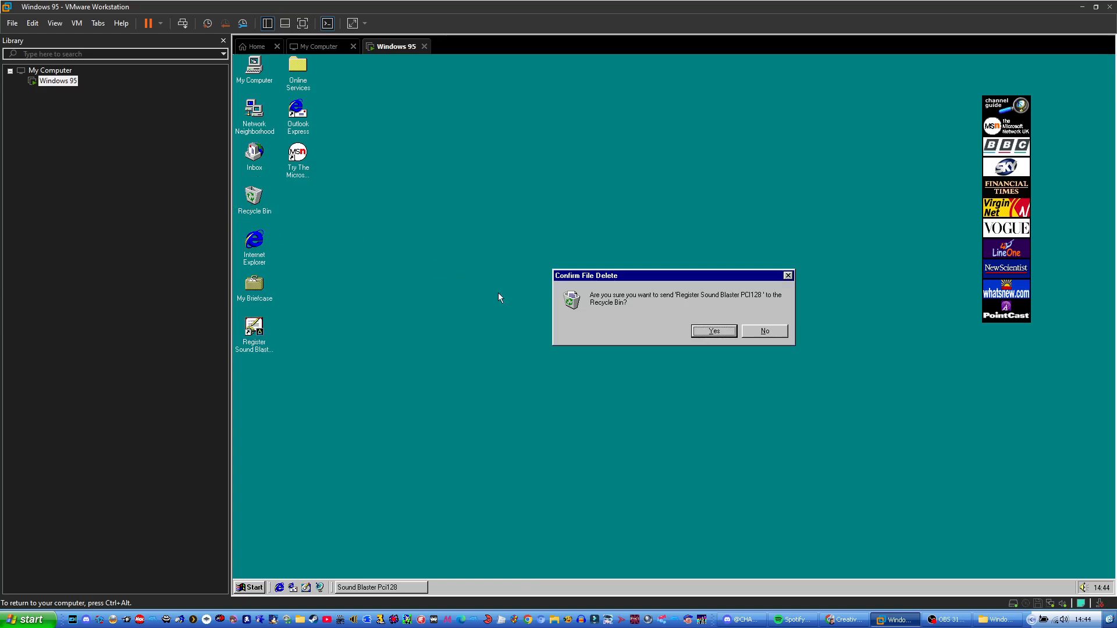
# Confirm deleting the registration shortcut and empty the Recycle Bin
pyautogui.click(704, 330)
pyautogui.rightClick(255, 205)
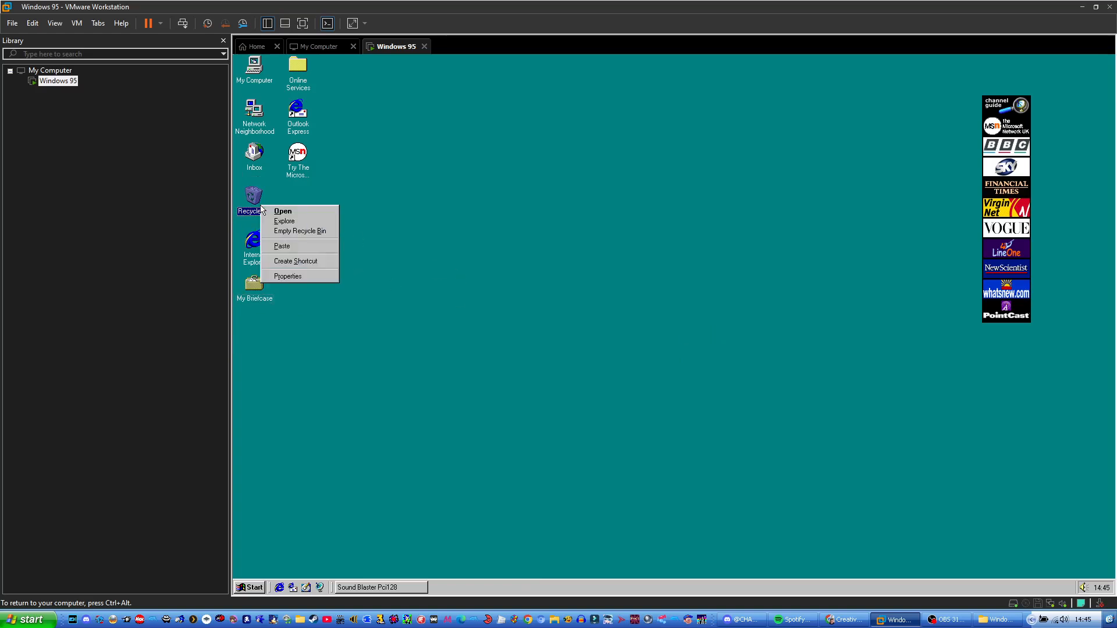
pyautogui.click(291, 232)
pyautogui.click(721, 334)
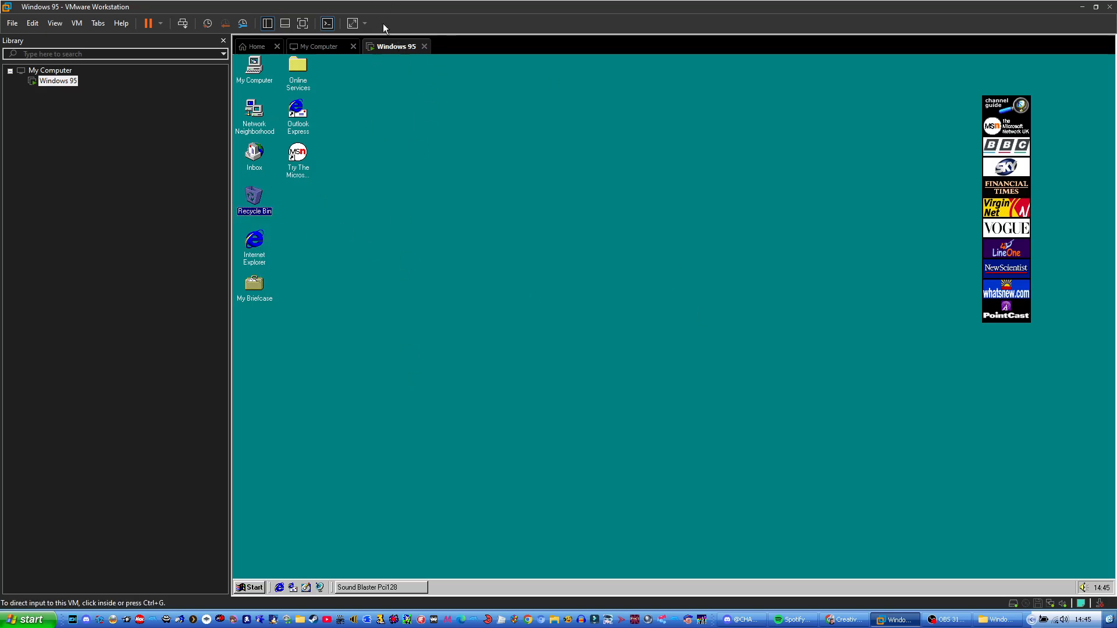
# Restart Windows 95 from the Start menu's Shut Down dialog
pyautogui.click(357, 447)
pyautogui.hotkey('ctrl', 'alt')
pyautogui.click(261, 594)
pyautogui.hotkey('ctrl', 'alt')
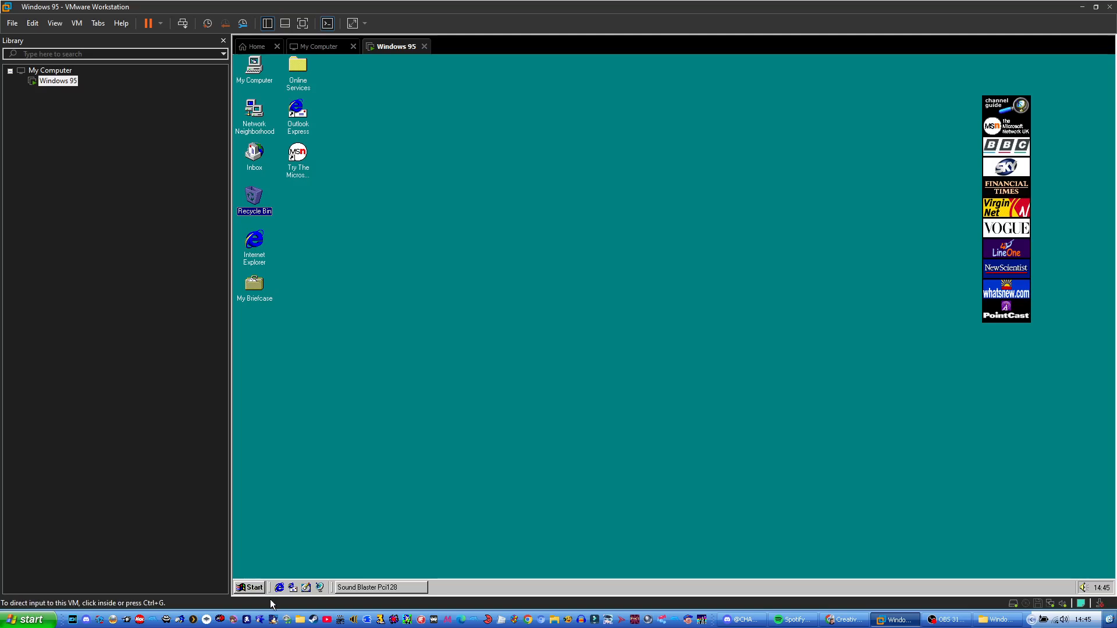
pyautogui.click(260, 593)
pyautogui.press('super')
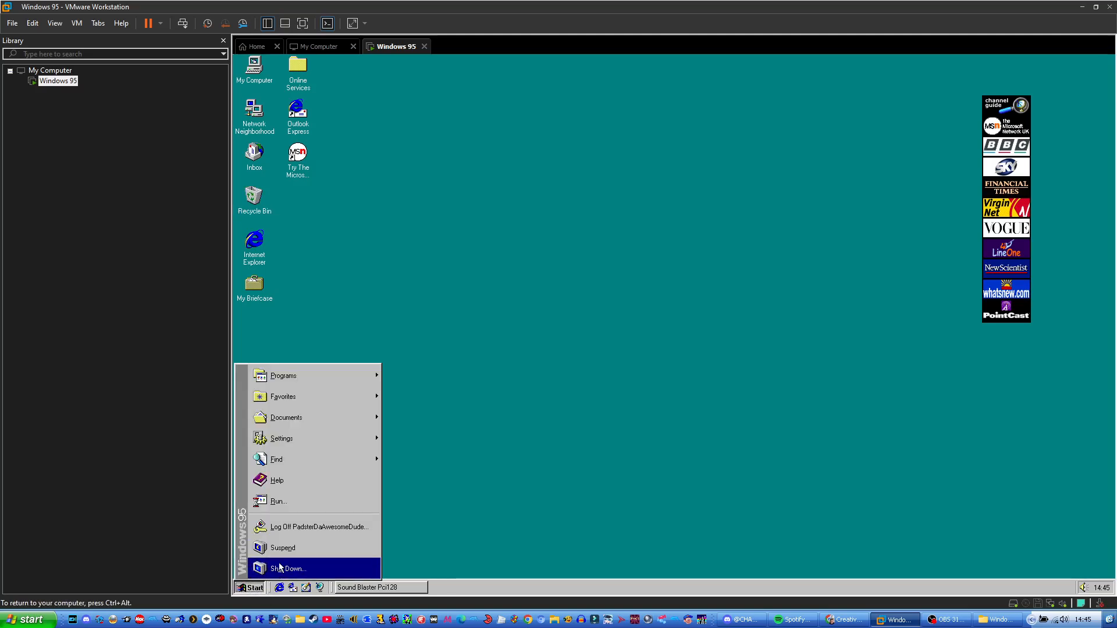
pyautogui.click(279, 568)
pyautogui.click(635, 299)
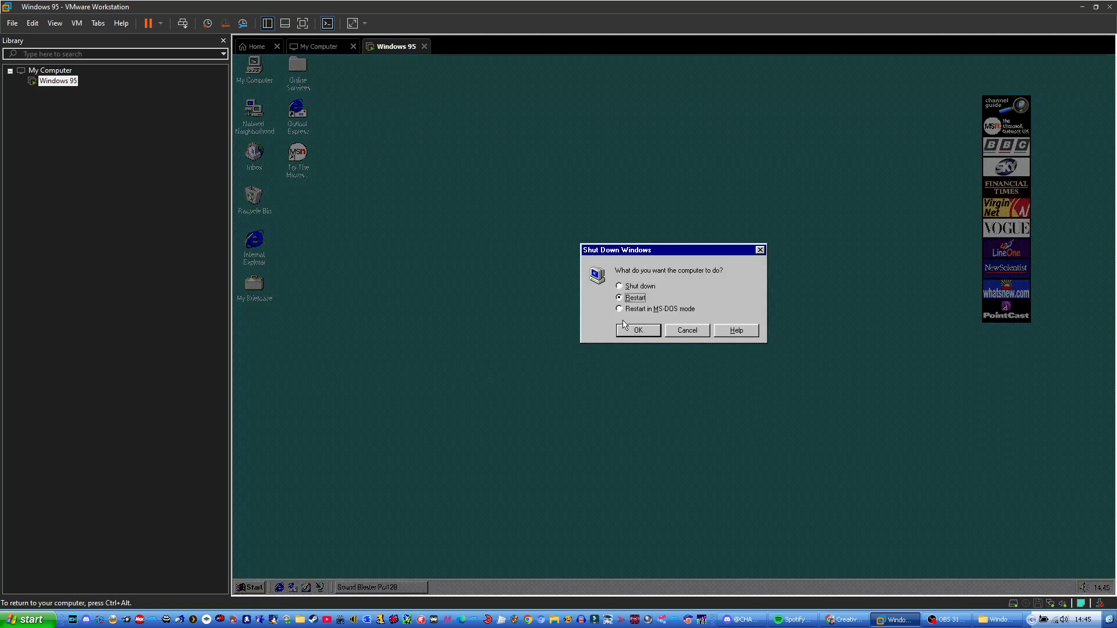
pyautogui.click(624, 331)
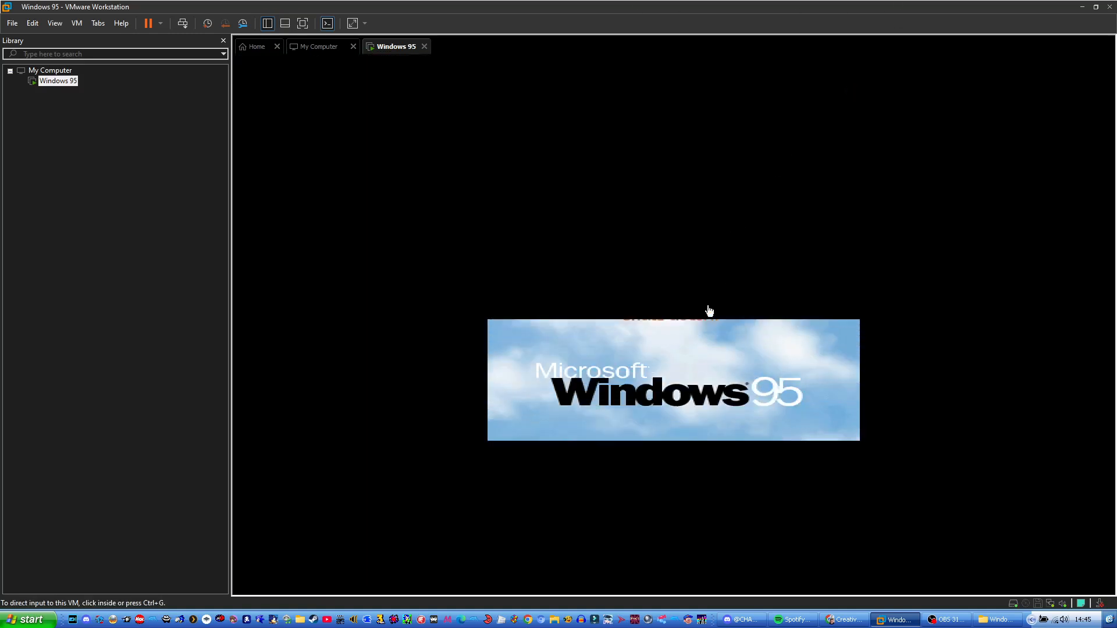
# Open the CD/DVD drive settings and browse for an ISO image file
pyautogui.hotkey('ctrl', 'alt')
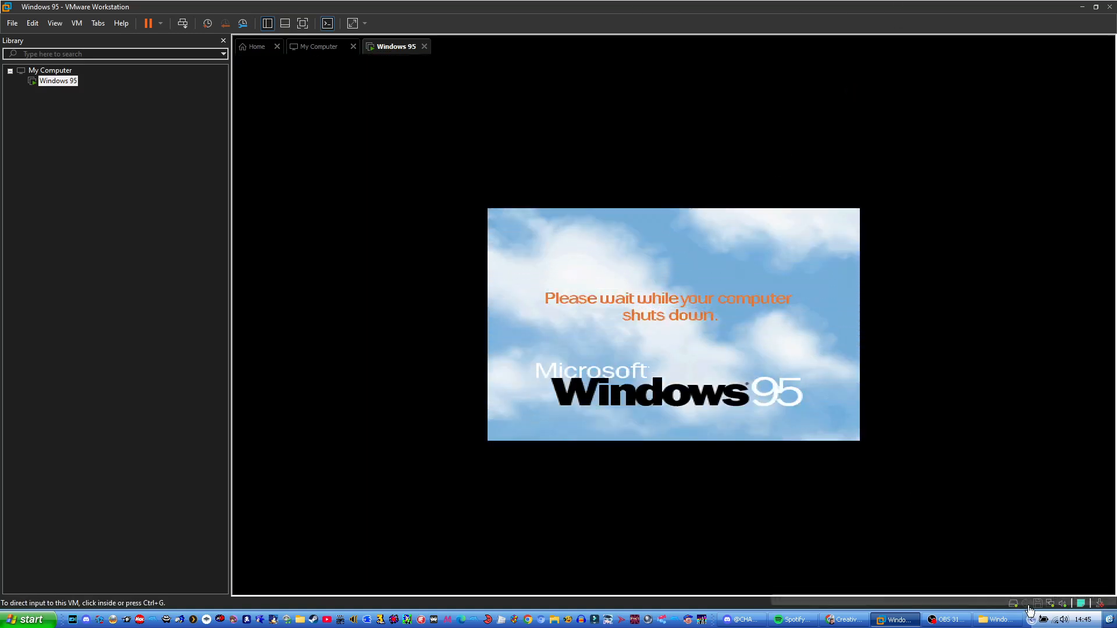
pyautogui.rightClick(1027, 605)
pyautogui.click(1039, 602)
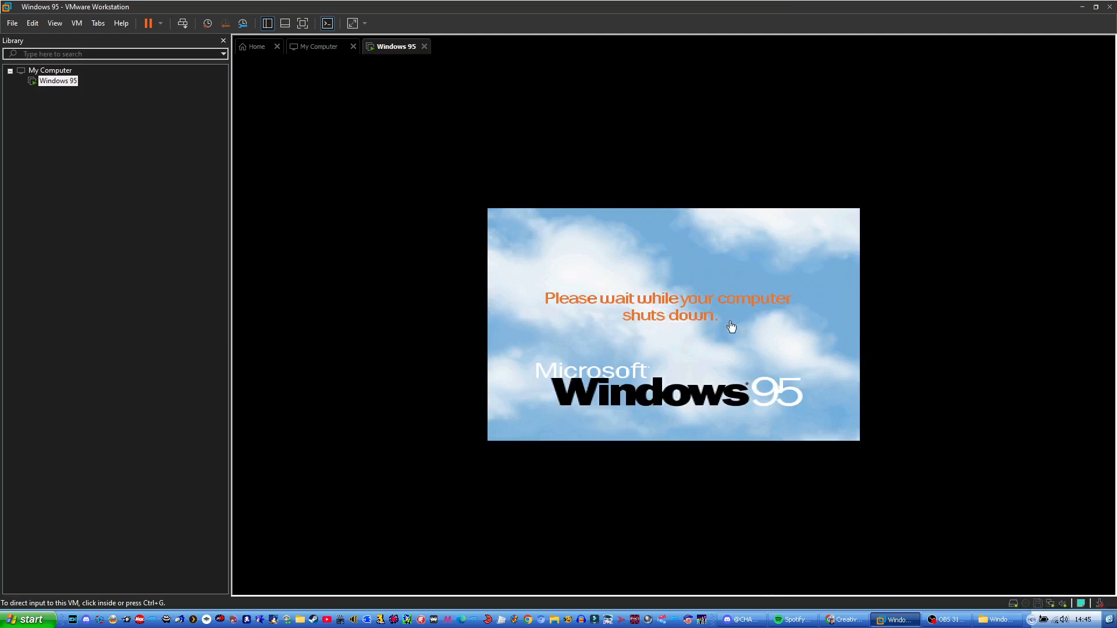
pyautogui.click(705, 505)
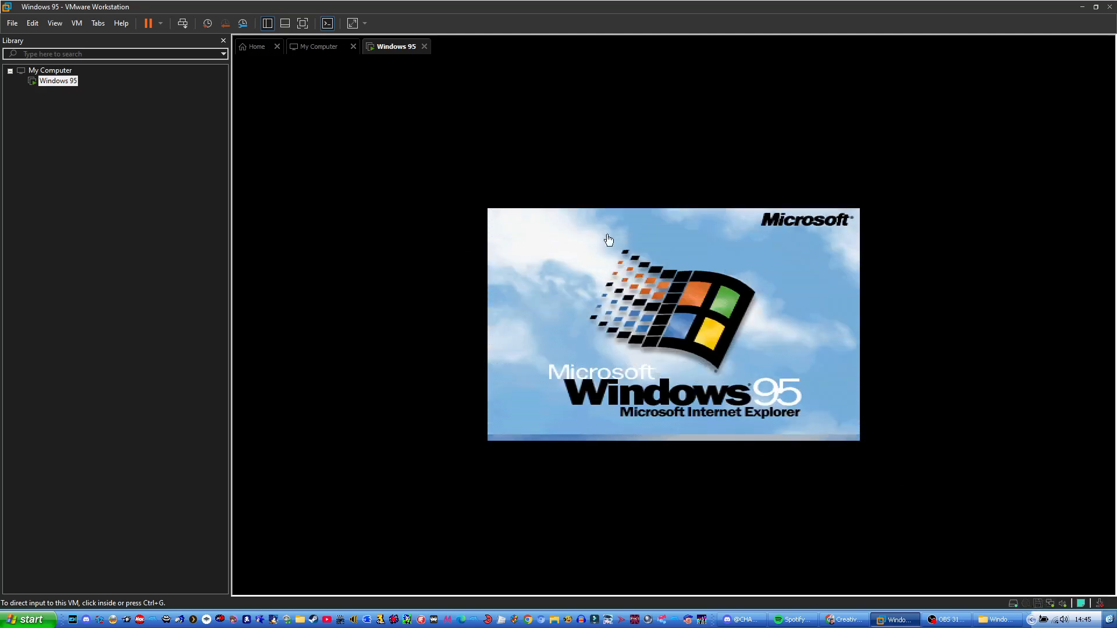
pyautogui.doubleClick(1025, 603)
pyautogui.click(739, 230)
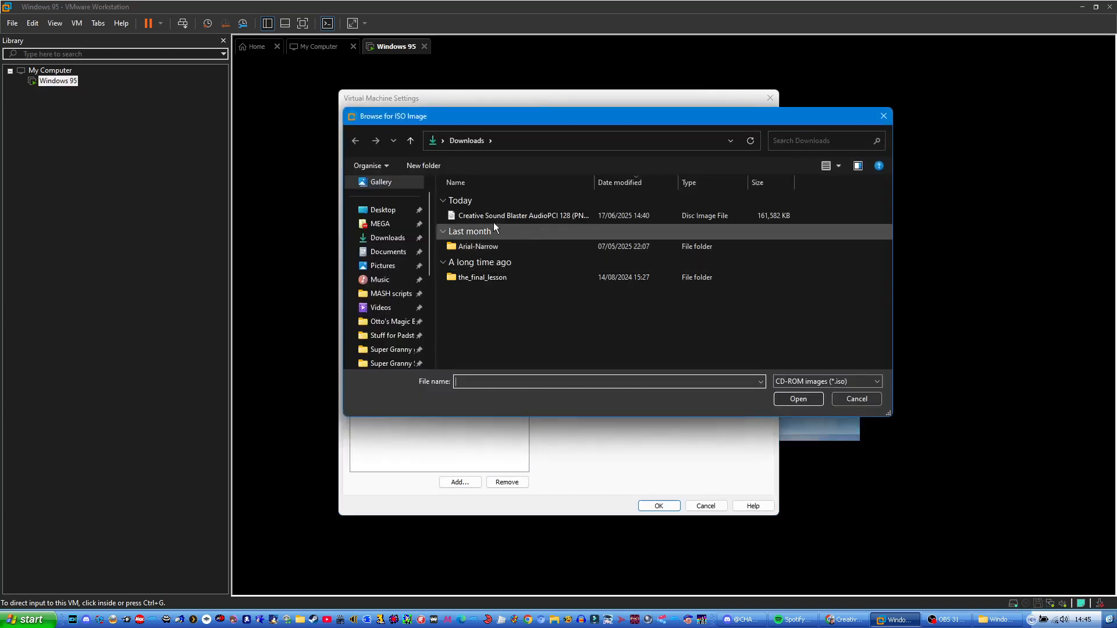
# Cut the Creative Sound Blaster ISO from the Downloads folder
pyautogui.click(388, 251)
pyautogui.scroll(-20, 542, 317)
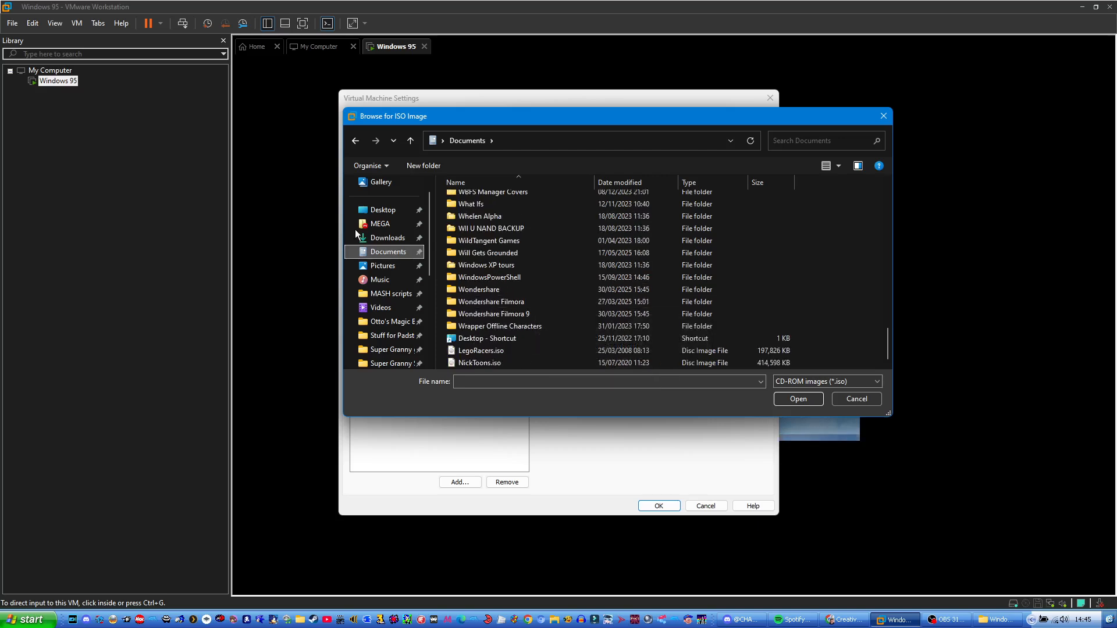
pyautogui.click(388, 238)
pyautogui.click(484, 215)
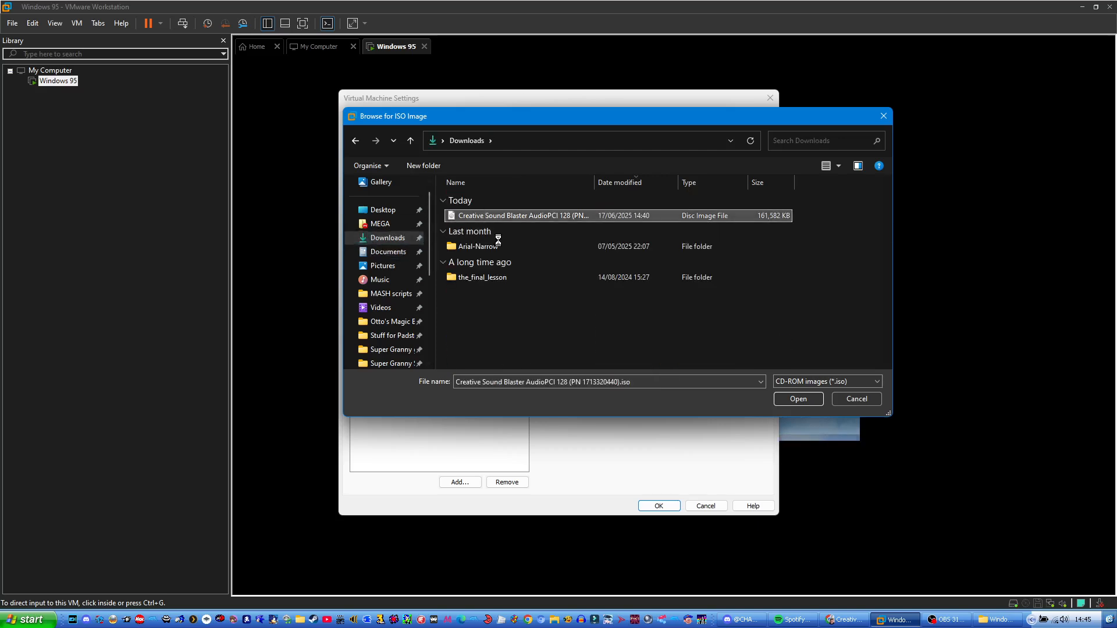
pyautogui.rightClick(484, 214)
pyautogui.click(531, 380)
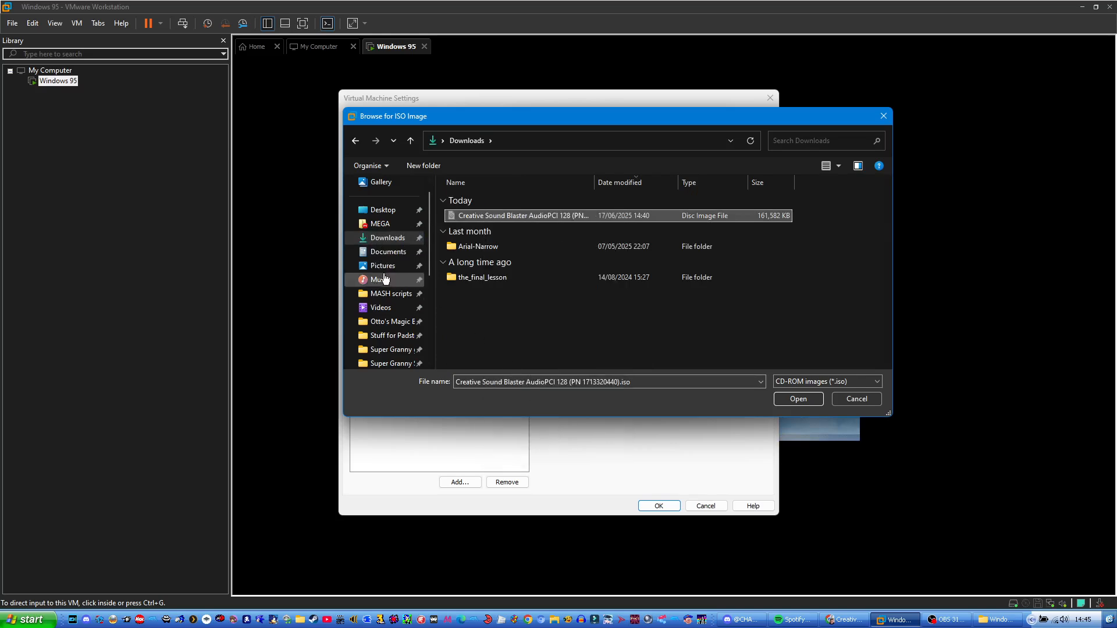
# Paste the Sound Blaster ISO into Documents\Tutorials\Windows 9x
pyautogui.click(388, 252)
pyautogui.scroll(-10, 506, 314)
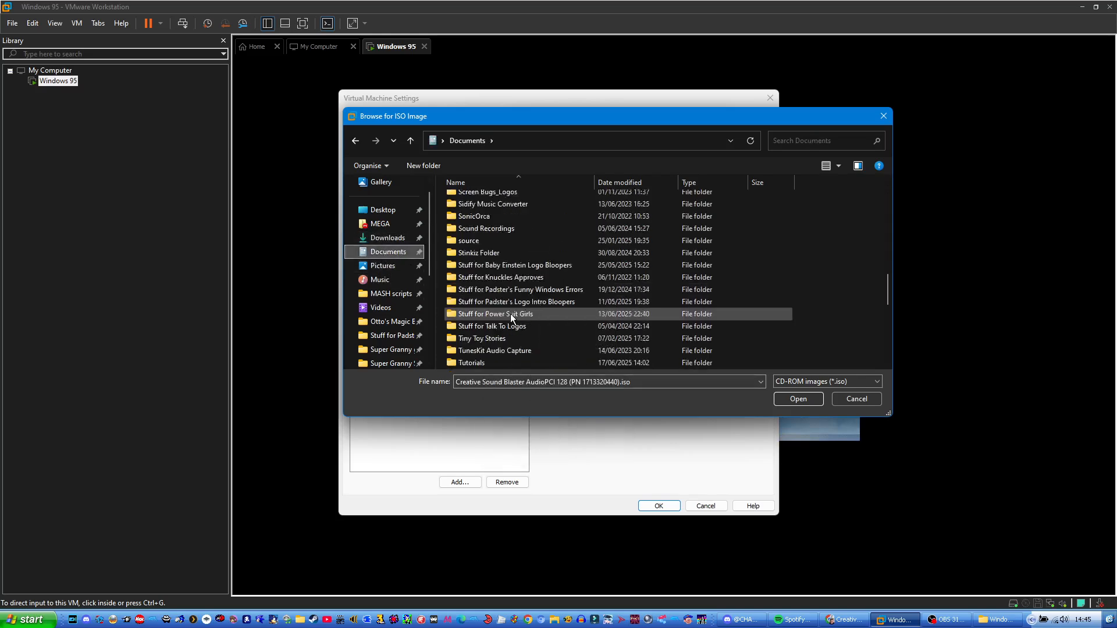
pyautogui.scroll(-2, 505, 323)
pyautogui.scroll(4, 505, 327)
pyautogui.doubleClick(485, 247)
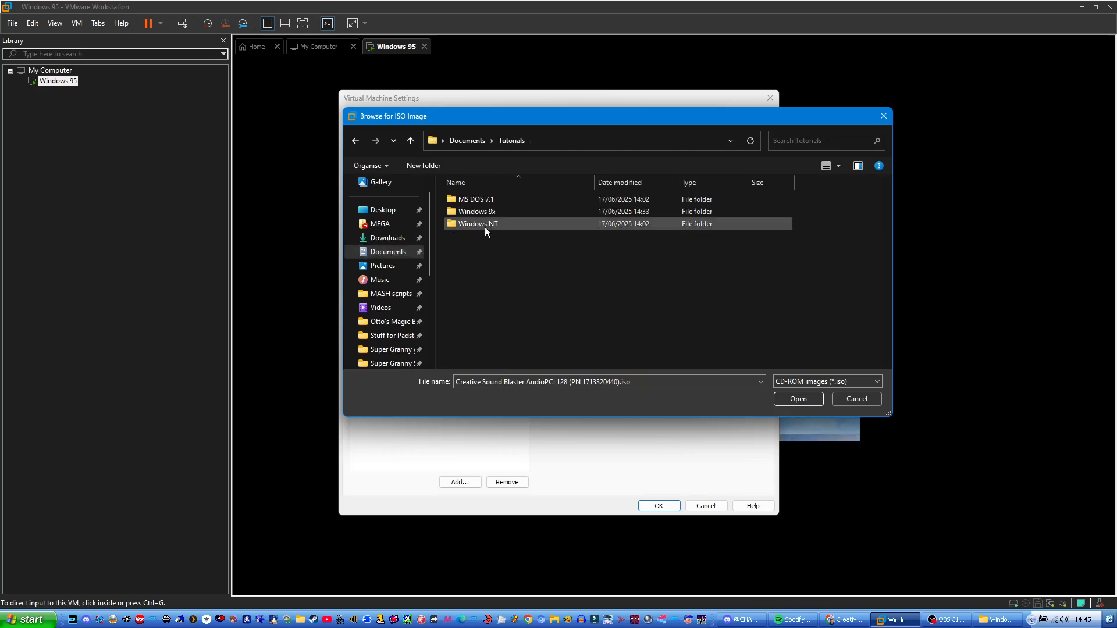
pyautogui.doubleClick(489, 213)
pyautogui.rightClick(523, 314)
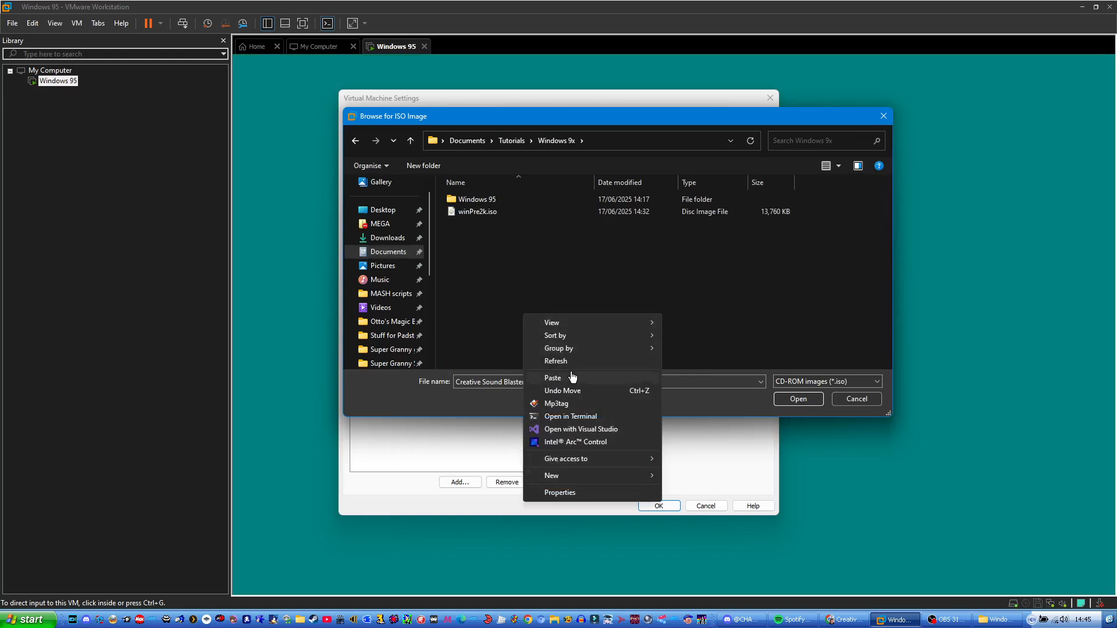
pyautogui.click(570, 377)
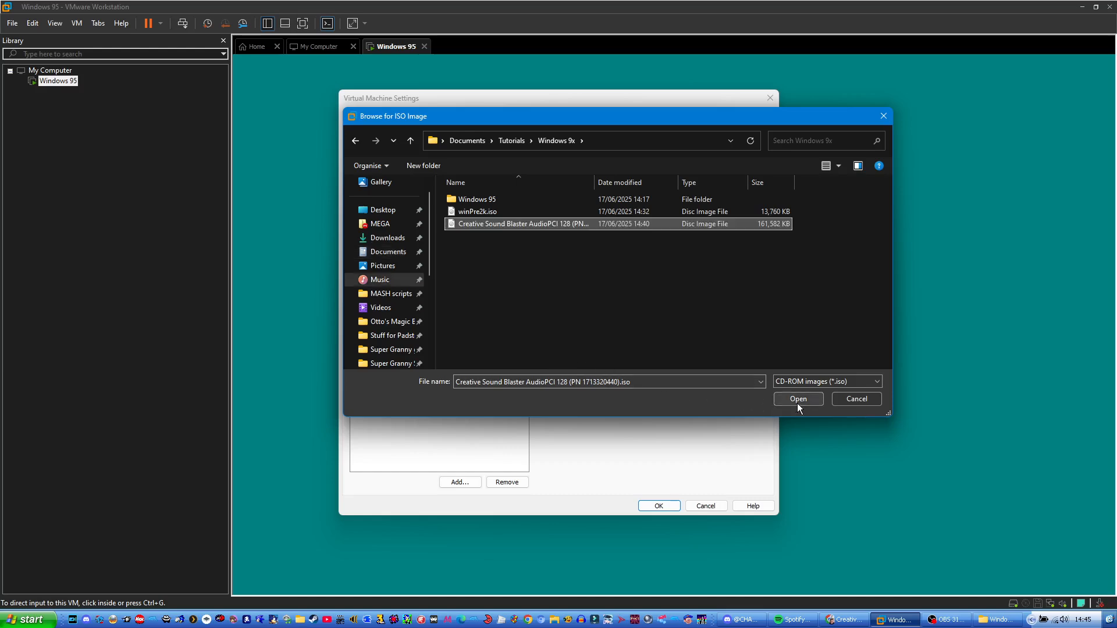
# Load the moved Sound Blaster ISO as the CD image and dismiss the network password prompt
pyautogui.click(798, 404)
pyautogui.click(670, 505)
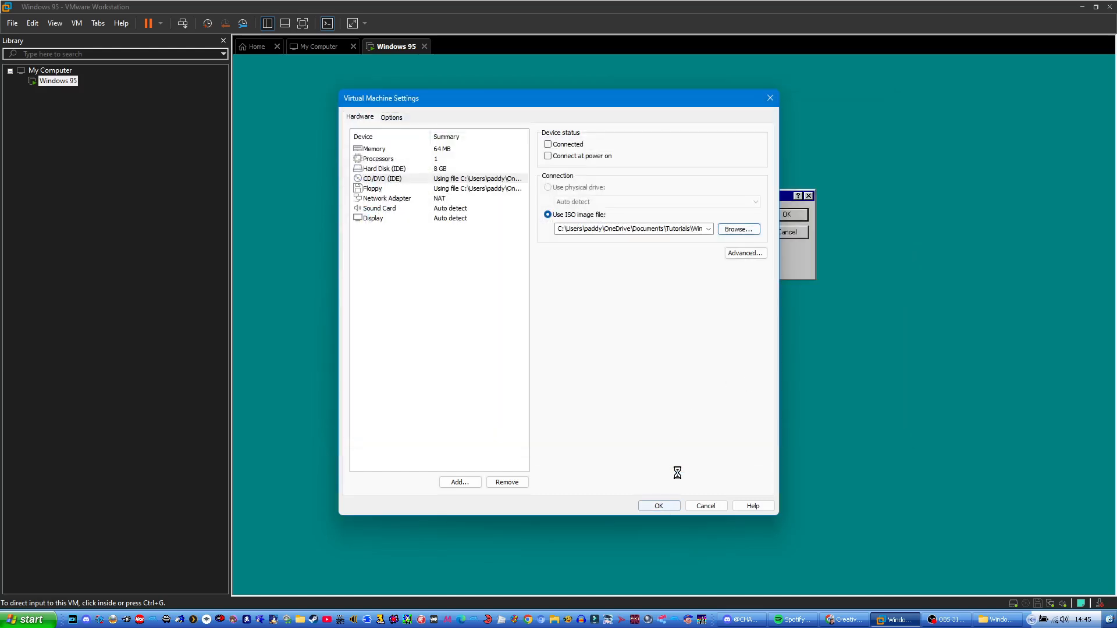
pyautogui.click(674, 325)
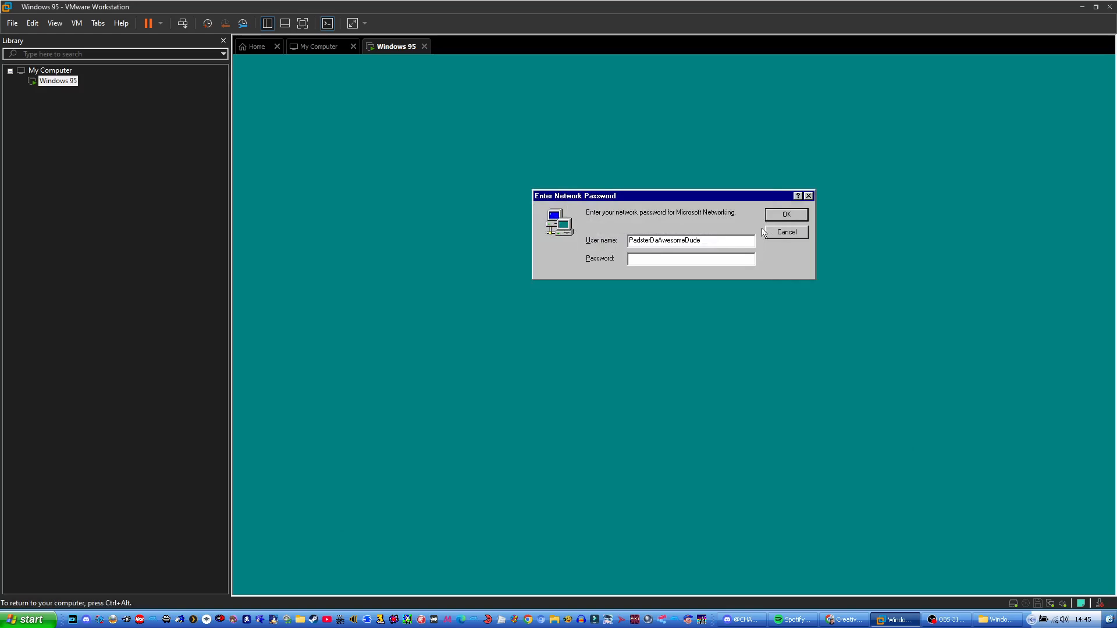
pyautogui.click(787, 219)
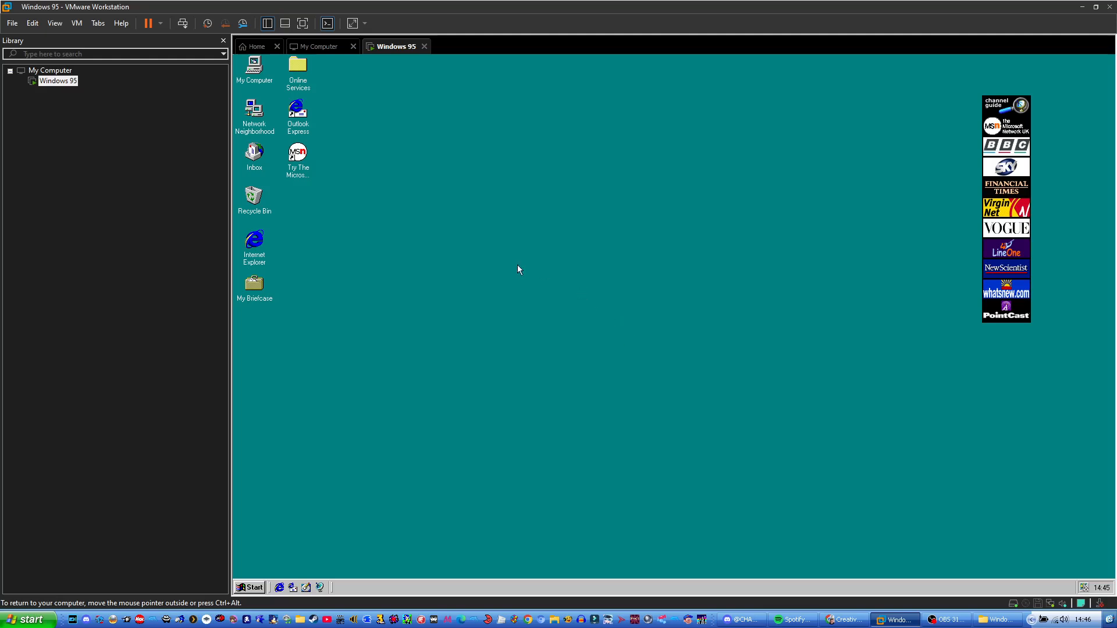
# Open the Sounds settings from the Windows 95 Control Panel
pyautogui.rightClick(395, 320)
pyautogui.click(299, 513)
pyautogui.click(251, 589)
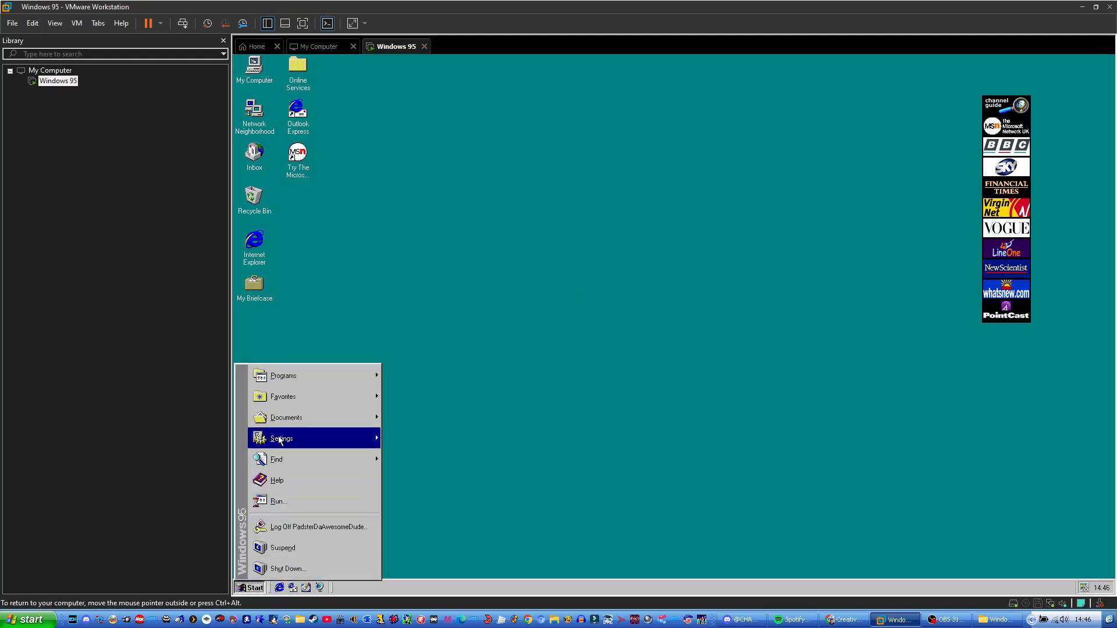
pyautogui.moveTo(360, 441)
pyautogui.click(411, 434)
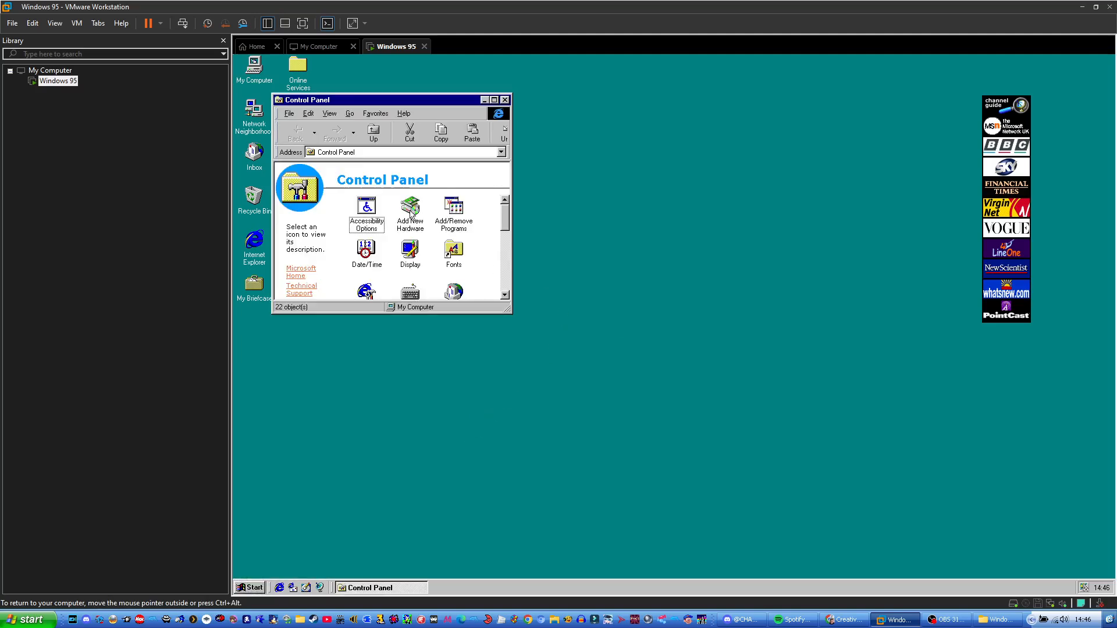
pyautogui.moveTo(505, 218); pyautogui.dragTo(511, 284)
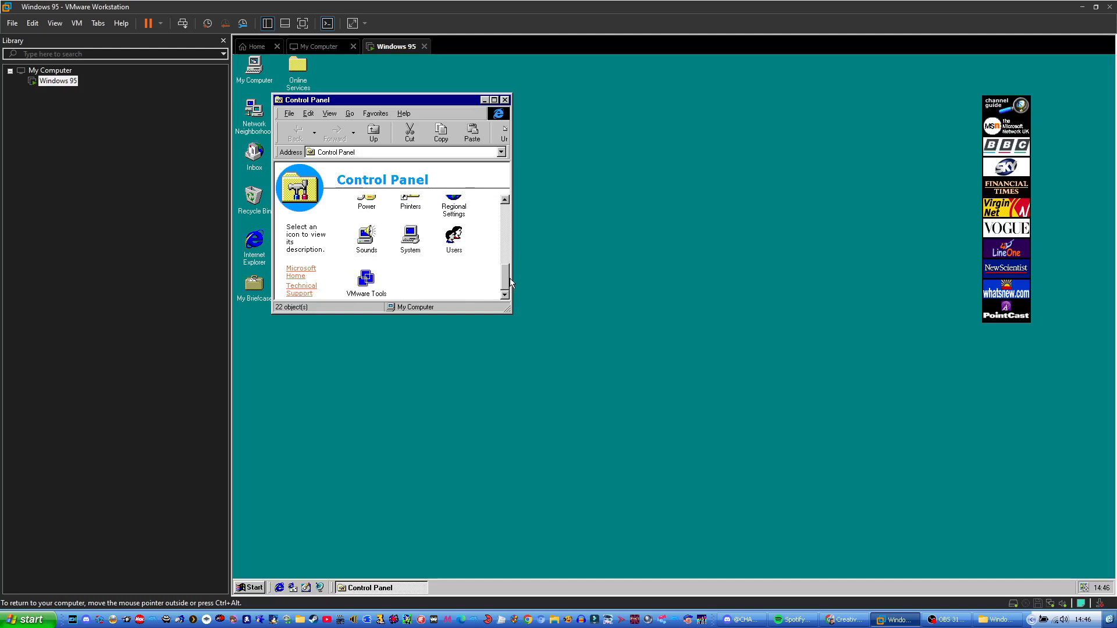
pyautogui.doubleClick(364, 239)
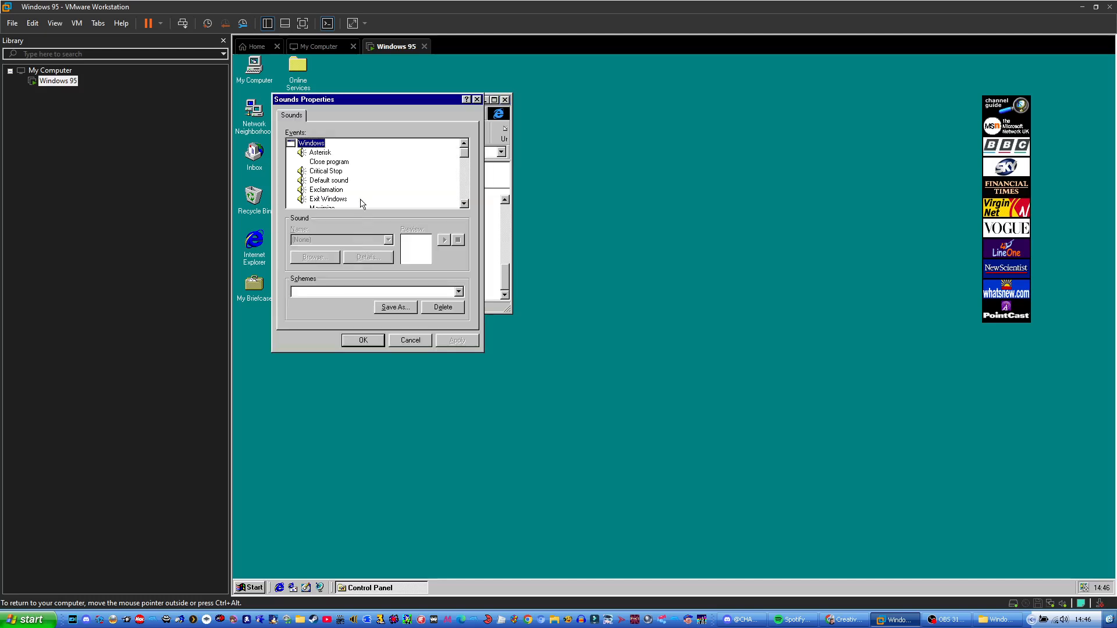
# Assign The Microsoft Sound to Start Windows, apply it, and preview it
pyautogui.moveTo(464, 154); pyautogui.dragTo(468, 180)
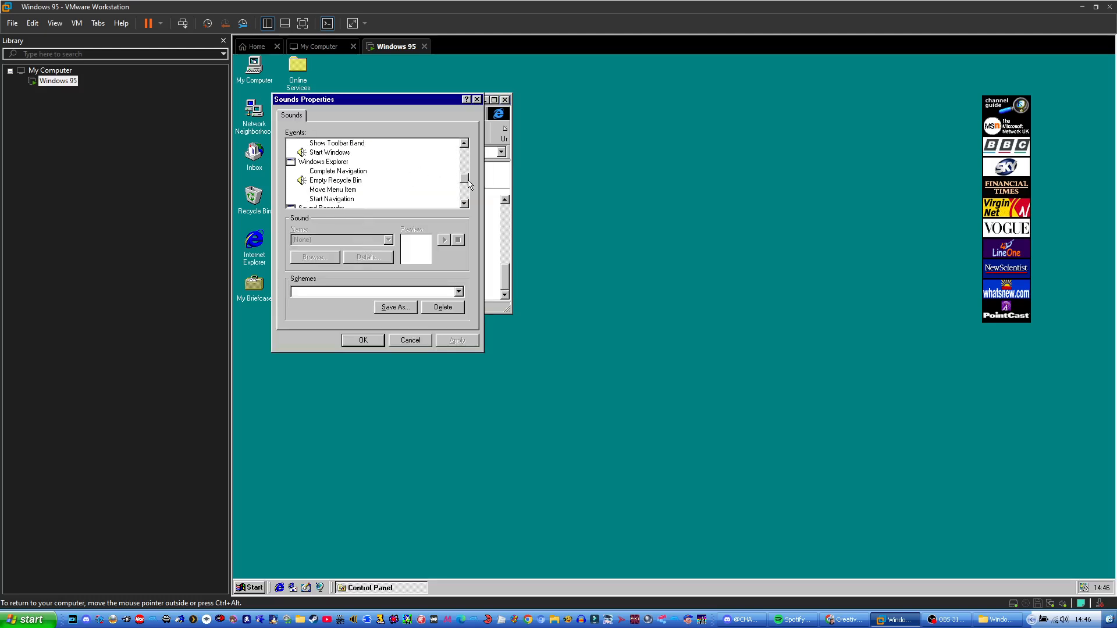
pyautogui.click(326, 155)
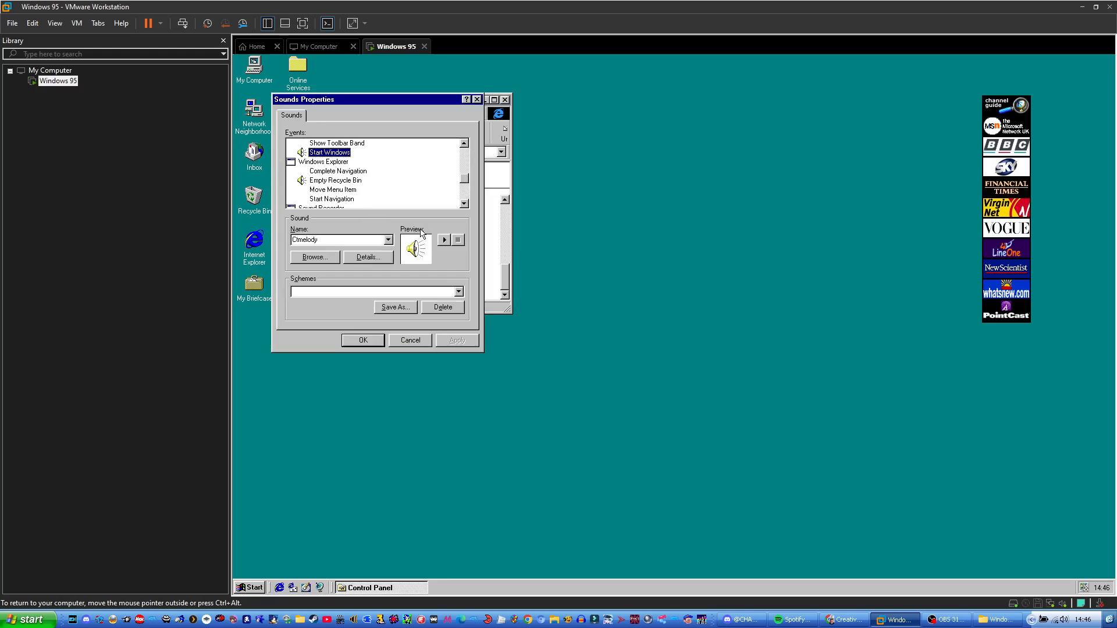
pyautogui.click(443, 239)
pyautogui.click(388, 240)
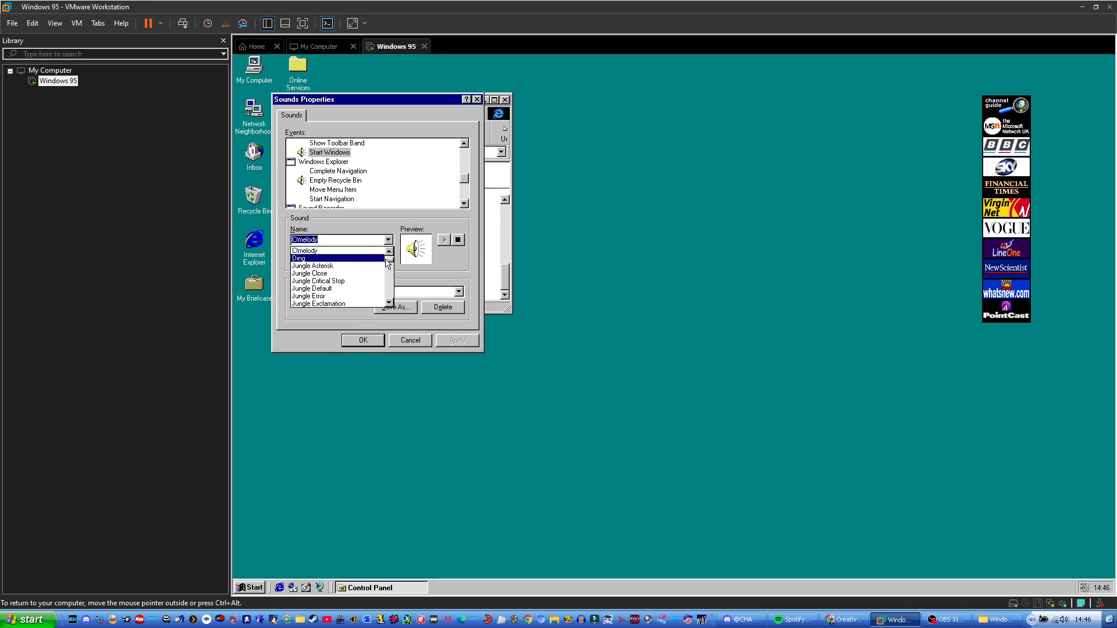
pyautogui.moveTo(392, 260); pyautogui.dragTo(386, 294)
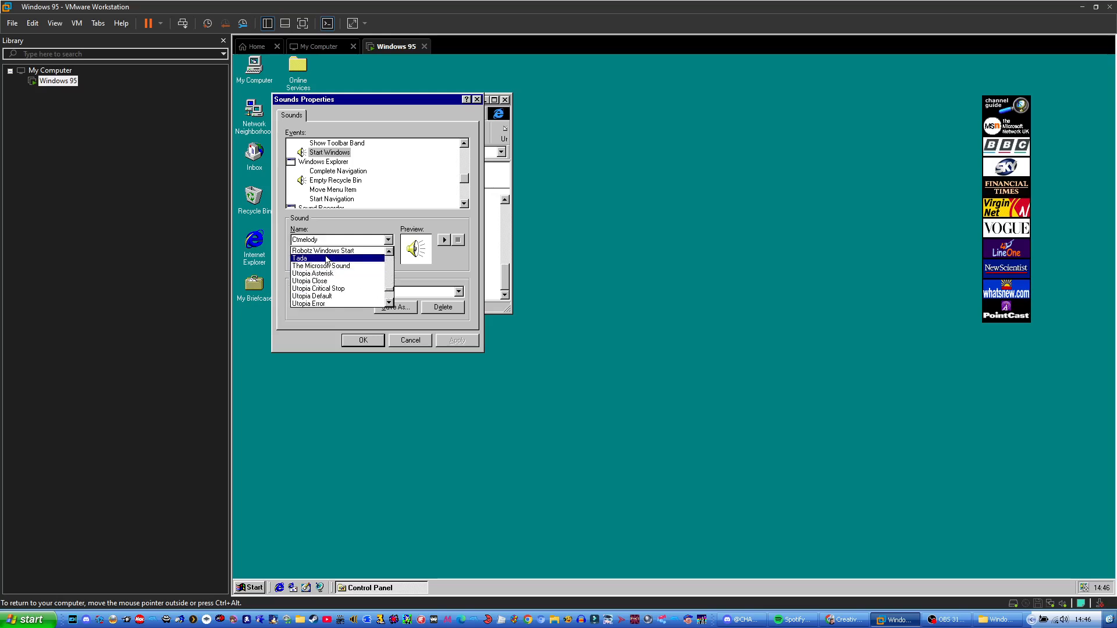
pyautogui.click(326, 266)
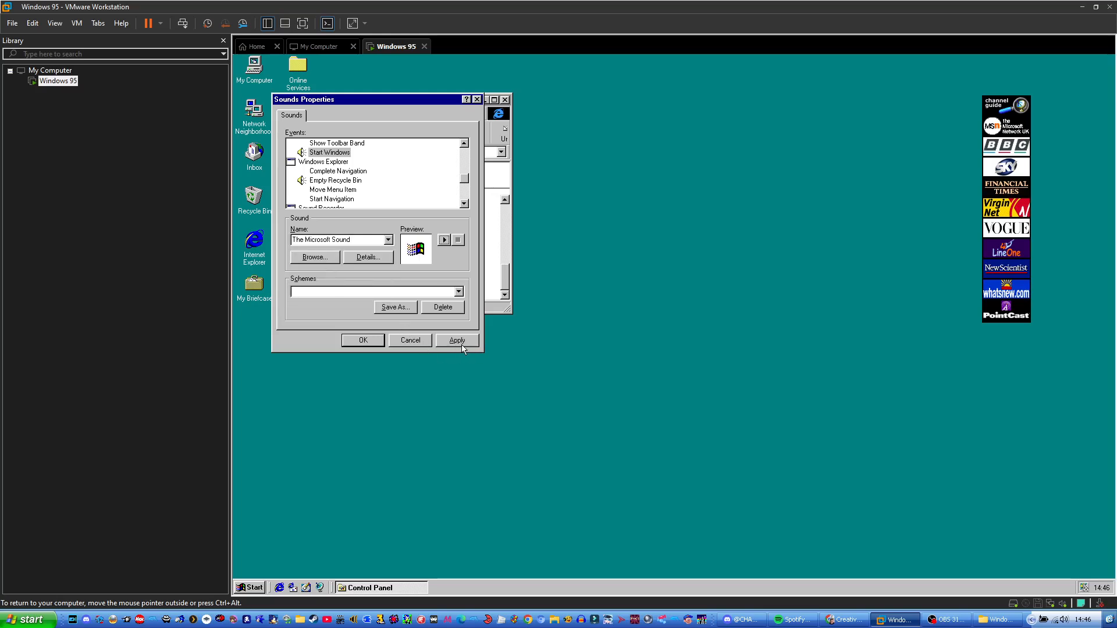
pyautogui.click(459, 344)
pyautogui.click(445, 242)
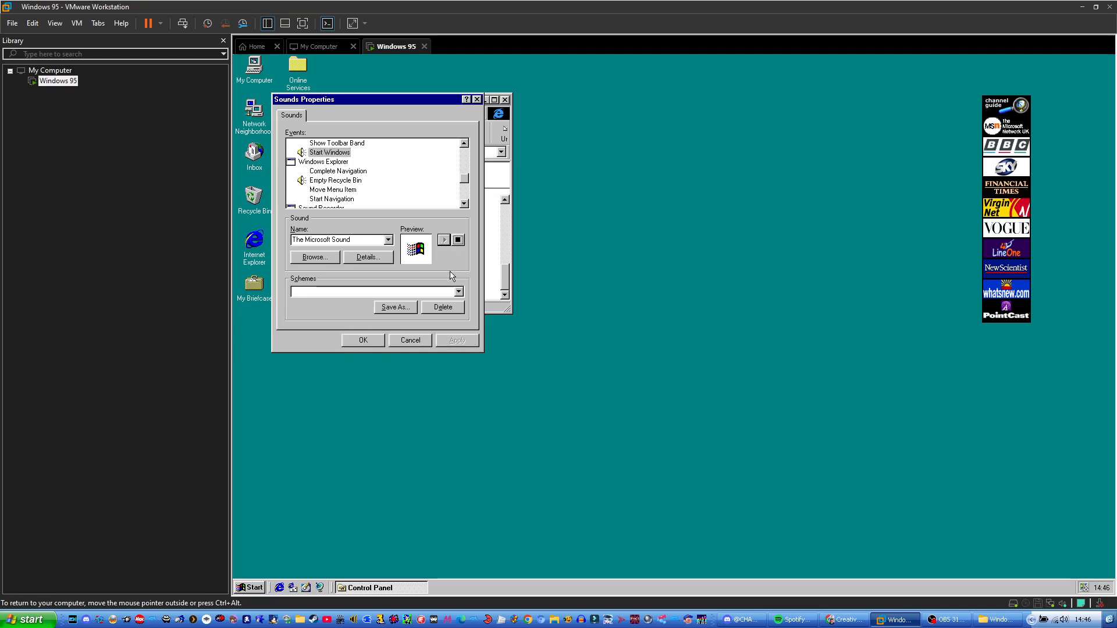
# Switch the sound scheme to Windows Default without saving the previous one and apply it
pyautogui.click(456, 292)
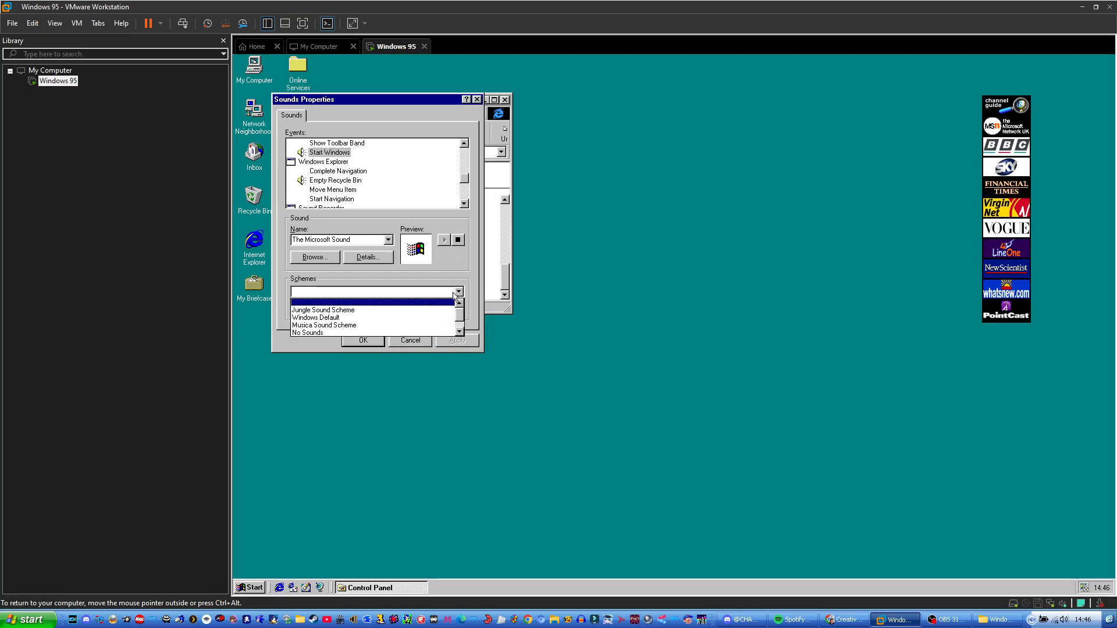
pyautogui.click(416, 326)
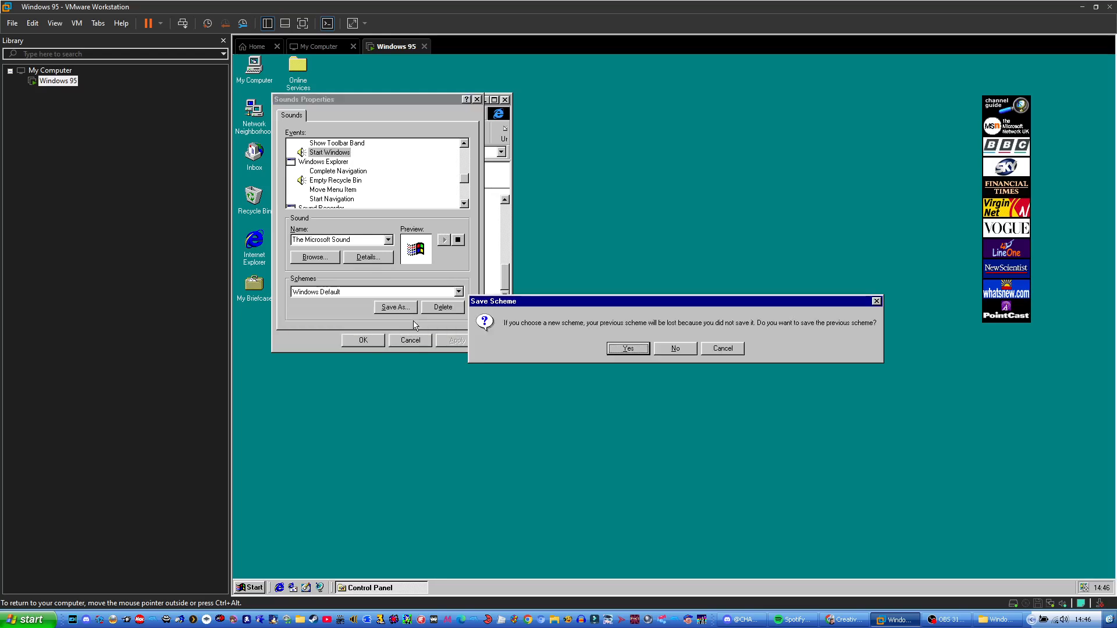
pyautogui.click(637, 351)
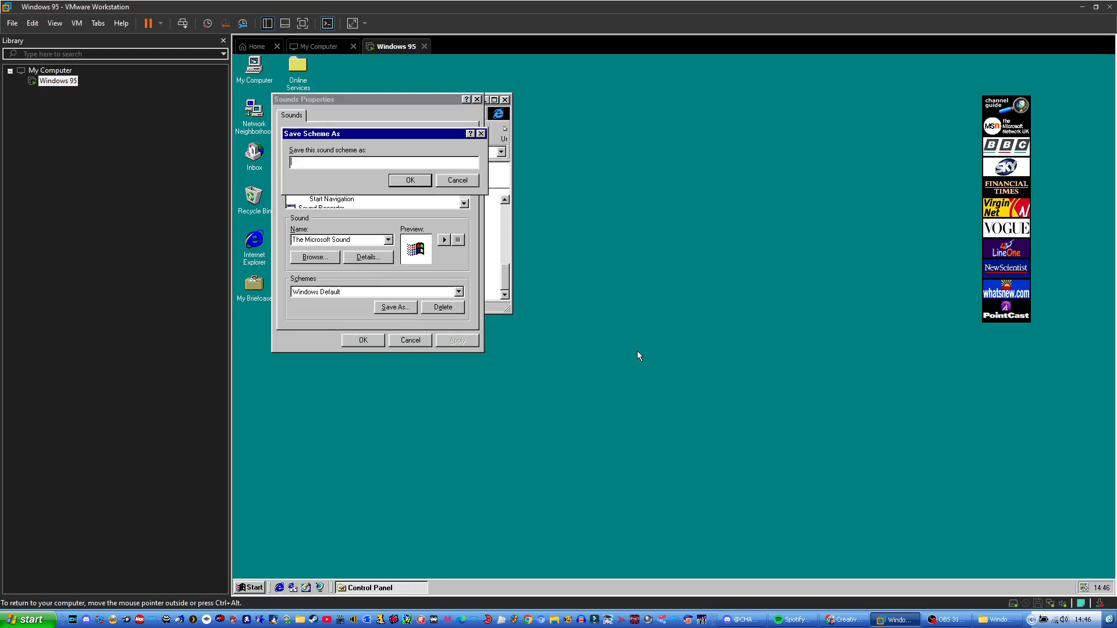
pyautogui.click(459, 182)
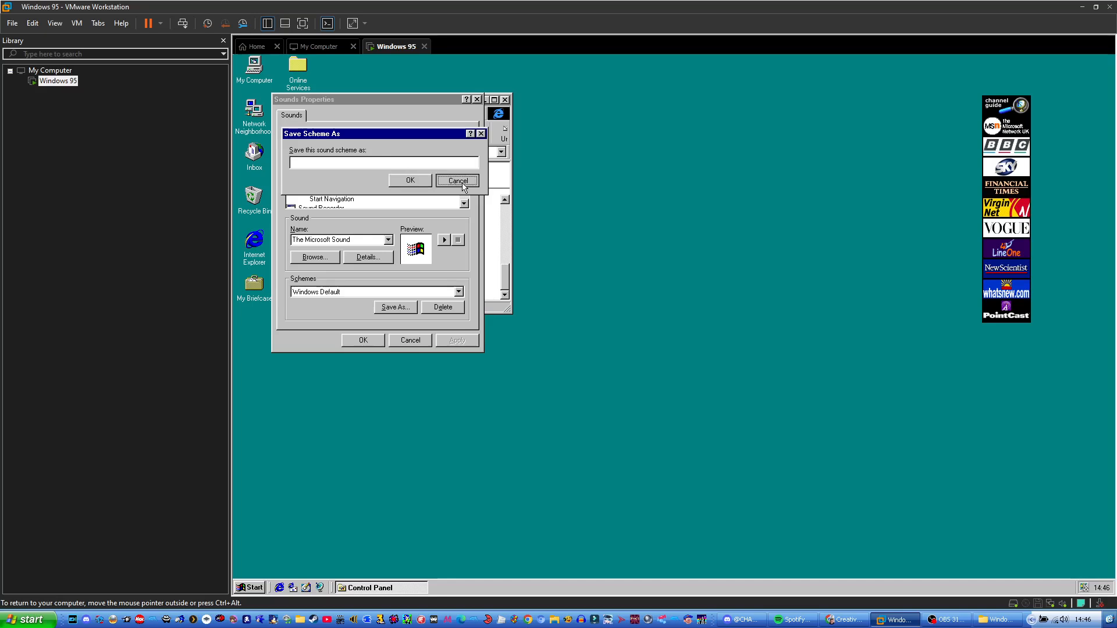
pyautogui.click(456, 293)
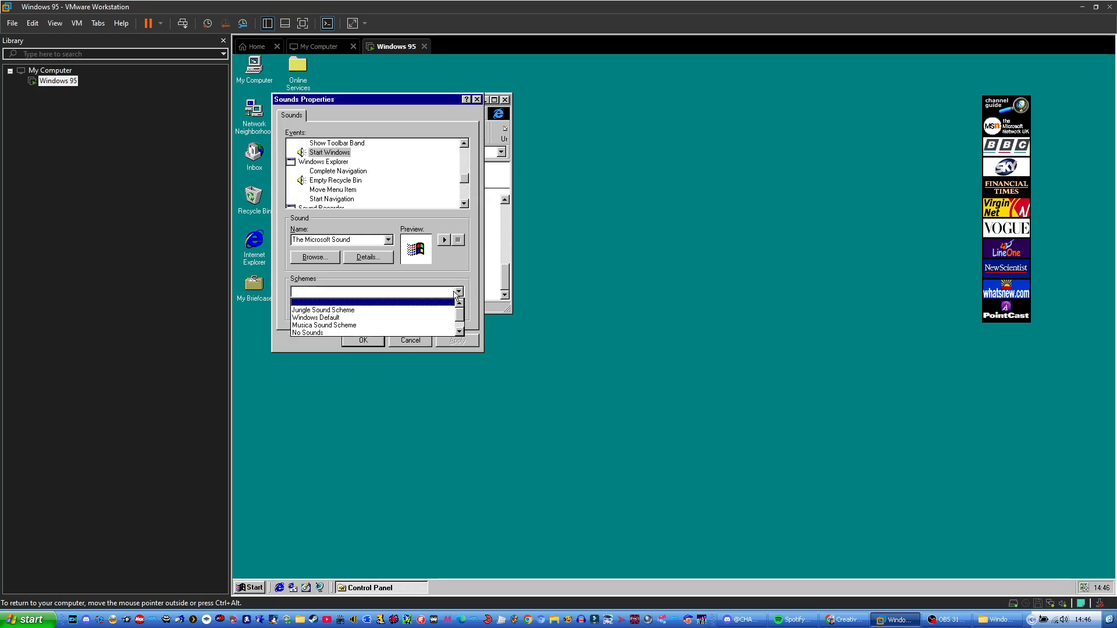
pyautogui.click(400, 319)
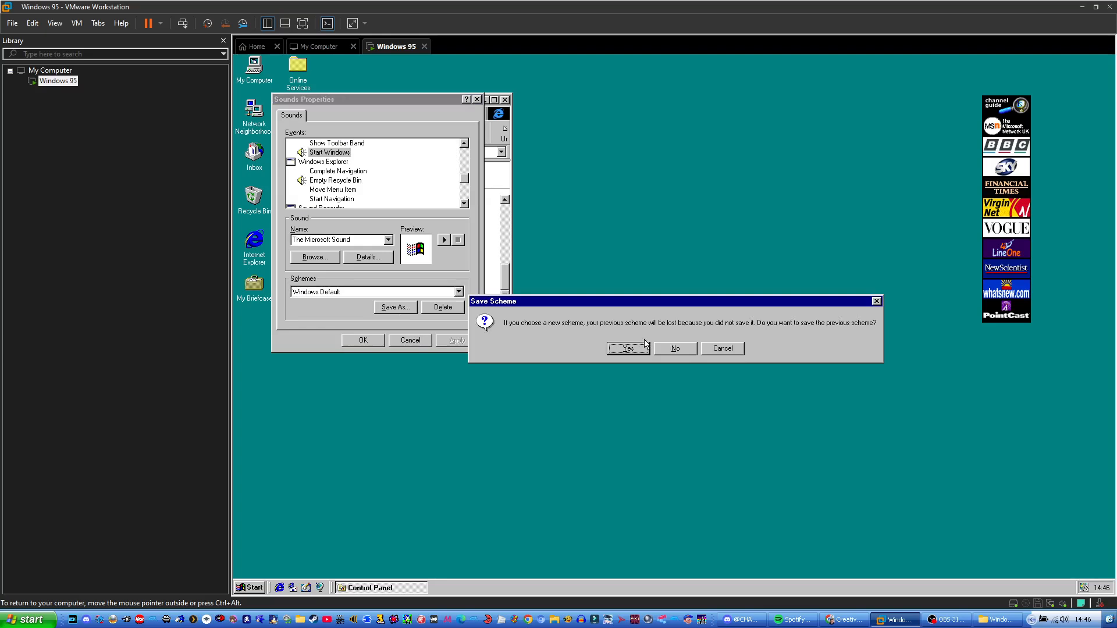
pyautogui.click(675, 349)
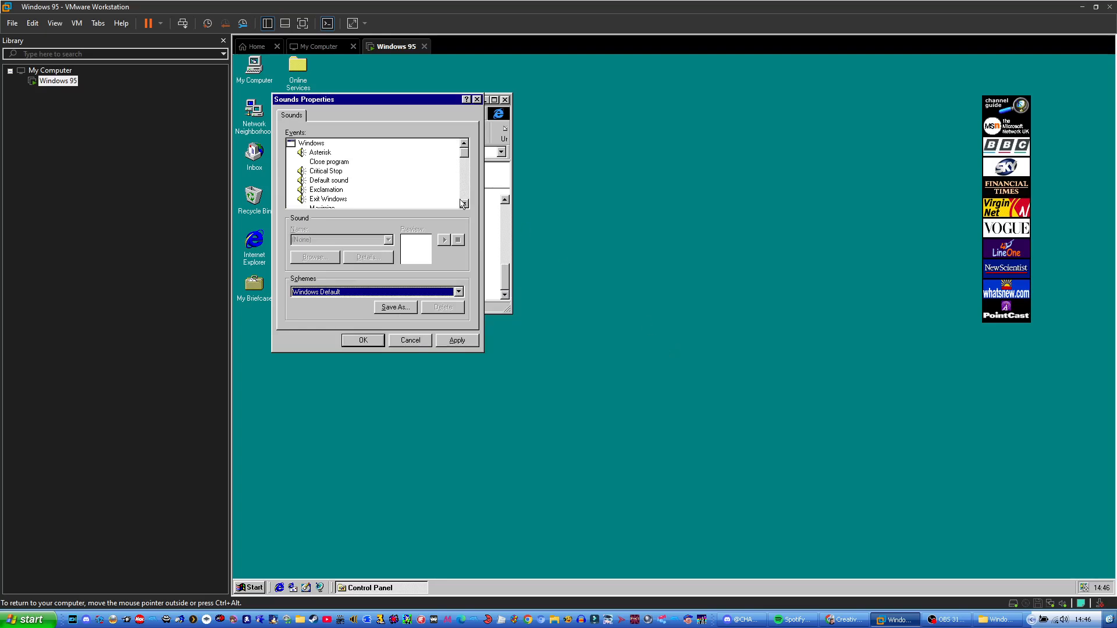
pyautogui.click(324, 190)
pyautogui.click(457, 341)
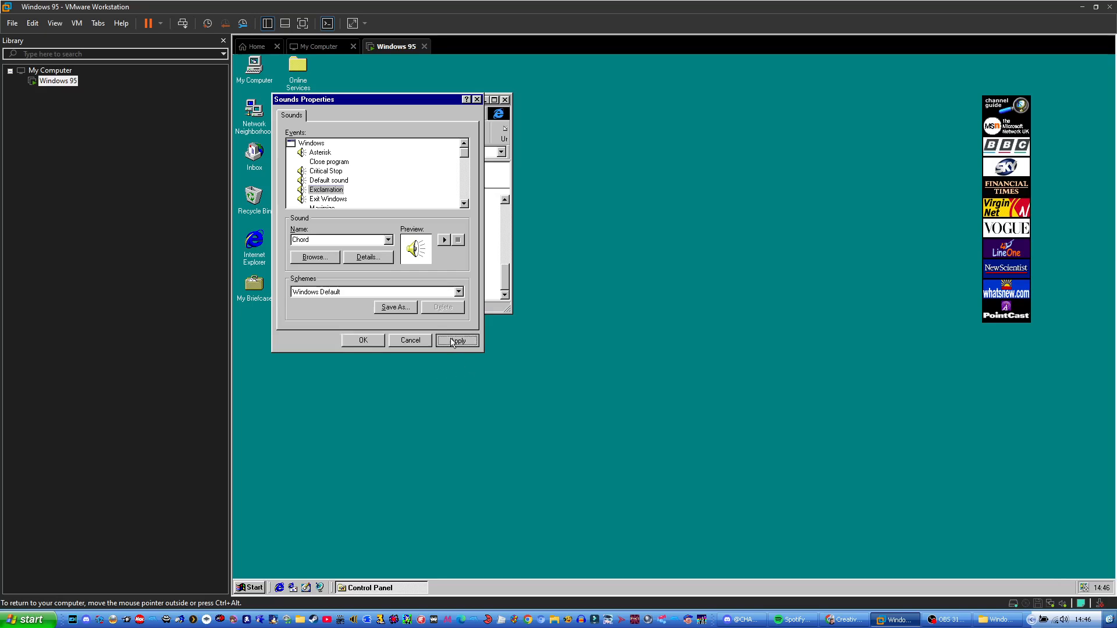
# Set Start Windows to The Microsoft Sound and try saving the scheme as 'Windo', which is rejected
pyautogui.scroll(-4, 466, 211)
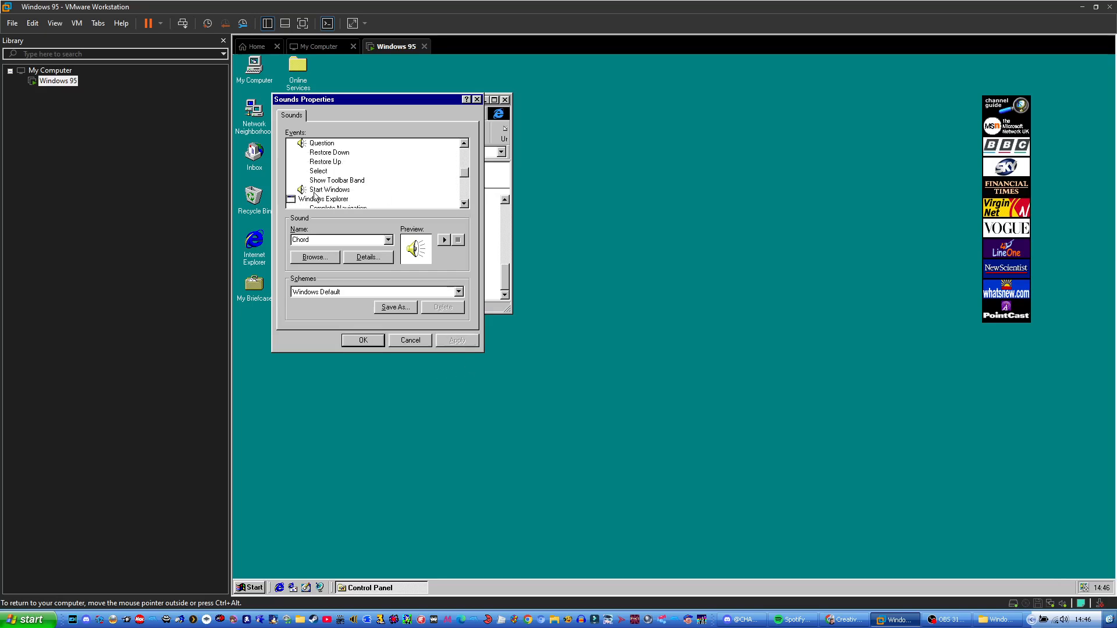
pyautogui.click(317, 190)
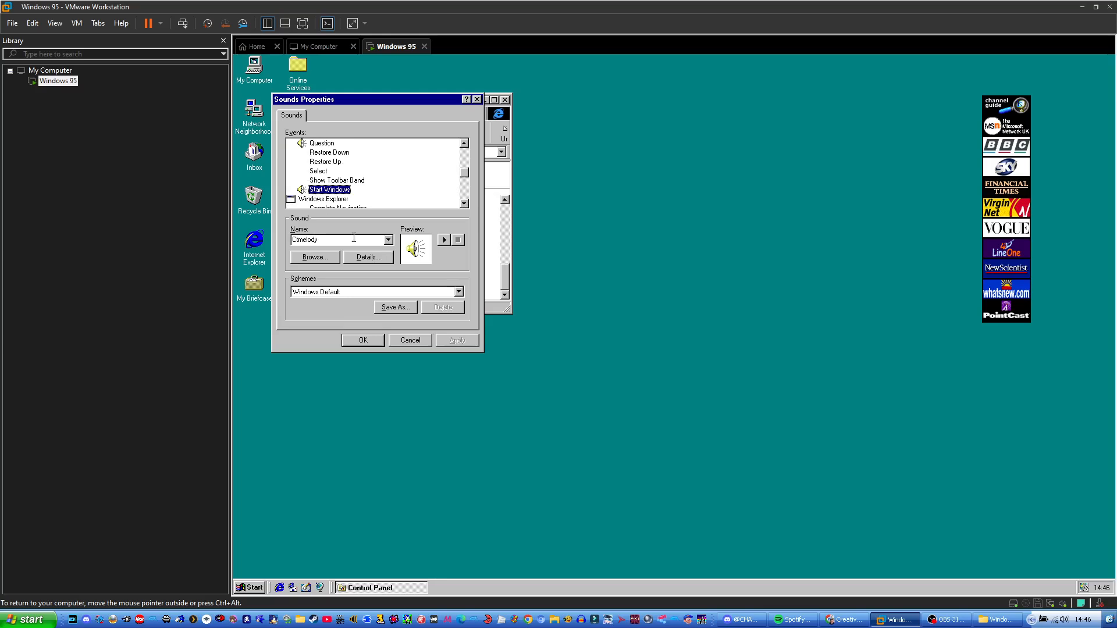
pyautogui.click(388, 240)
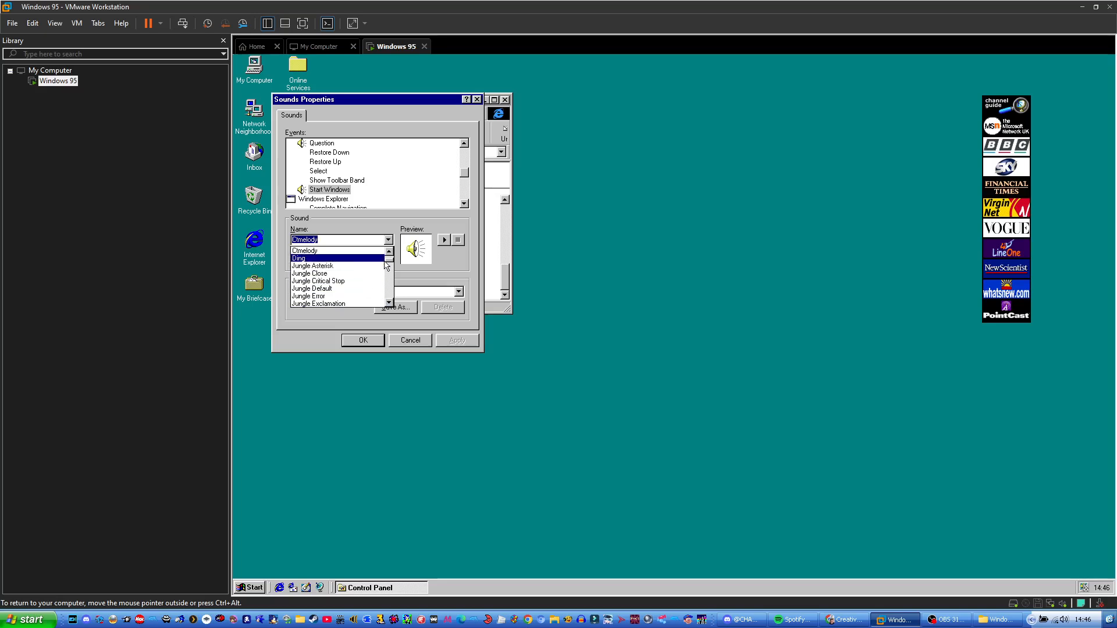
pyautogui.moveTo(390, 263); pyautogui.dragTo(391, 292)
pyautogui.click(372, 265)
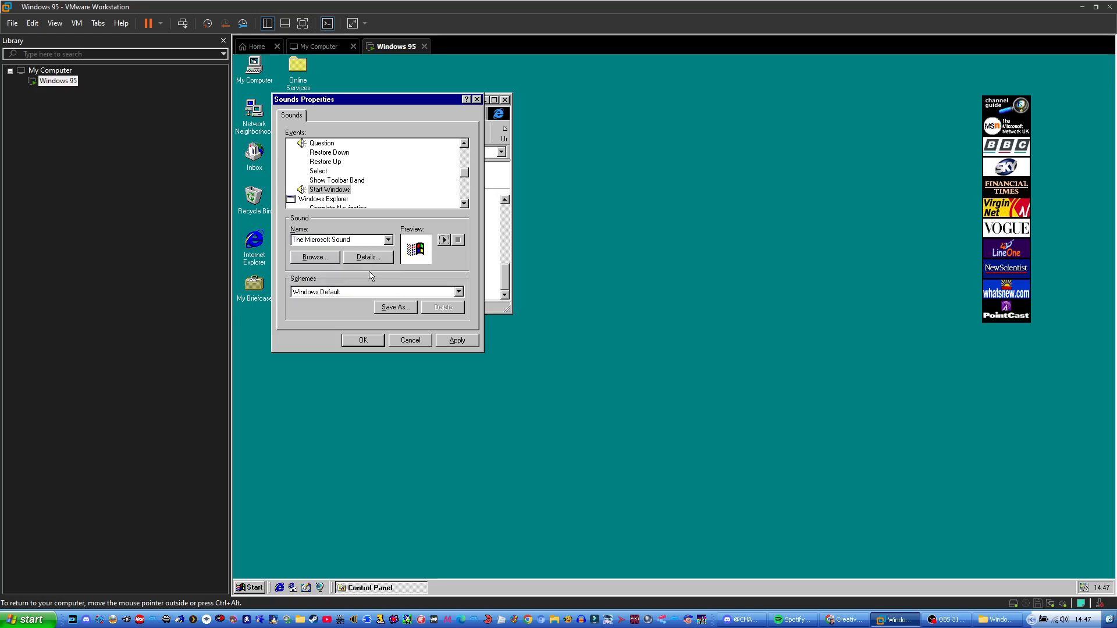
pyautogui.click(474, 343)
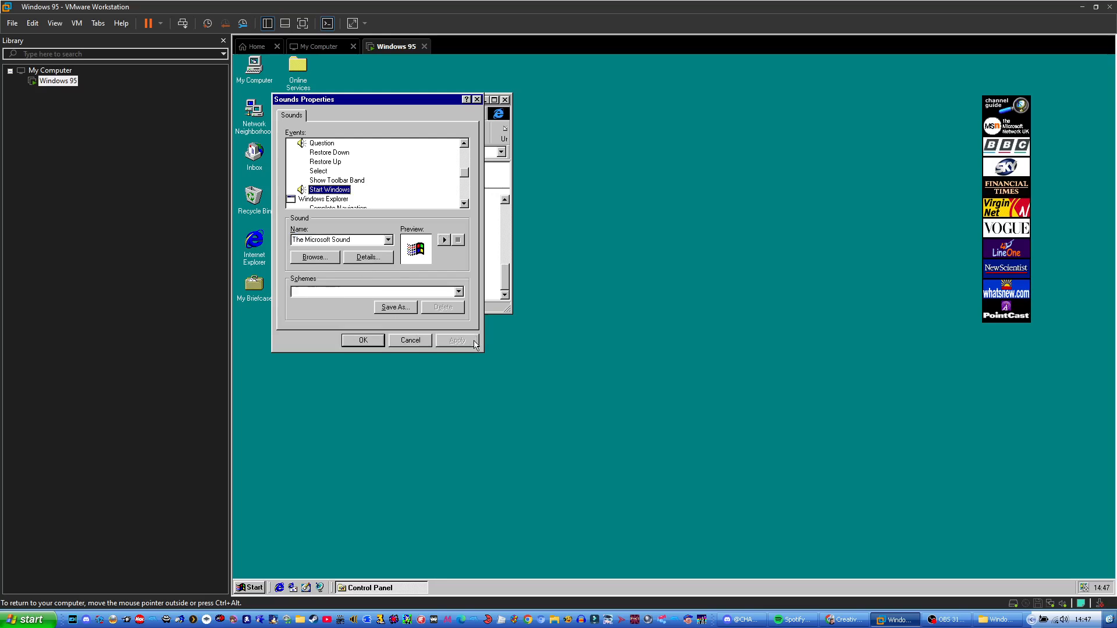
pyautogui.click(416, 308)
pyautogui.write('Windows Default')
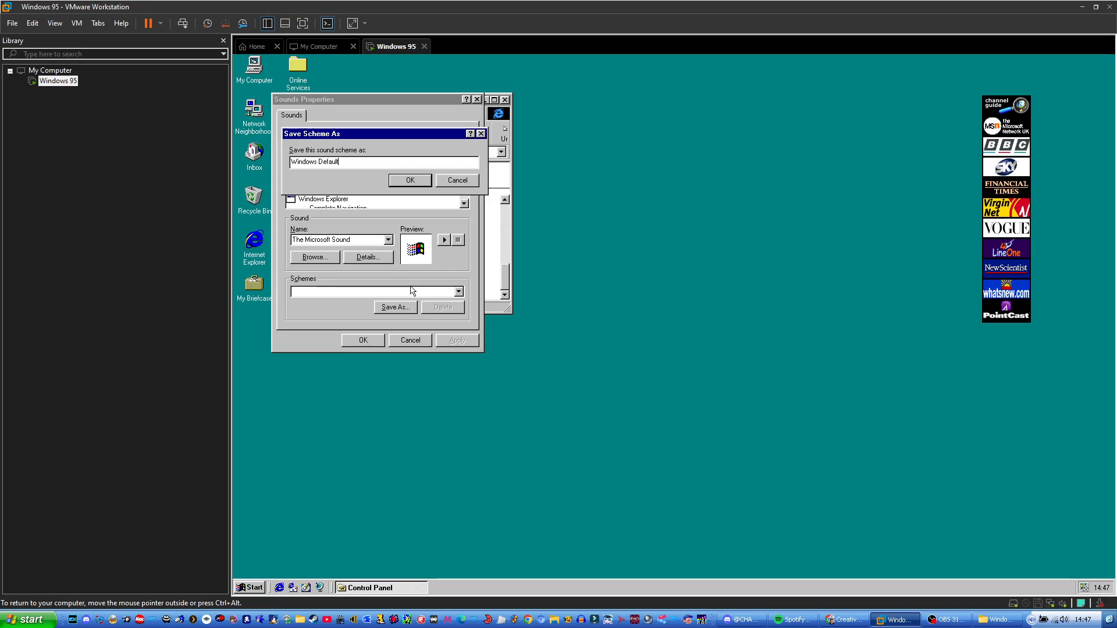
pyautogui.click(410, 179)
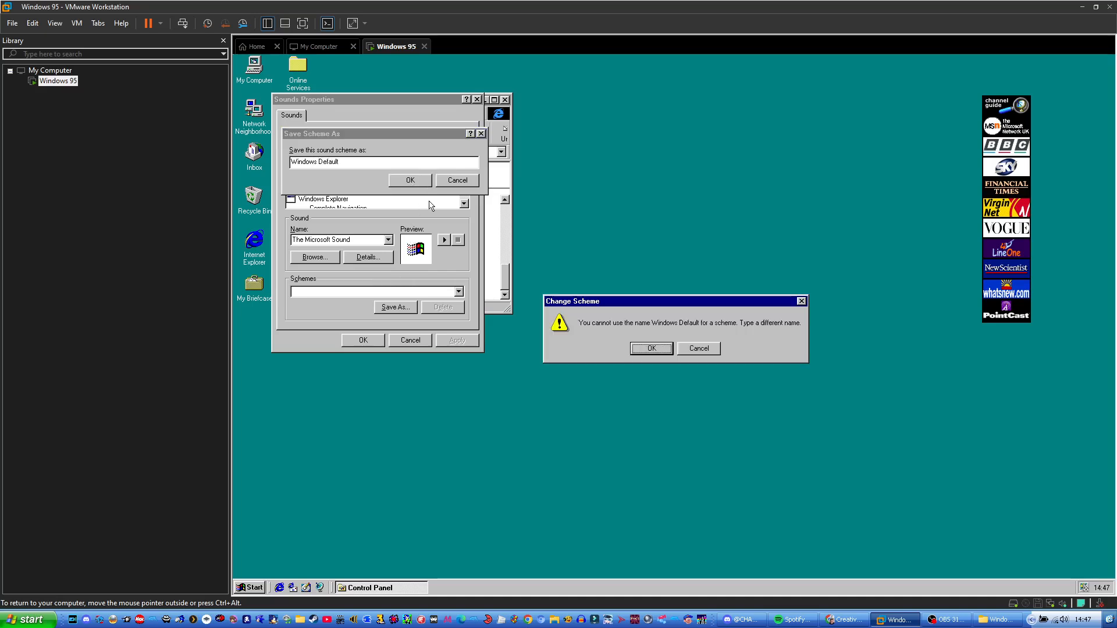
pyautogui.click(658, 348)
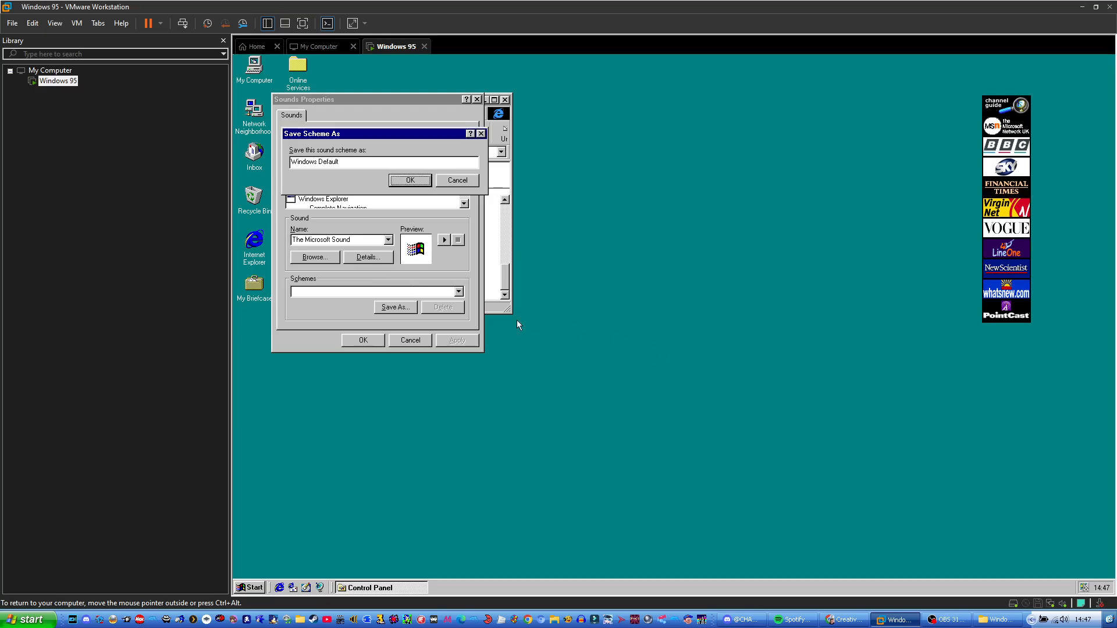
pyautogui.click(460, 181)
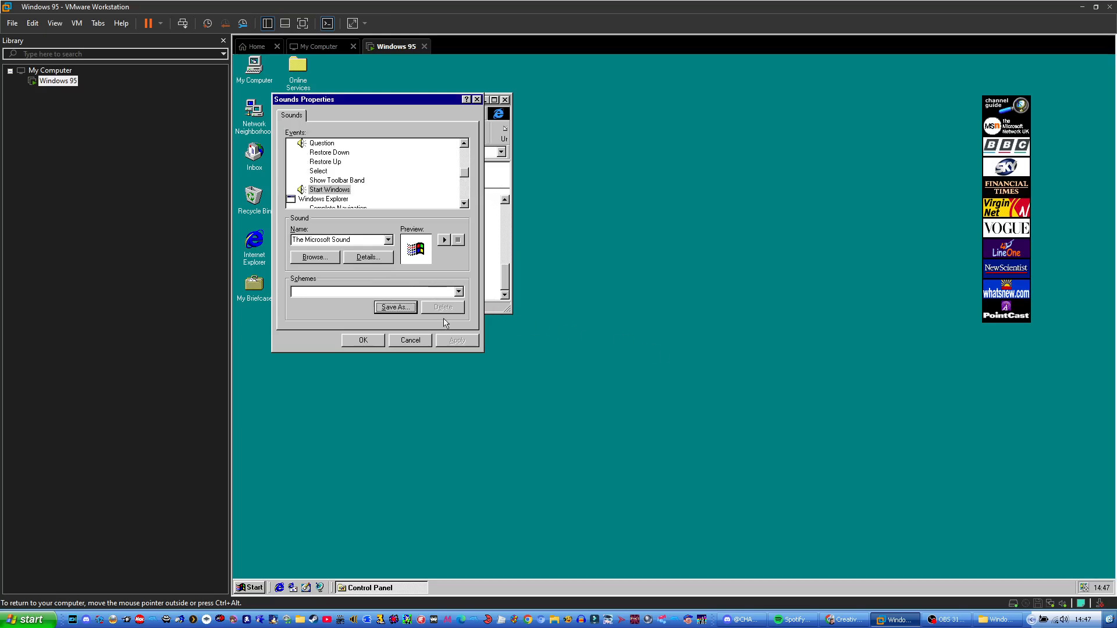
# Reload the Windows Default scheme without saving the previous one
pyautogui.click(459, 292)
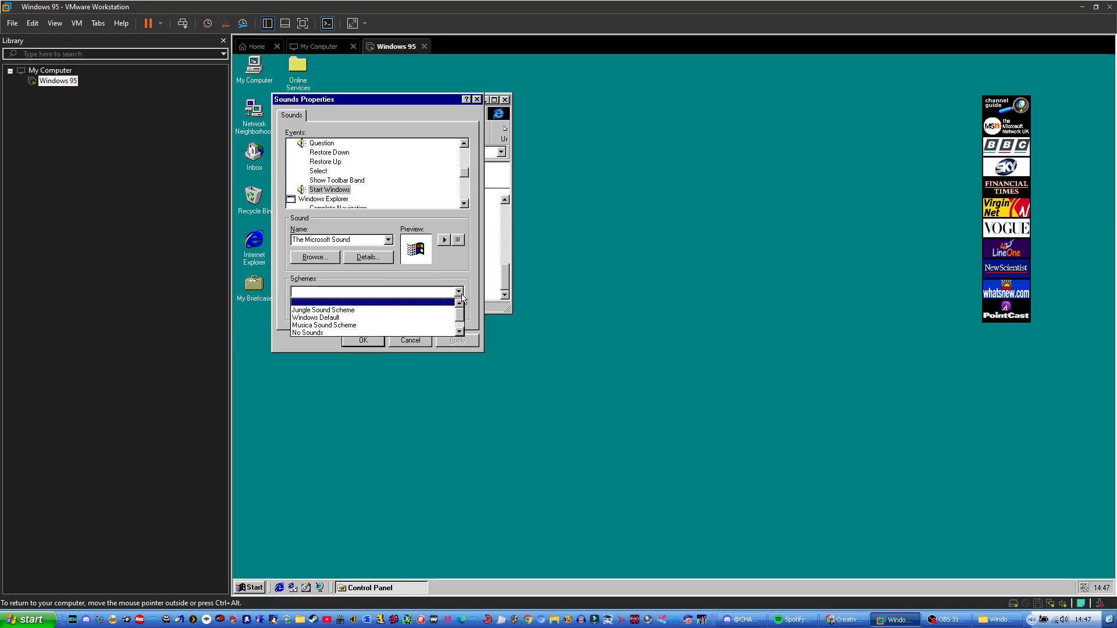
pyautogui.click(391, 318)
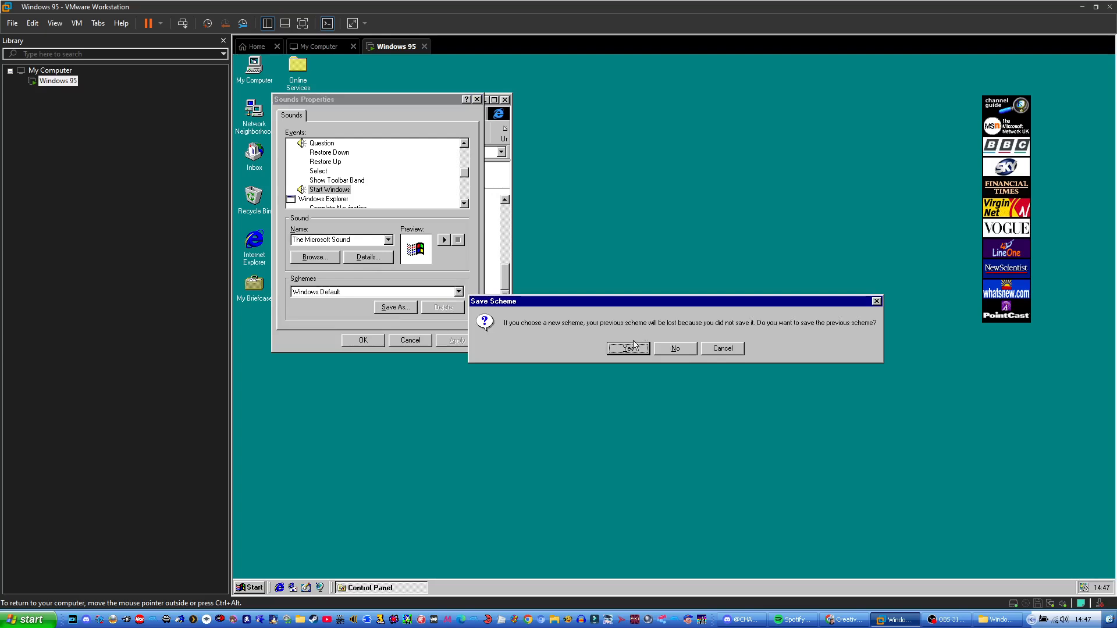
pyautogui.click(691, 351)
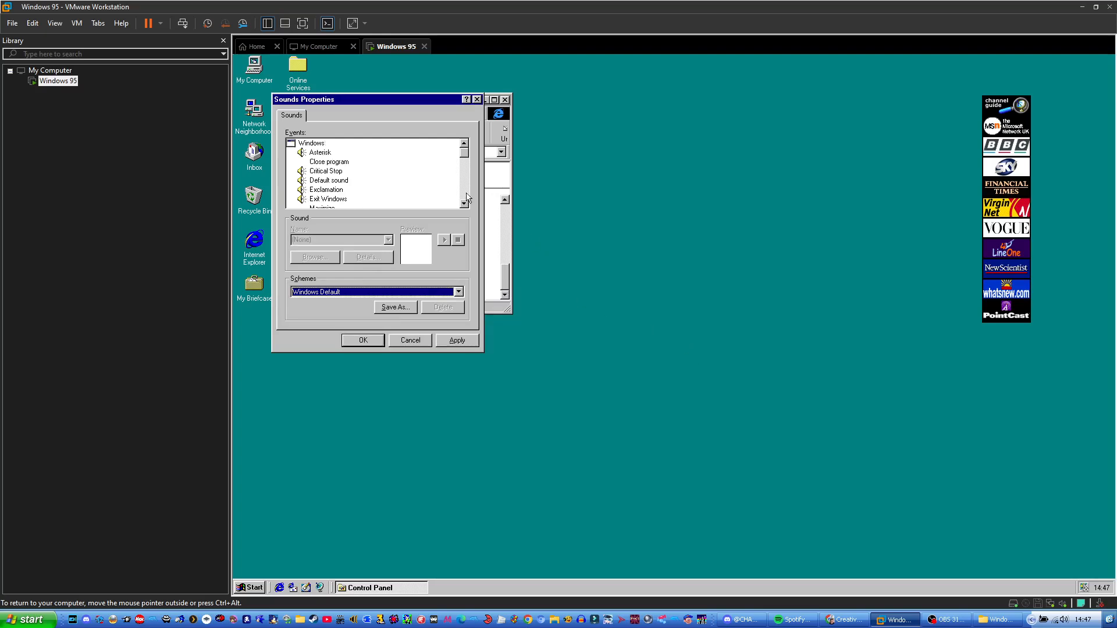
pyautogui.click(463, 207)
pyautogui.scroll(-2, 438, 202)
# Set Start Windows to The Microsoft Sound, save the scheme as 'Windows 95 Default', and close Sounds Properties
pyautogui.click(323, 163)
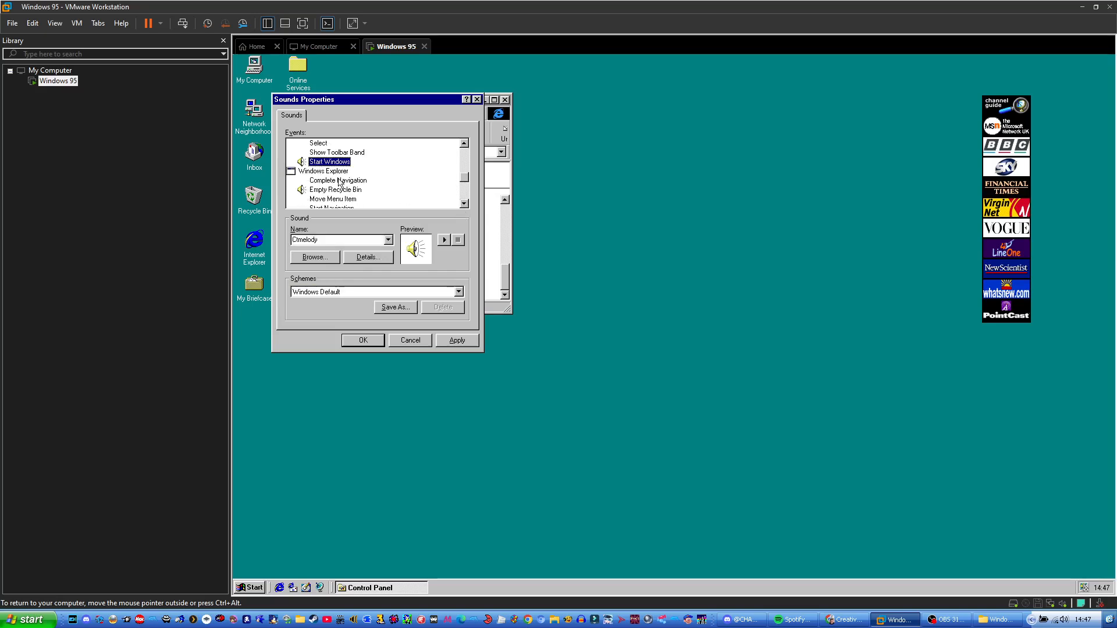
pyautogui.click(388, 240)
pyautogui.moveTo(391, 260); pyautogui.dragTo(390, 288)
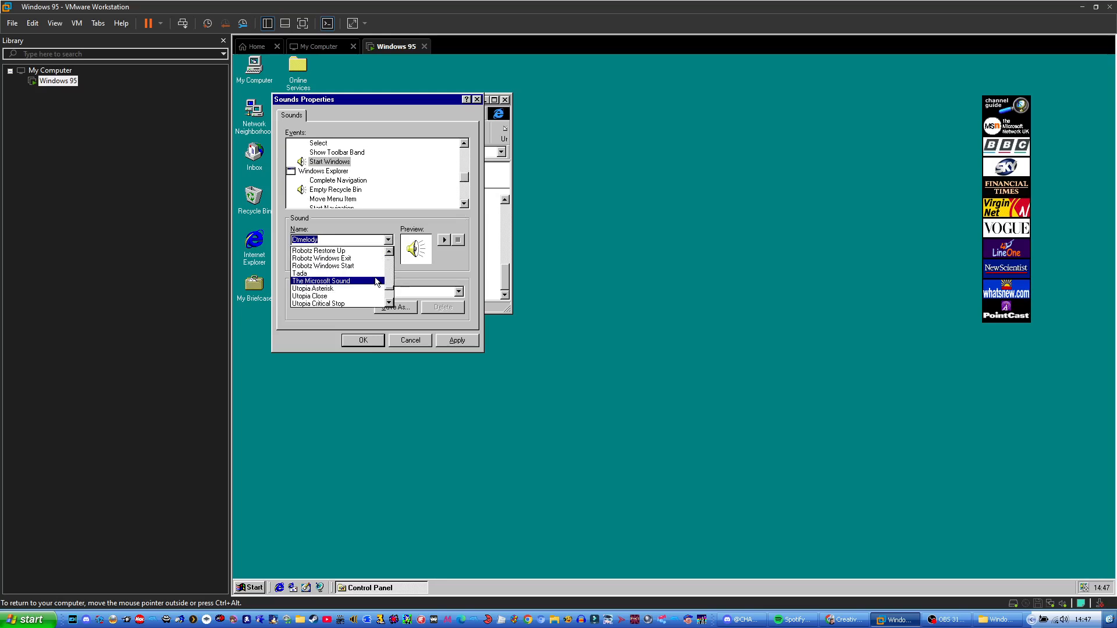
pyautogui.click(377, 282)
pyautogui.click(465, 343)
pyautogui.click(399, 308)
pyautogui.write('Wi')
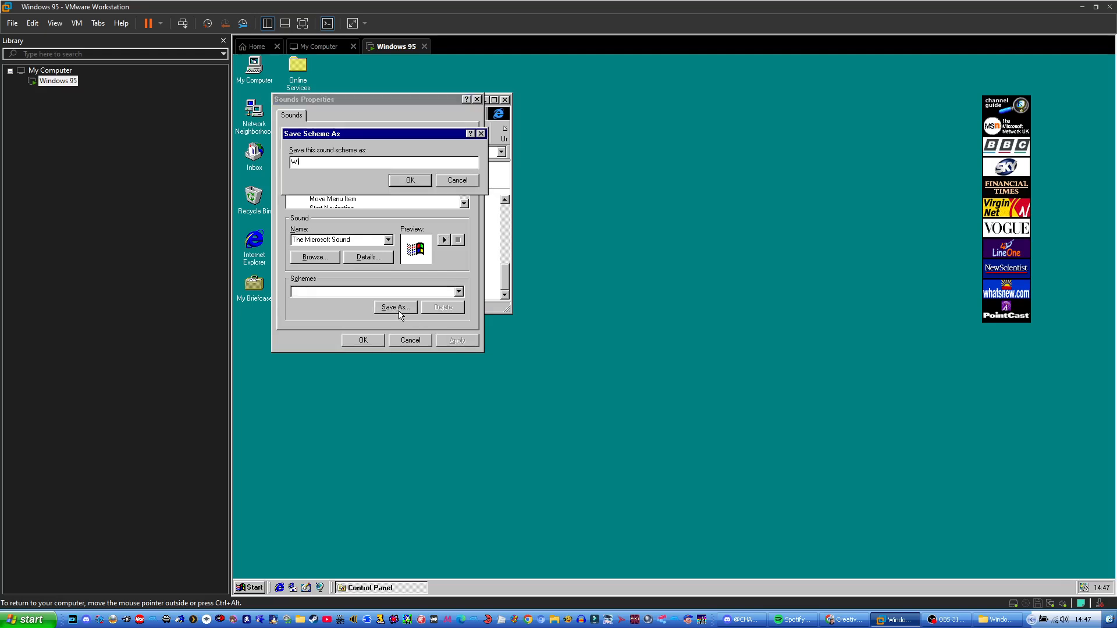
pyautogui.write('ndows 95 Default')
pyautogui.click(409, 181)
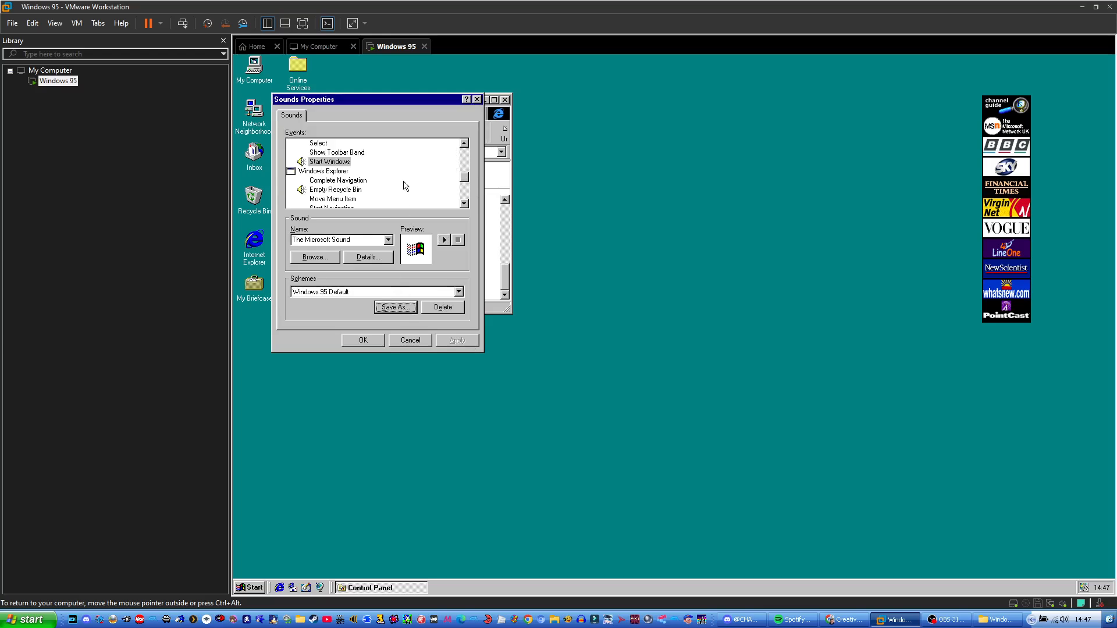
pyautogui.click(362, 342)
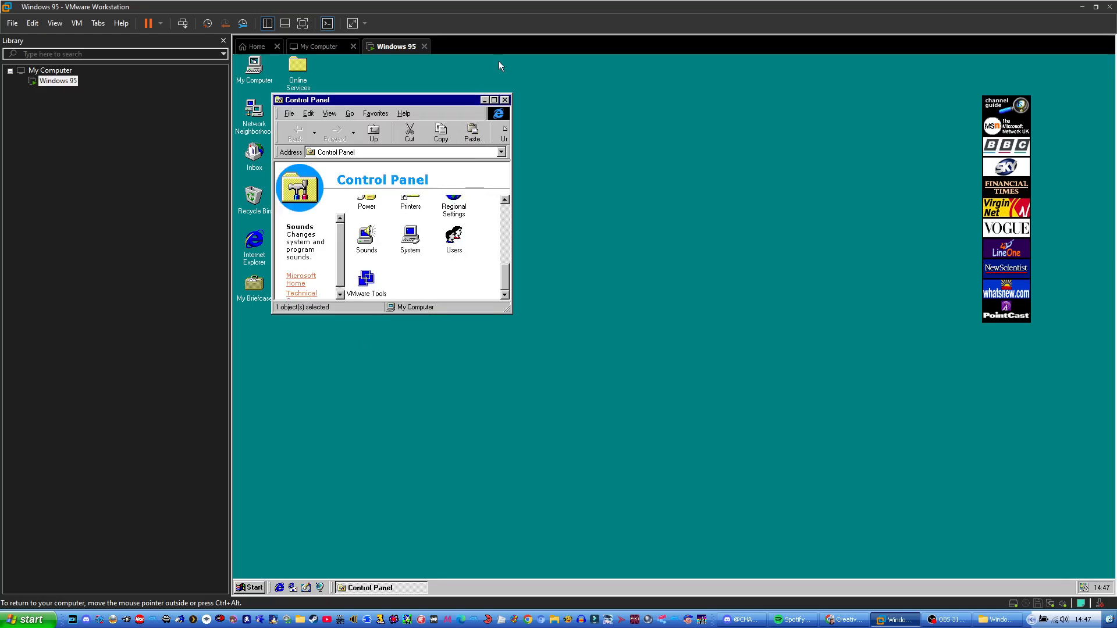
# Close the Control Panel and restart Windows 95 from the Start menu
pyautogui.click(504, 100)
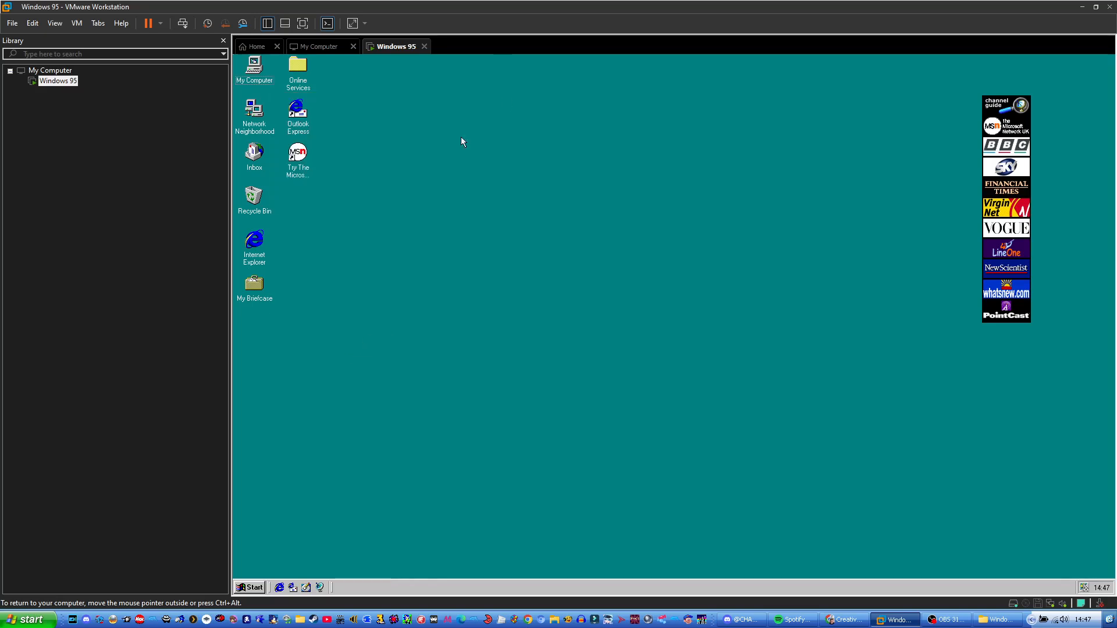
pyautogui.click(250, 587)
pyautogui.click(287, 568)
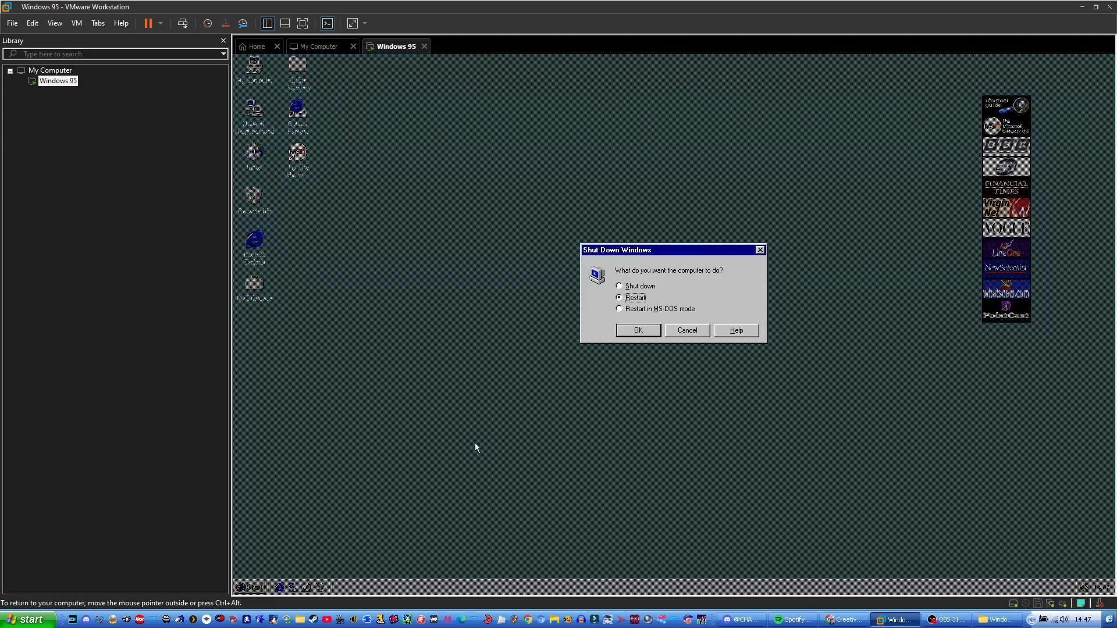
pyautogui.click(631, 329)
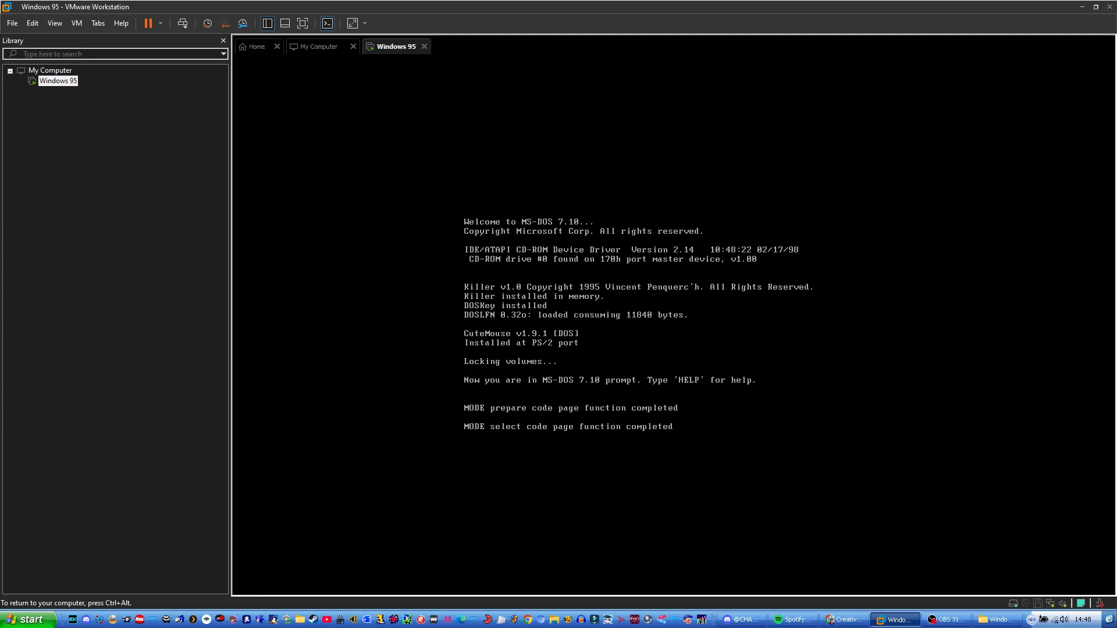
# Skip the Enter Network Password prompt with no password and release input once the desktop loads
pyautogui.hotkey('ctrl', 'alt')
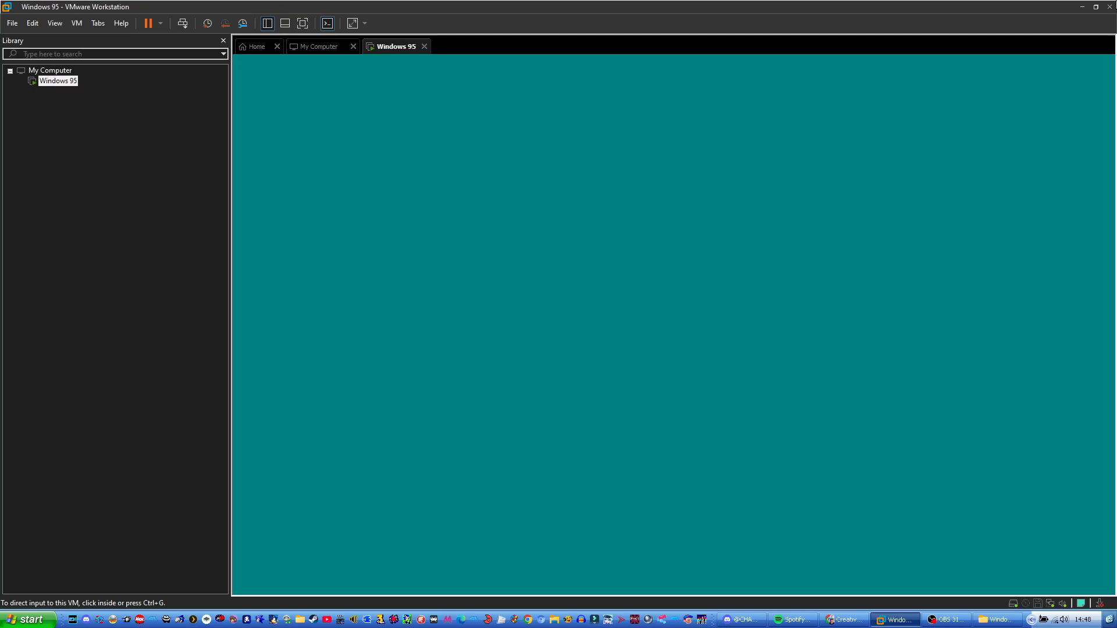
pyautogui.click(976, 136)
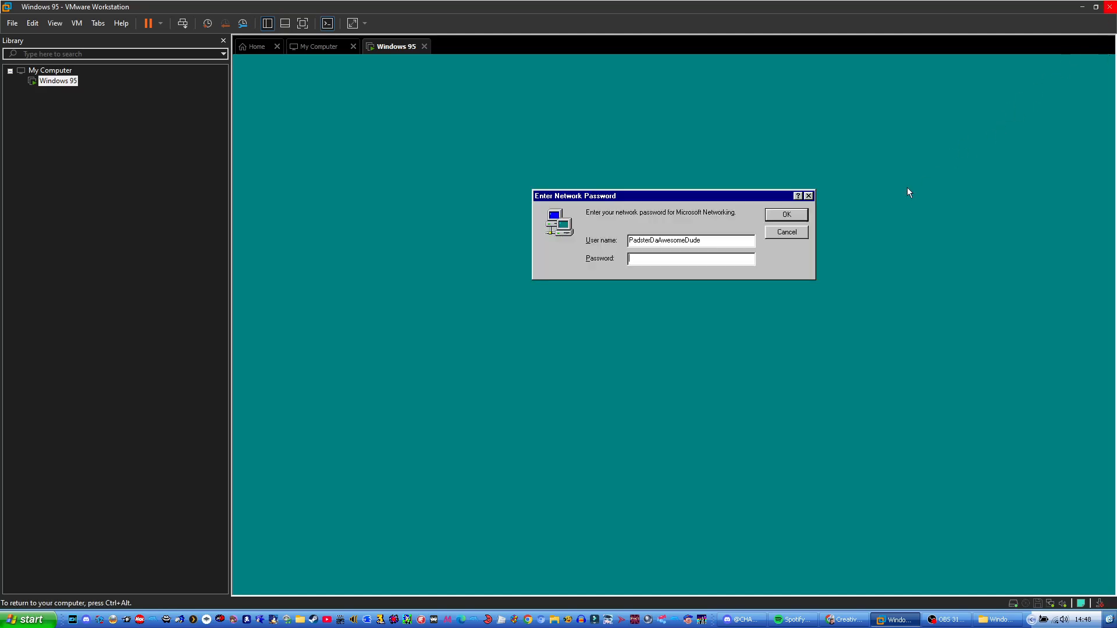
pyautogui.click(787, 215)
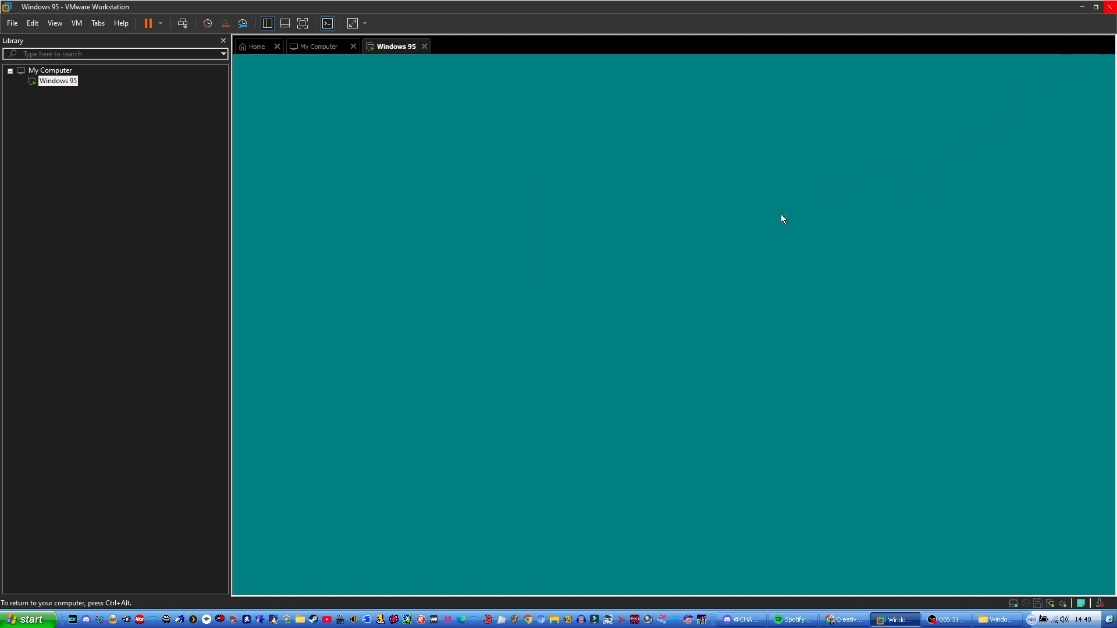
pyautogui.hotkey('ctrl', 'alt')
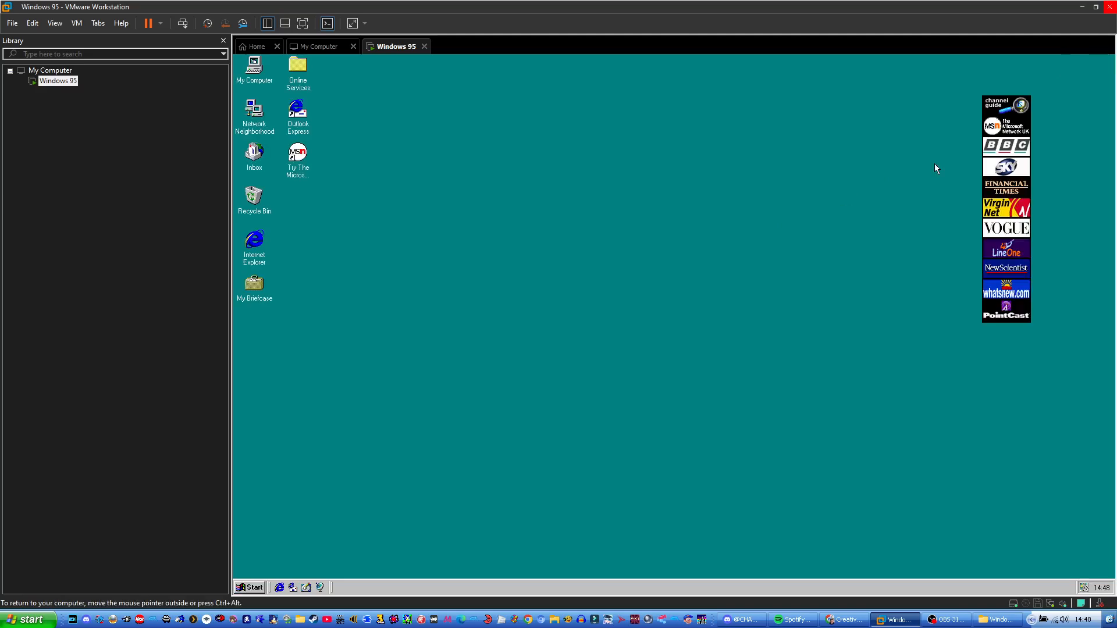
pyautogui.click(872, 181)
pyautogui.hotkey('ctrl', 'alt')
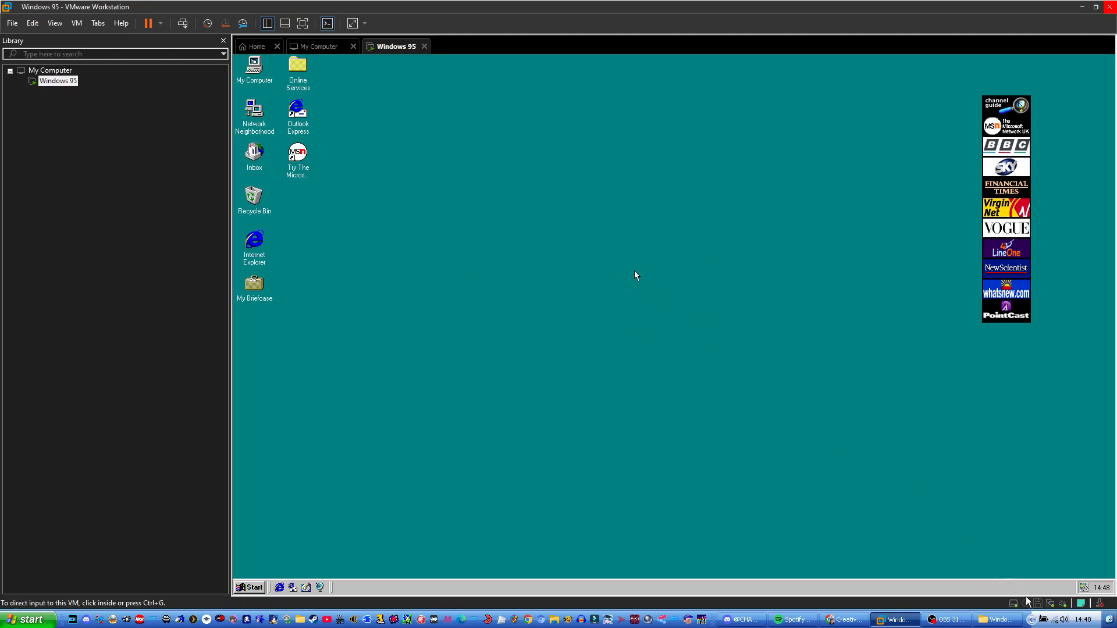
pyautogui.rightClick(1025, 604)
# Mount the 'Microsoft Plus! for Windows 95' ISO from the Windows 95 images folder in the guest's CD drive and connect it
pyautogui.click(1031, 596)
pyautogui.click(739, 230)
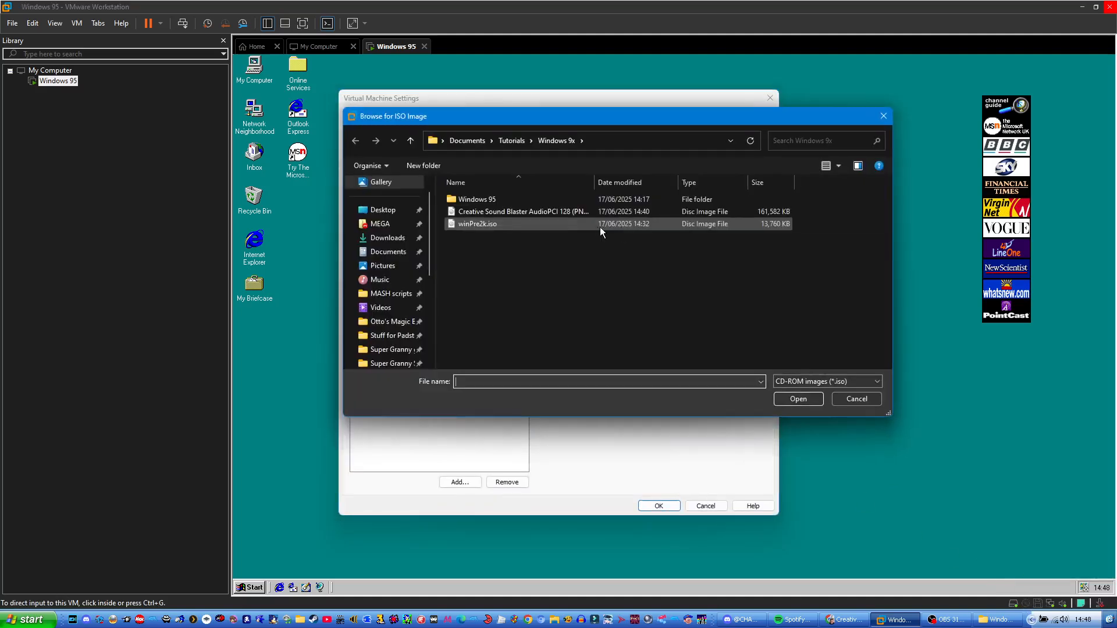
pyautogui.doubleClick(554, 197)
pyautogui.click(513, 211)
pyautogui.click(797, 400)
pyautogui.click(547, 144)
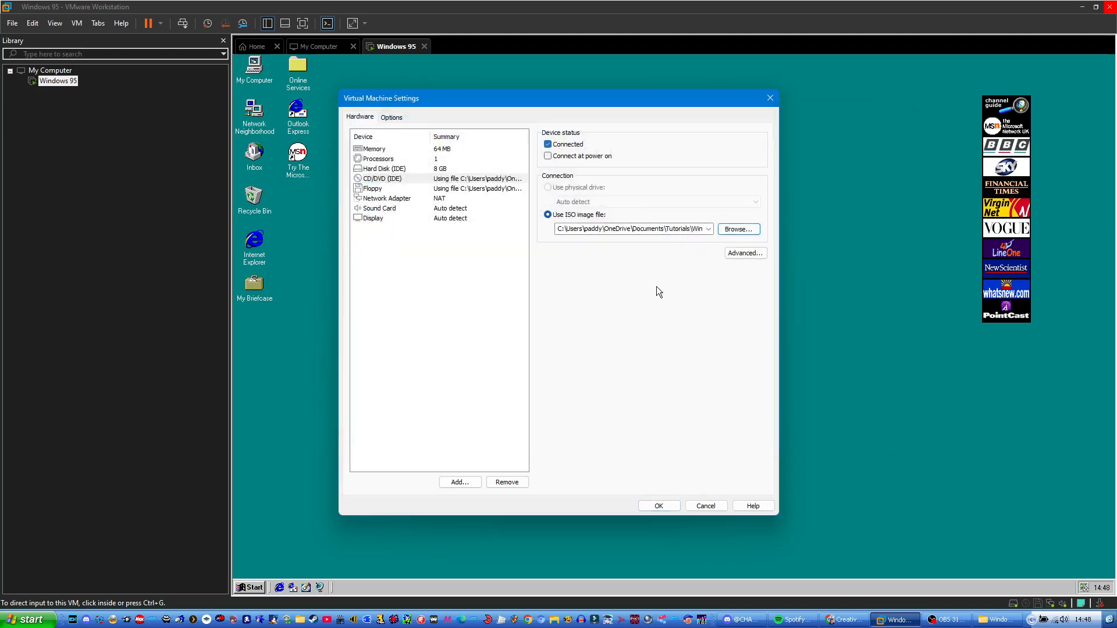
pyautogui.click(660, 506)
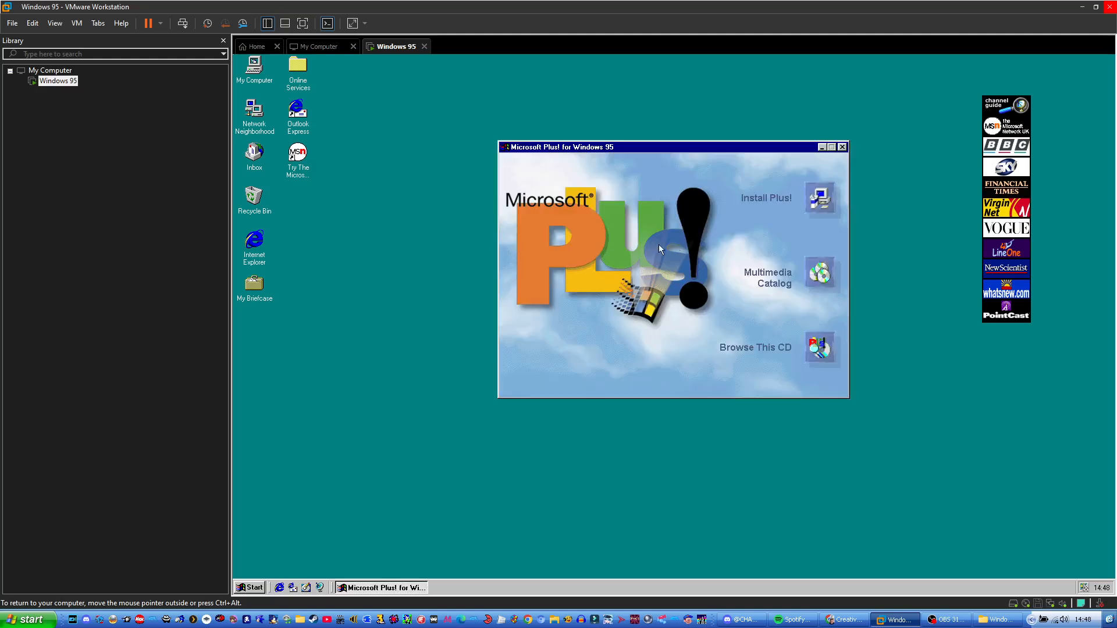
# Start Install Plus!, continue past the welcome notice, and confirm the pre-filled registration name
pyautogui.click(811, 205)
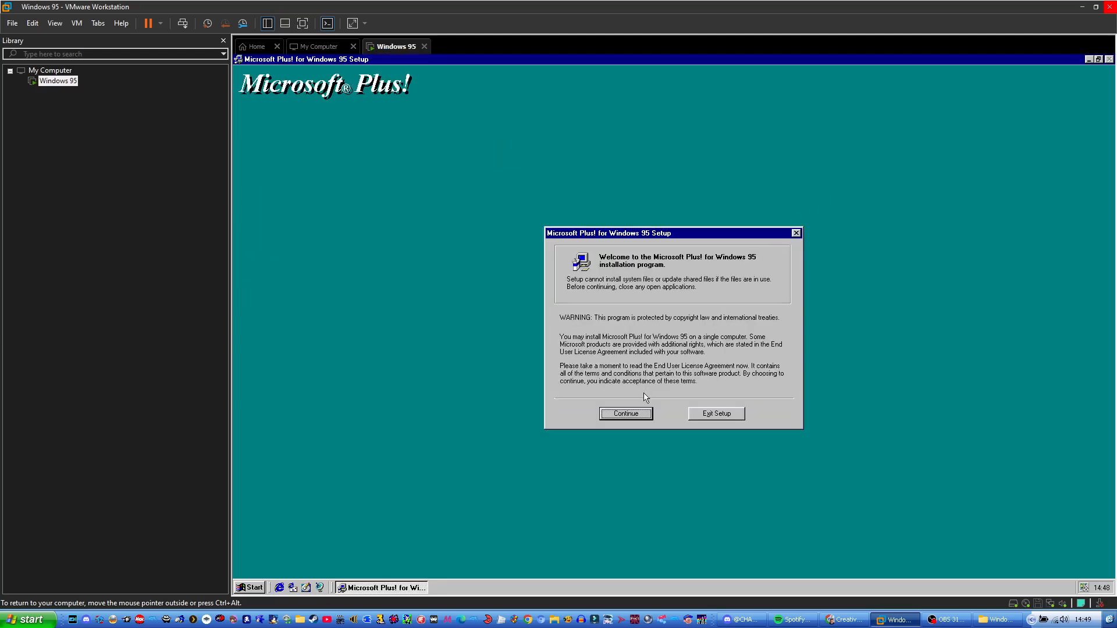
pyautogui.click(626, 414)
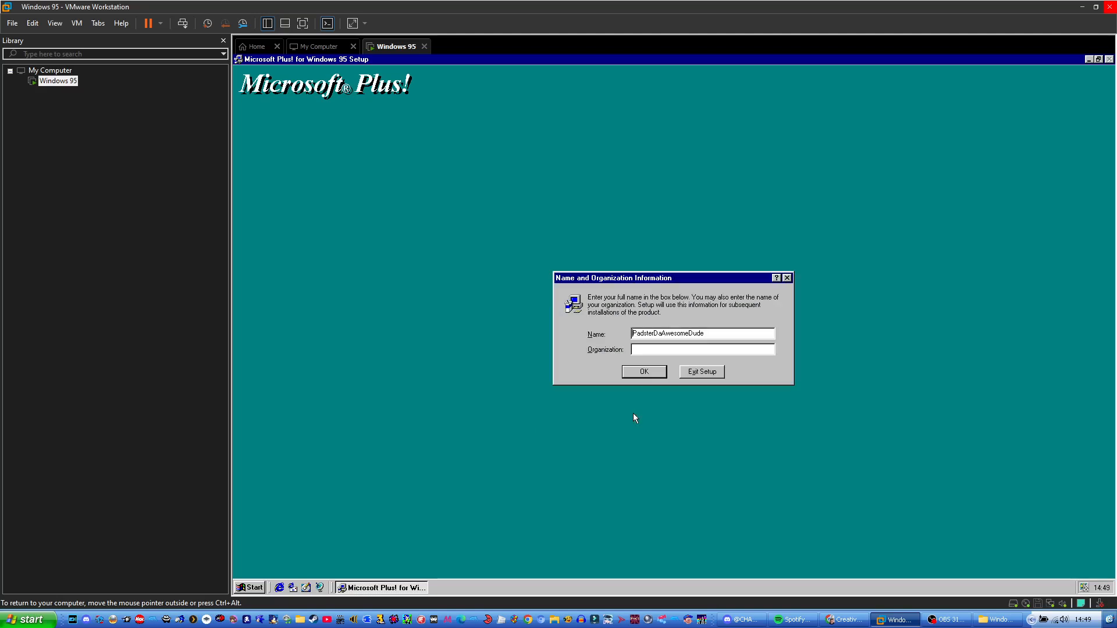
pyautogui.click(651, 371)
pyautogui.click(647, 374)
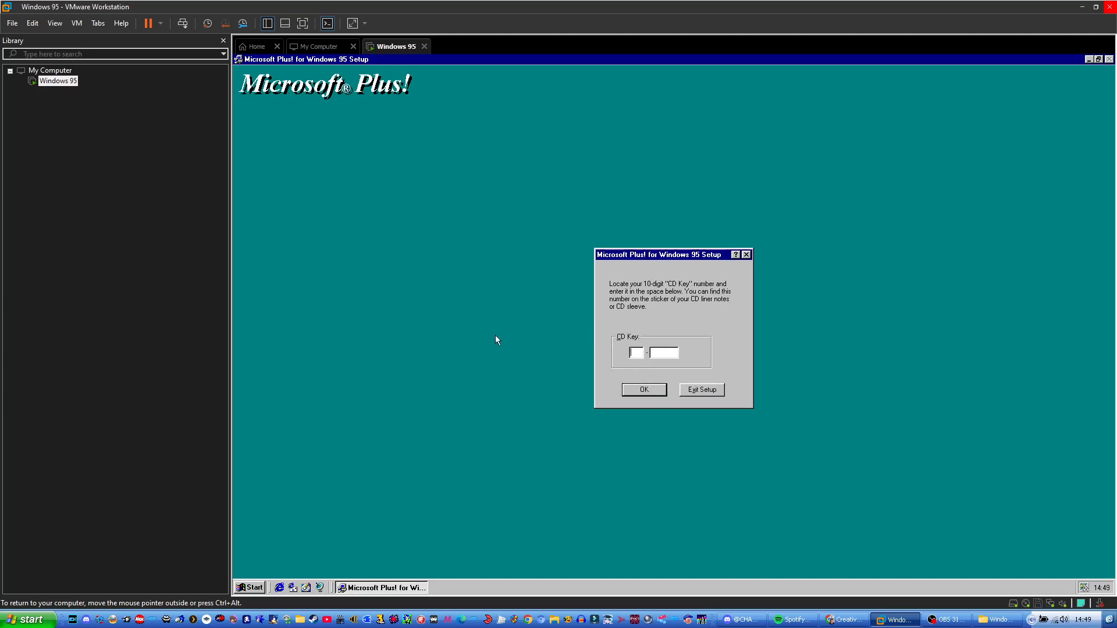
# Enter the CD key, acknowledge the product ID, and accept the C:\Program Files\Plus! destination folder
pyautogui.hotkey('ctrl', 'alt')
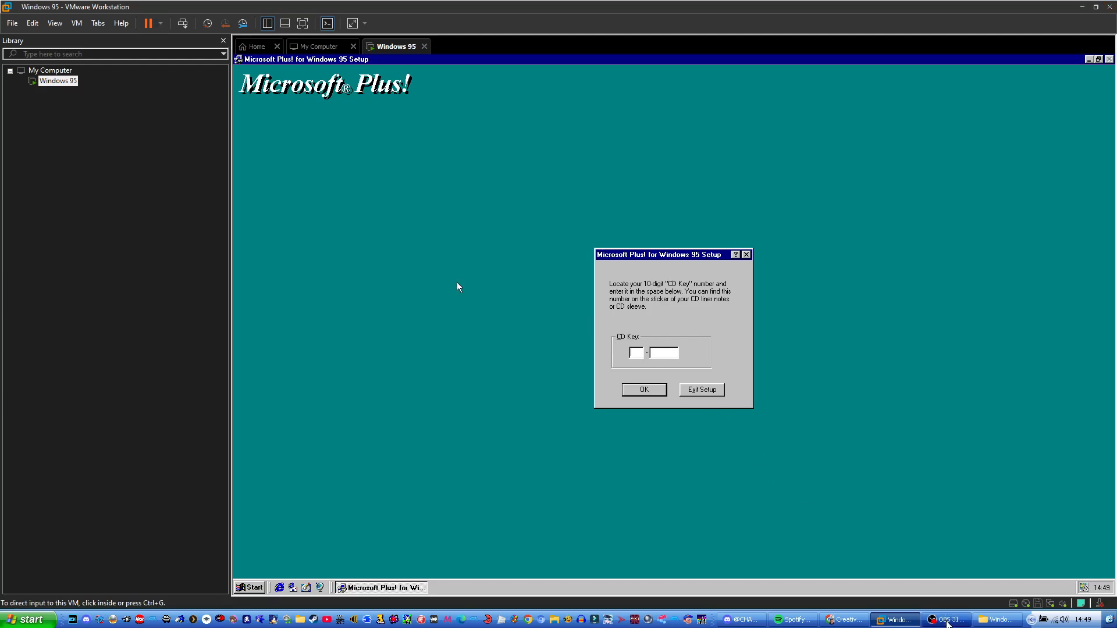
pyautogui.click(946, 621)
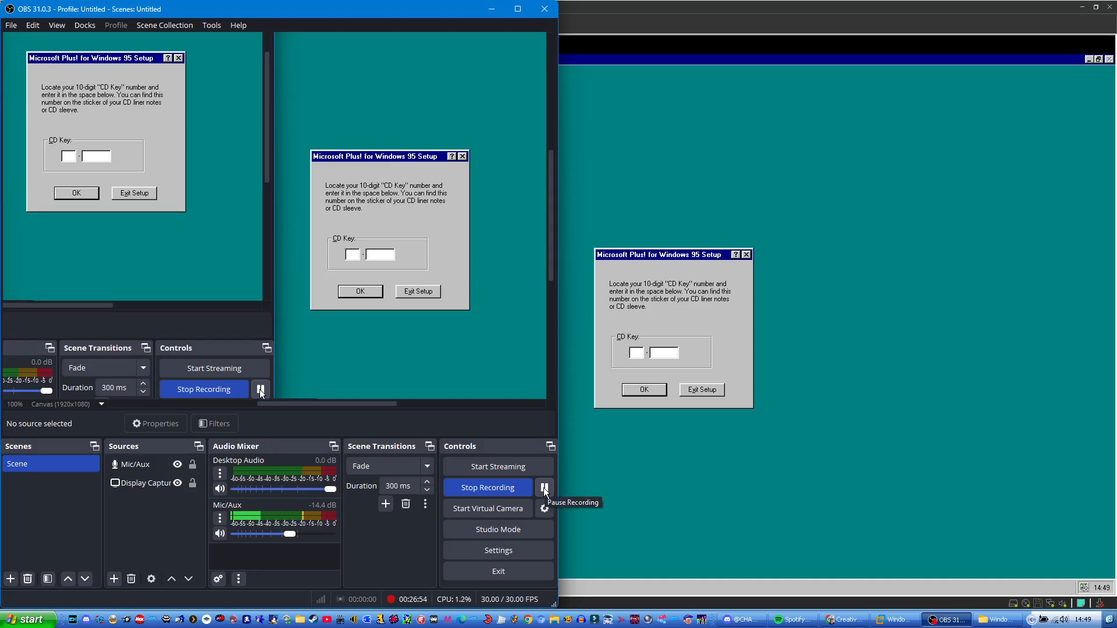
pyautogui.click(545, 491)
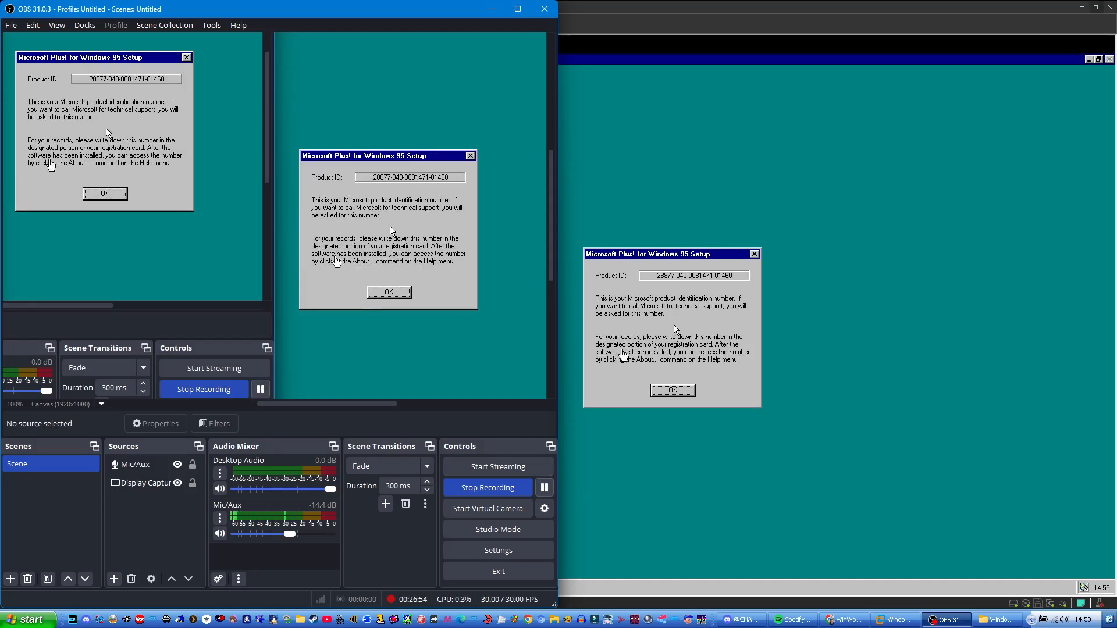
pyautogui.click(699, 393)
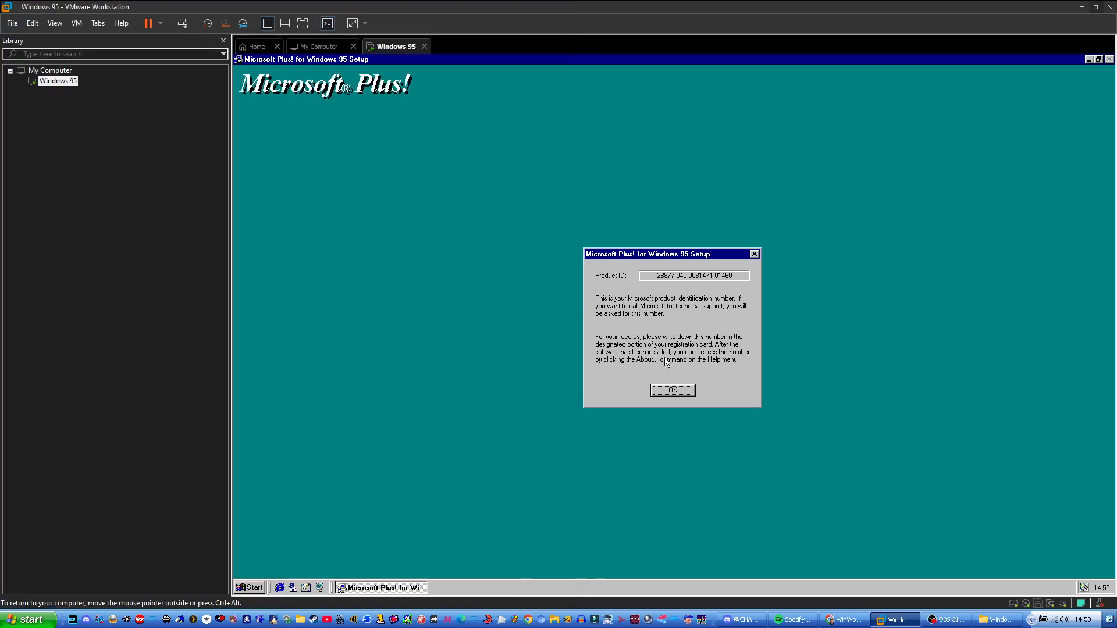
pyautogui.click(684, 391)
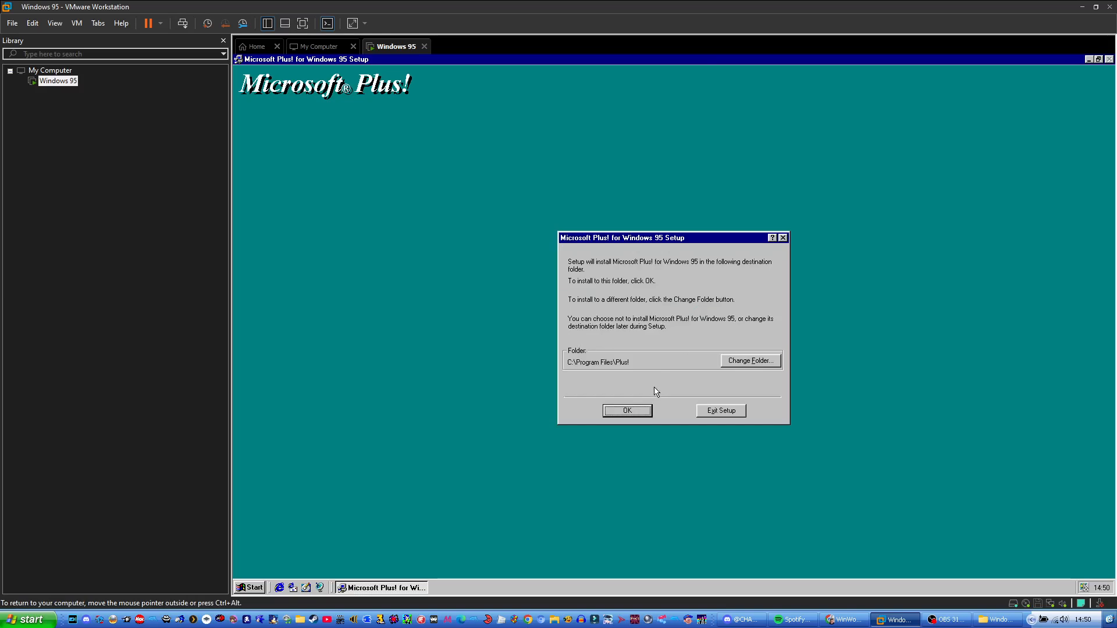
pyautogui.click(626, 410)
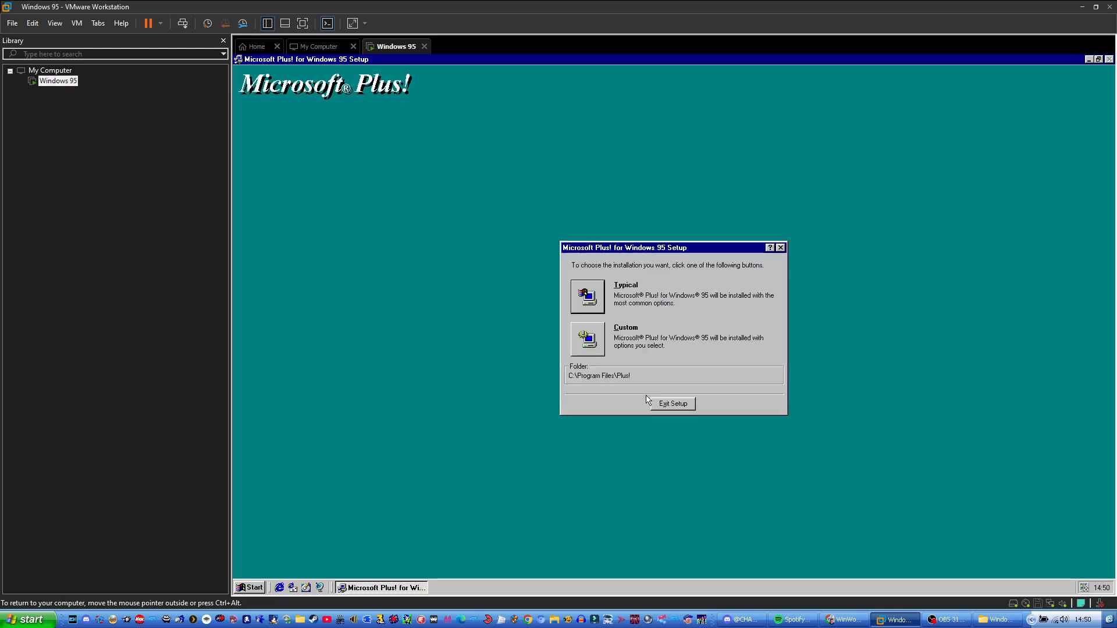
# Choose Custom installation and select all themes under Desktop Themes
pyautogui.click(599, 346)
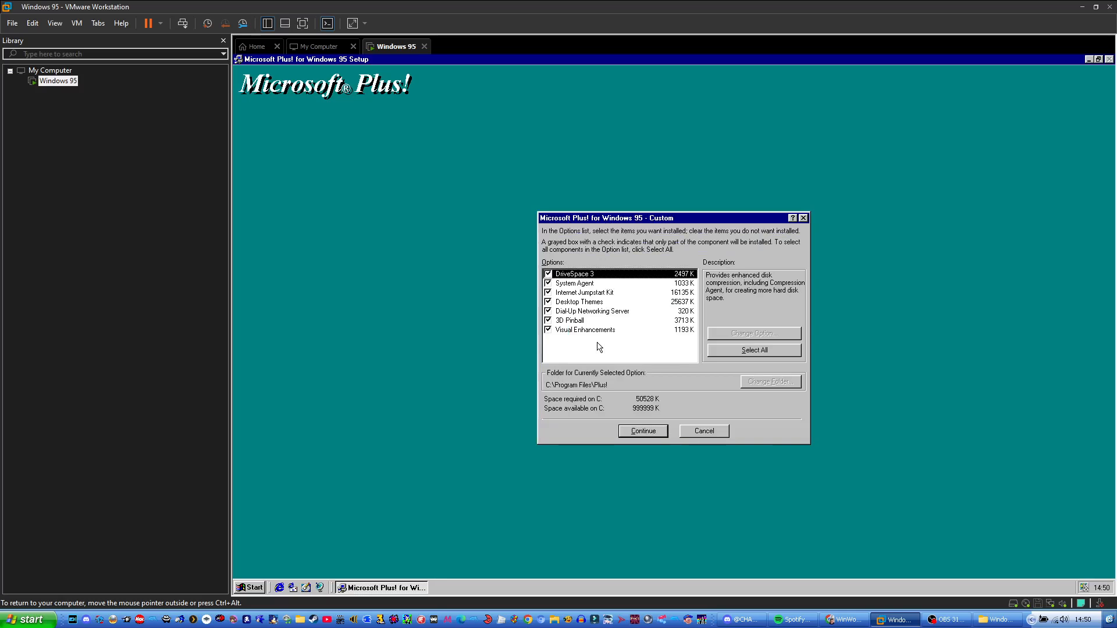
pyautogui.click(593, 285)
pyautogui.click(586, 294)
pyautogui.click(587, 301)
pyautogui.click(755, 334)
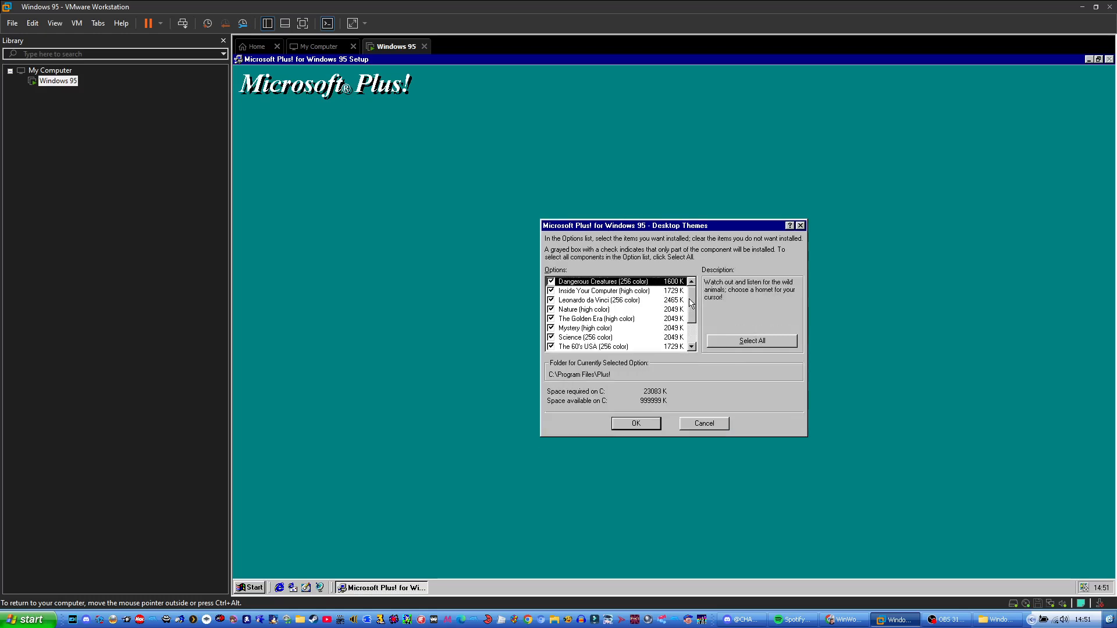
pyautogui.moveTo(689, 302); pyautogui.dragTo(692, 337)
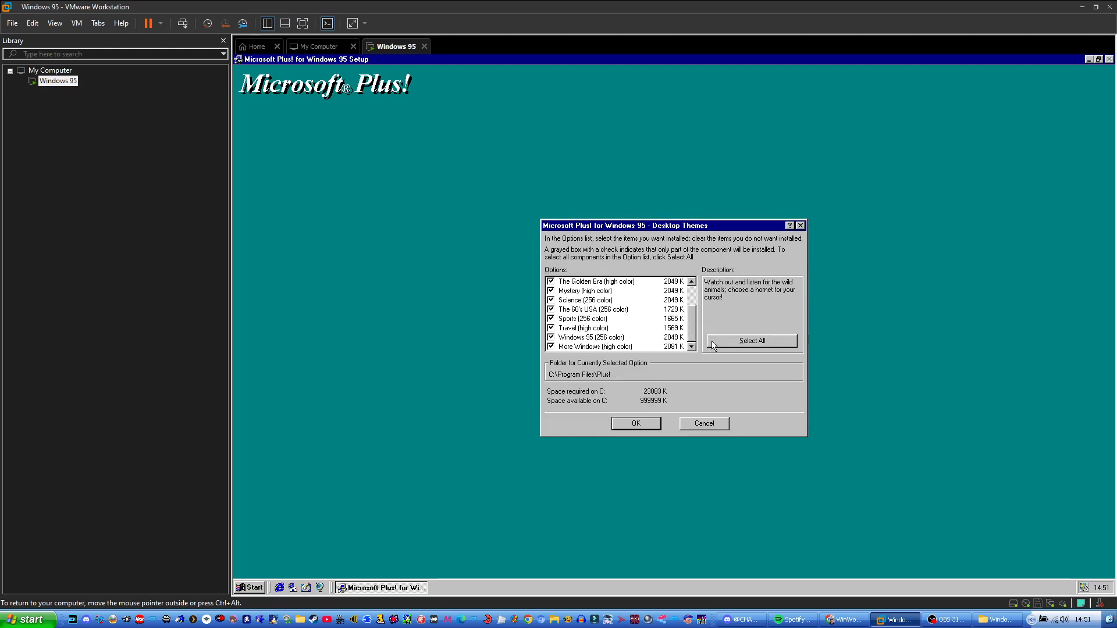
pyautogui.click(711, 344)
pyautogui.click(634, 423)
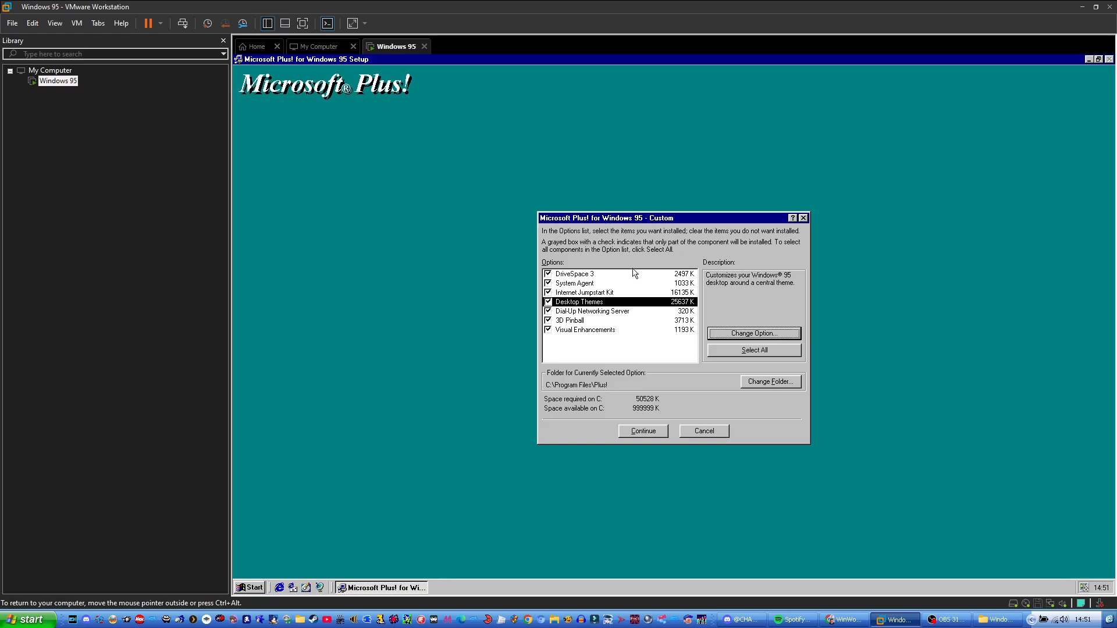
# Select all options under Visual Enhancements and continue setup with the chosen components
pyautogui.click(590, 275)
pyautogui.click(588, 284)
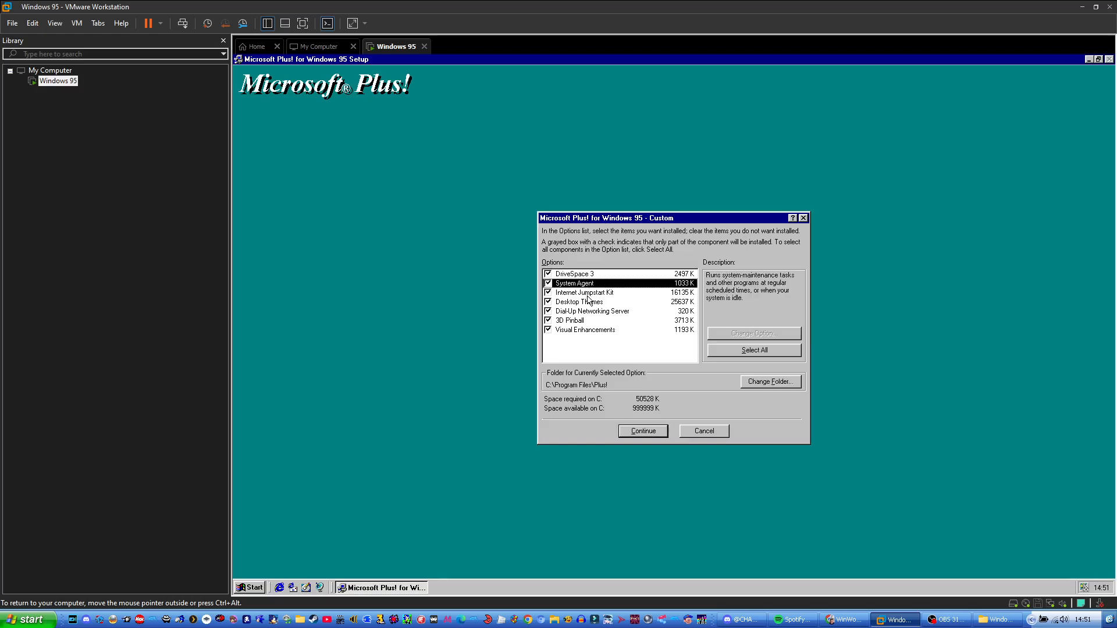
pyautogui.click(588, 293)
pyautogui.click(581, 311)
pyautogui.click(575, 321)
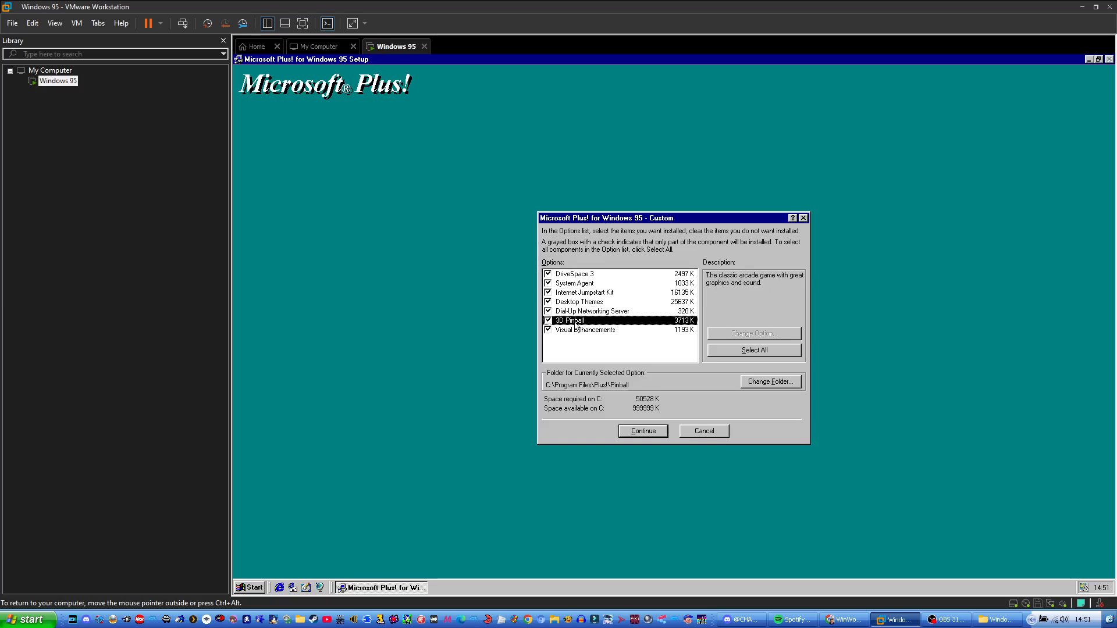
pyautogui.click(577, 331)
pyautogui.click(750, 333)
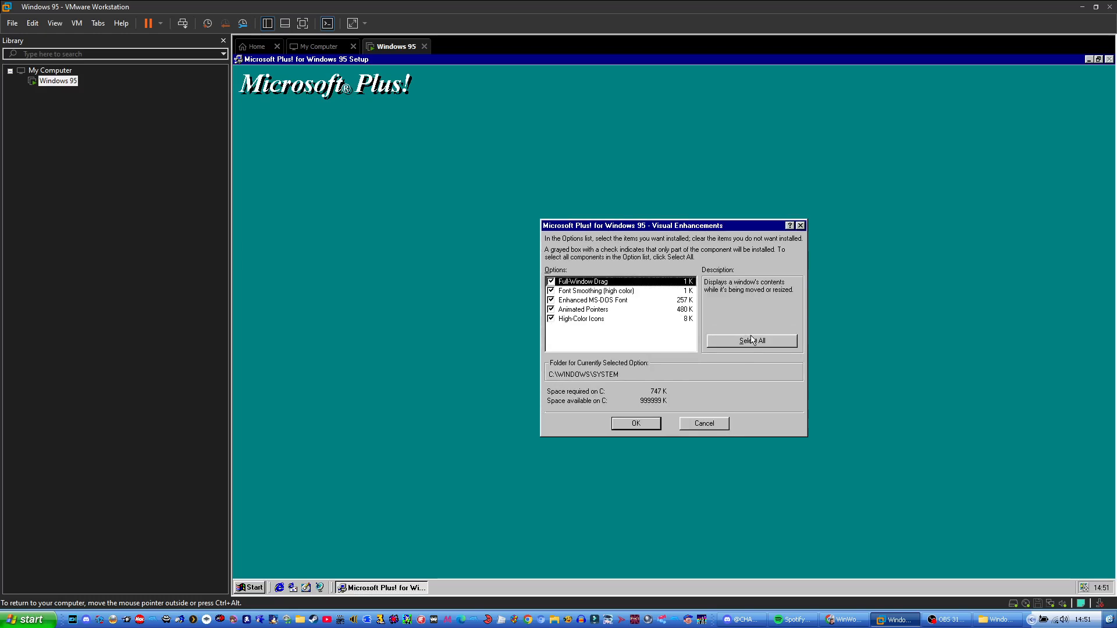
pyautogui.click(745, 343)
pyautogui.click(620, 423)
pyautogui.click(638, 429)
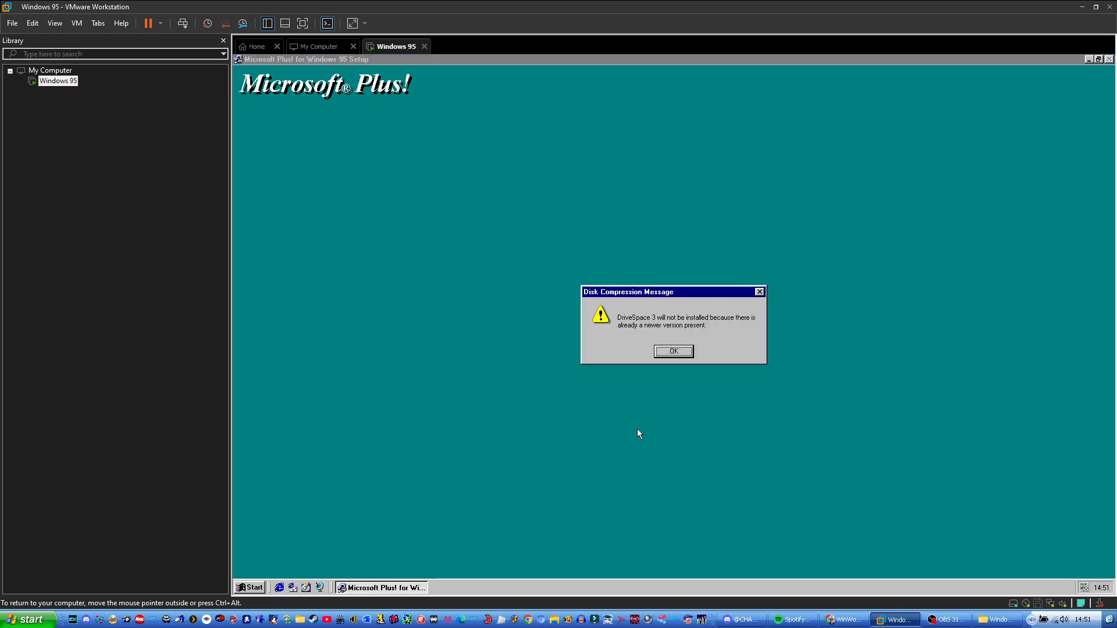
# OK the Disk Compression Message about DriveSpace 3 and answer No to running System Agent tasks at night
pyautogui.click(668, 354)
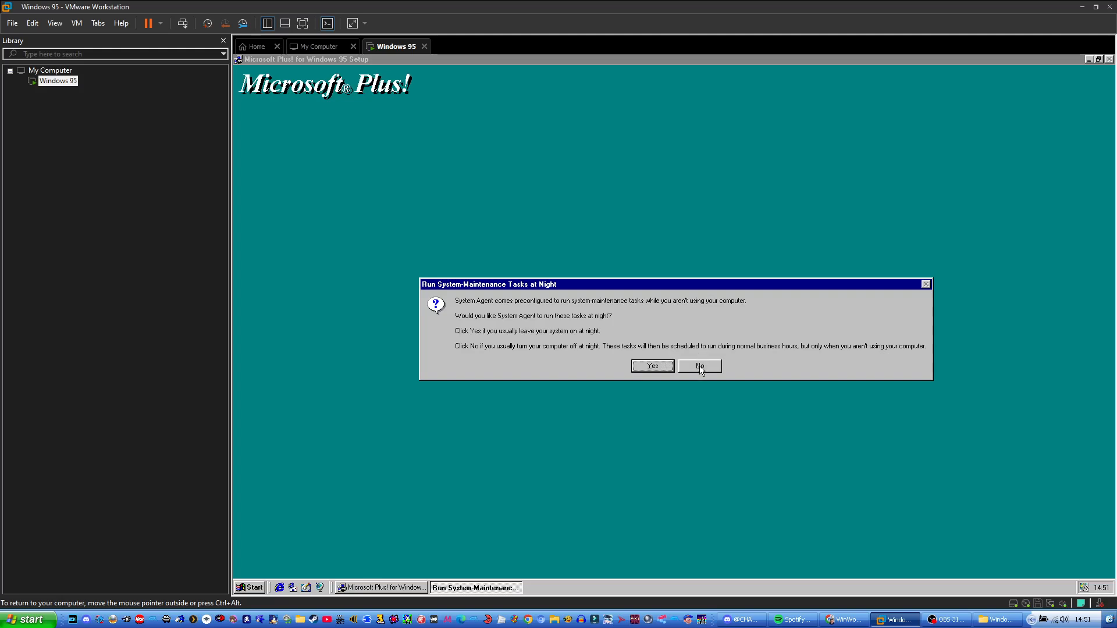
pyautogui.click(700, 367)
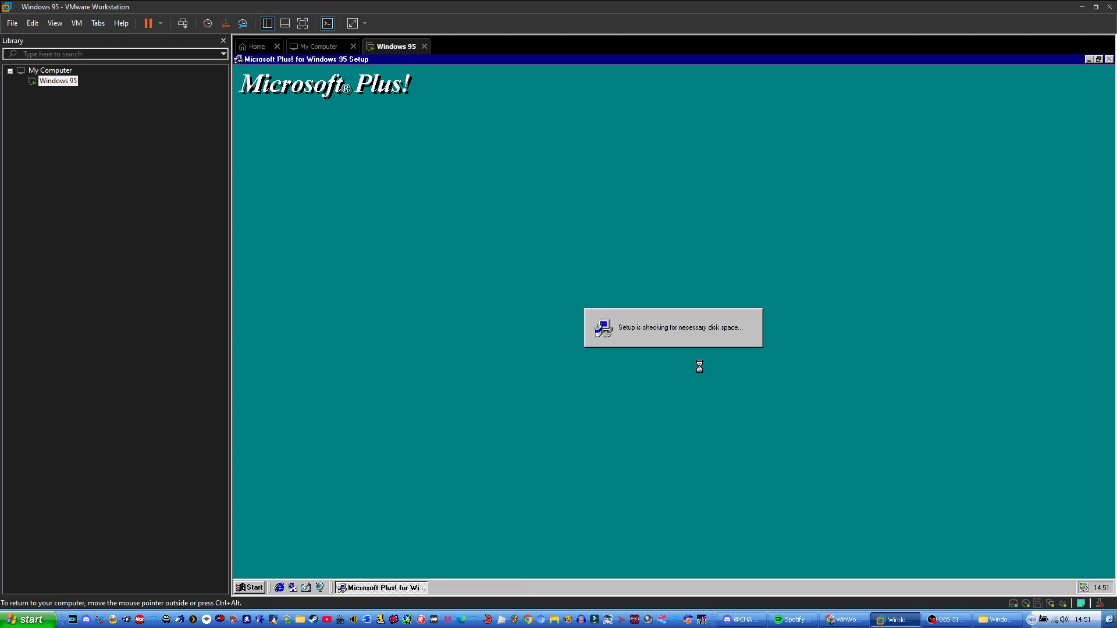
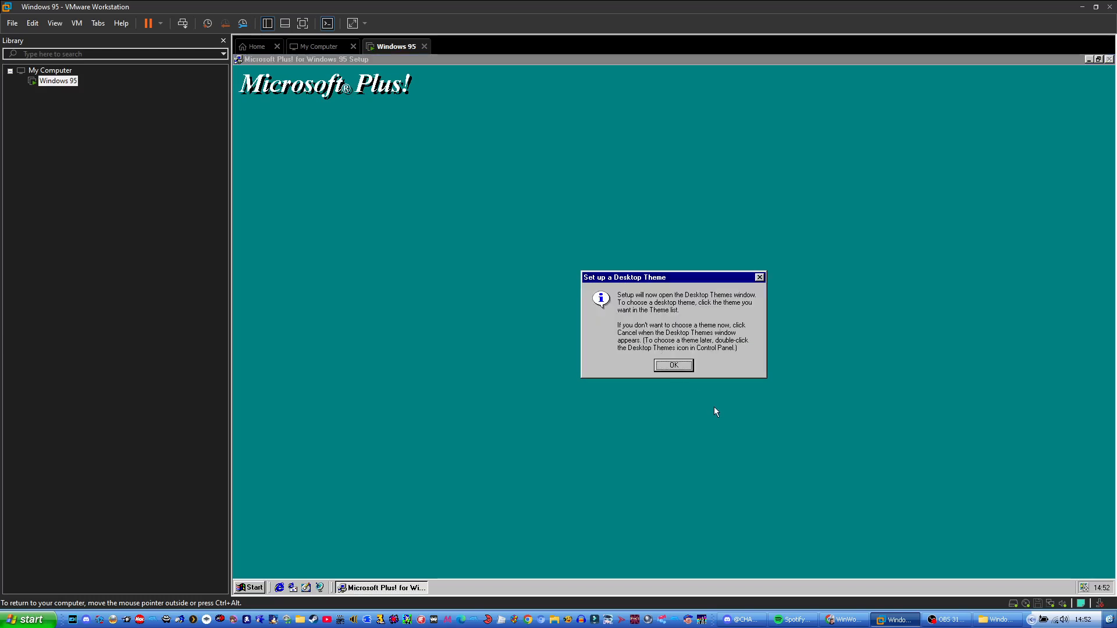
# Cancel the Desktop Themes window without picking a theme and restart Windows to finish Plus! setup
pyautogui.click(678, 370)
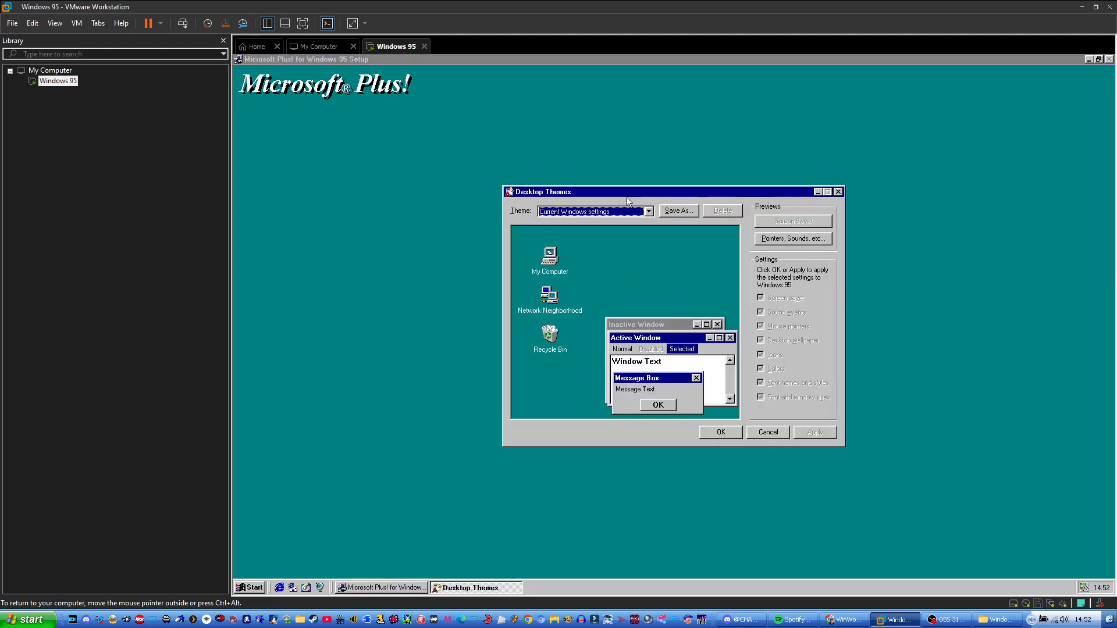
pyautogui.click(646, 211)
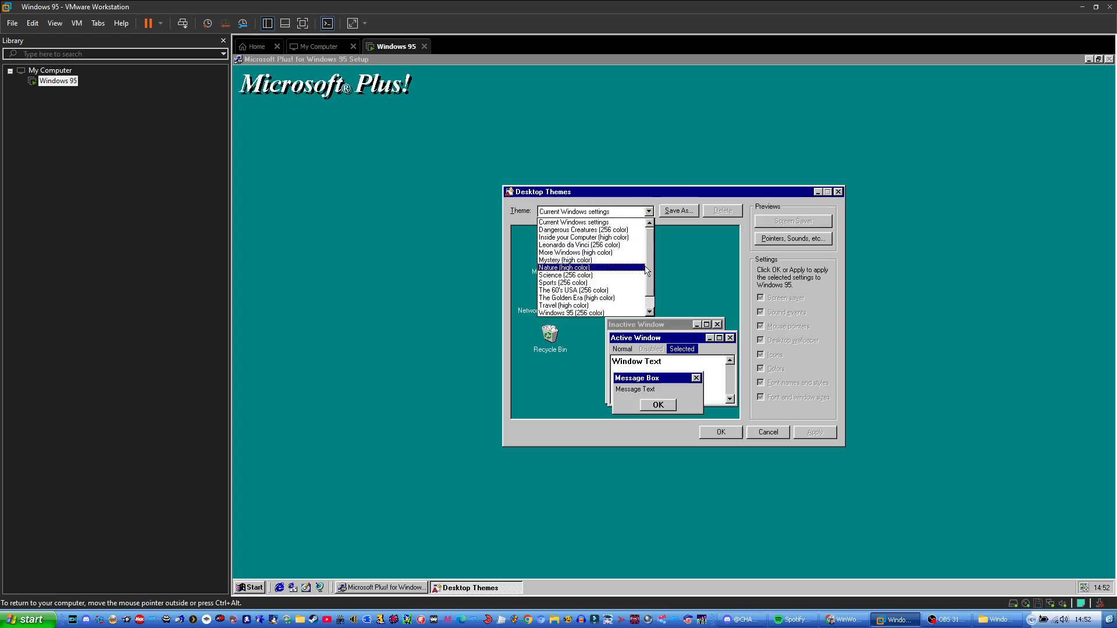
pyautogui.click(773, 437)
pyautogui.click(770, 434)
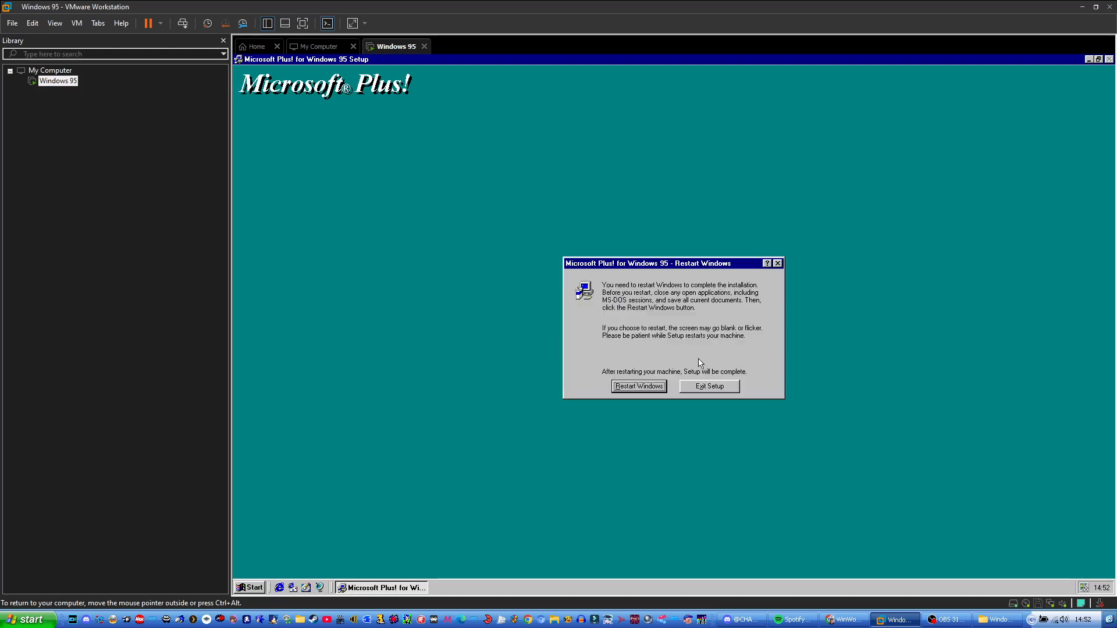
pyautogui.click(639, 387)
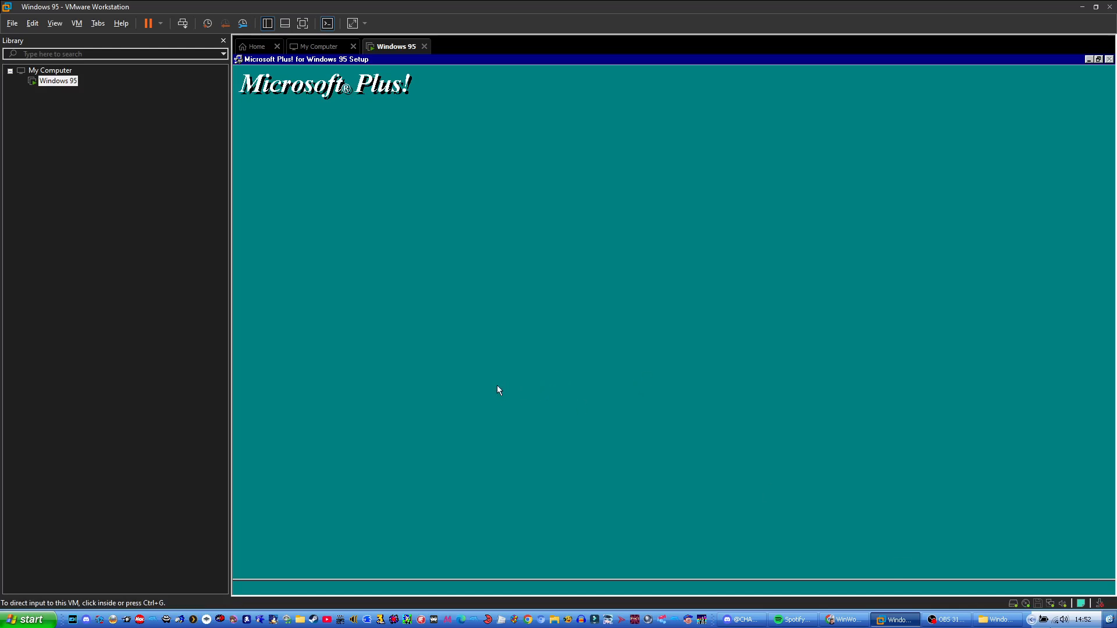
# Load the Plus! for Kids disc image into the VM's virtual CD/DVD drive during the reboot
pyautogui.click(1026, 605)
pyautogui.click(1036, 592)
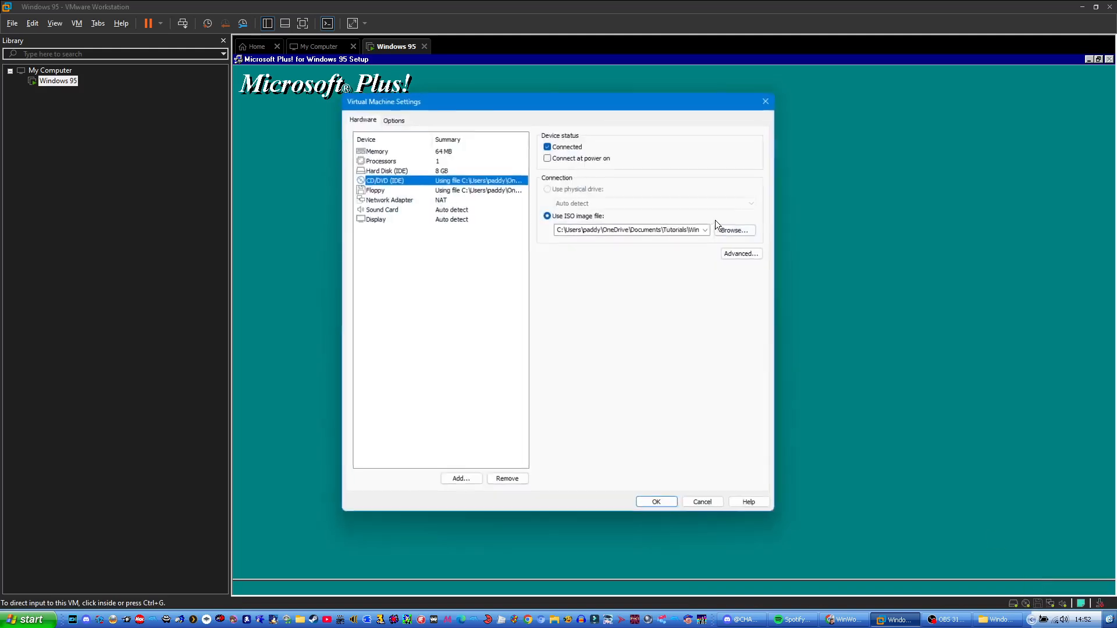
pyautogui.click(734, 232)
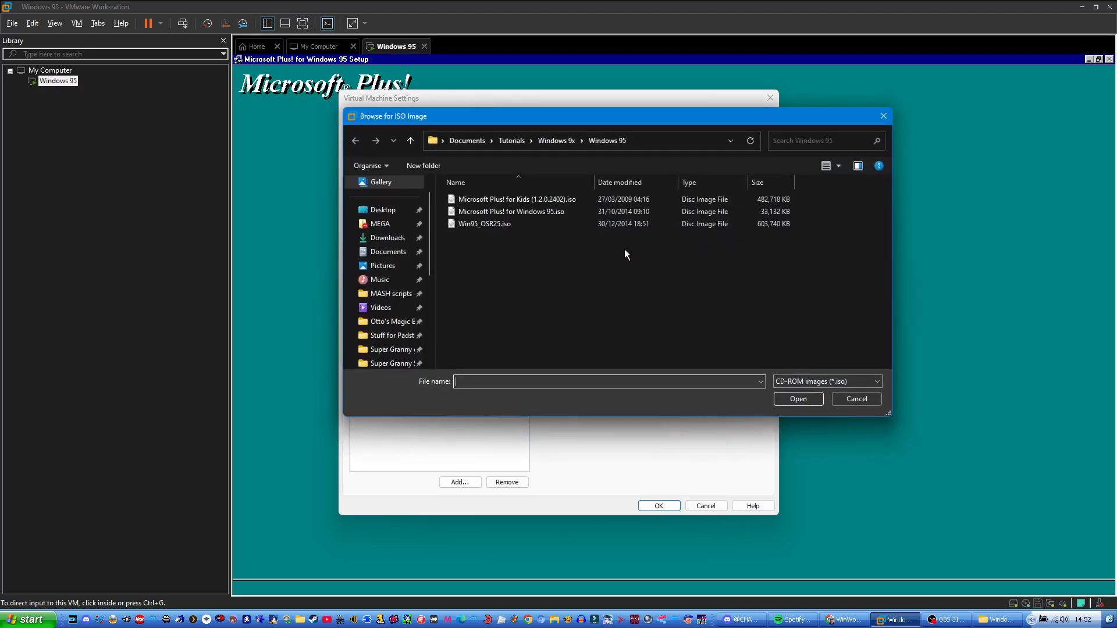
pyautogui.click(550, 200)
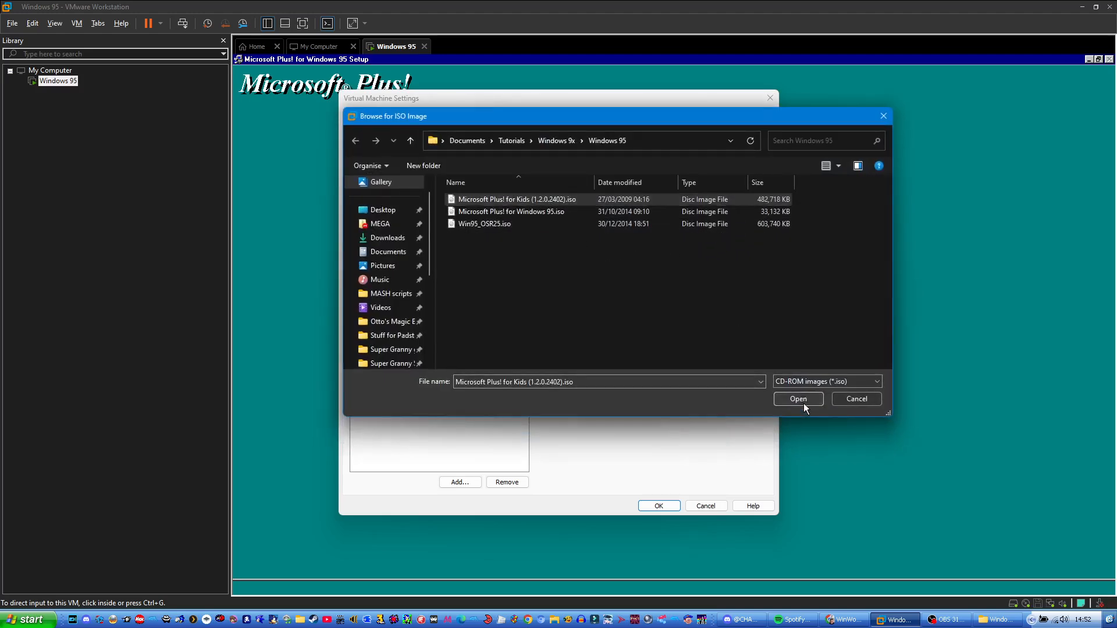
pyautogui.click(802, 400)
pyautogui.click(659, 505)
pyautogui.click(567, 407)
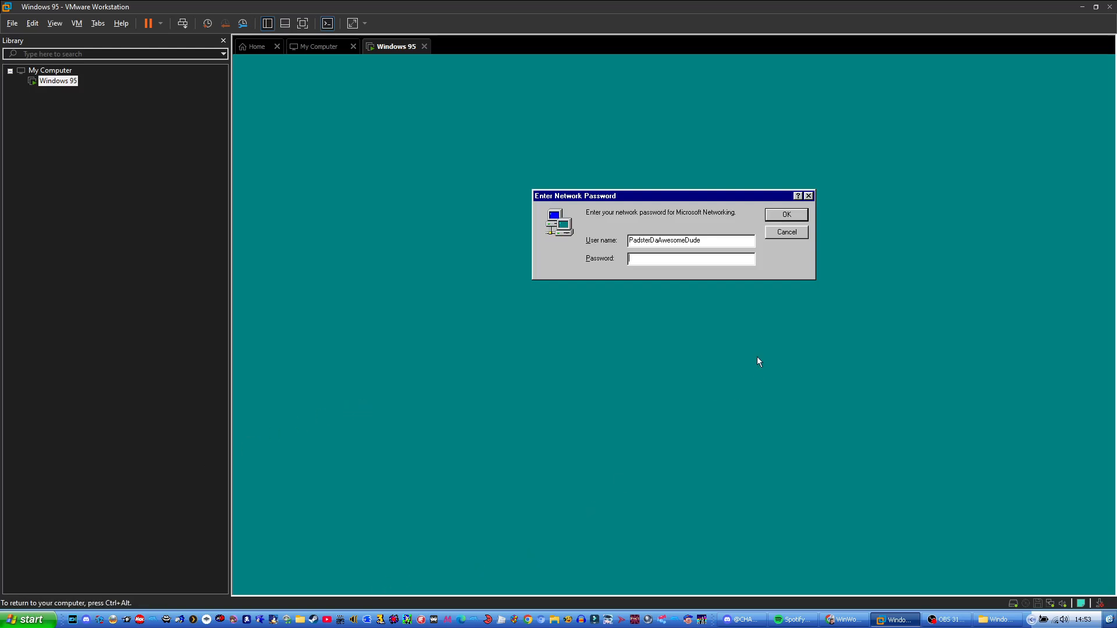
# Dismiss the network password prompt and check the drives in My Computer
pyautogui.click(796, 216)
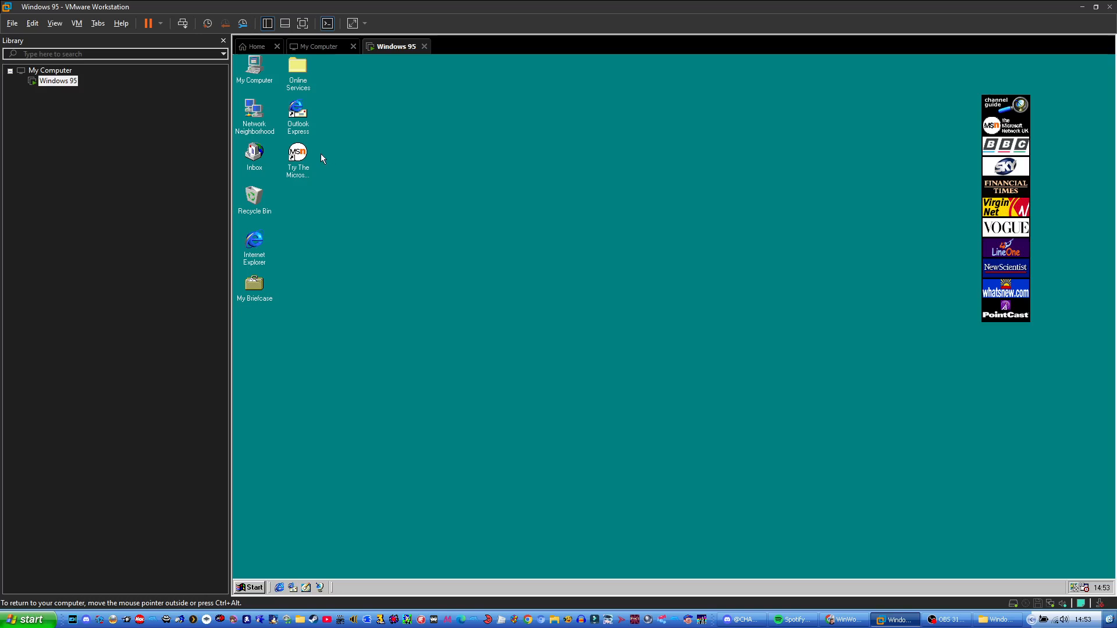
pyautogui.doubleClick(253, 65)
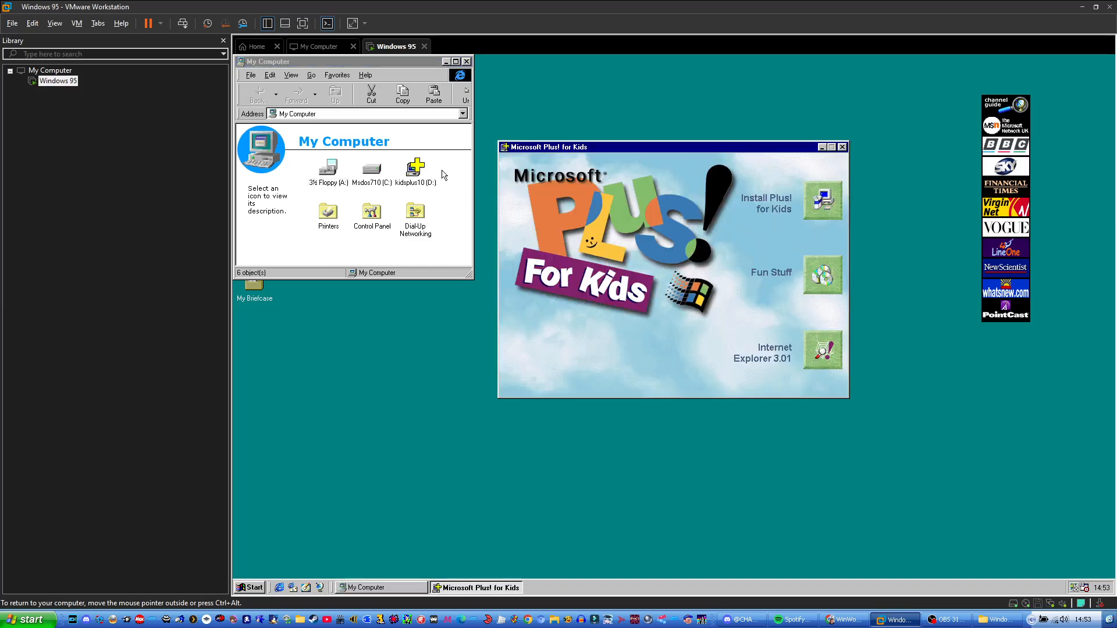
pyautogui.click(467, 61)
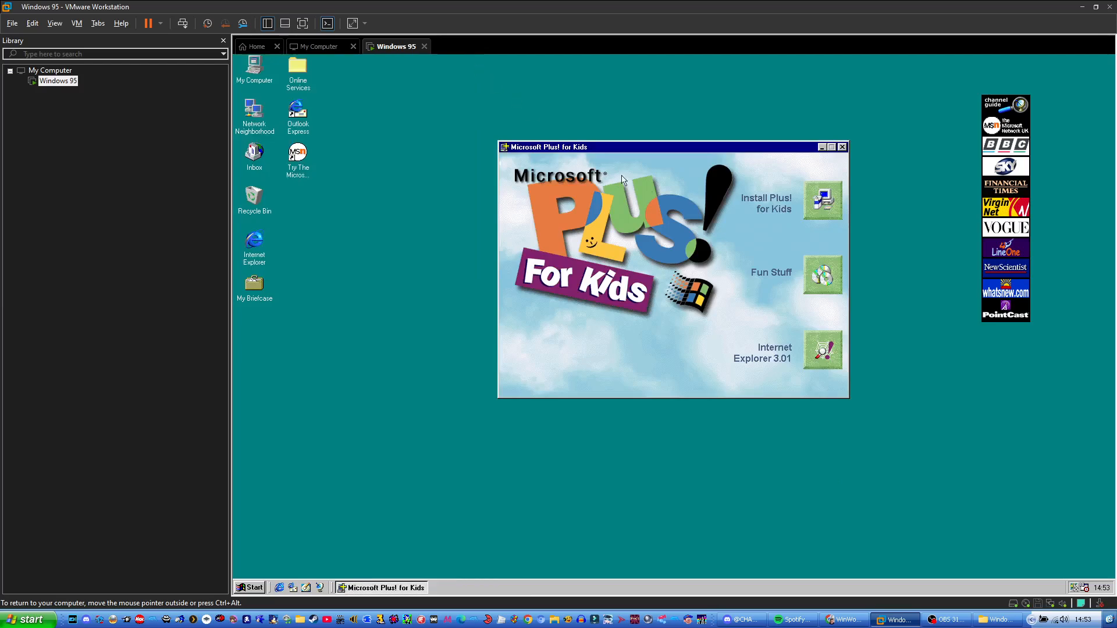
# Start Plus! for Kids setup, pass the welcome screen, and confirm the registered name
pyautogui.click(824, 203)
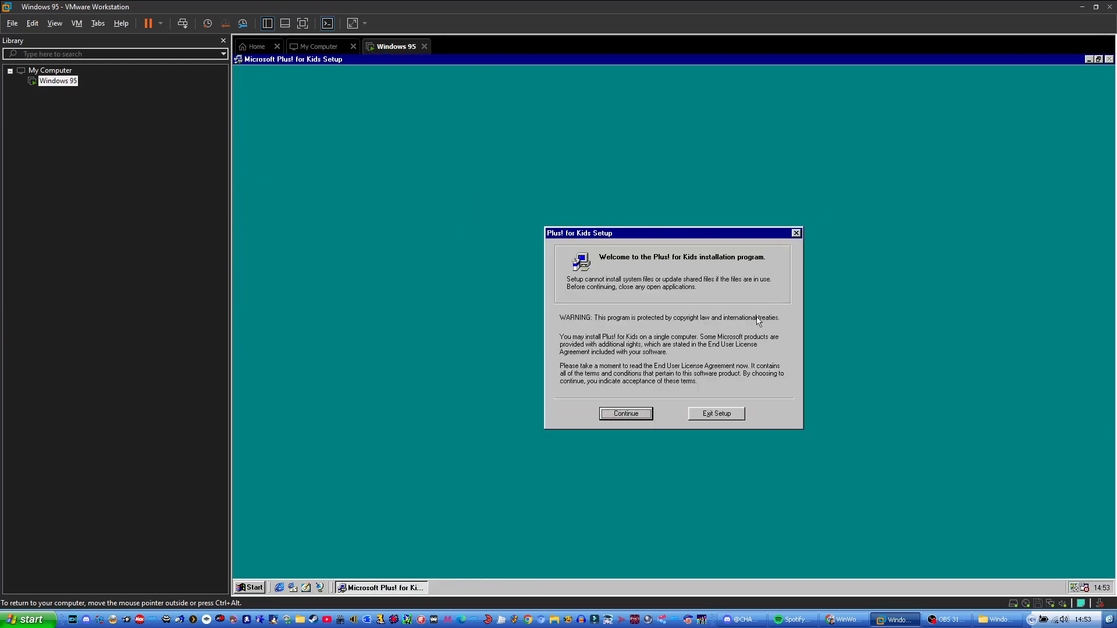
pyautogui.click(636, 416)
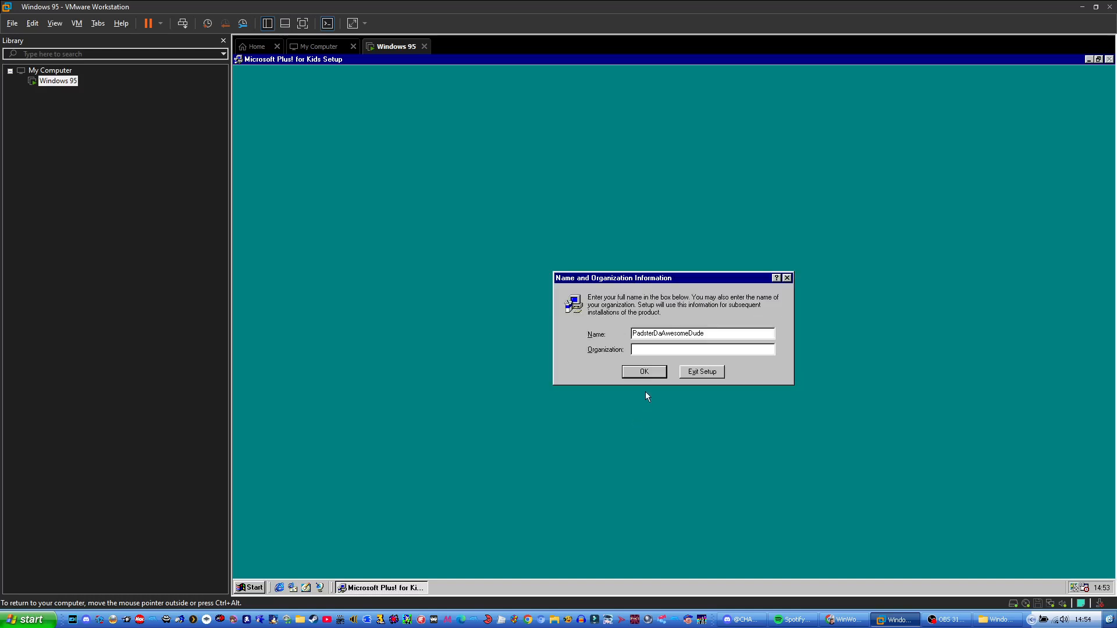
pyautogui.click(647, 372)
pyautogui.click(649, 374)
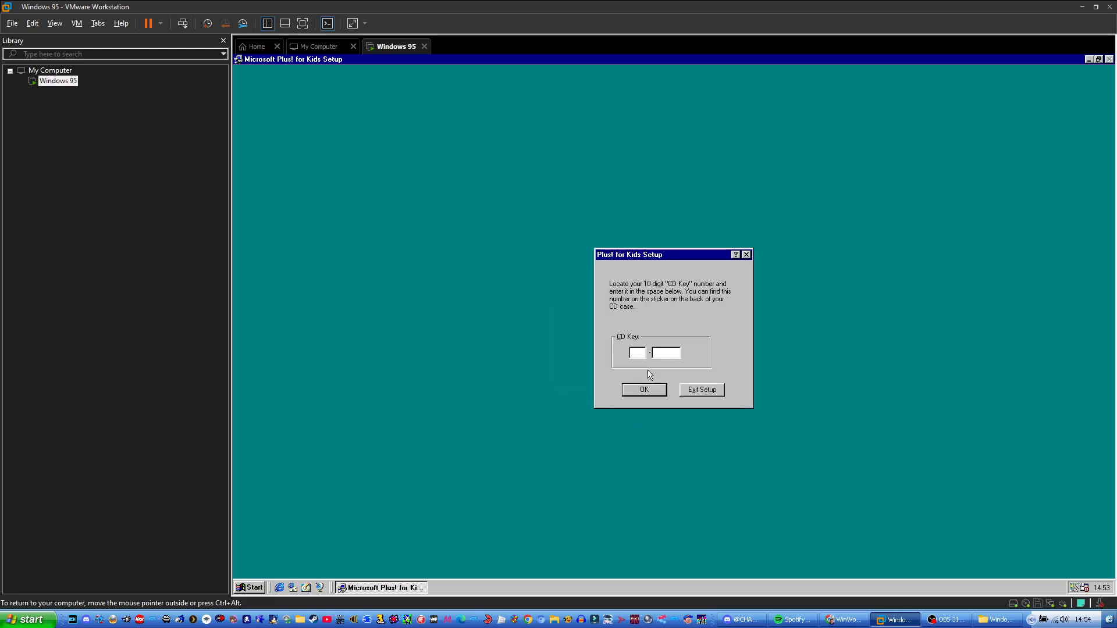
pyautogui.click(932, 622)
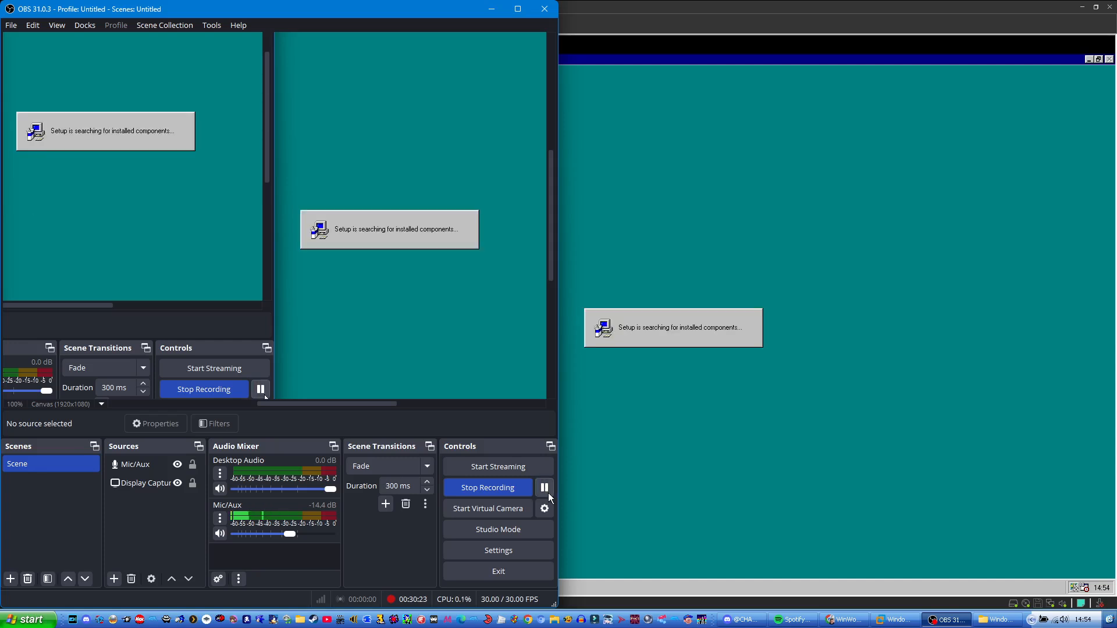
pyautogui.click(688, 424)
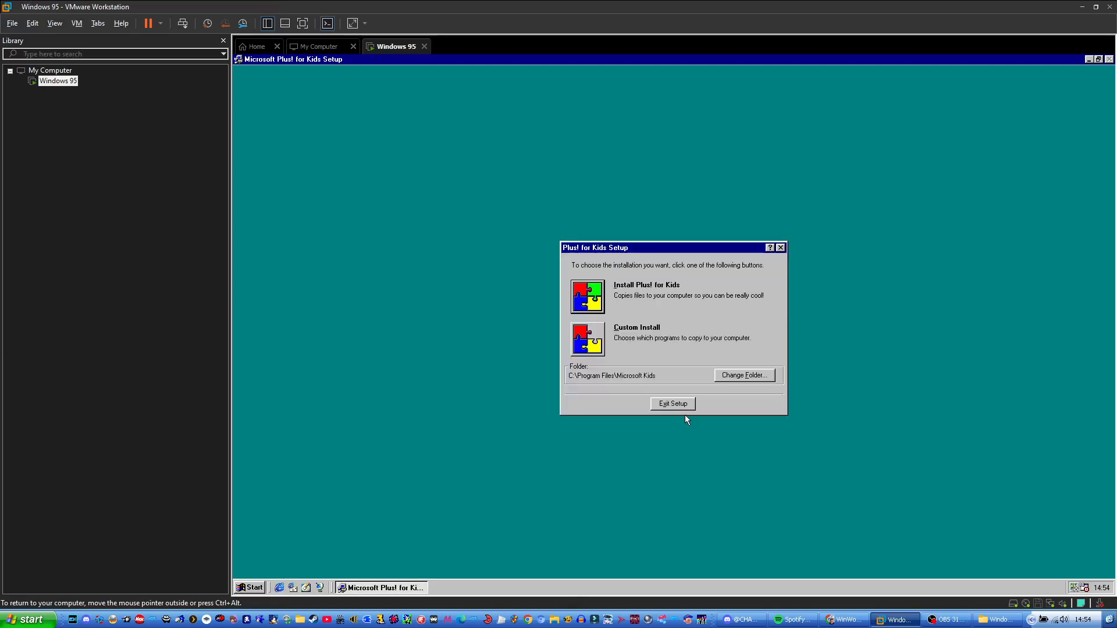
# Choose Custom installation, select all components, and include every desktop theme
pyautogui.click(599, 343)
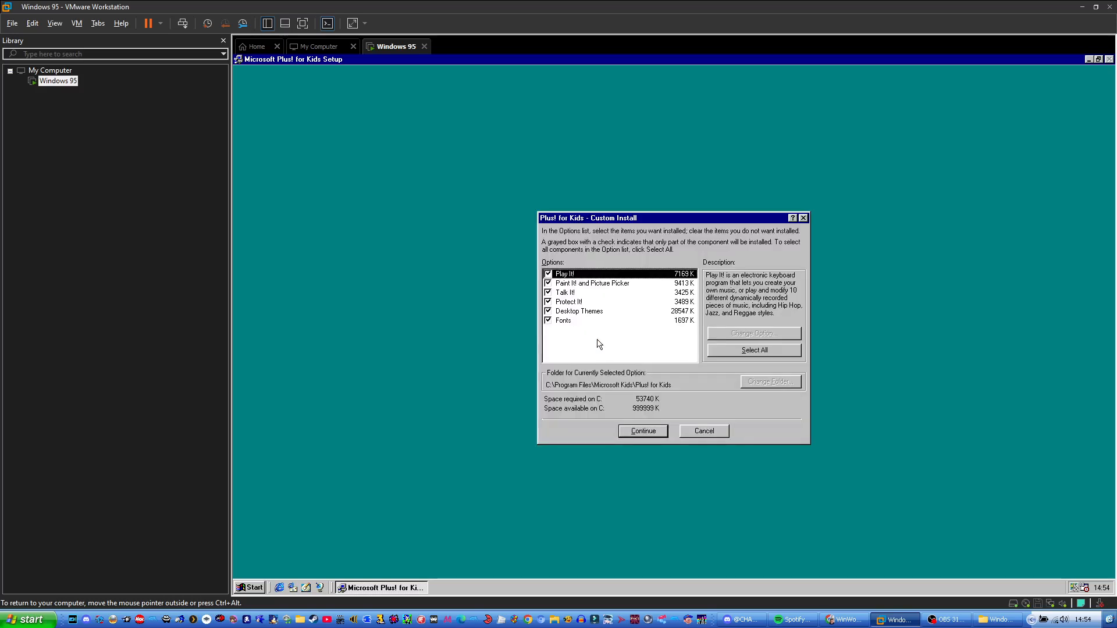
pyautogui.click(774, 351)
pyautogui.click(573, 286)
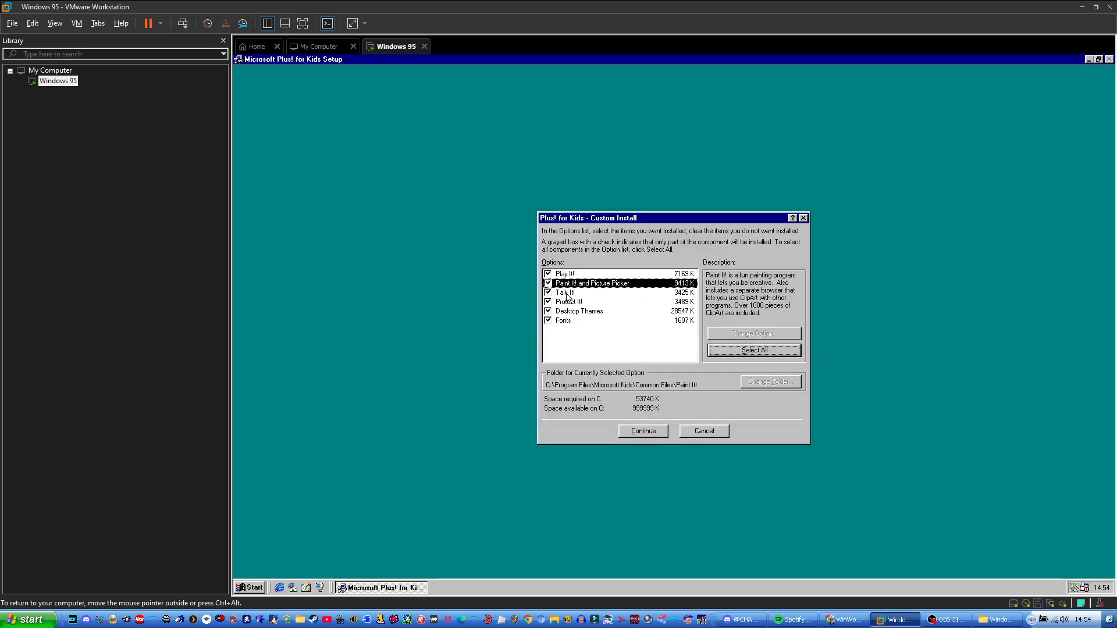
pyautogui.click(567, 293)
pyautogui.click(566, 304)
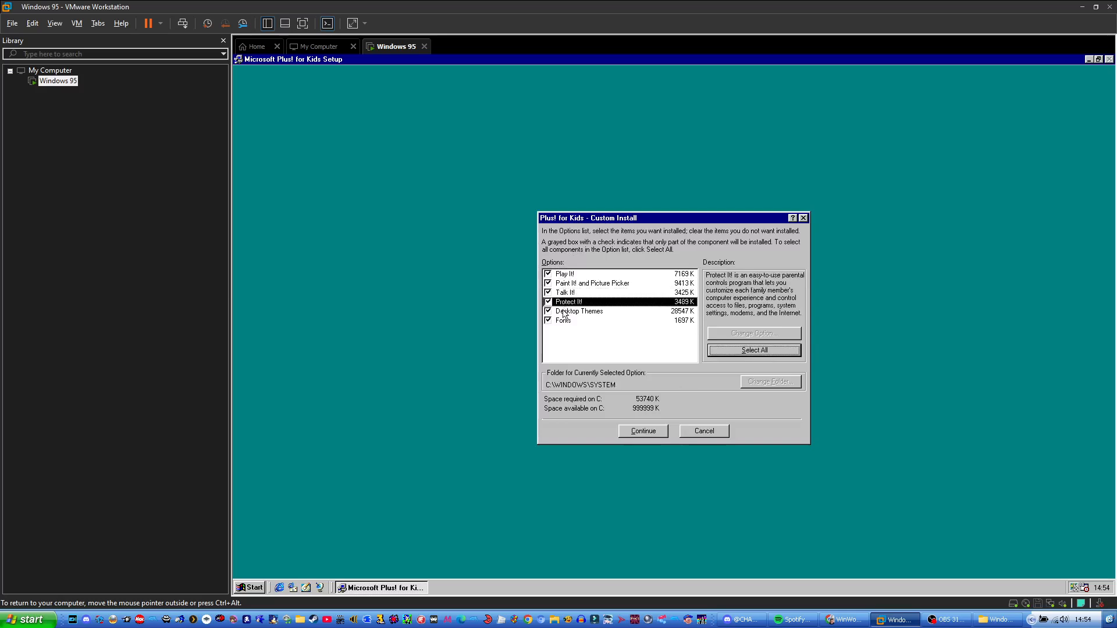
pyautogui.click(563, 312)
pyautogui.click(749, 334)
pyautogui.click(715, 346)
pyautogui.scroll(-1, 687, 318)
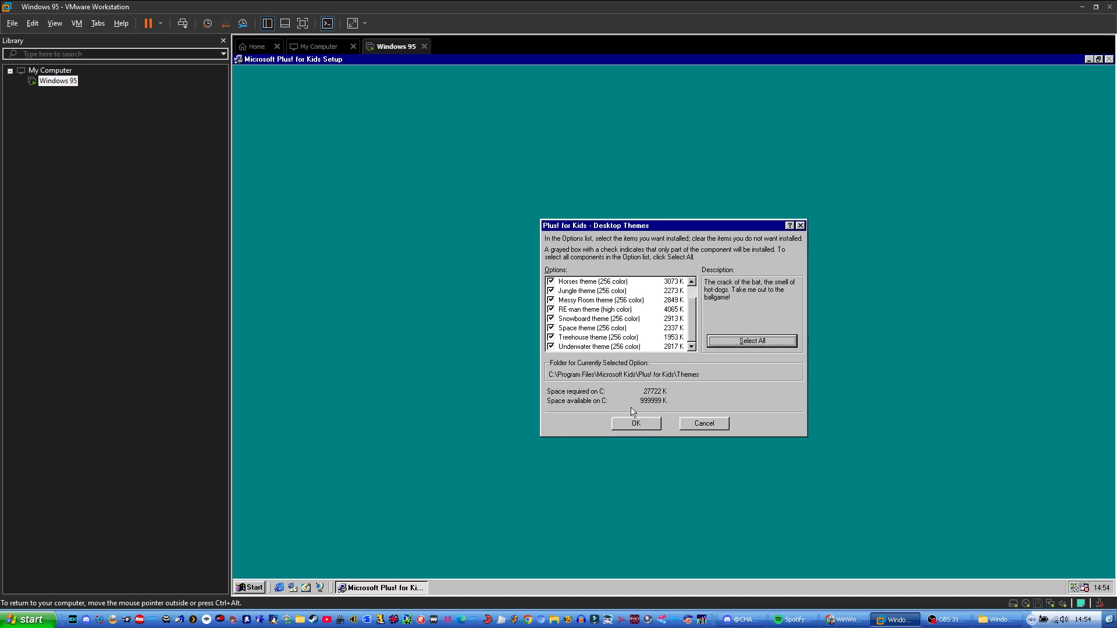
pyautogui.click(636, 423)
# Keep Desktop Themes ticked, include all individual fonts, and continue the installation
pyautogui.click(559, 312)
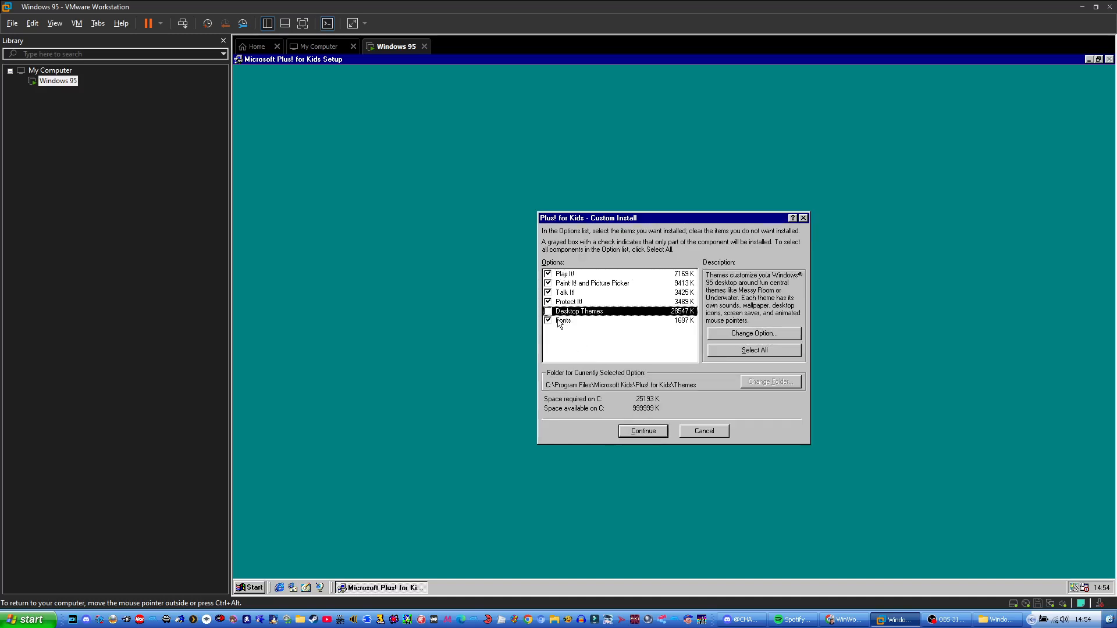
pyautogui.click(549, 312)
pyautogui.click(550, 321)
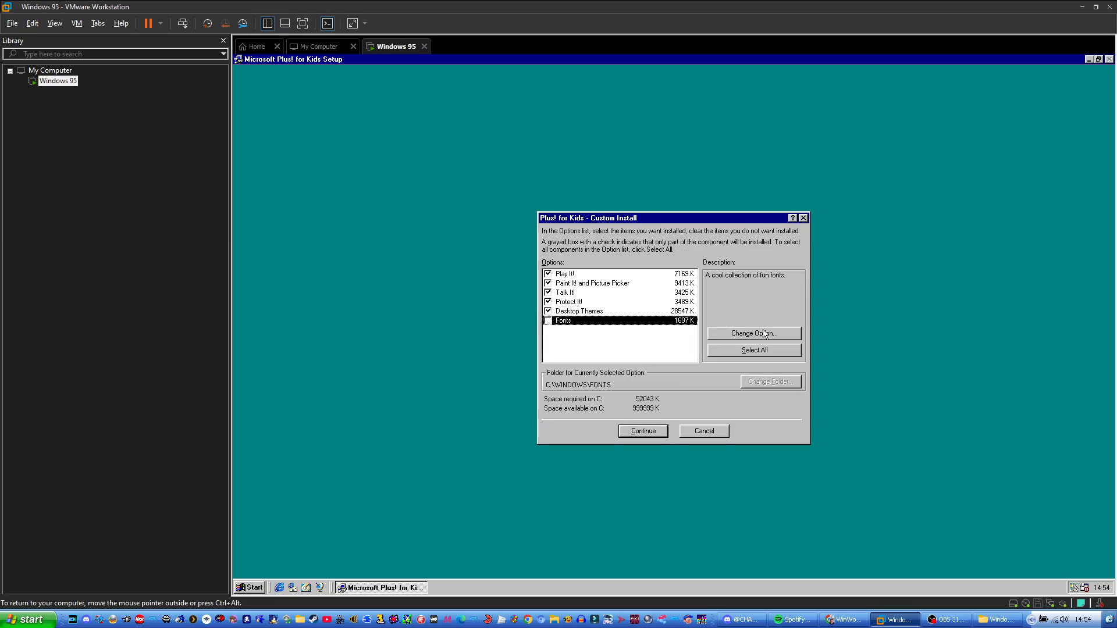
pyautogui.click(777, 350)
pyautogui.click(764, 333)
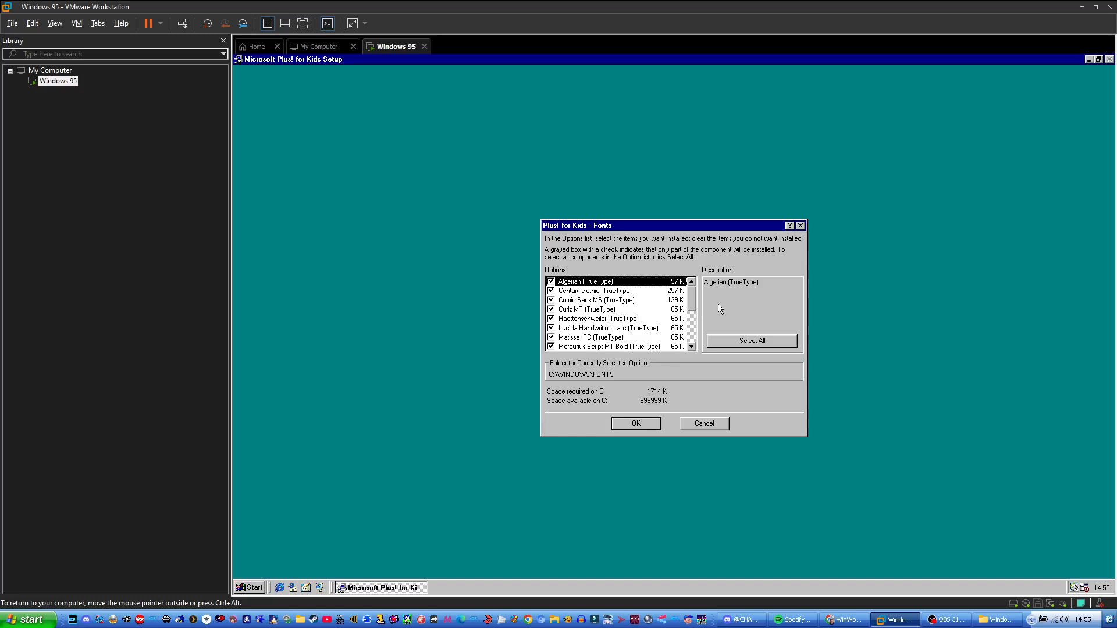
pyautogui.moveTo(692, 303); pyautogui.dragTo(690, 348)
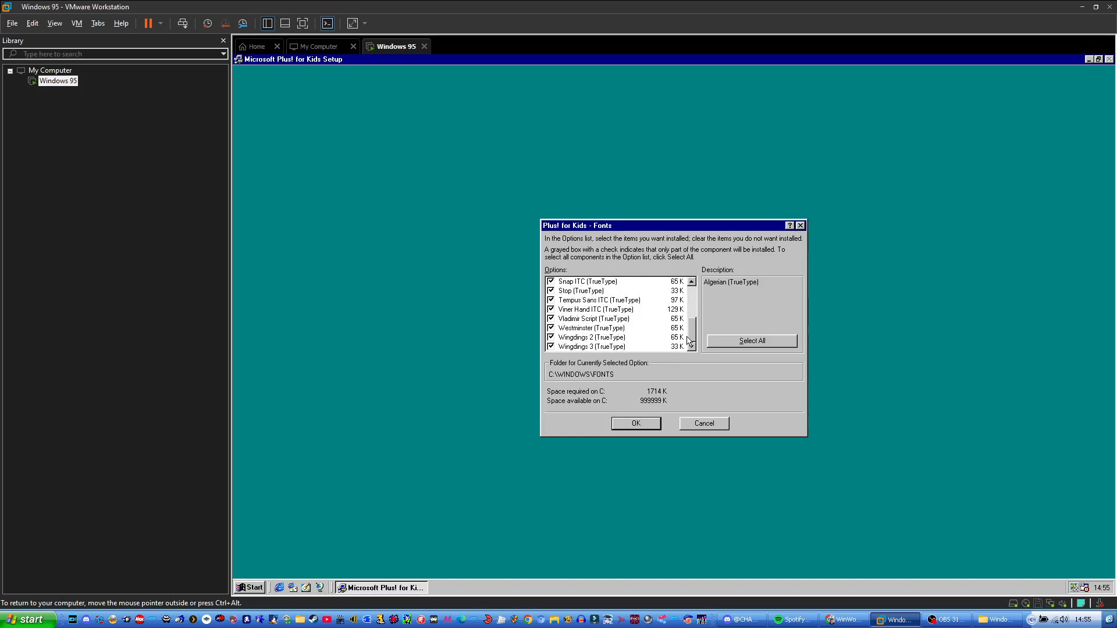
pyautogui.click(635, 425)
pyautogui.click(638, 429)
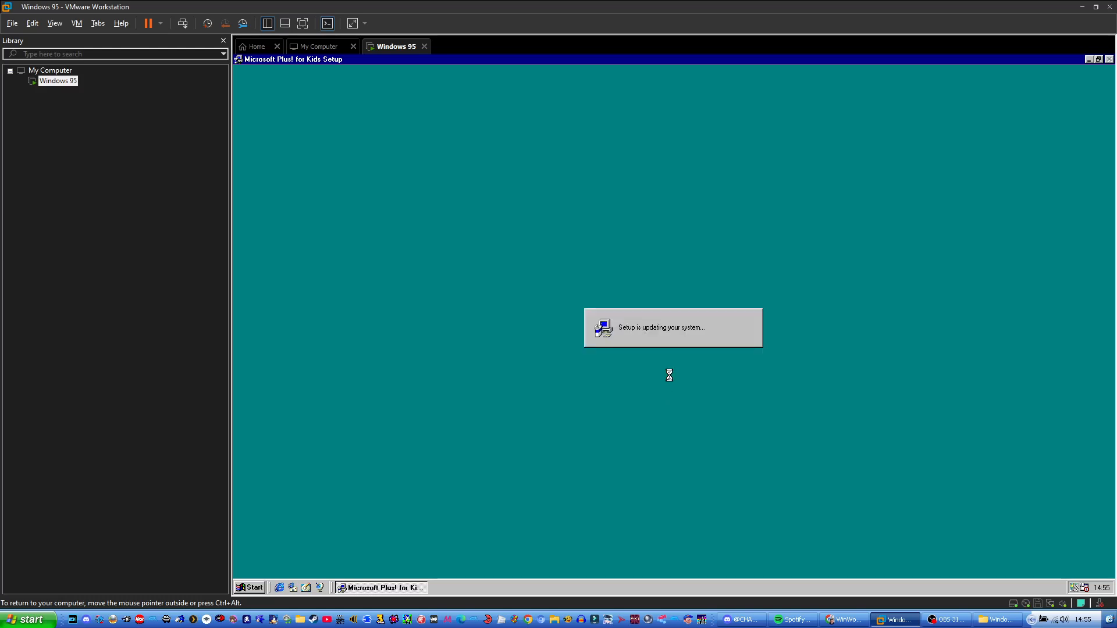
# Watch setup copy files with the VM in full screen, then return to the normal window
pyautogui.click(303, 23)
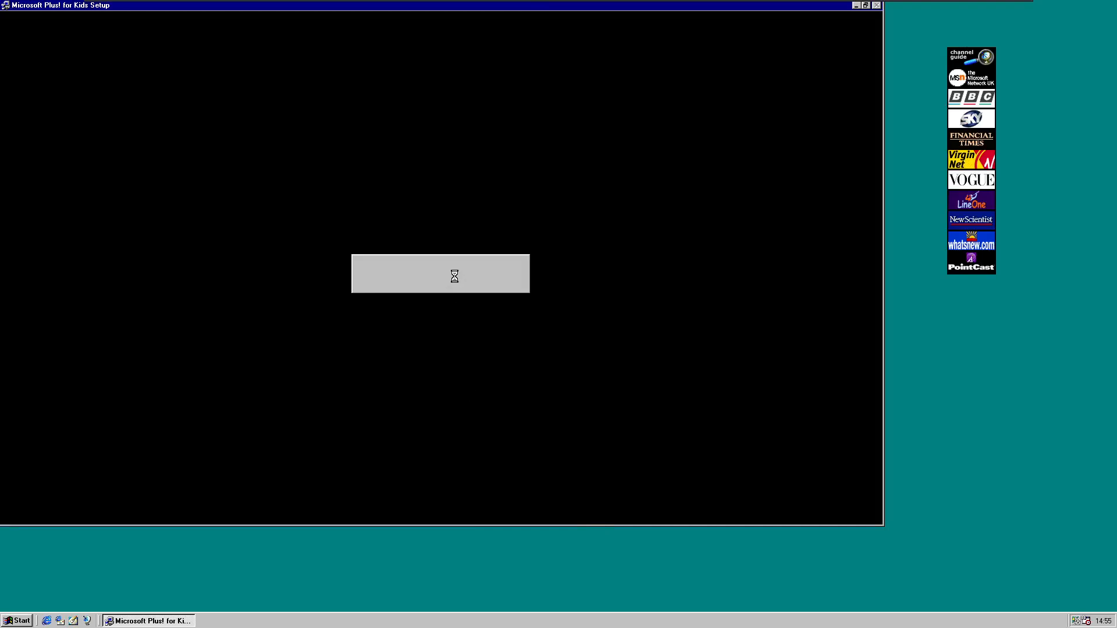
pyautogui.moveTo(378, 2)
pyautogui.moveTo(596, 1)
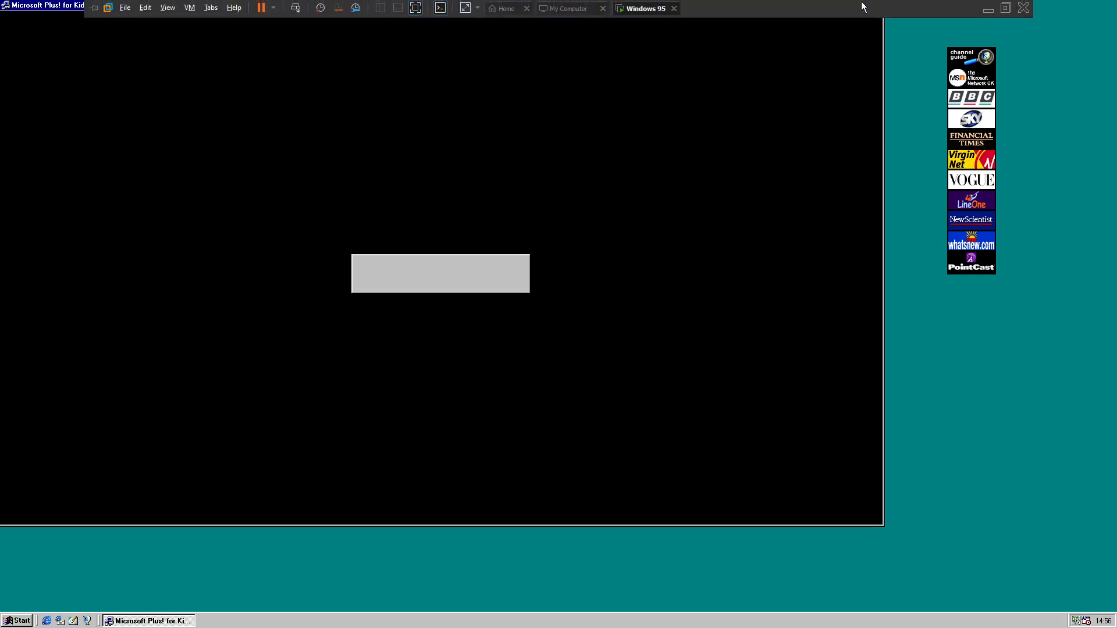
pyautogui.click(1006, 8)
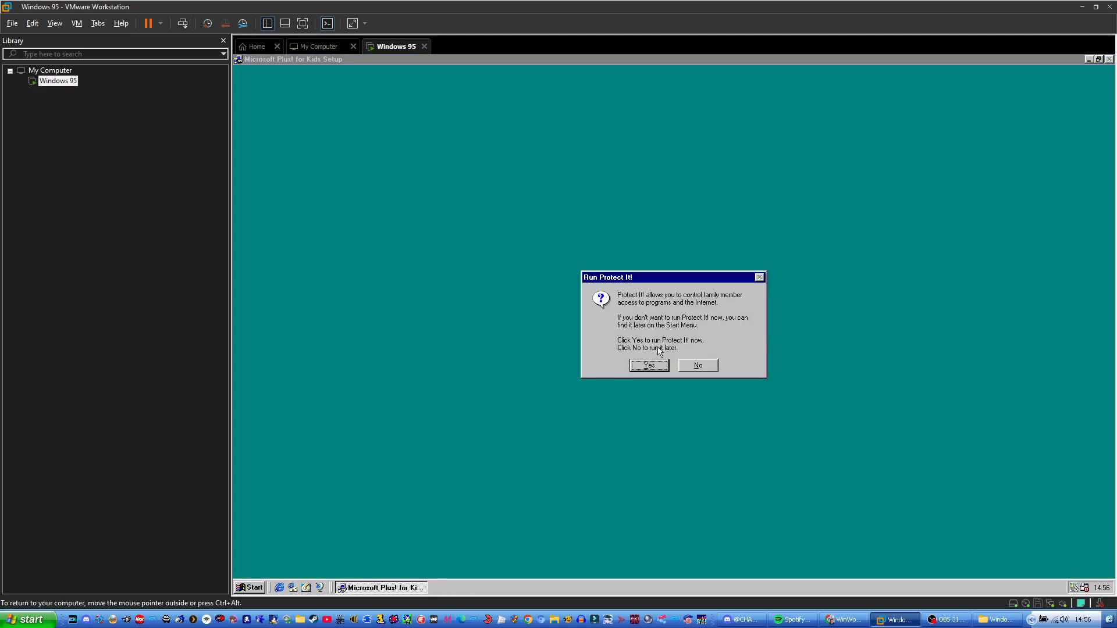
# Decline Protect It!, close Desktop Themes without a theme, and acknowledge setup completion
pyautogui.click(694, 371)
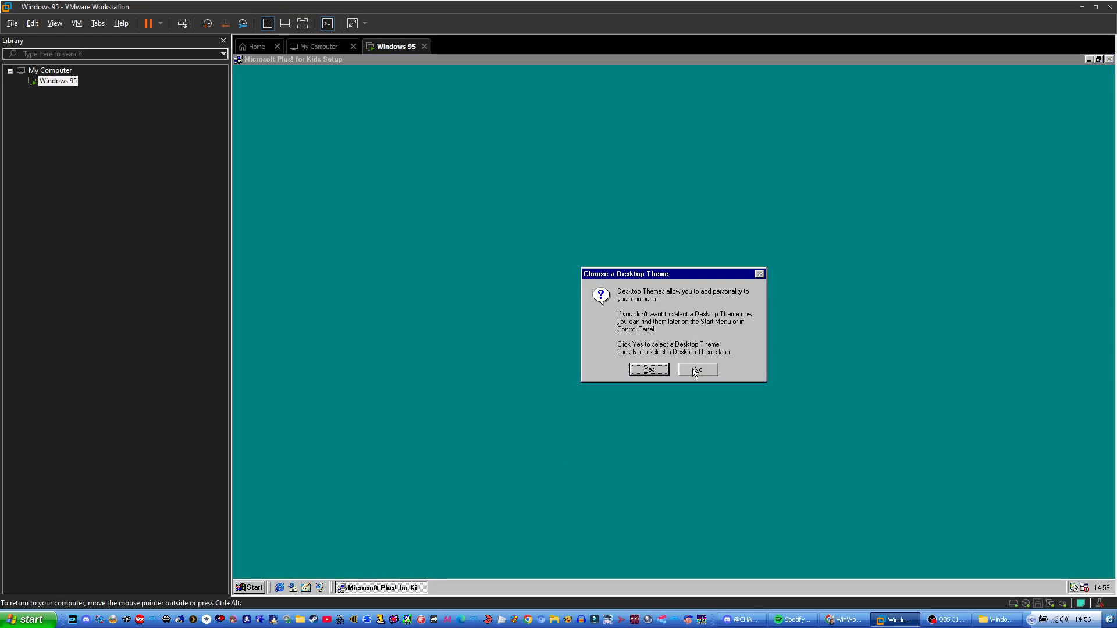
pyautogui.click(649, 369)
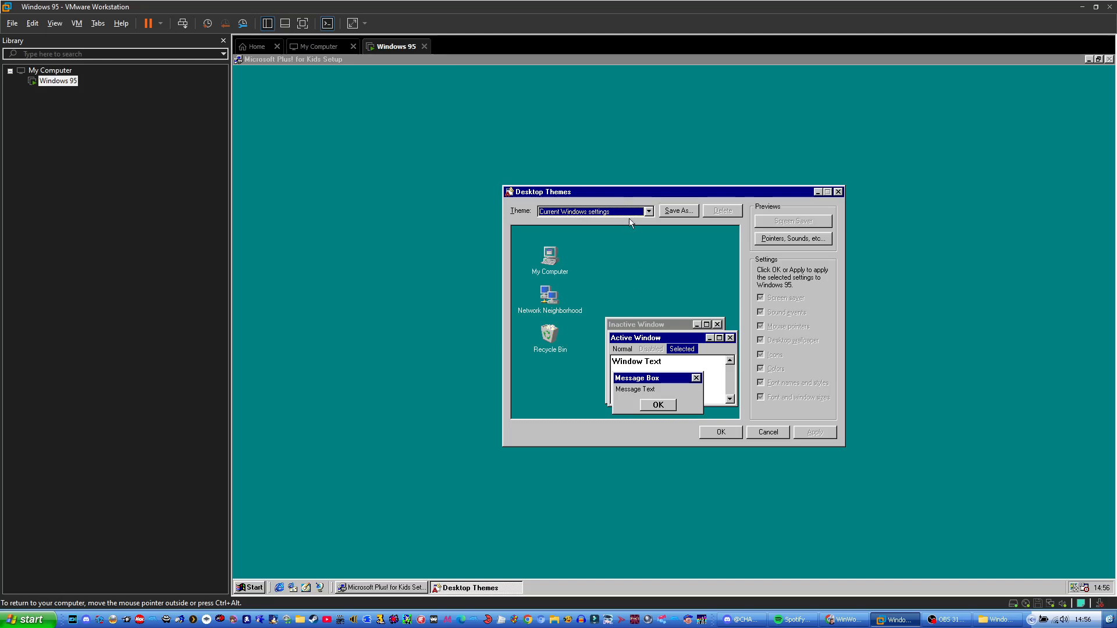
pyautogui.click(649, 213)
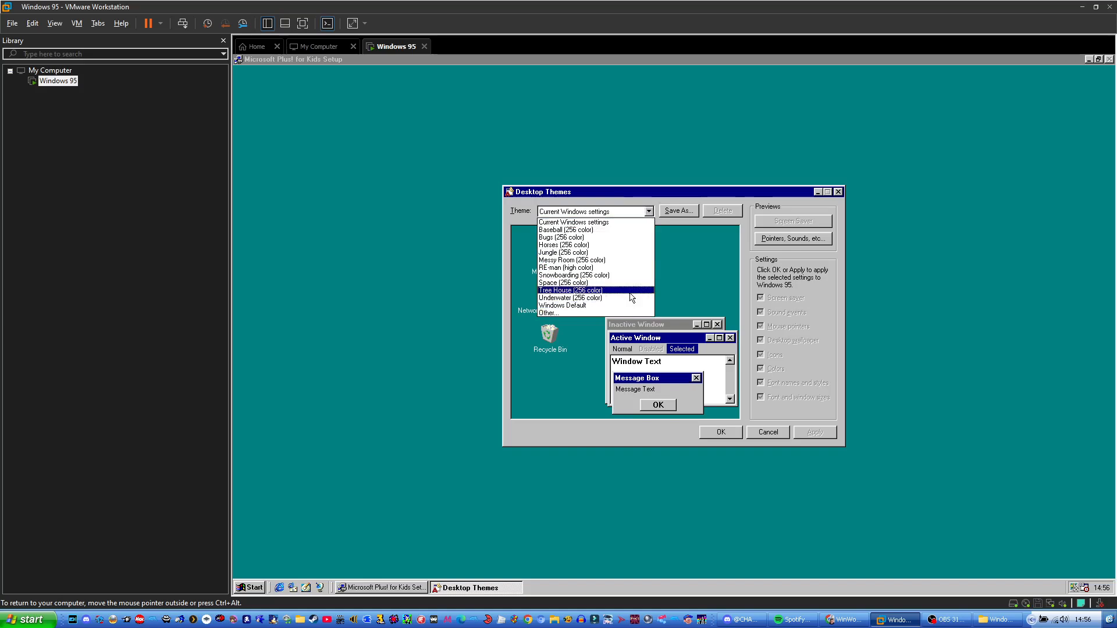
pyautogui.click(768, 430)
pyautogui.click(769, 431)
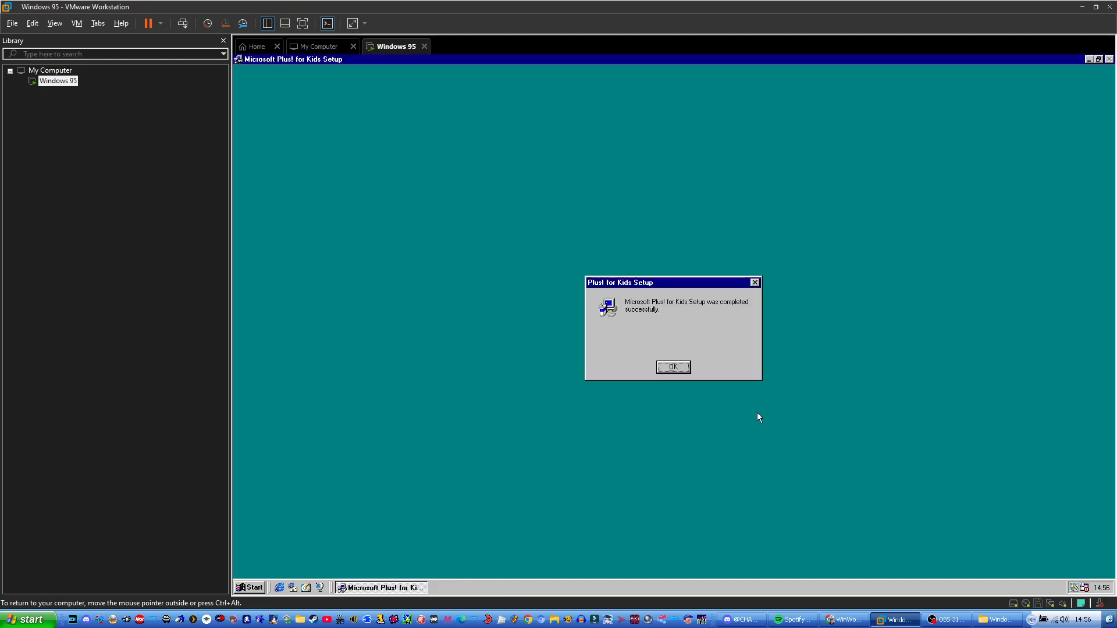
pyautogui.click(675, 368)
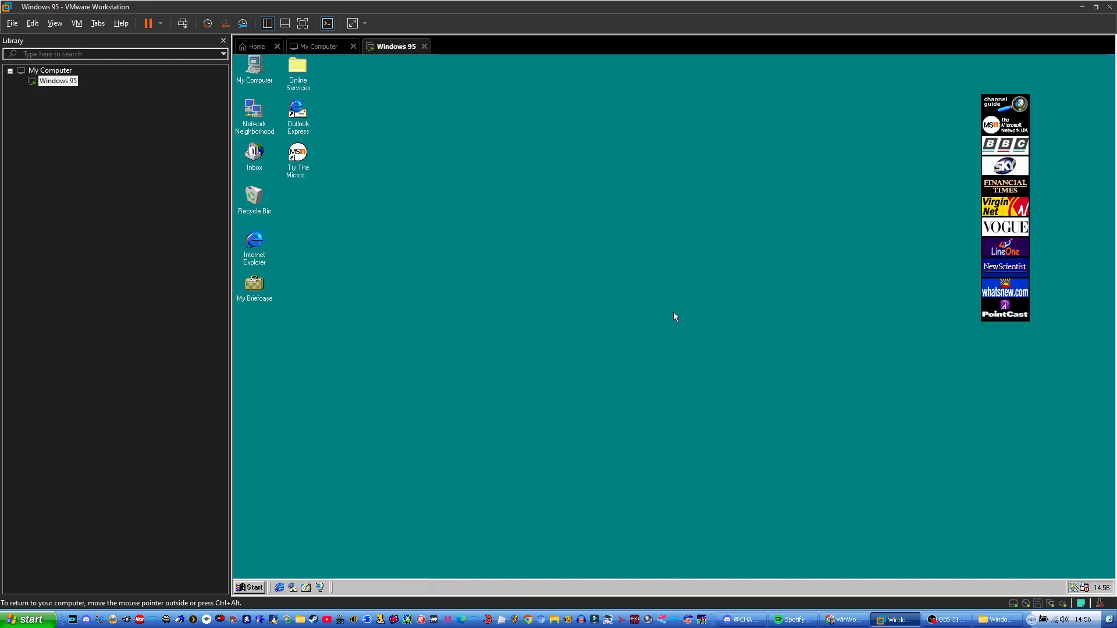
# Restart Windows 95 via Start > Shut Down and switch the VM to full screen
pyautogui.hotkey('ctrl', 'alt')
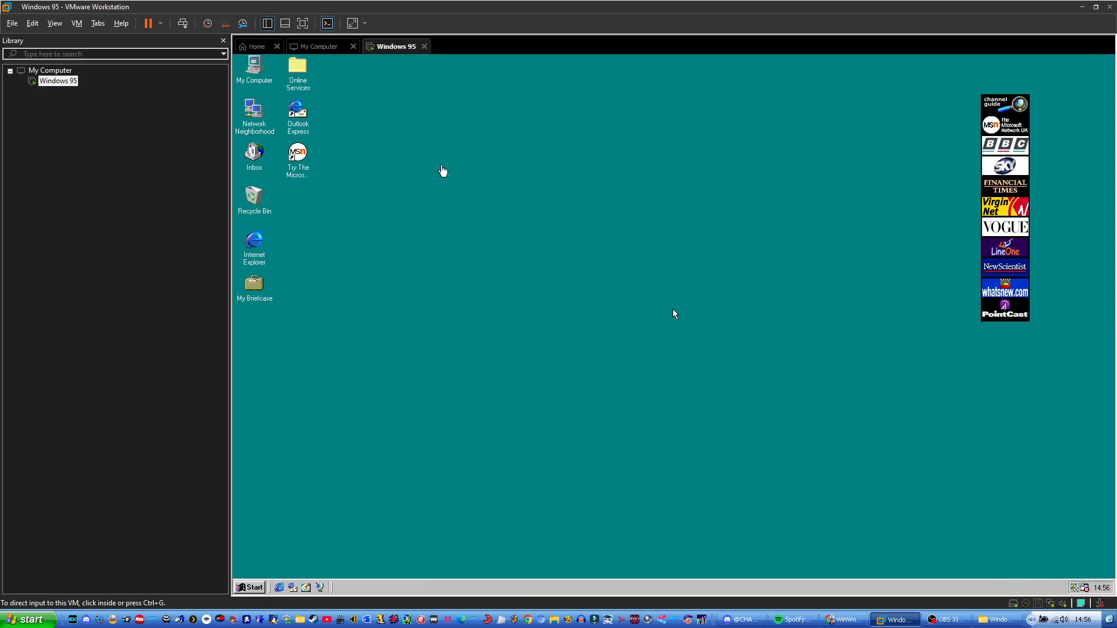
pyautogui.click(606, 231)
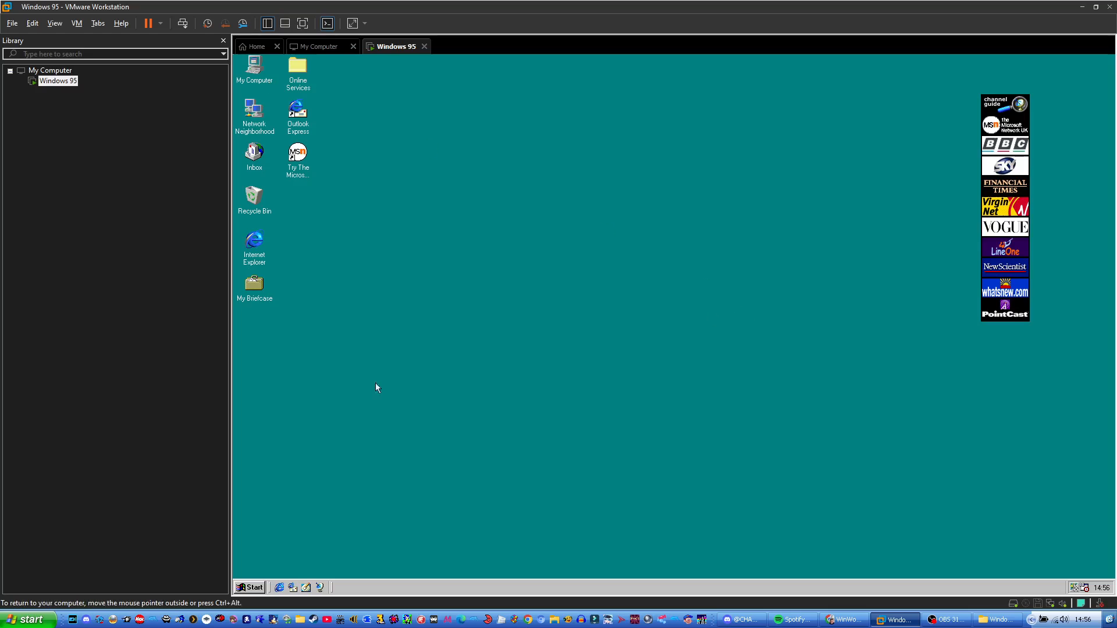
pyautogui.click(255, 589)
pyautogui.click(278, 574)
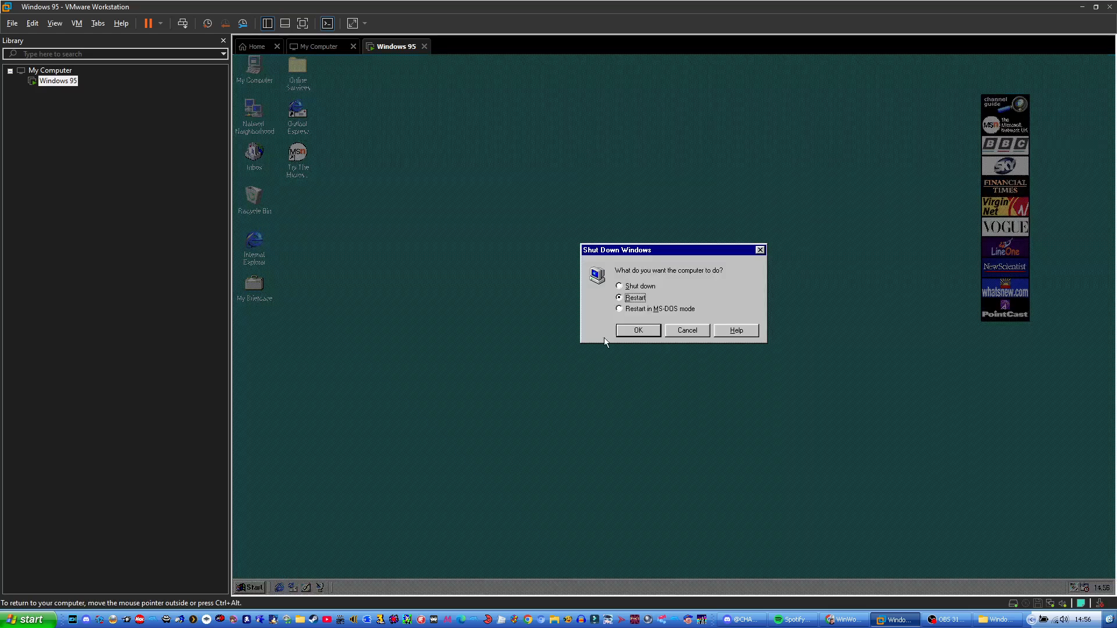
pyautogui.click(637, 330)
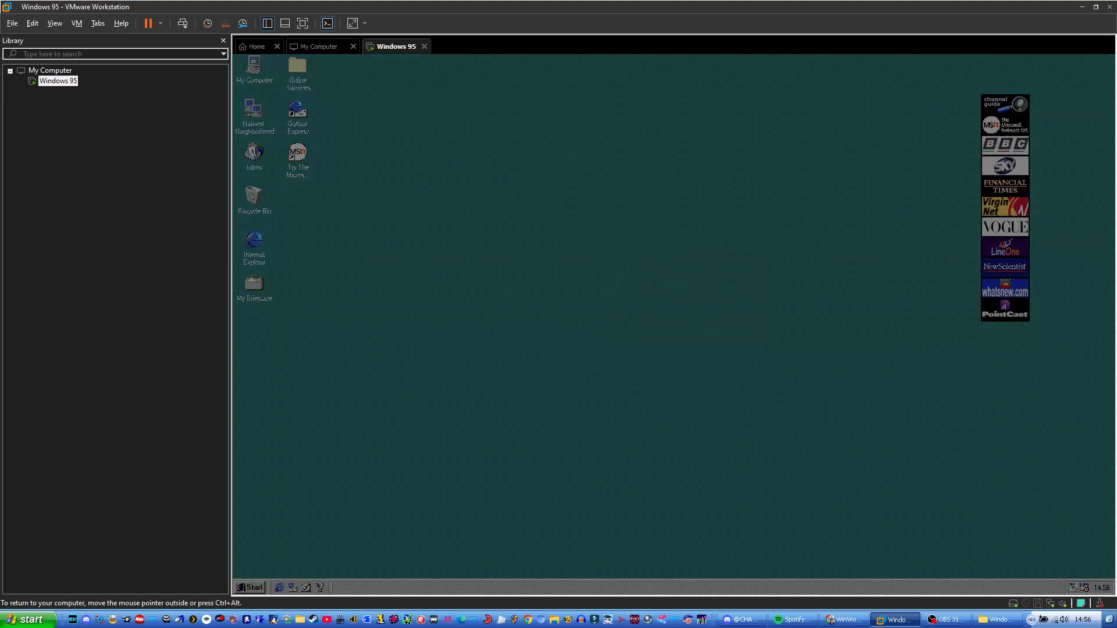
pyautogui.click(301, 24)
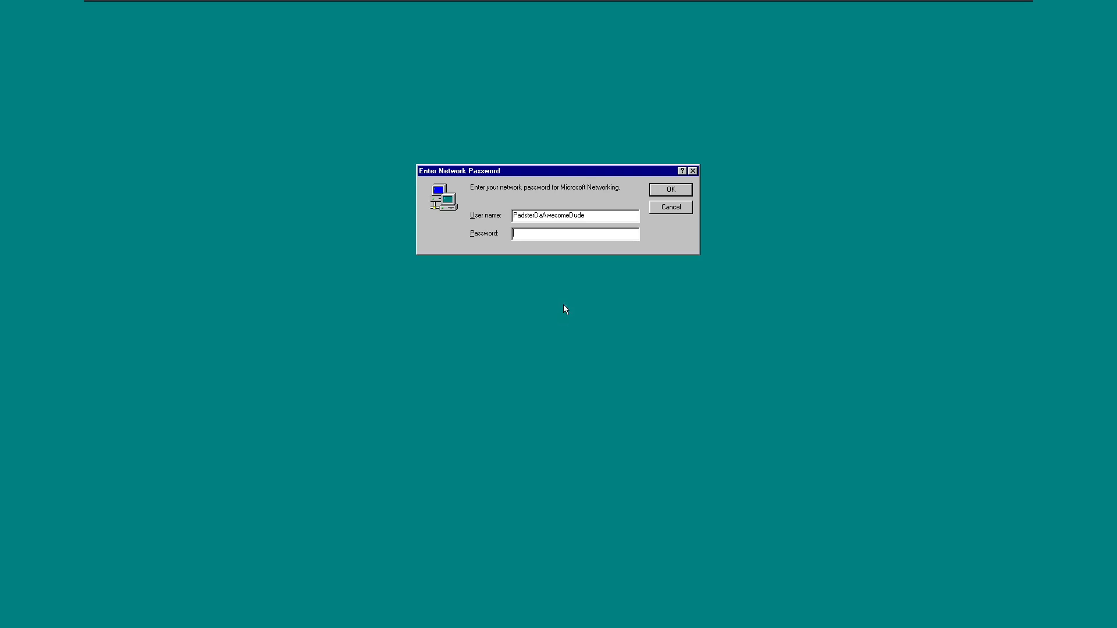
# Dismiss the network password prompt and drag the Channel Bar to the desktop's right edge
pyautogui.click(668, 192)
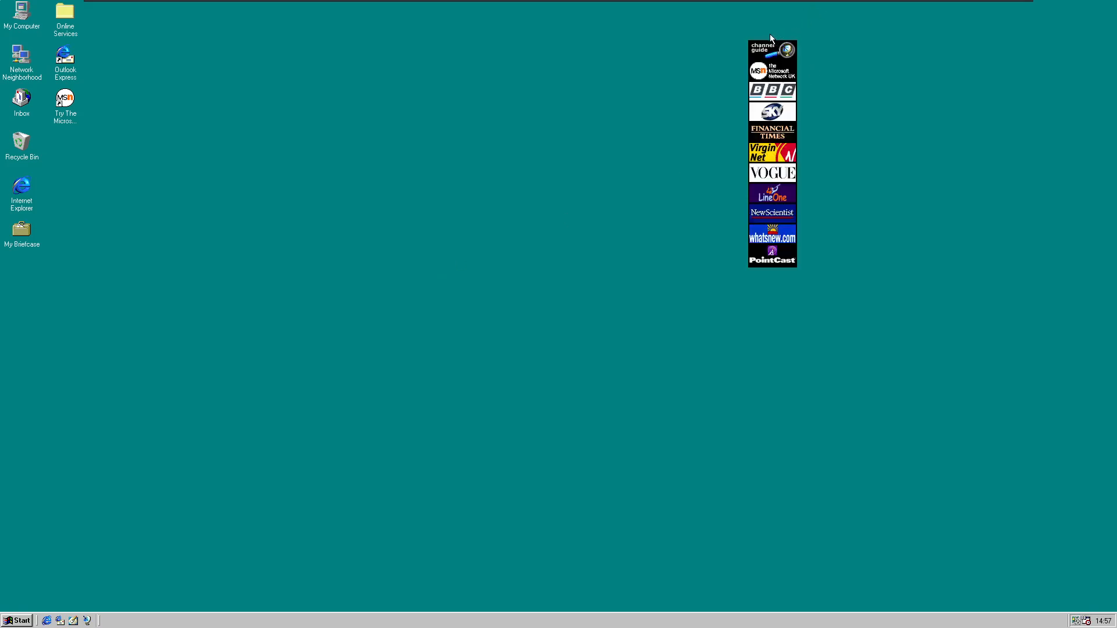
pyautogui.moveTo(757, 37)
pyautogui.moveTo(757, 37); pyautogui.dragTo(1055, 165)
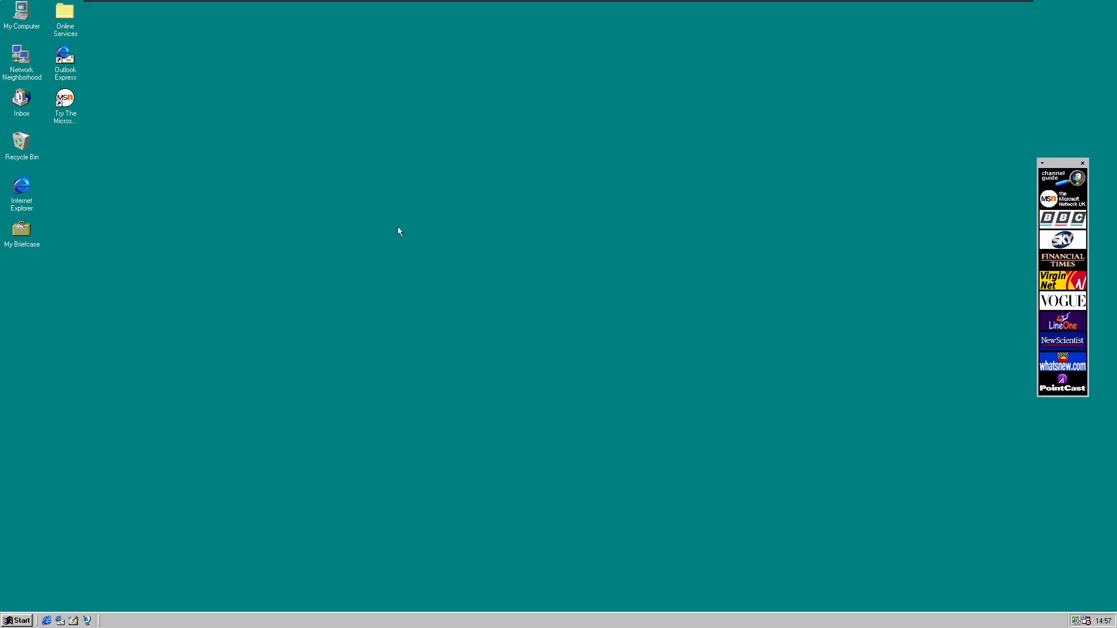
pyautogui.rightClick(364, 227)
# View Display Properties without changing anything, then open Control Panel from Start > Settings
pyautogui.click(392, 328)
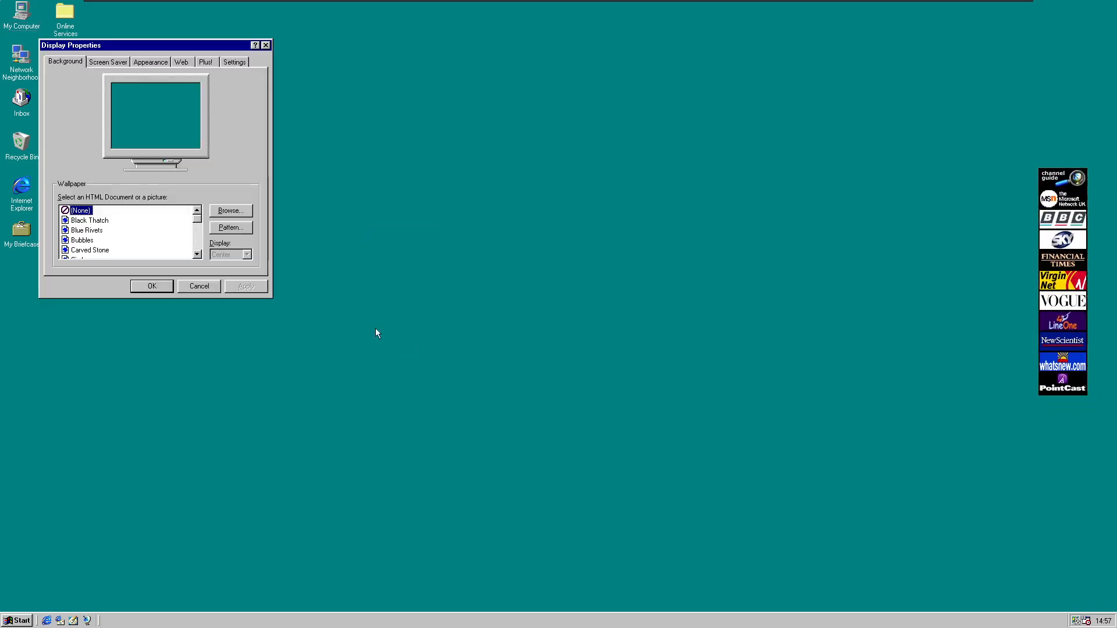
pyautogui.moveTo(198, 222); pyautogui.dragTo(199, 259)
pyautogui.click(212, 291)
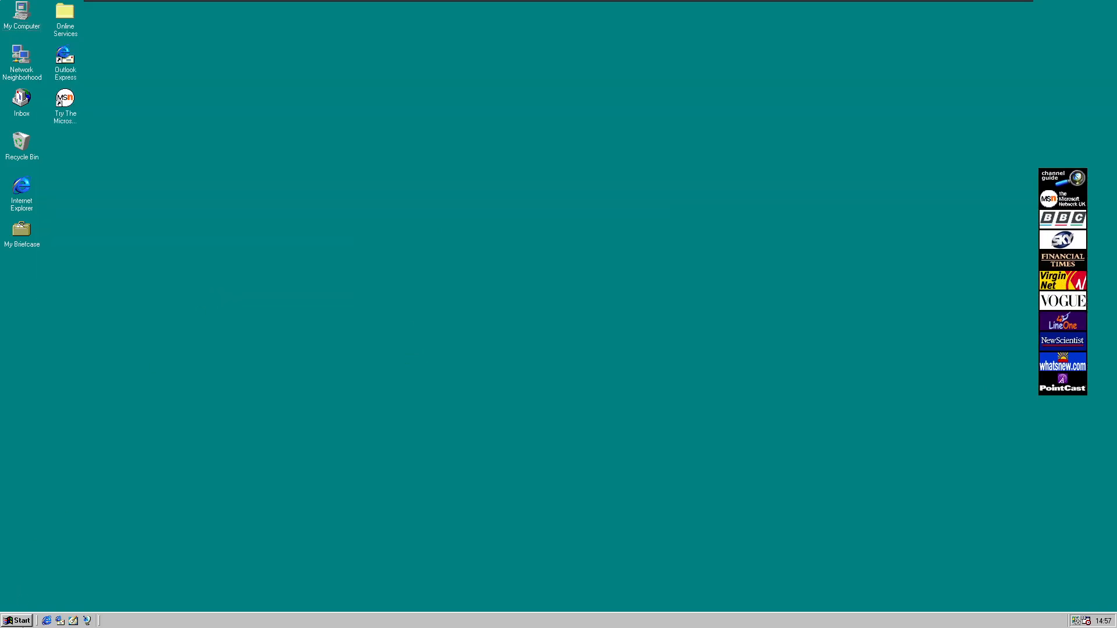
pyautogui.click(21, 624)
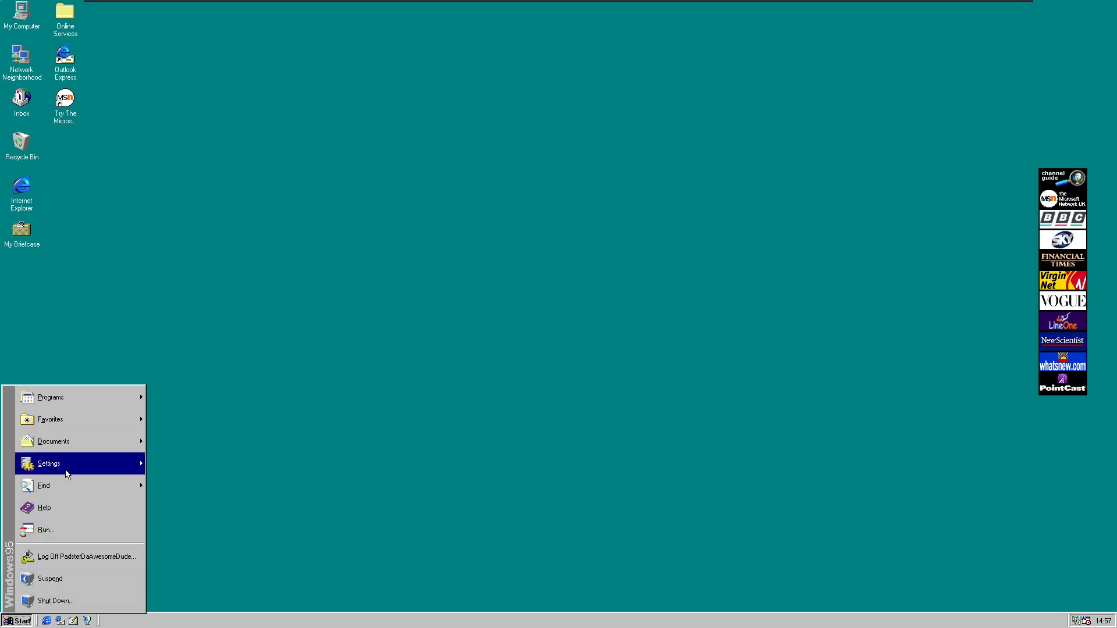
pyautogui.moveTo(141, 474)
pyautogui.click(177, 459)
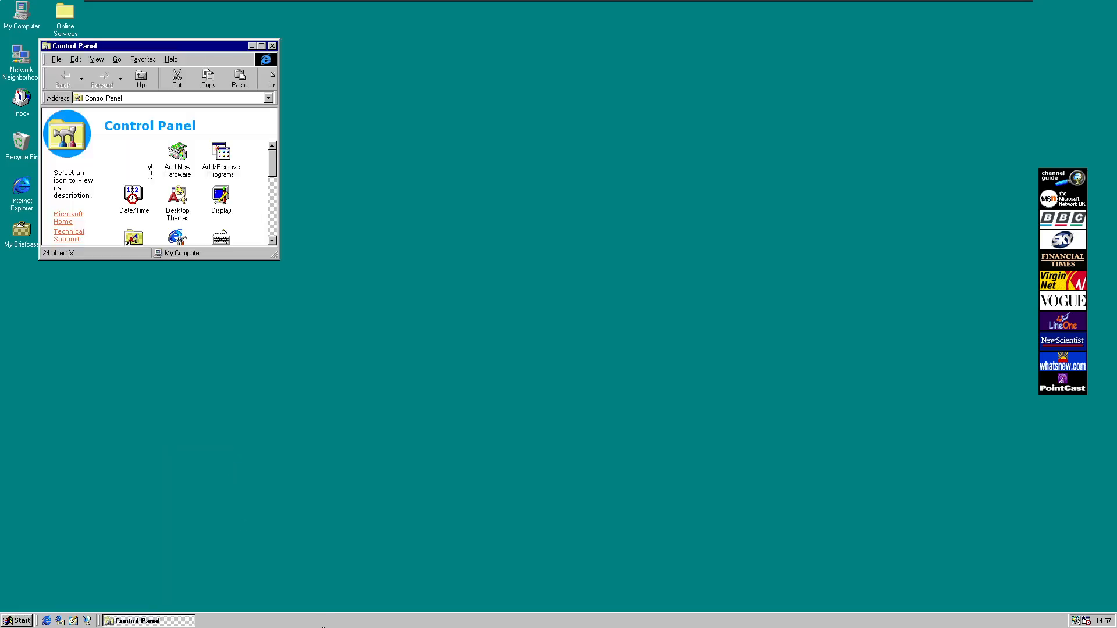
# Open Desktop Themes from the maximized Control Panel and browse its theme list
pyautogui.click(144, 177)
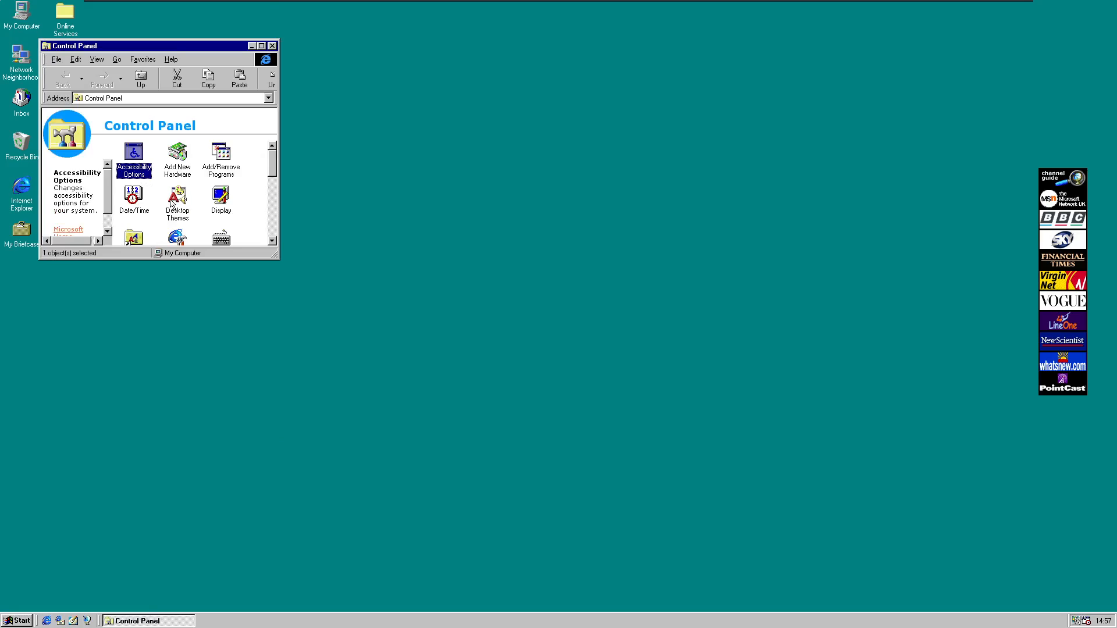
pyautogui.doubleClick(172, 203)
pyautogui.click(533, 201)
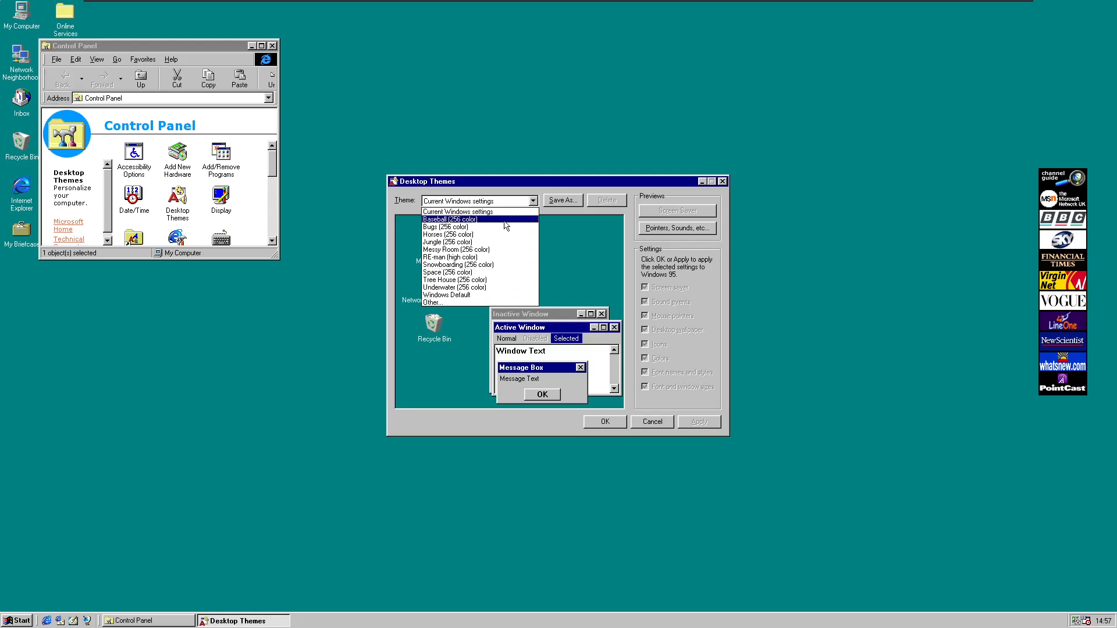
pyautogui.click(221, 186)
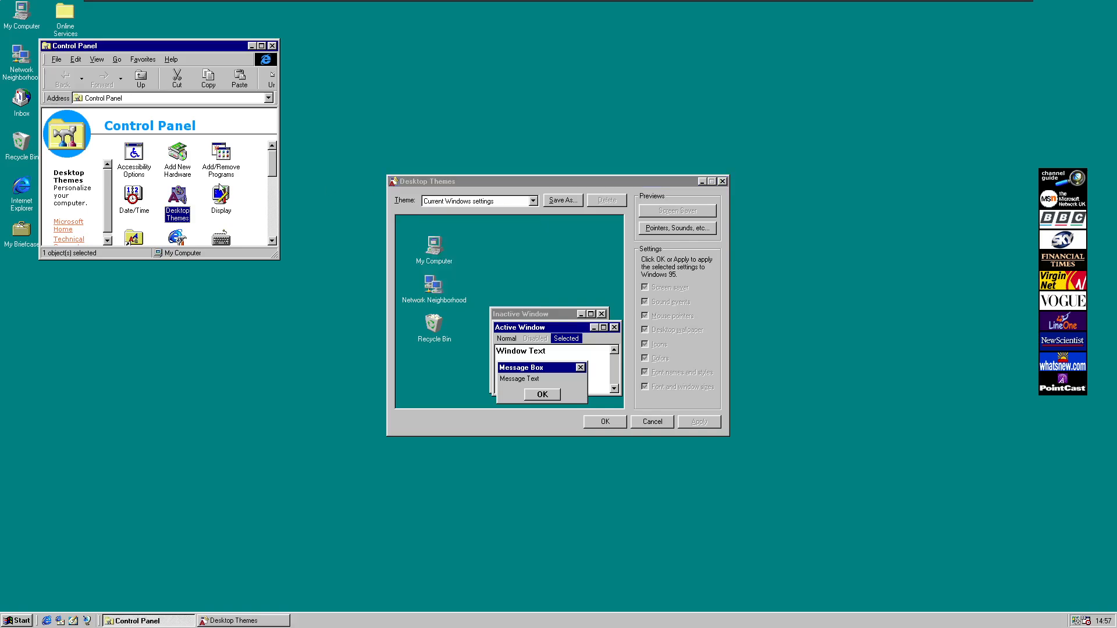
pyautogui.click(261, 45)
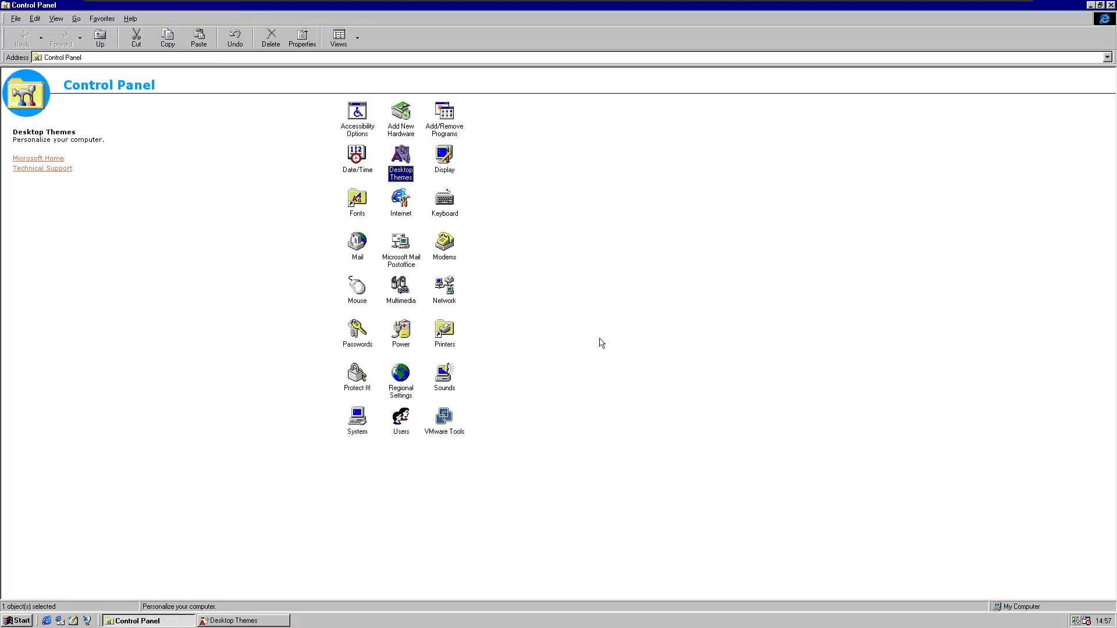
pyautogui.click(601, 366)
pyautogui.doubleClick(406, 165)
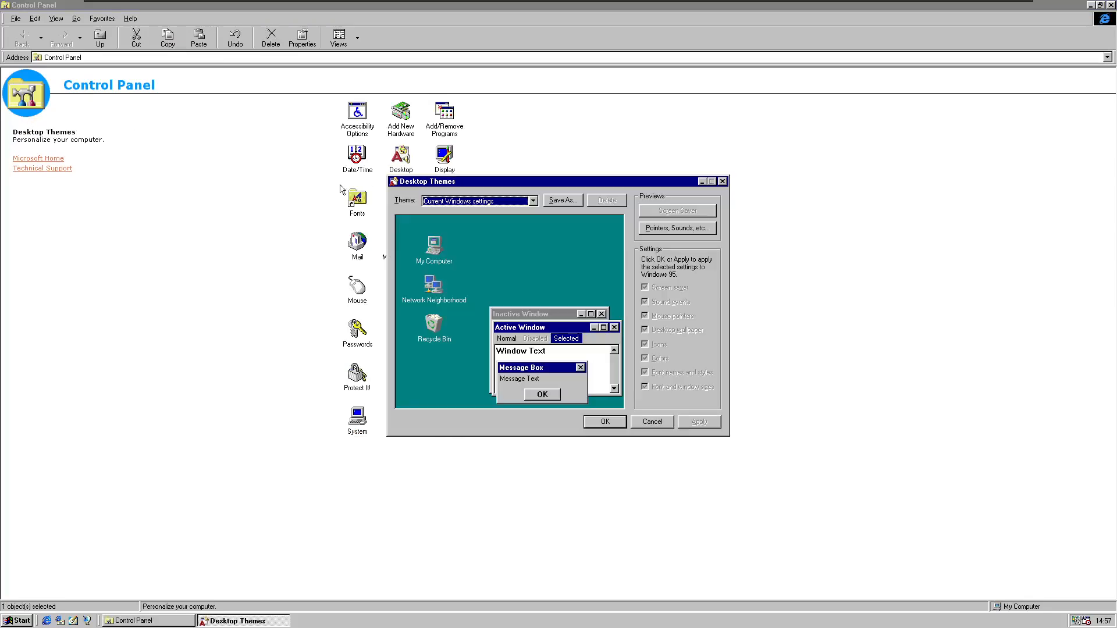
pyautogui.click(487, 14)
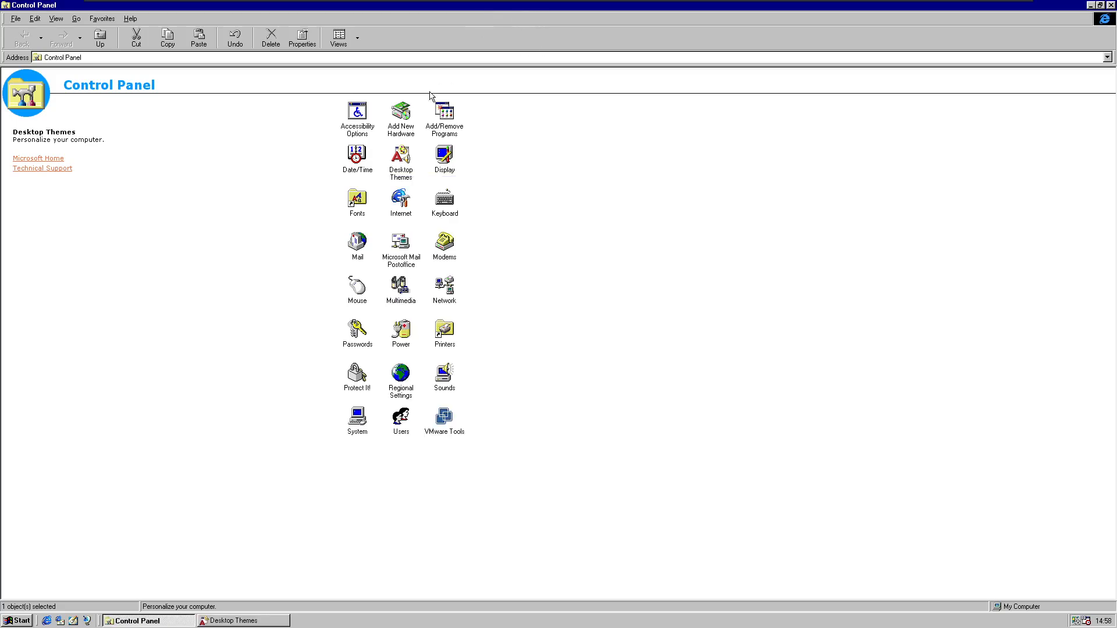
# Close Control Panel and browse C:\Program Files\Plus!\Themes in a maximized window
pyautogui.click(1112, 5)
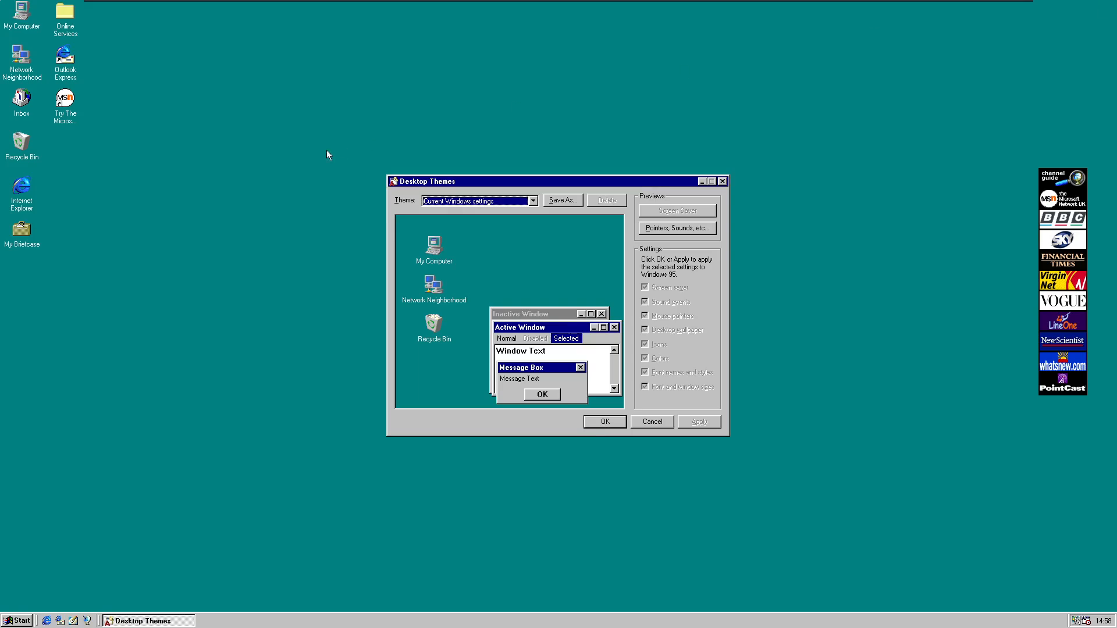
pyautogui.doubleClick(34, 22)
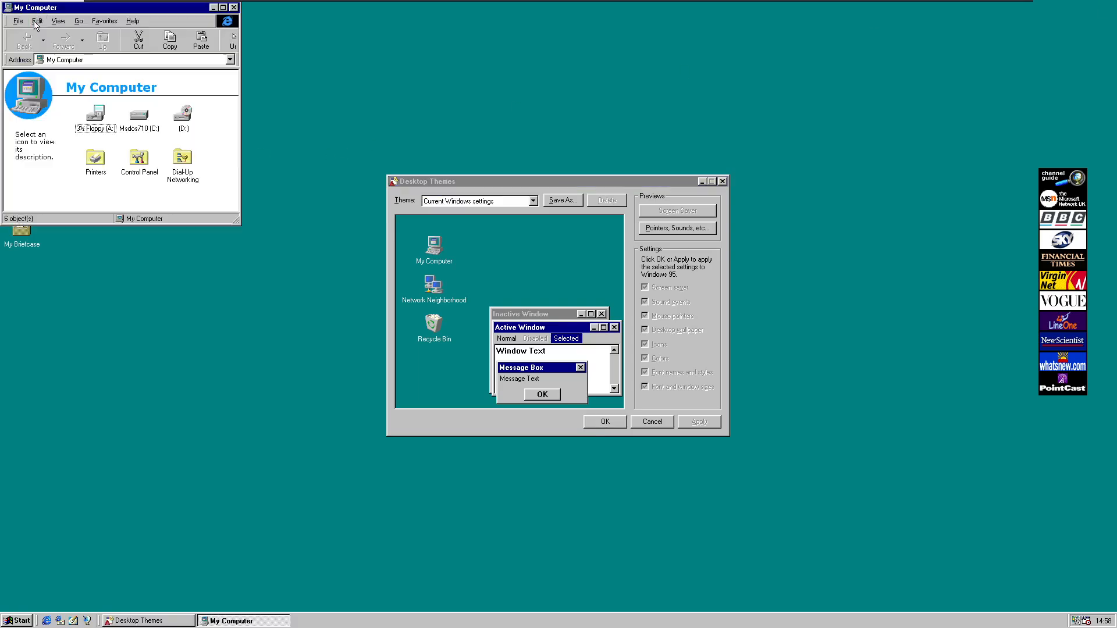
pyautogui.click(149, 116)
pyautogui.doubleClick(149, 116)
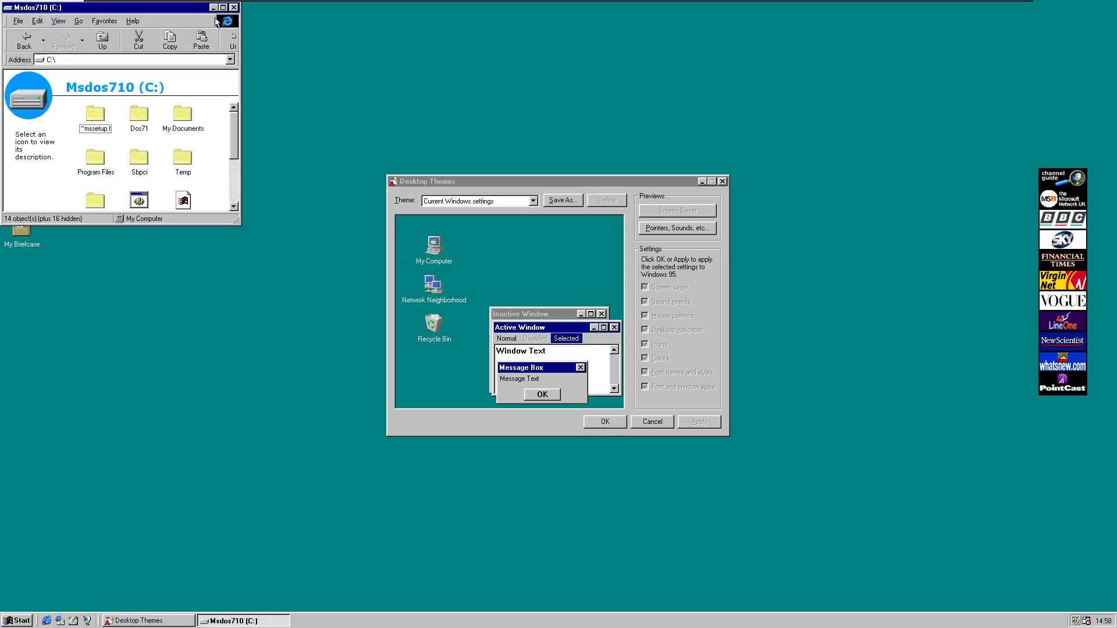
pyautogui.click(223, 8)
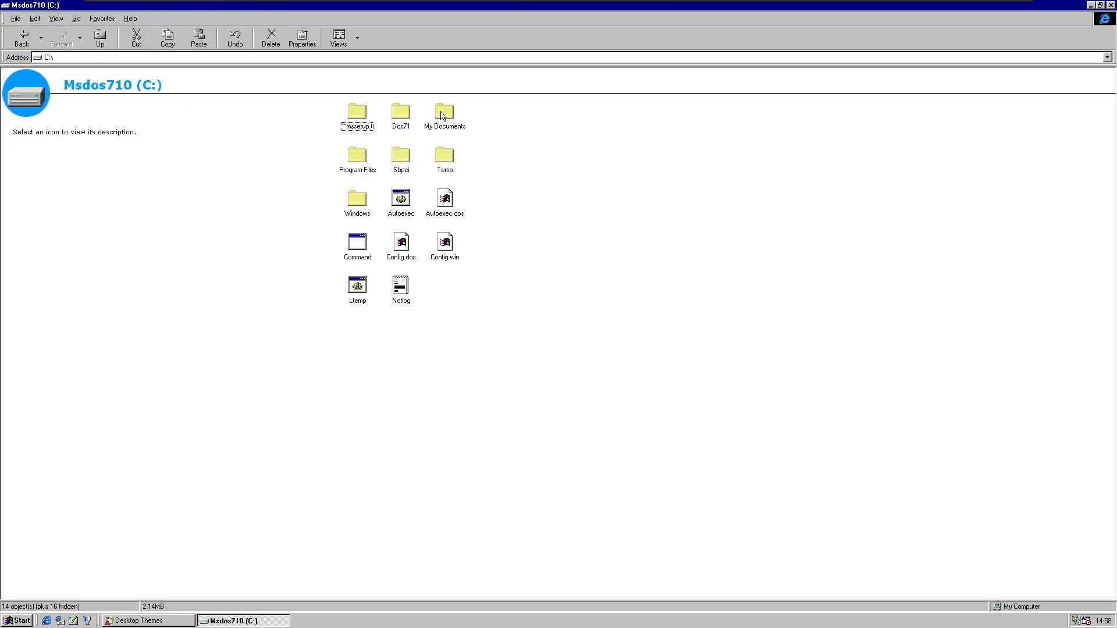
pyautogui.doubleClick(358, 158)
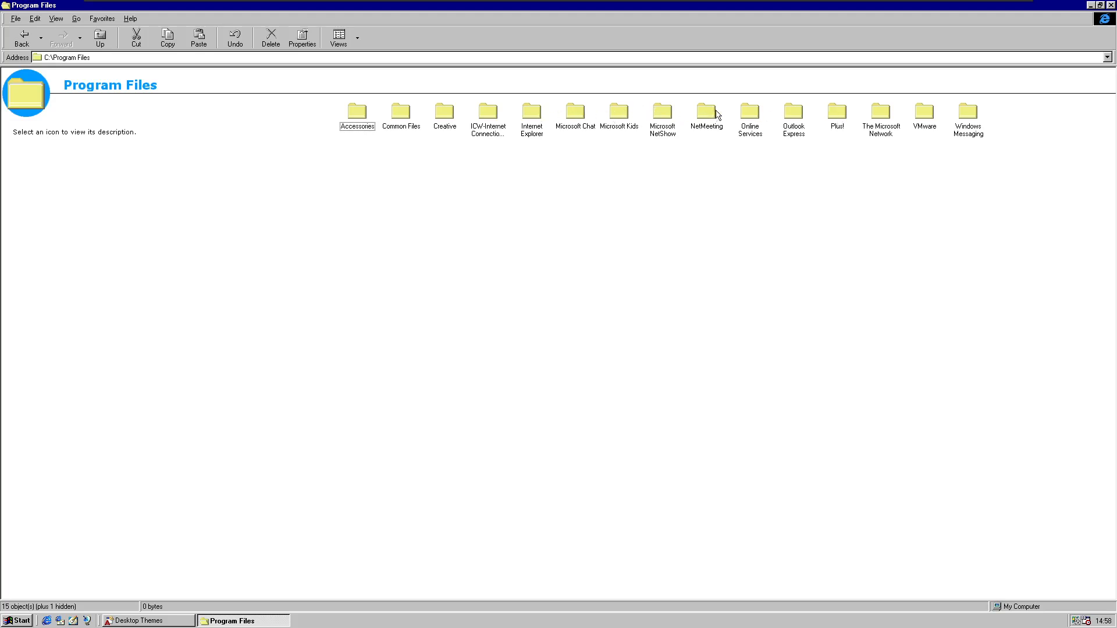
pyautogui.doubleClick(829, 113)
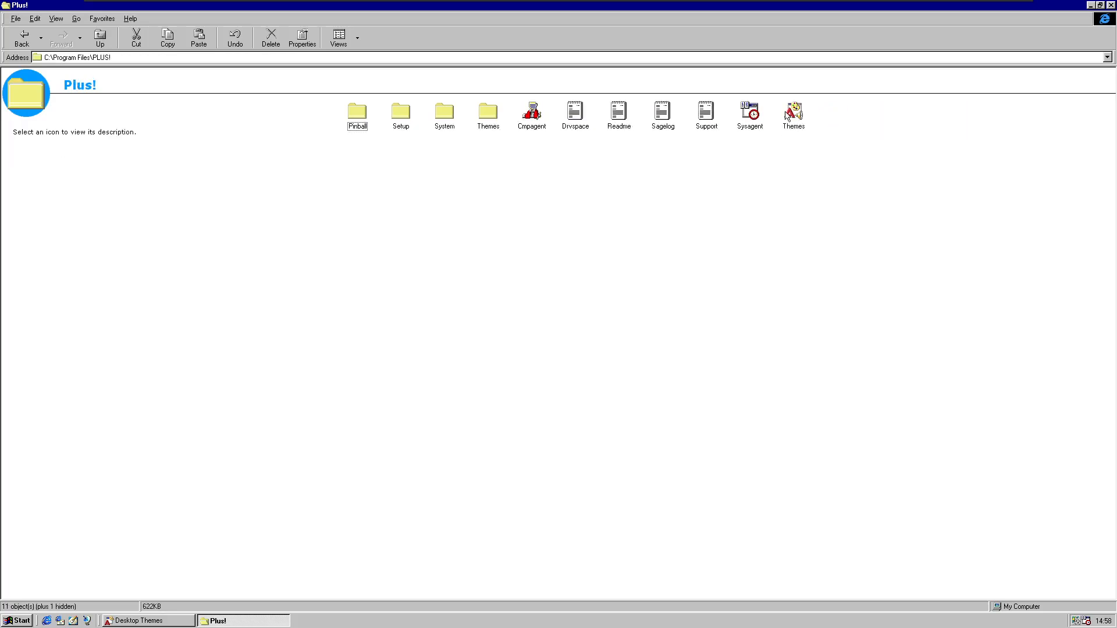
pyautogui.doubleClick(487, 113)
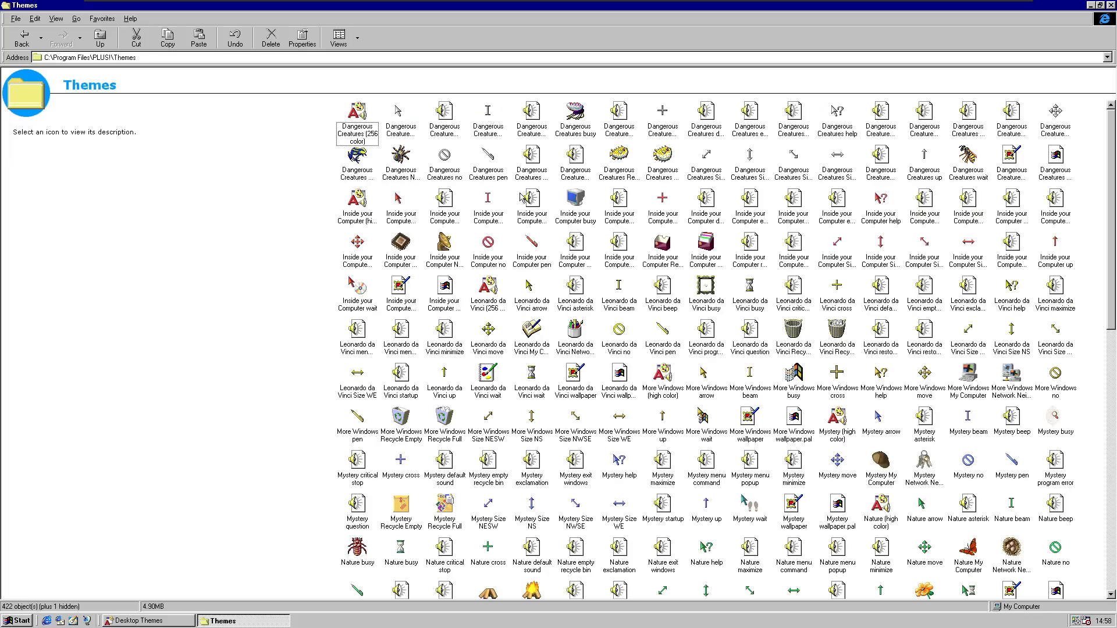
# Go back and open Program Files\Microsoft Kids\Plus! for Kids\Themes
pyautogui.click(33, 36)
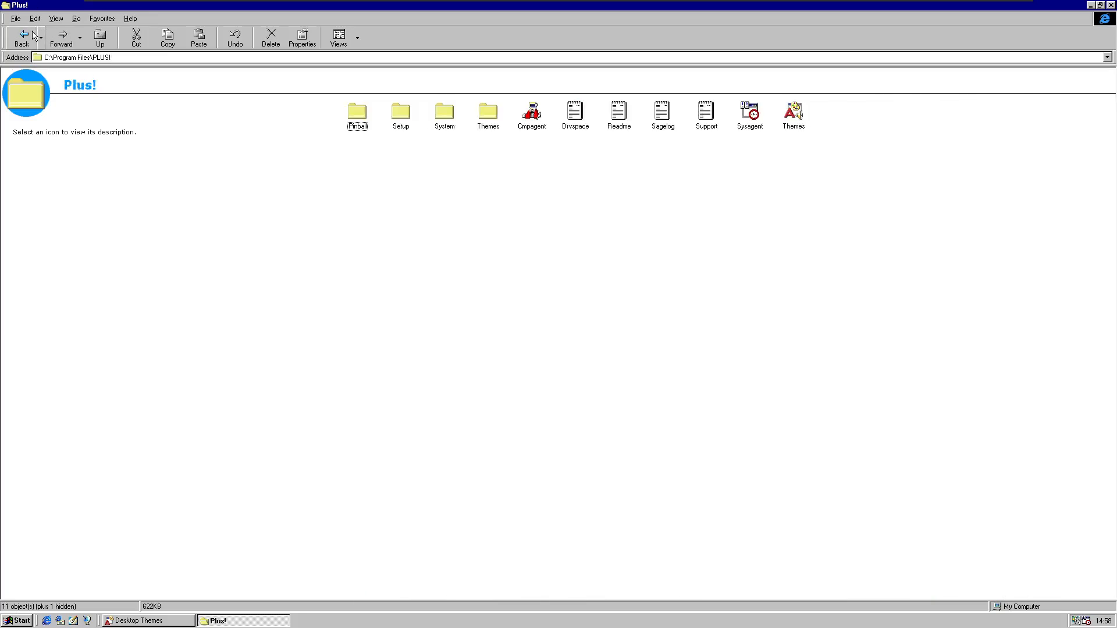
pyautogui.click(33, 36)
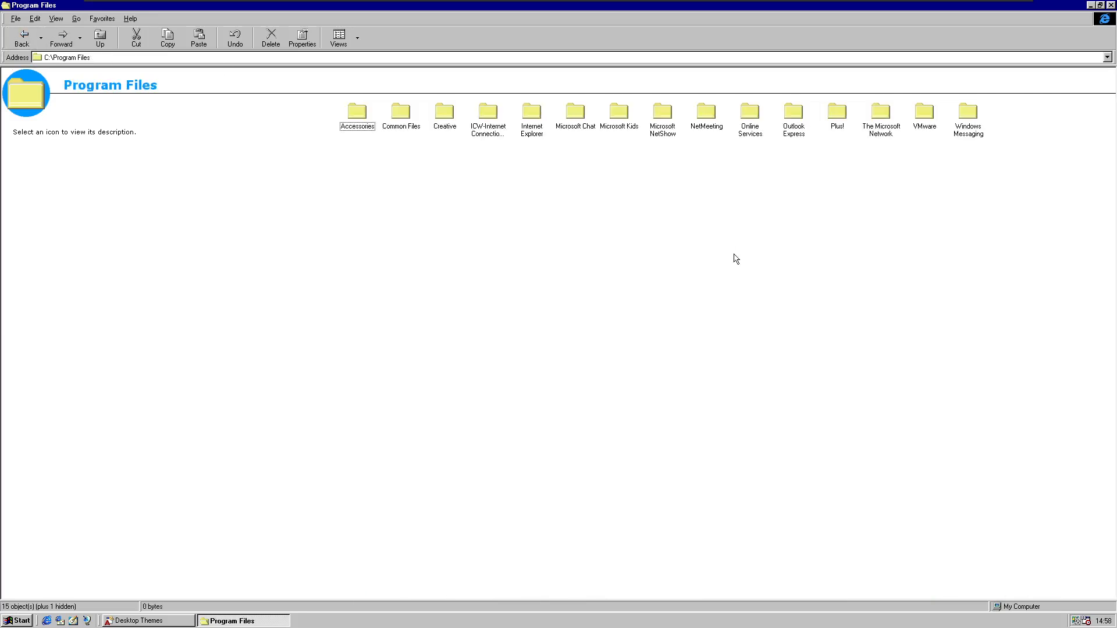
pyautogui.doubleClick(619, 112)
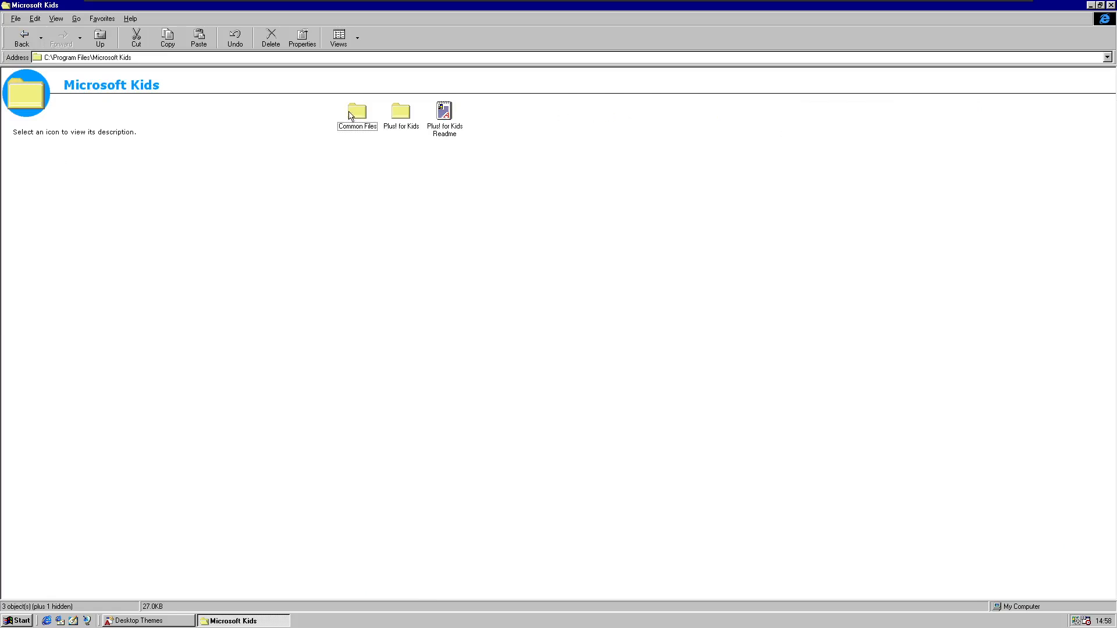
pyautogui.doubleClick(409, 116)
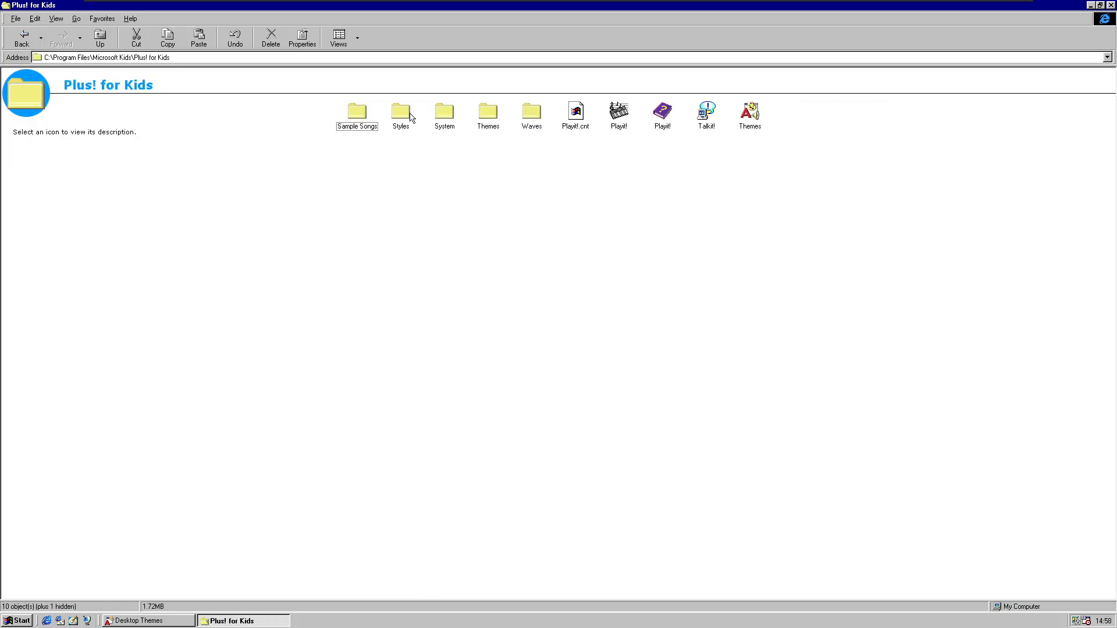
pyautogui.doubleClick(488, 112)
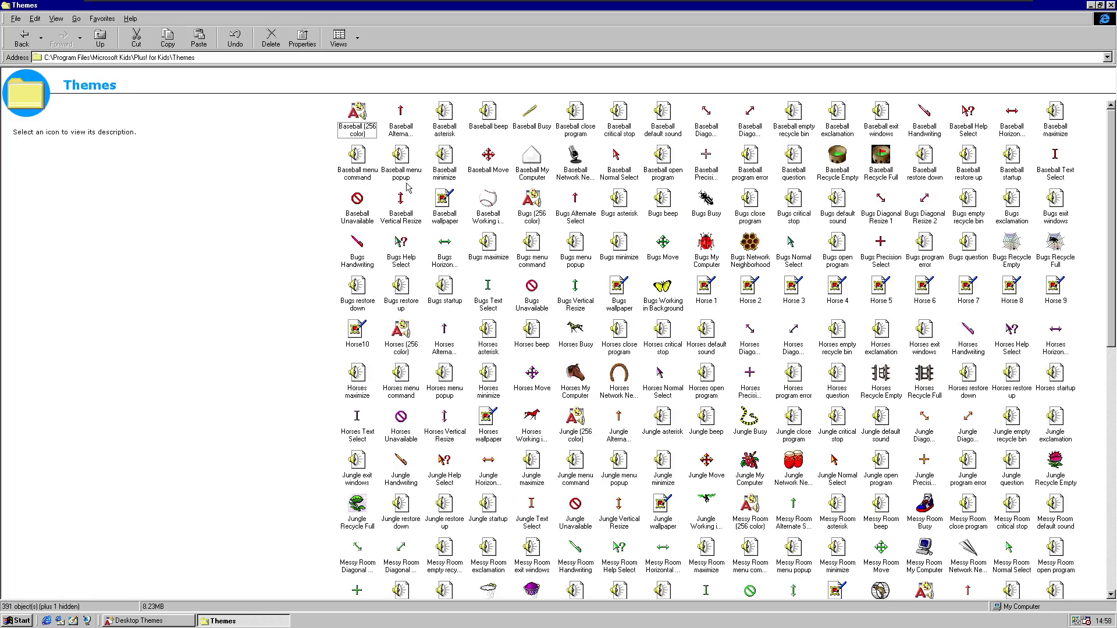
# Select and cut all 391 Plus! for Kids theme files, then go back to Program Files
pyautogui.hotkey('ctrl', 'a')
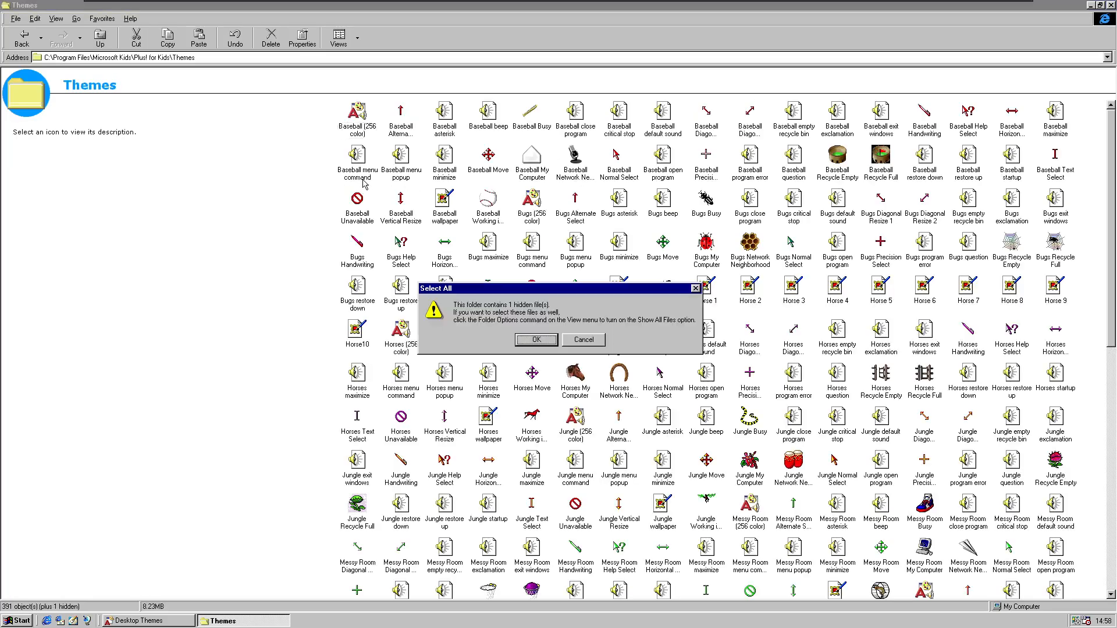
pyautogui.click(534, 339)
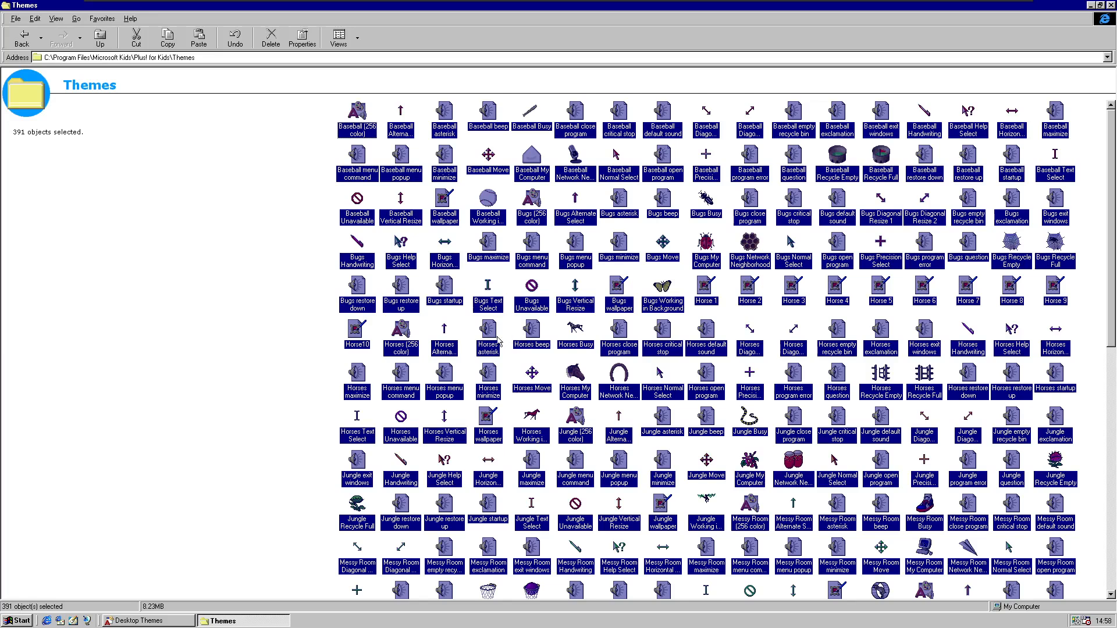
pyautogui.click(135, 36)
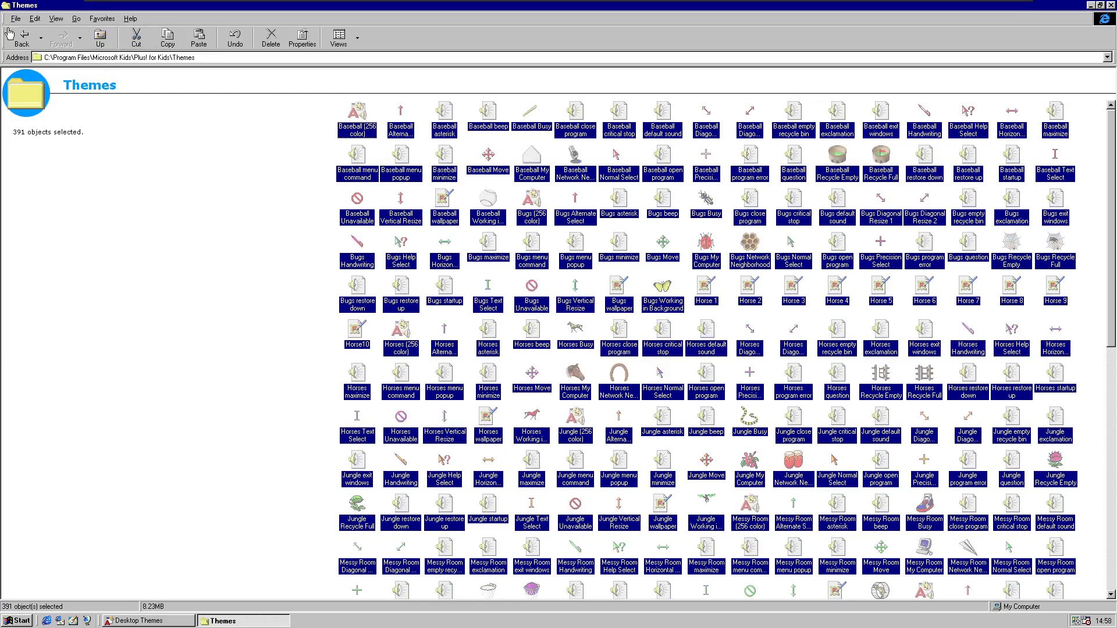
pyautogui.click(21, 36)
pyautogui.click(21, 39)
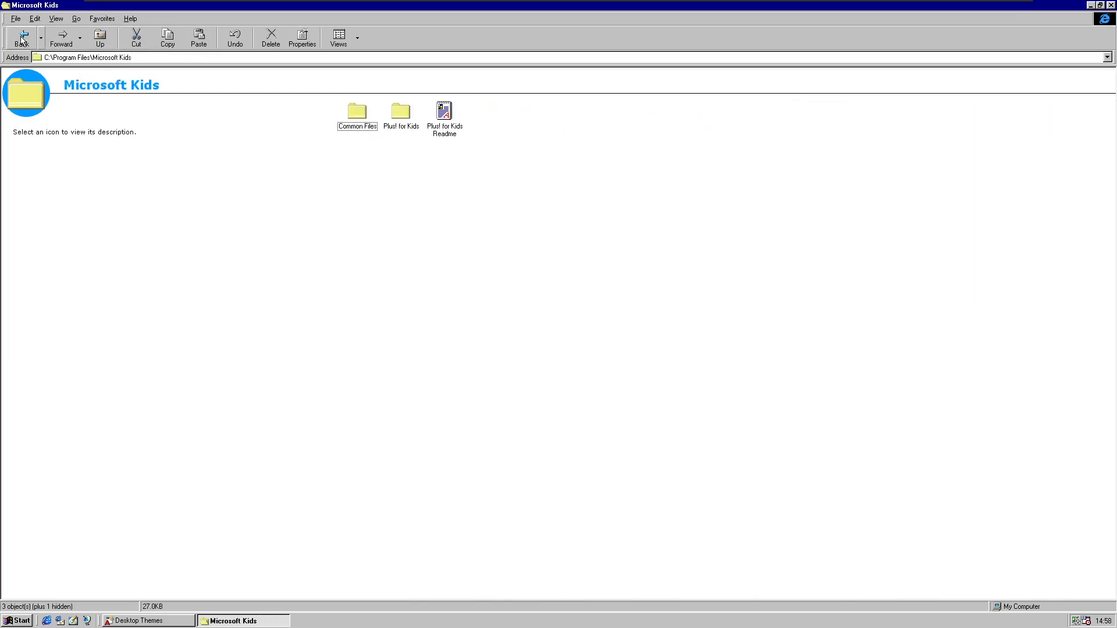
pyautogui.click(21, 39)
# Paste the theme files into Plus!\Themes and return to the Program Files folder
pyautogui.doubleClick(838, 113)
pyautogui.doubleClick(489, 114)
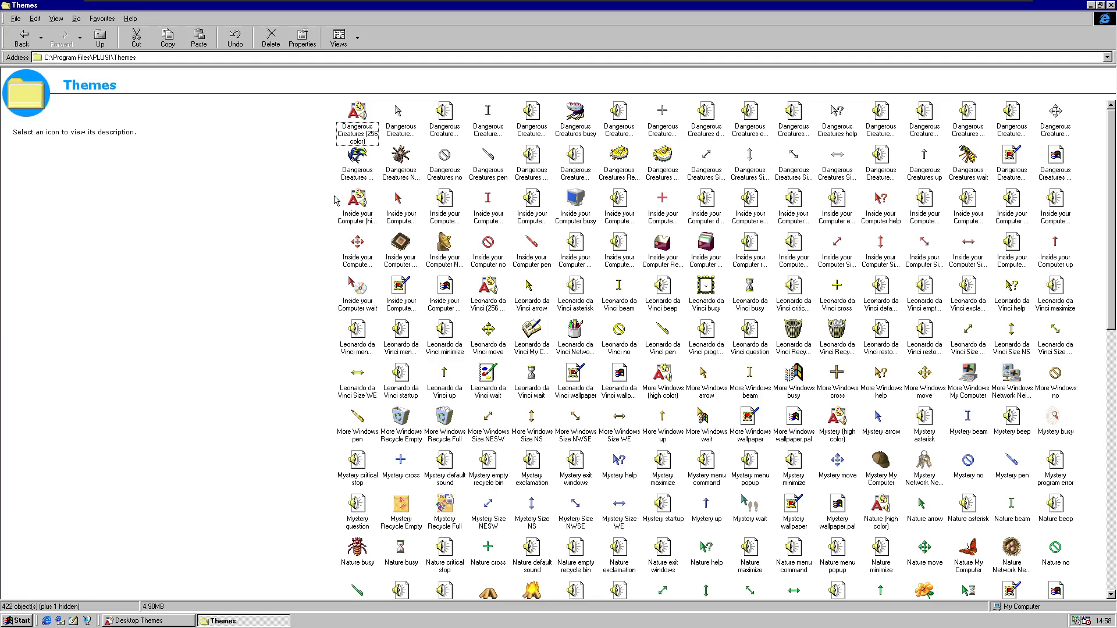
pyautogui.click(198, 57)
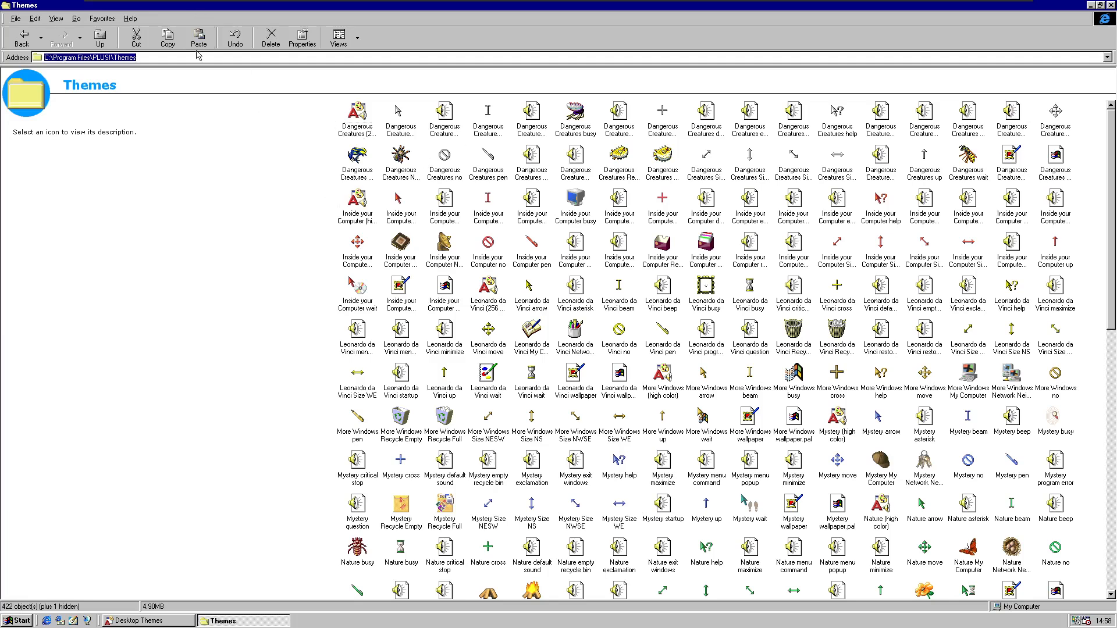
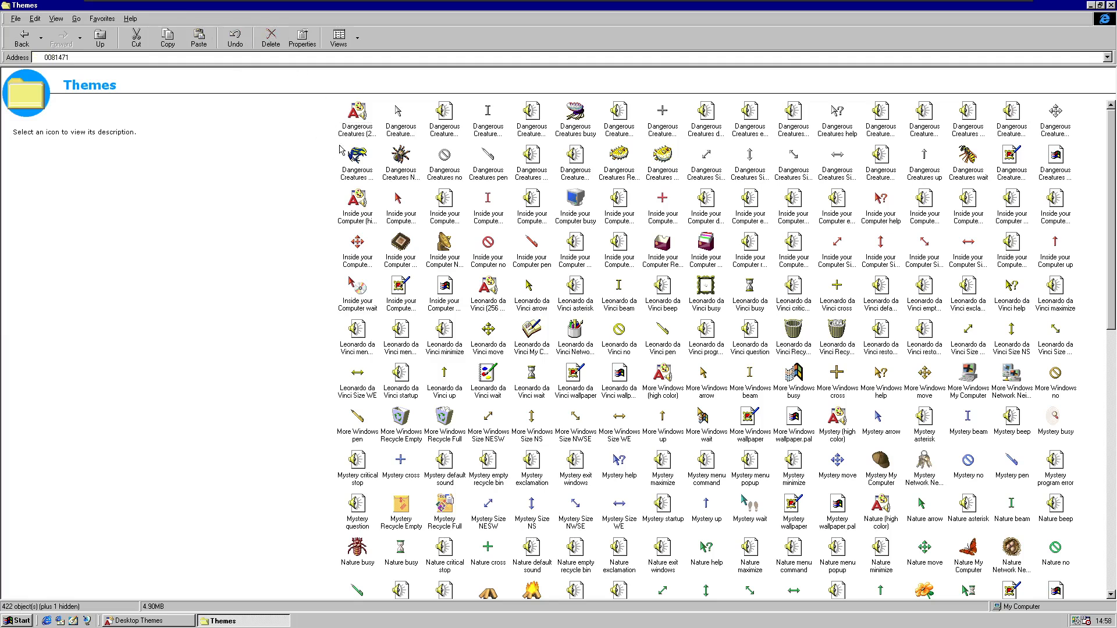
pyautogui.click(21, 38)
pyautogui.click(21, 38)
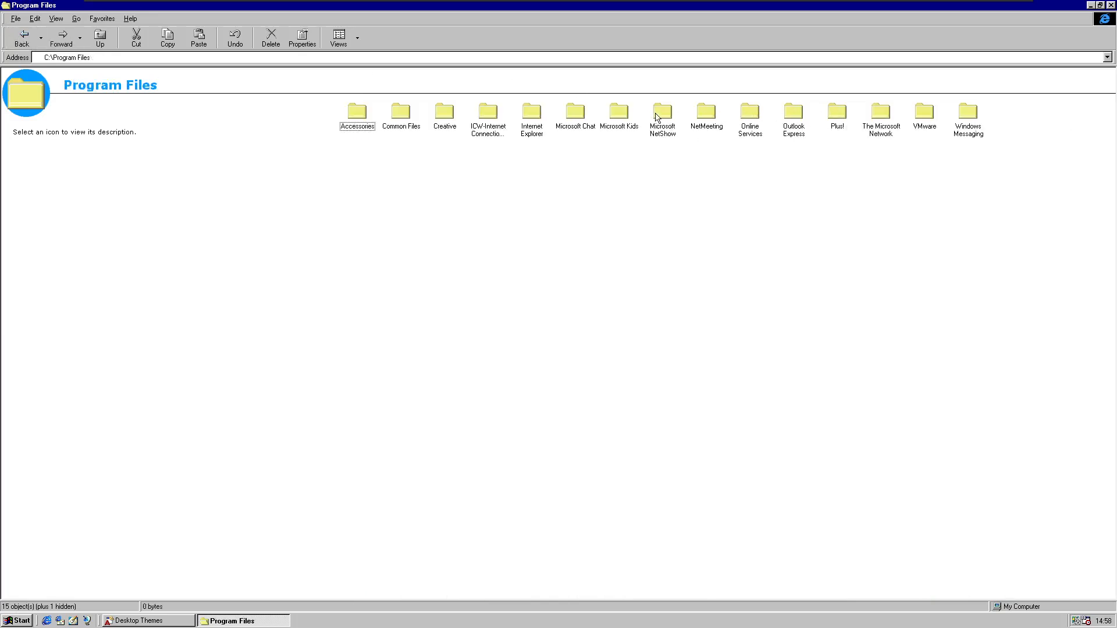
# Cut the Plus! for Kids theme files from Baseball onward in Microsoft Kids\Plus! for Kids\Themes
pyautogui.doubleClick(620, 114)
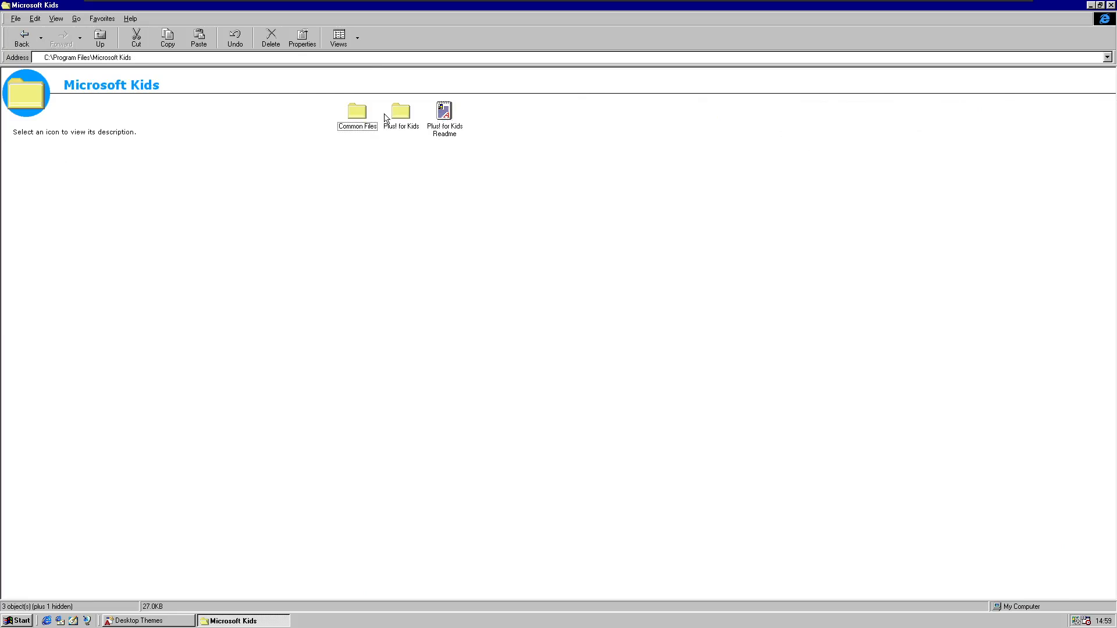
pyautogui.doubleClick(401, 113)
pyautogui.doubleClick(489, 112)
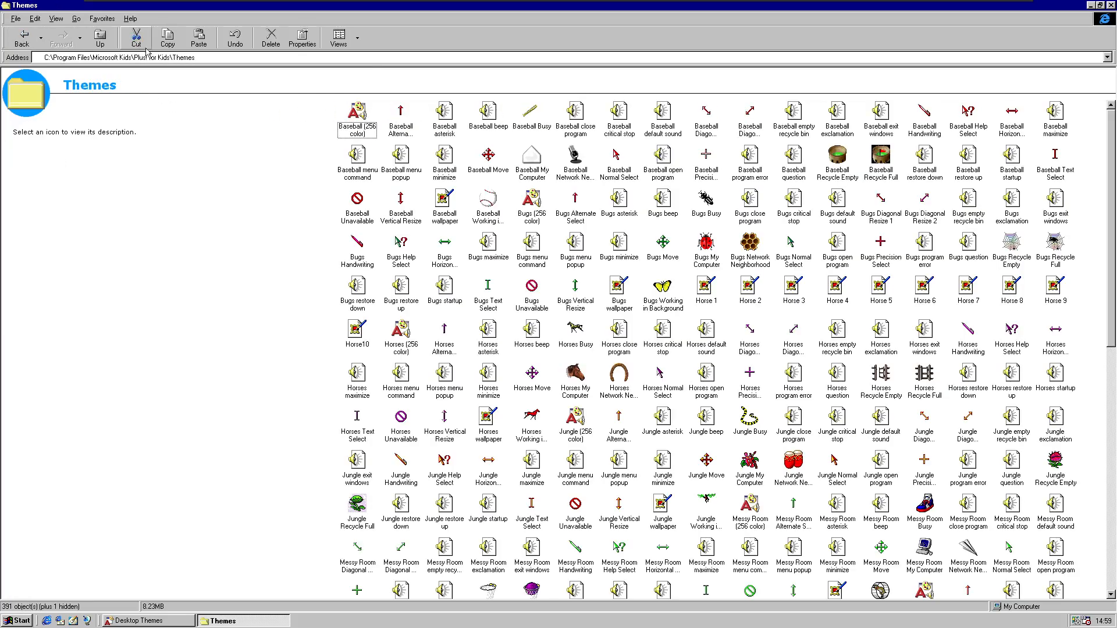
pyautogui.moveTo(341, 110); pyautogui.dragTo(1050, 545)
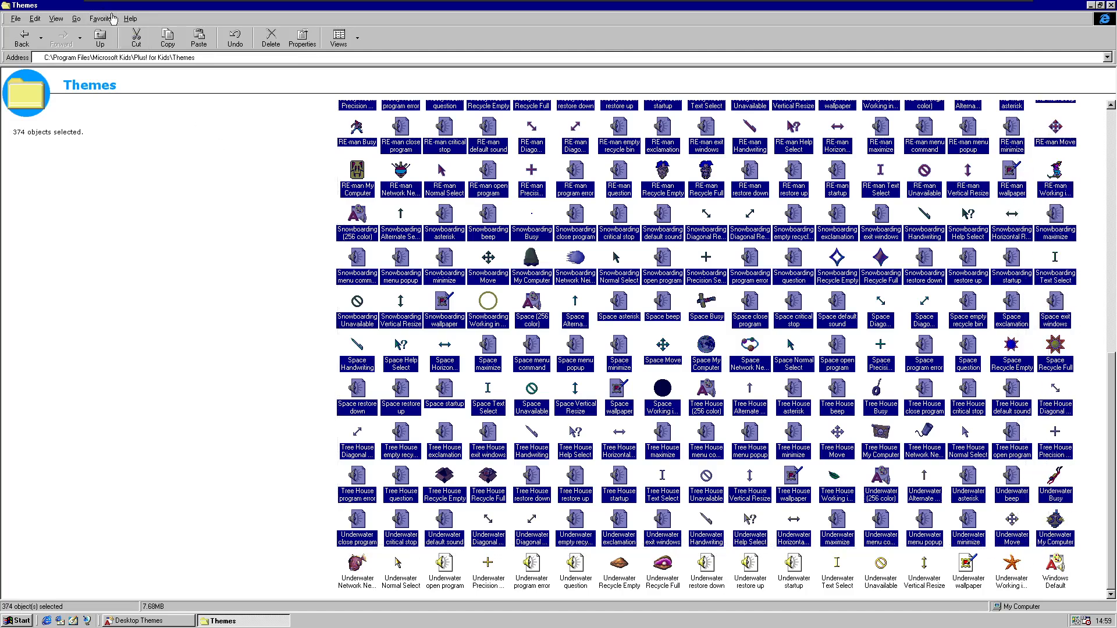
pyautogui.click(138, 38)
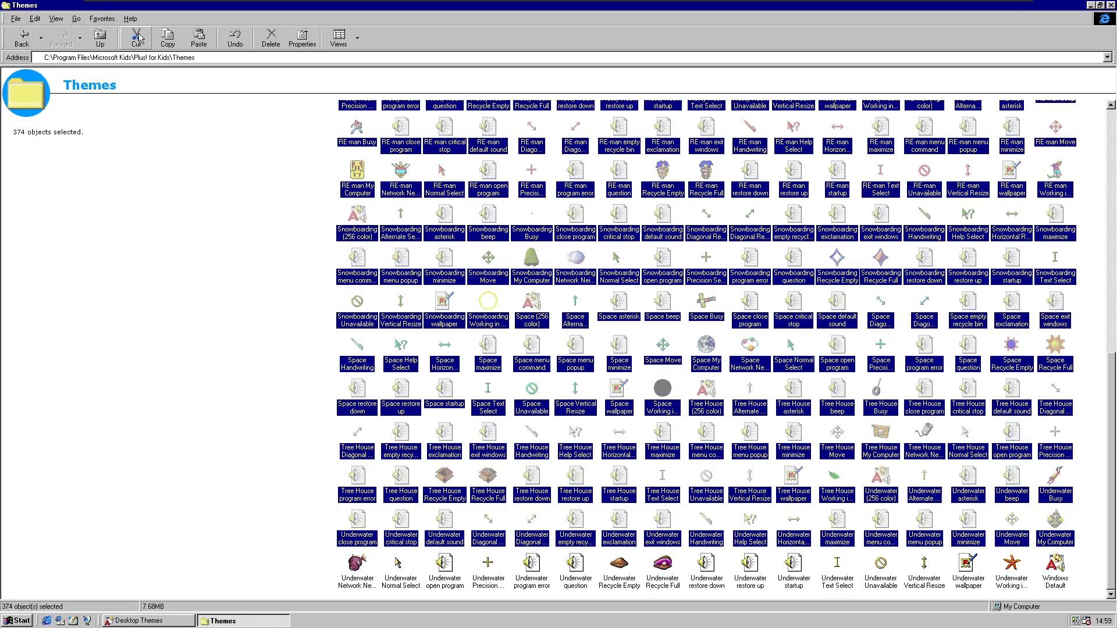
# Paste the cut theme files into Program Files\Plus!\Themes
pyautogui.click(23, 38)
pyautogui.click(24, 44)
pyautogui.click(23, 42)
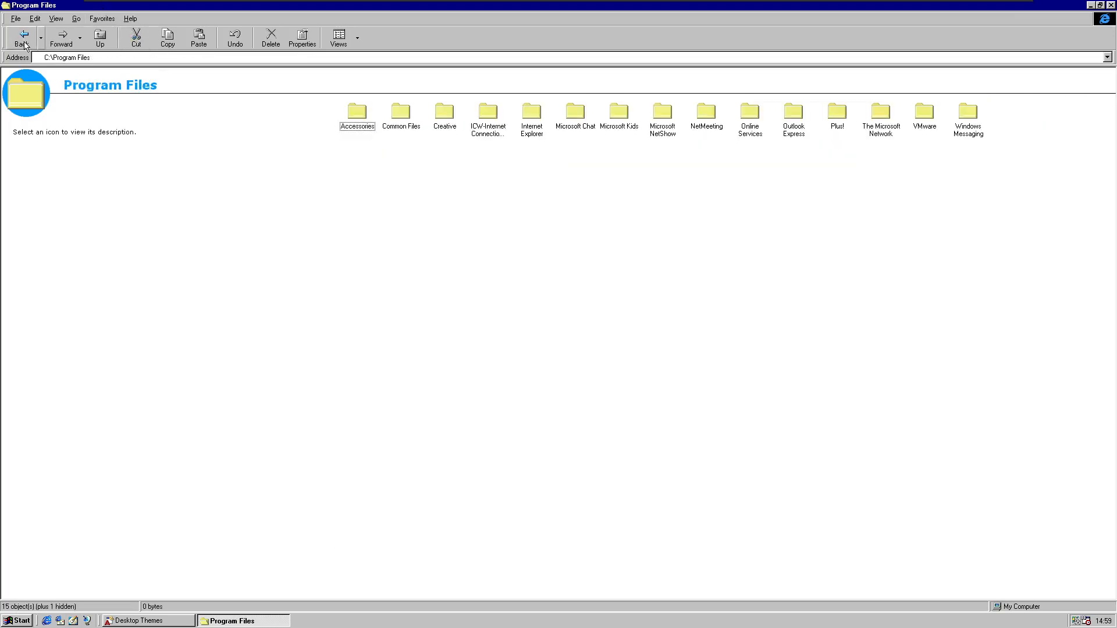
pyautogui.doubleClick(851, 128)
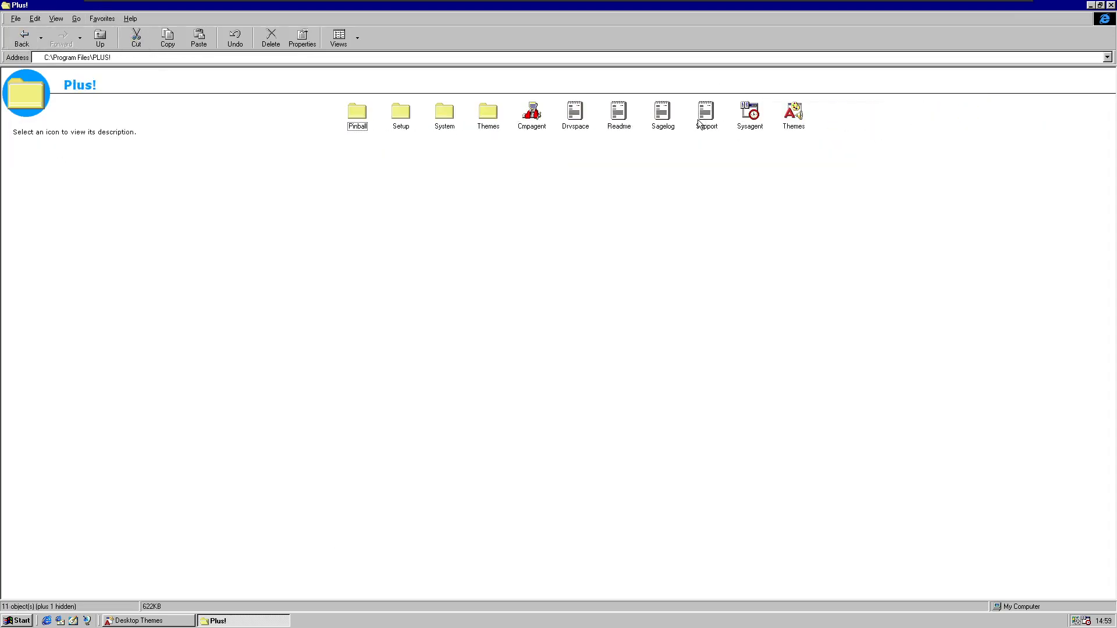
pyautogui.click(495, 121)
pyautogui.doubleClick(495, 121)
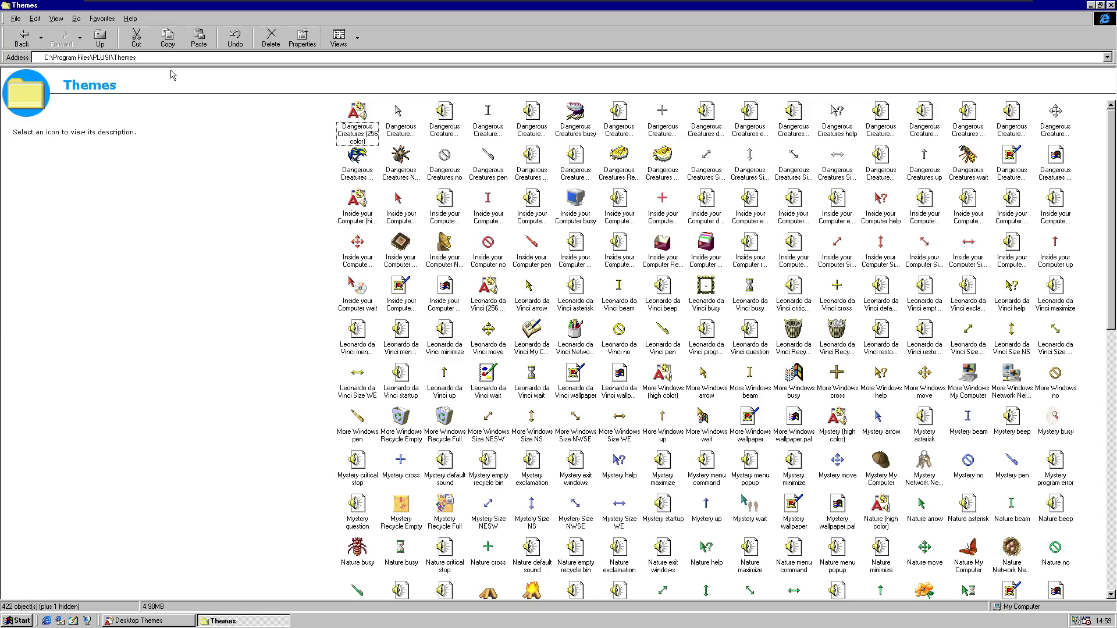
pyautogui.click(205, 45)
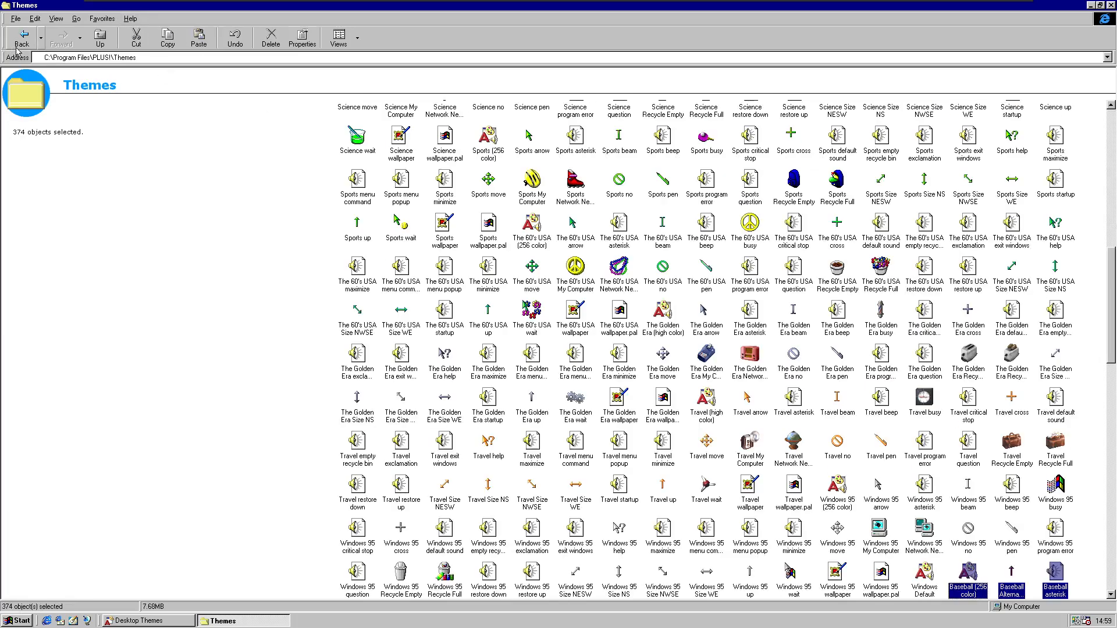
# Select the 16 remaining Underwater theme files in the Plus! for Kids Themes folder
pyautogui.click(15, 49)
pyautogui.click(16, 48)
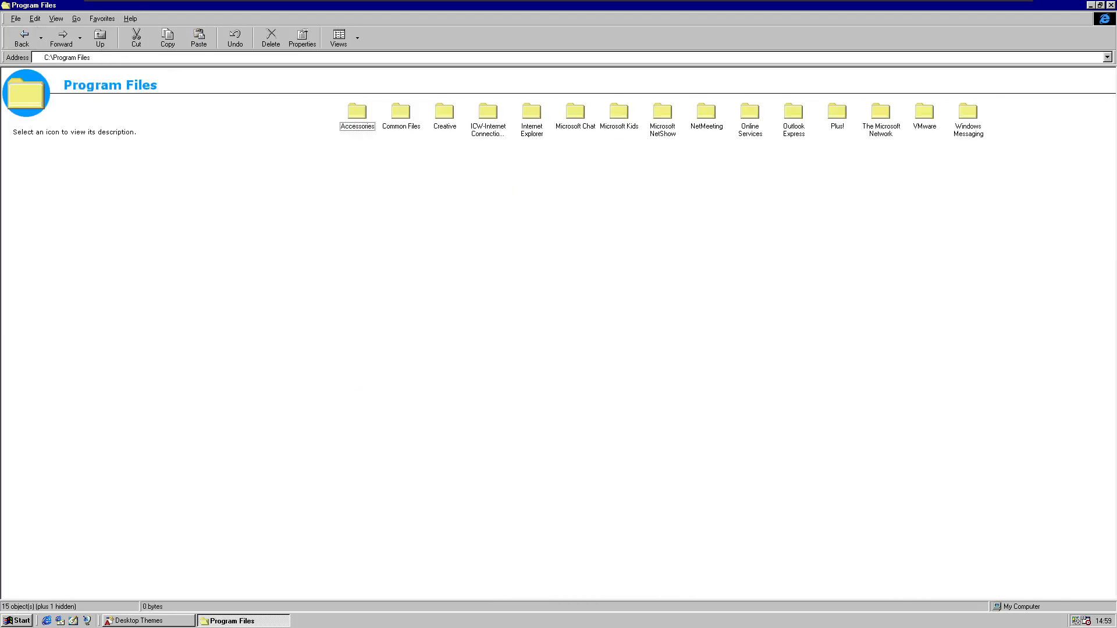
pyautogui.doubleClick(620, 112)
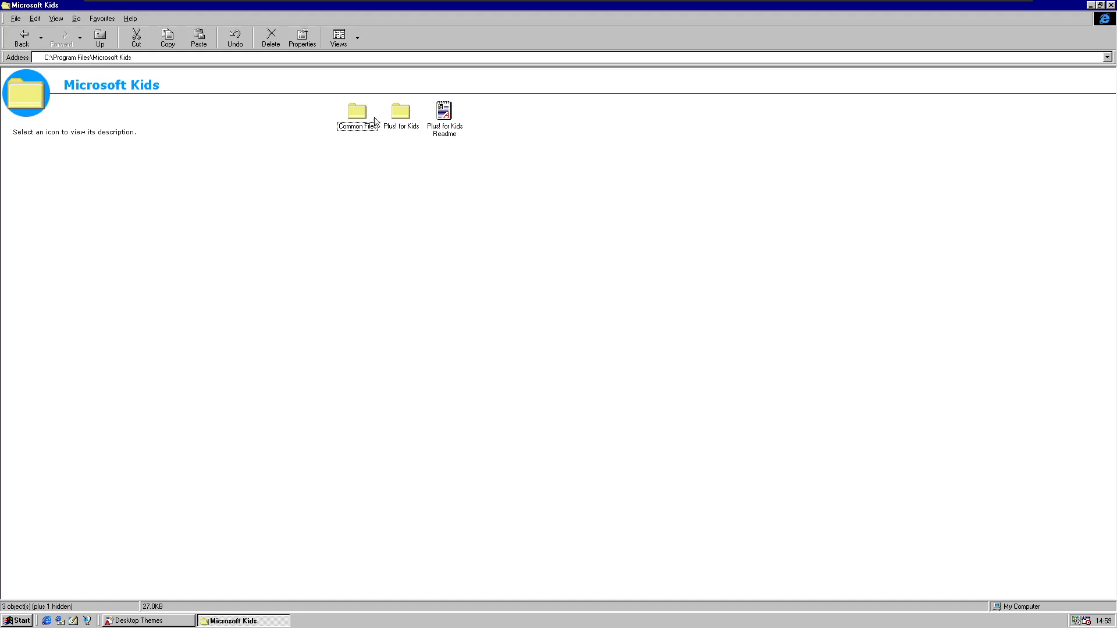
pyautogui.doubleClick(404, 113)
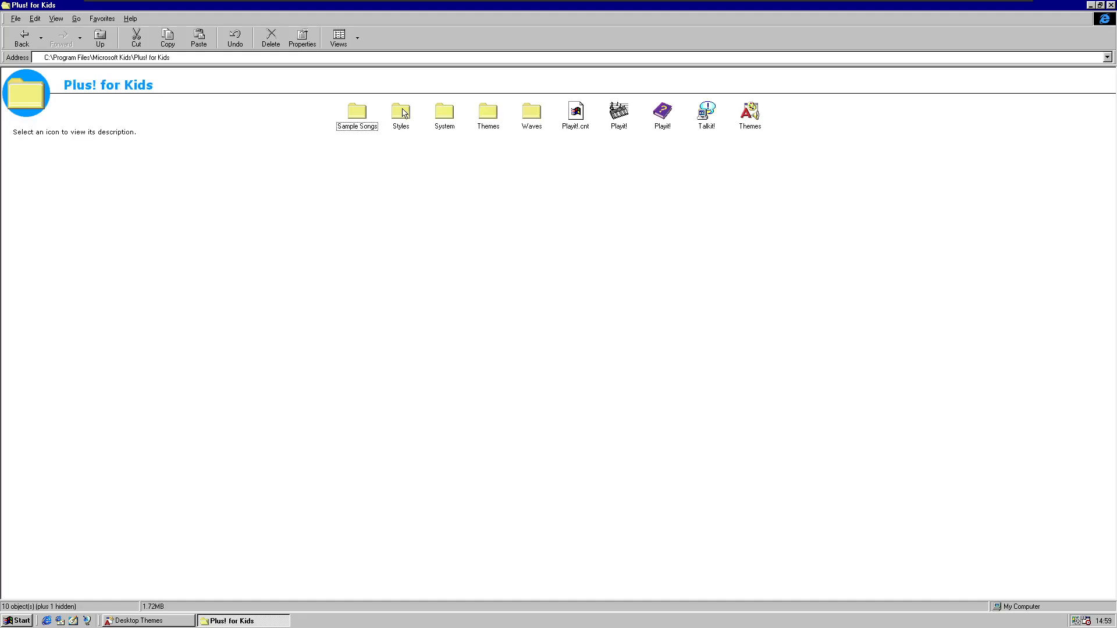
pyautogui.doubleClick(488, 114)
pyautogui.moveTo(1026, 158); pyautogui.dragTo(250, 108)
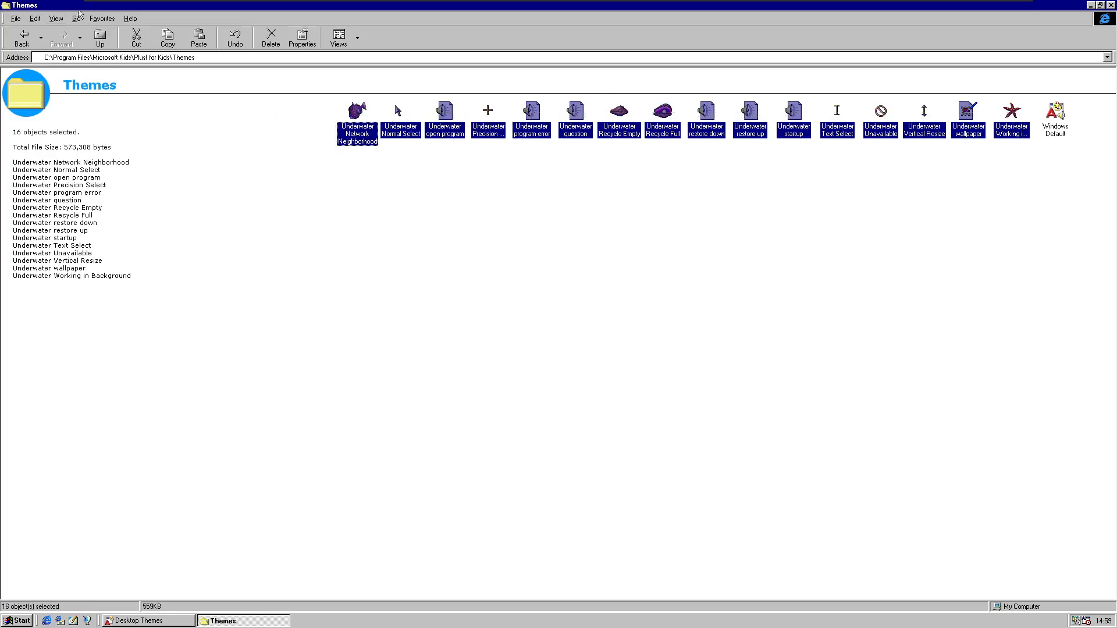
pyautogui.click(1097, 140)
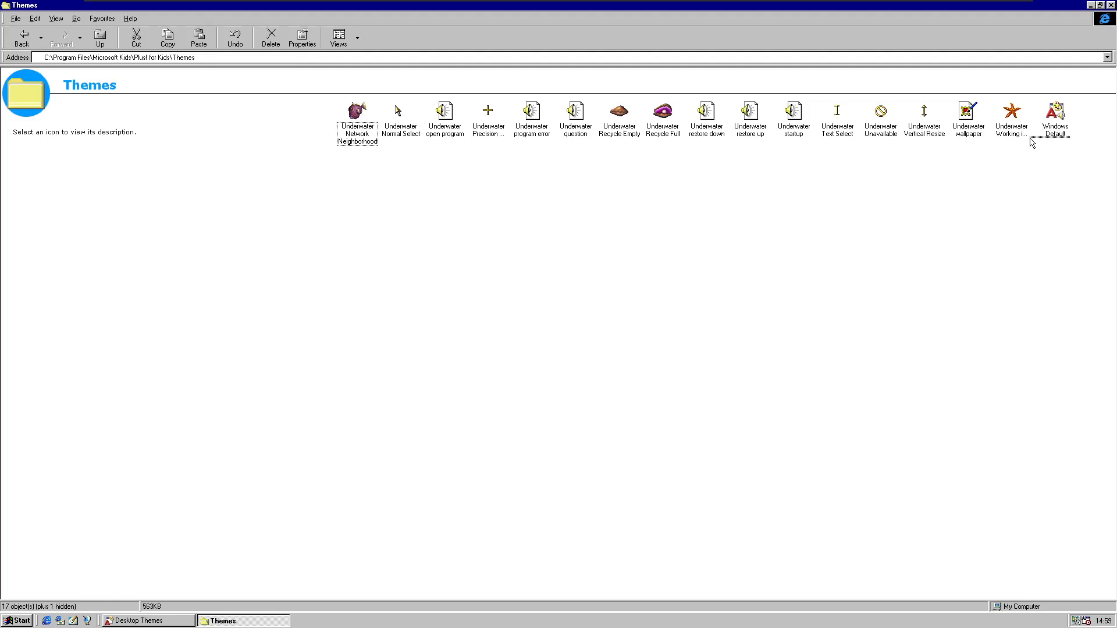
pyautogui.moveTo(1029, 150); pyautogui.dragTo(302, 119)
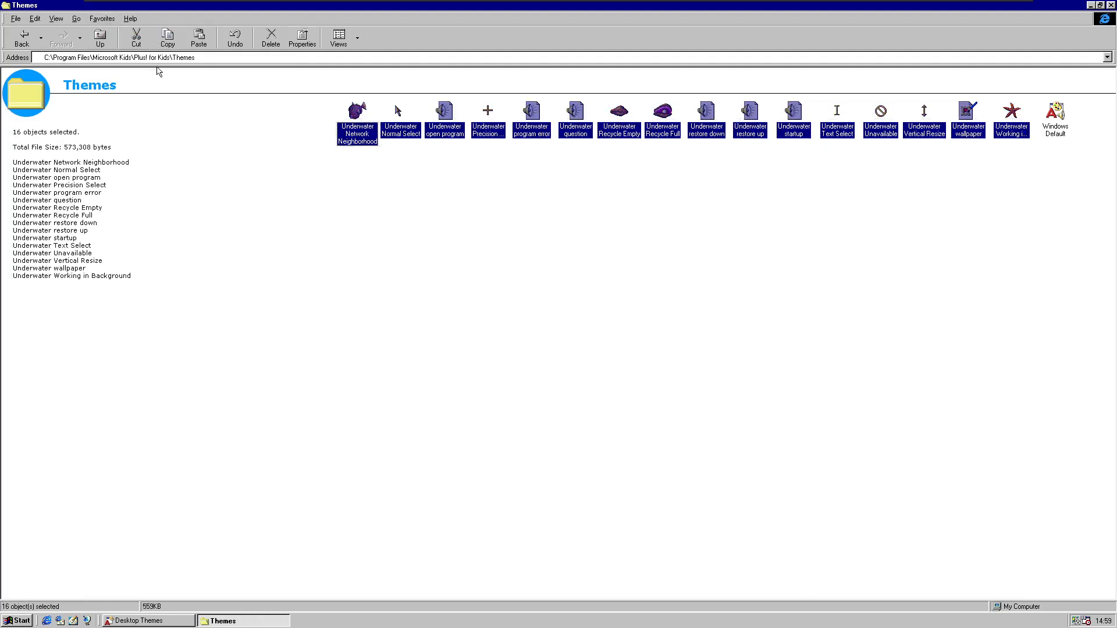
# Paste the Underwater theme files into the Plus! Themes folder
pyautogui.click(29, 43)
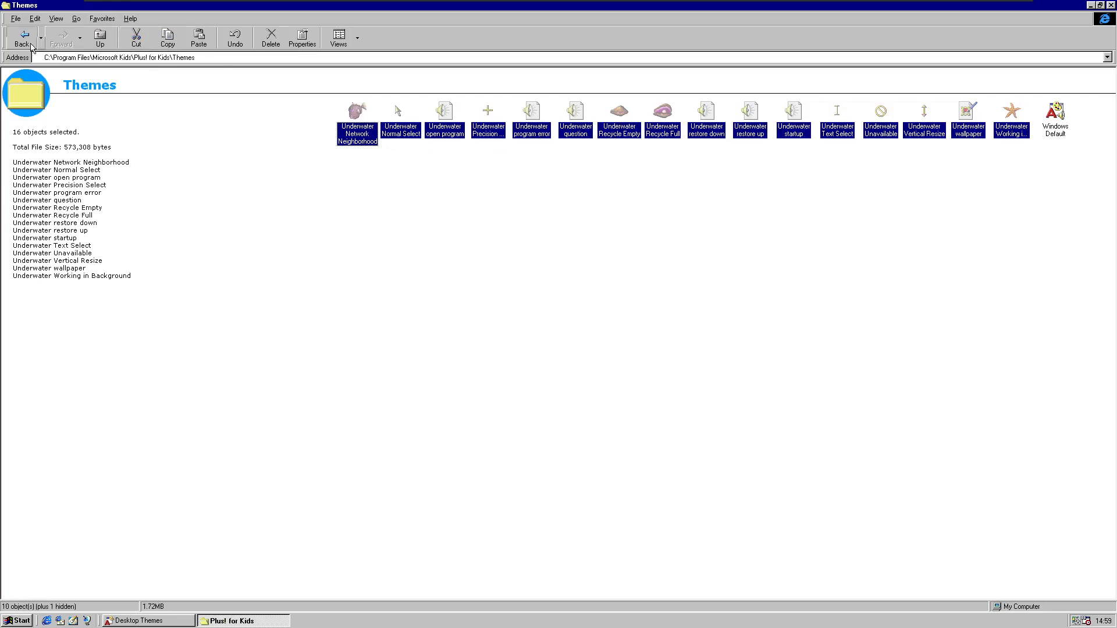
pyautogui.click(29, 44)
pyautogui.click(29, 44)
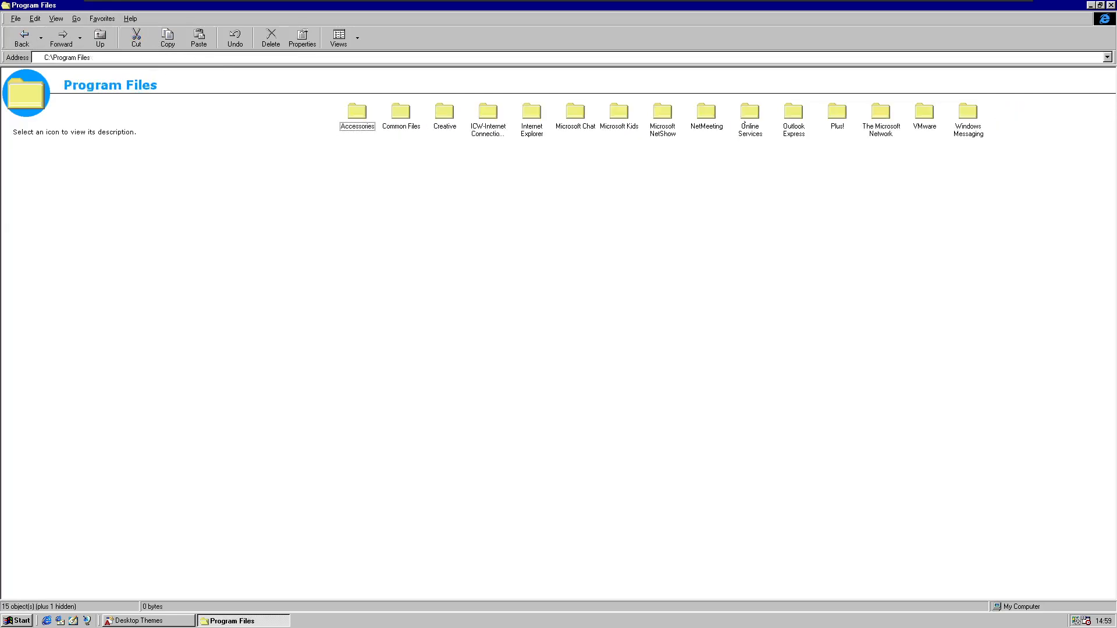
pyautogui.doubleClick(836, 124)
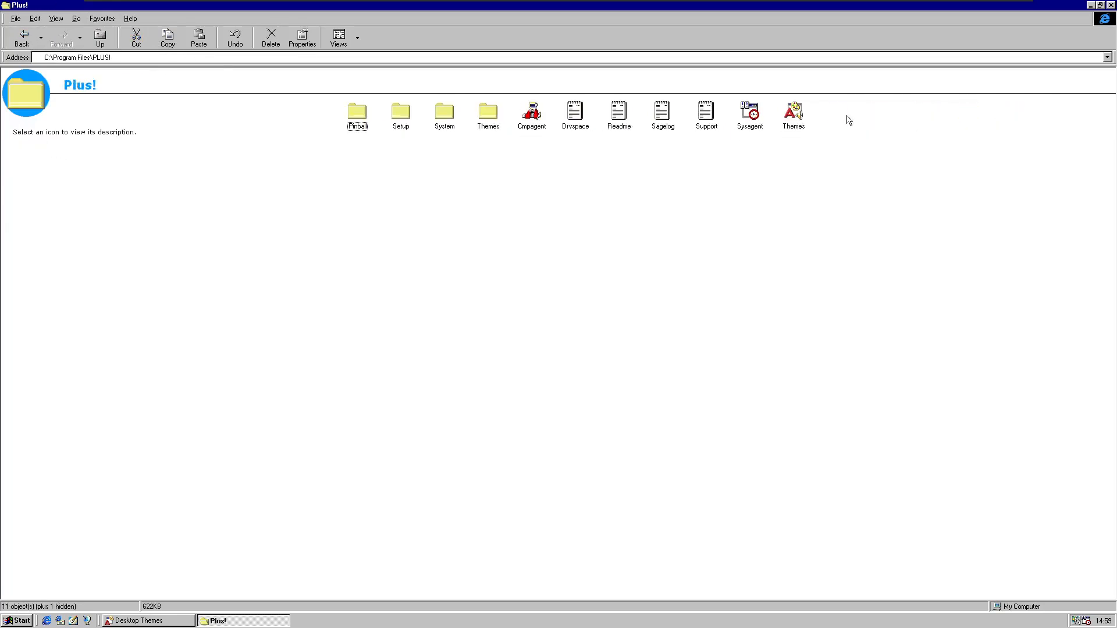
pyautogui.click(493, 121)
pyautogui.doubleClick(487, 112)
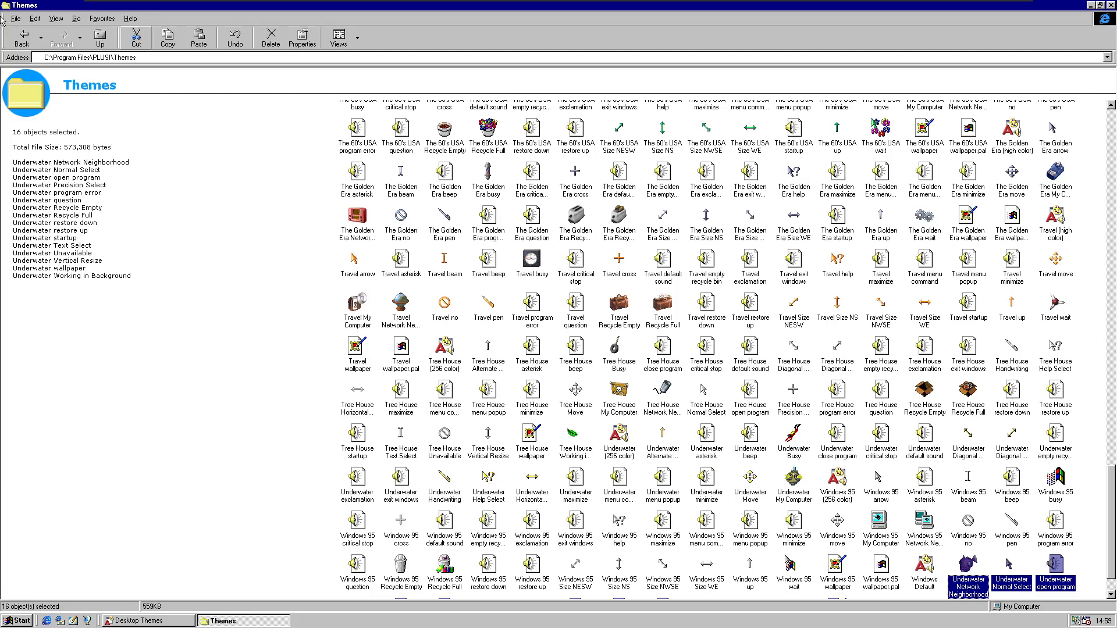
pyautogui.click(22, 40)
# Delete the emptied Plus! for Kids Themes folder and close the folder window
pyautogui.click(24, 50)
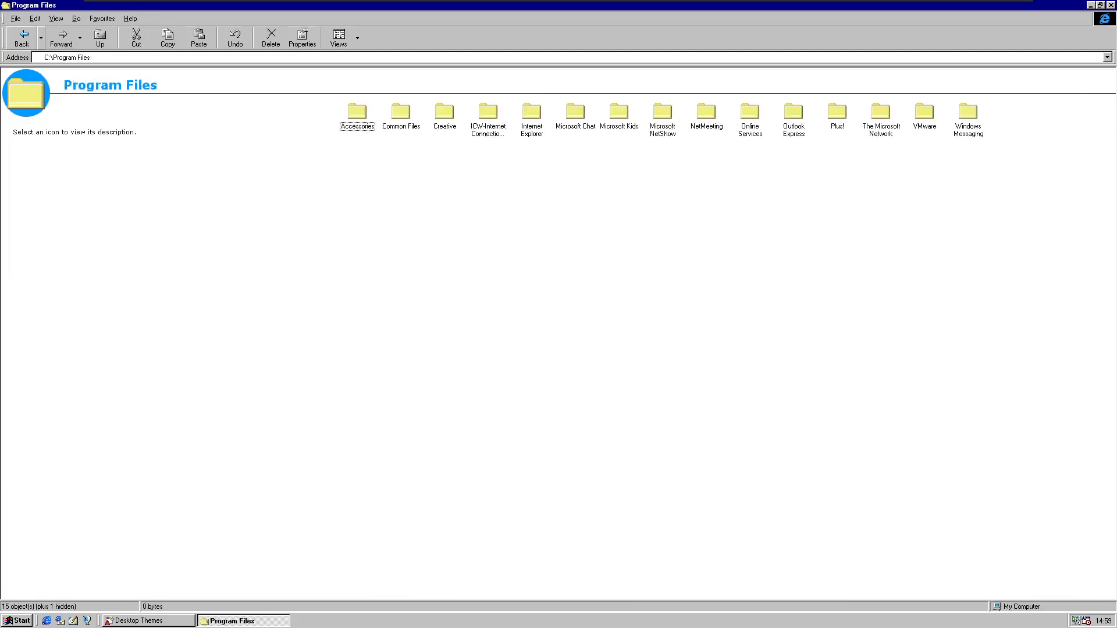
pyautogui.click(613, 118)
pyautogui.doubleClick(614, 119)
pyautogui.click(401, 113)
pyautogui.doubleClick(401, 113)
pyautogui.click(489, 113)
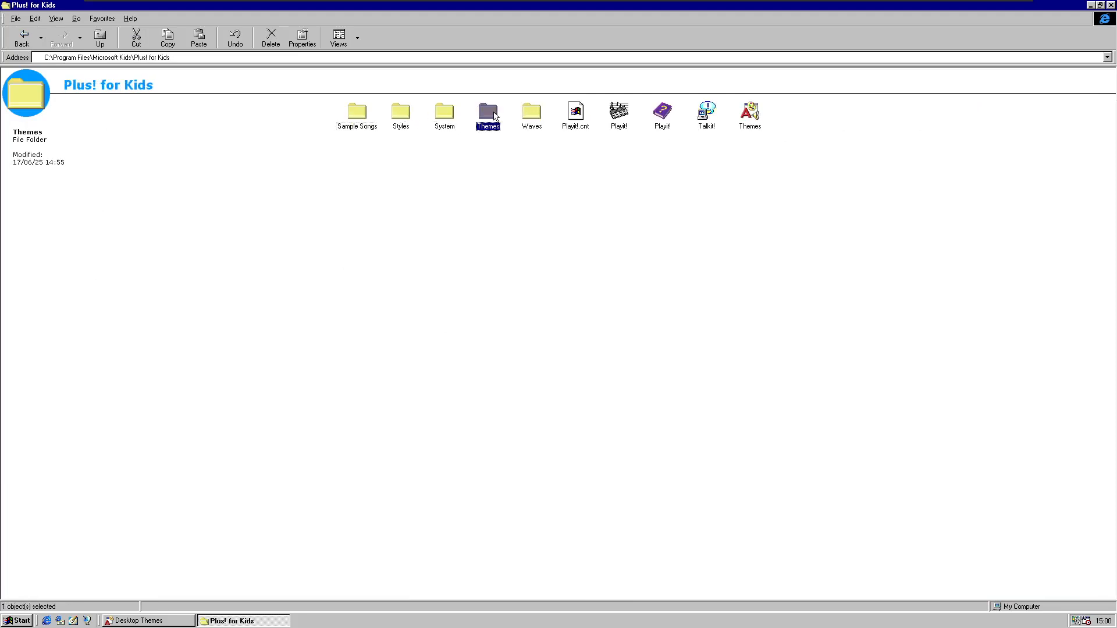
pyautogui.rightClick(494, 113)
pyautogui.click(544, 203)
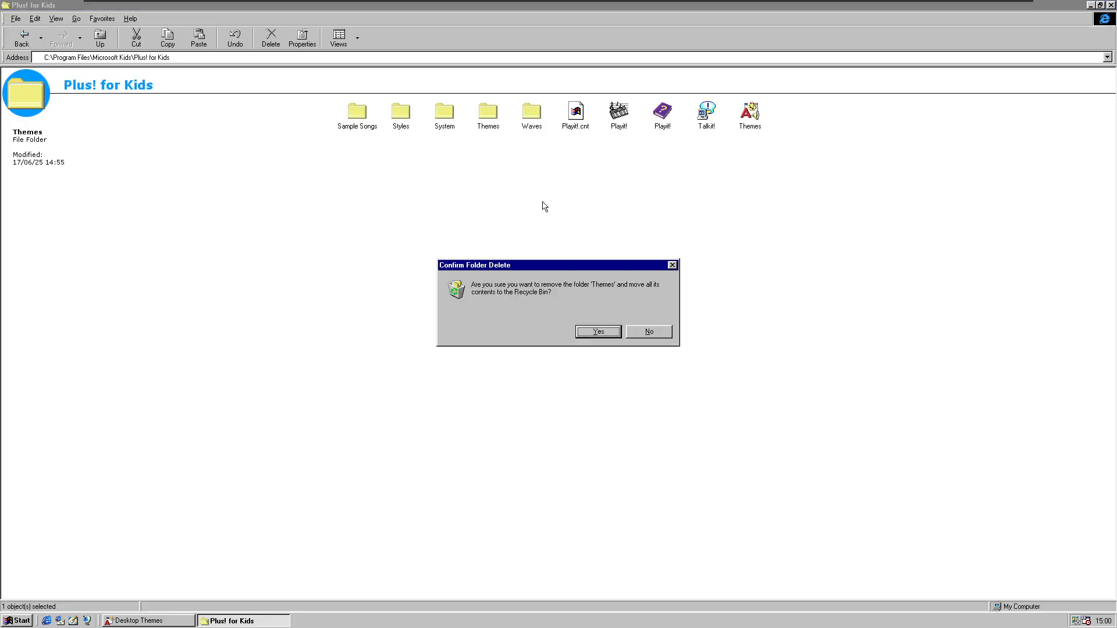
pyautogui.click(620, 332)
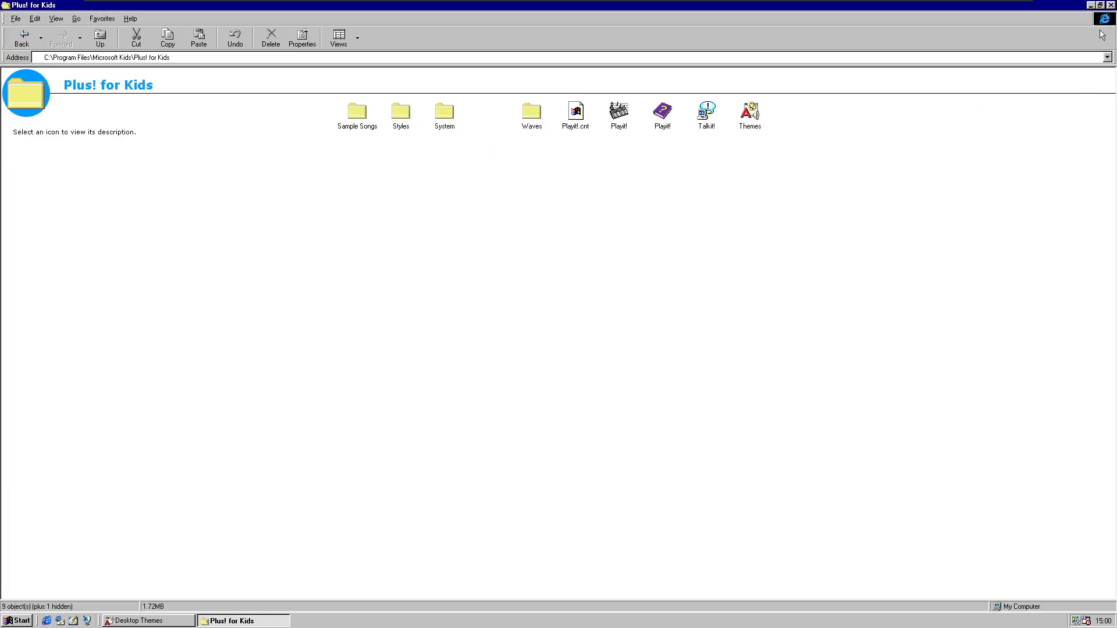
pyautogui.click(1111, 5)
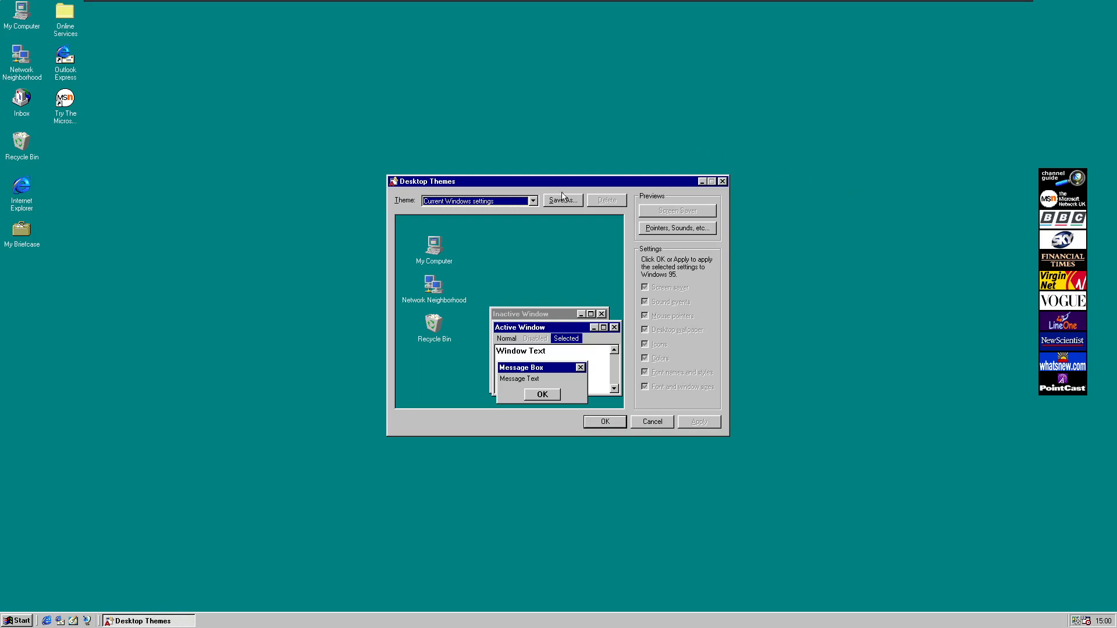
# Load the Underwater (256 color) theme from Program Files\Plus!\Themes via Other..
pyautogui.click(531, 201)
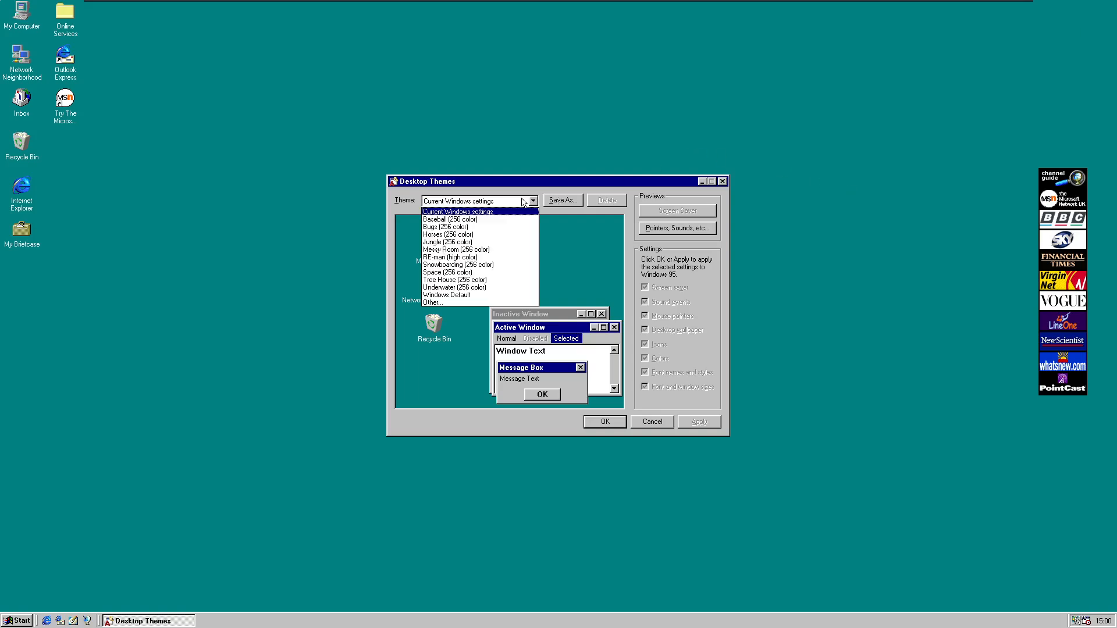
pyautogui.click(484, 302)
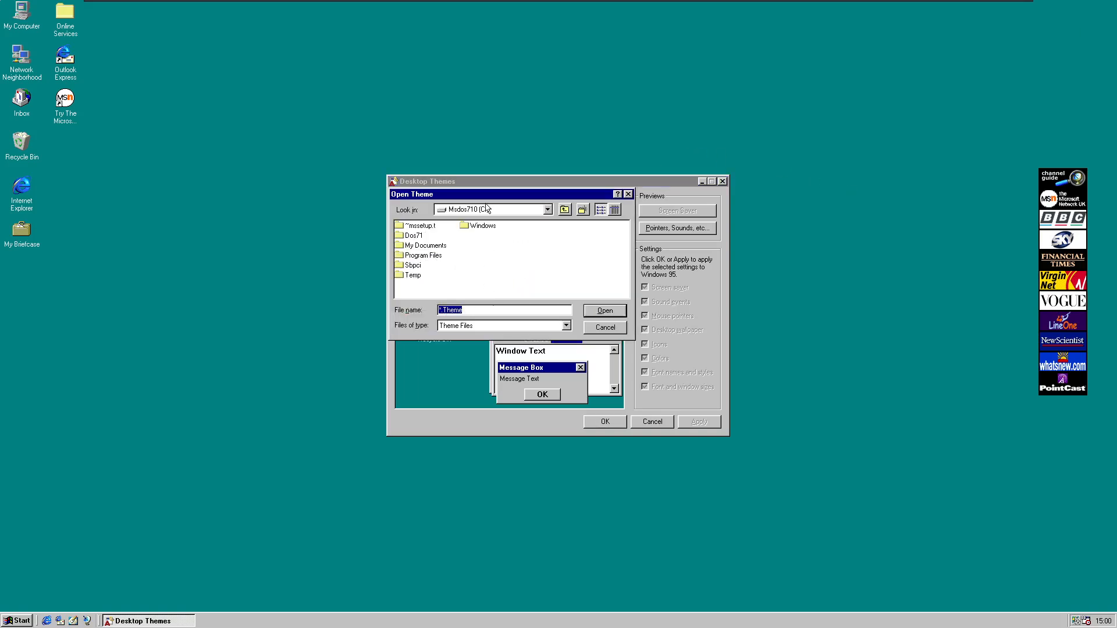
pyautogui.doubleClick(423, 257)
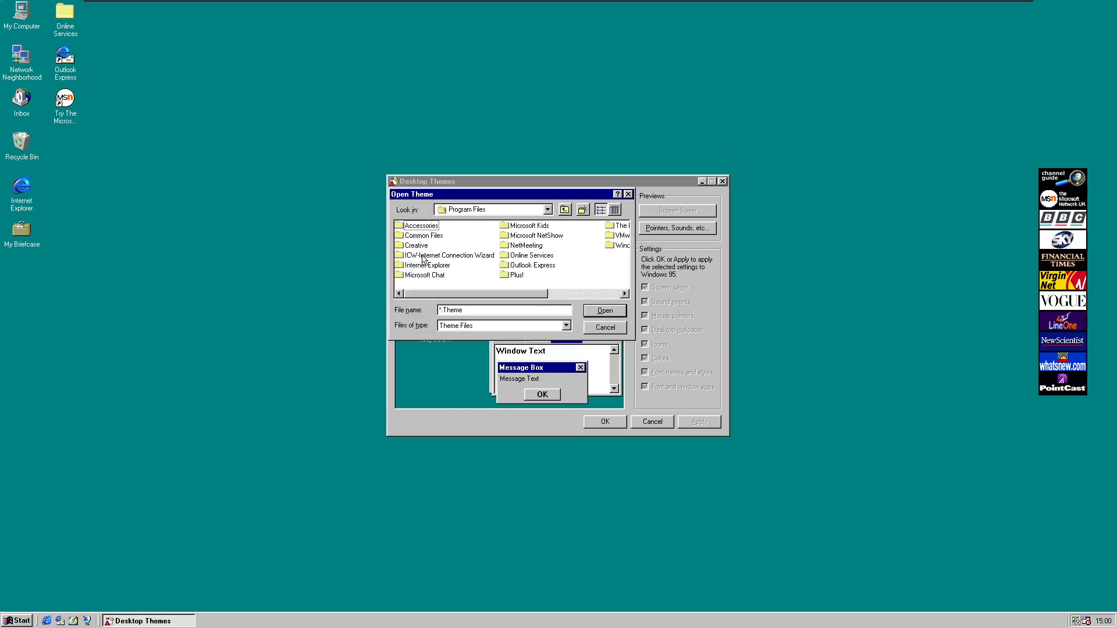
pyautogui.doubleClick(505, 276)
pyautogui.doubleClick(425, 256)
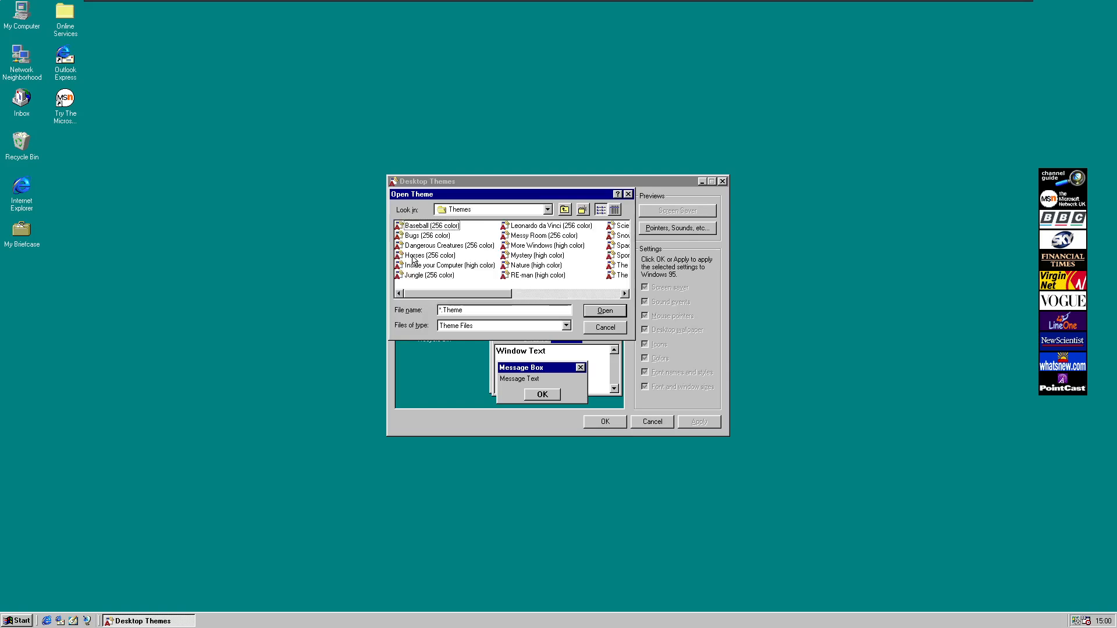
pyautogui.click(623, 312)
pyautogui.moveTo(494, 295); pyautogui.dragTo(611, 296)
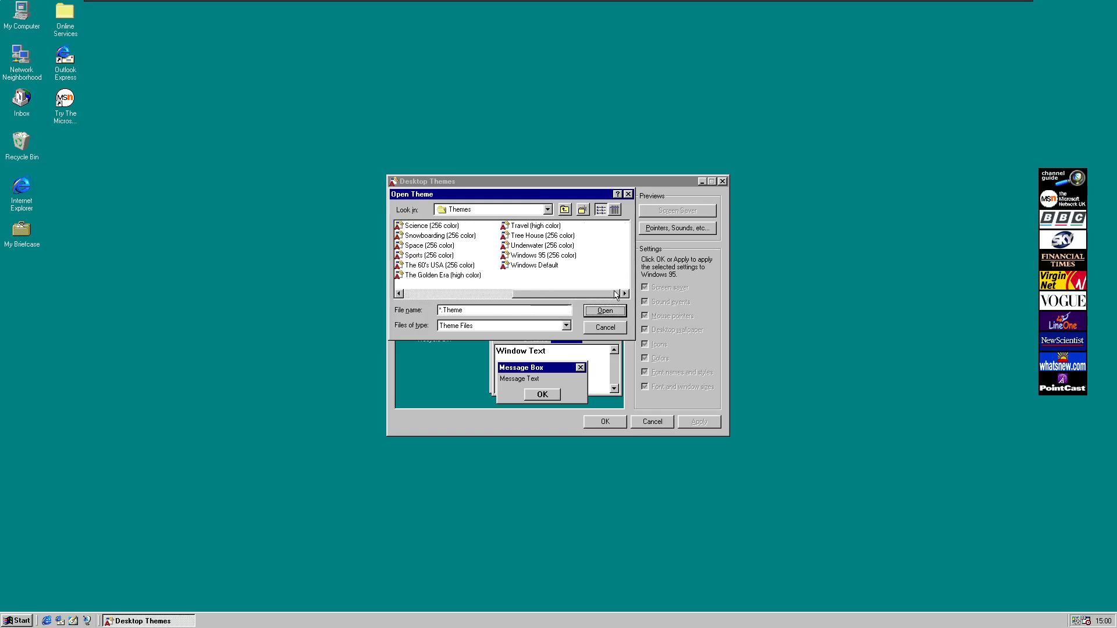
pyautogui.click(541, 246)
pyautogui.click(622, 310)
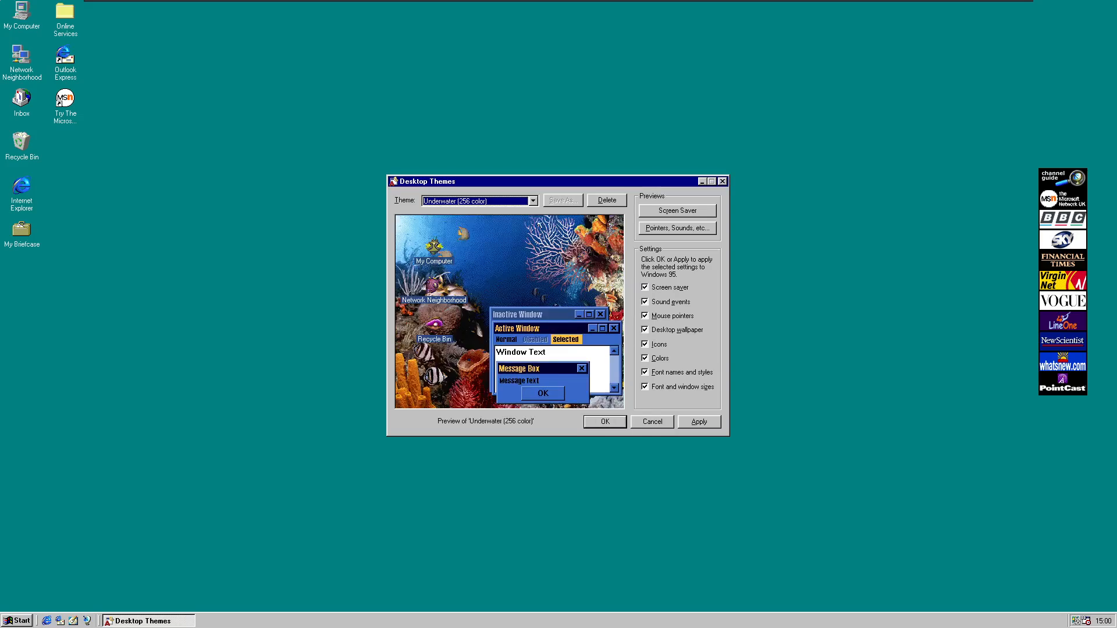
# Choose the Windows 95 (256 color) theme, apply it, and confirm with OK
pyautogui.click(533, 201)
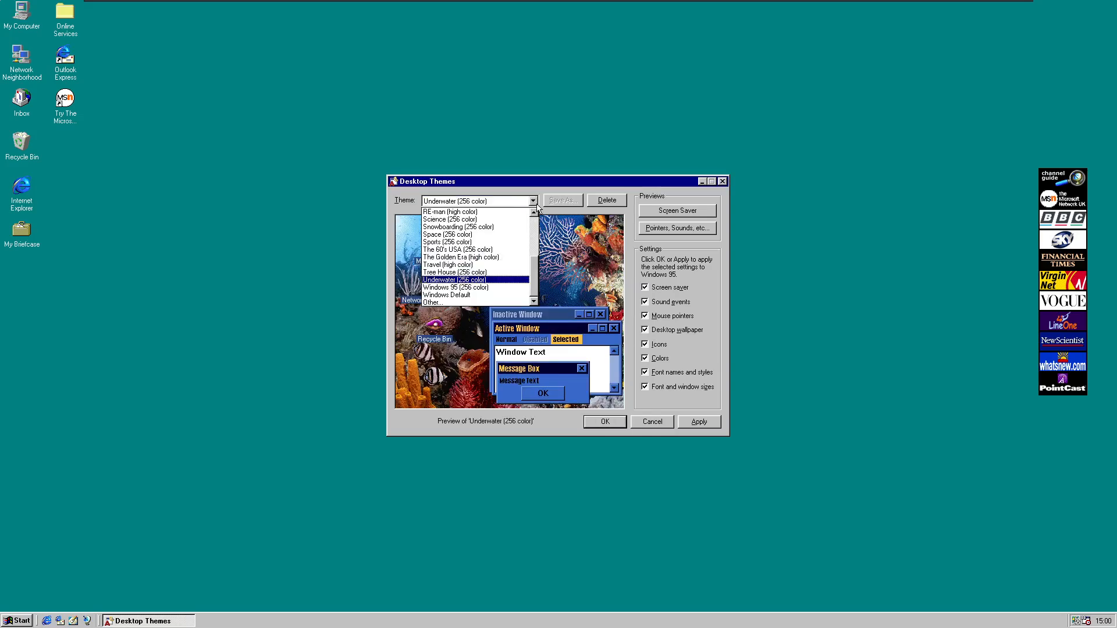
pyautogui.click(523, 291)
pyautogui.click(697, 423)
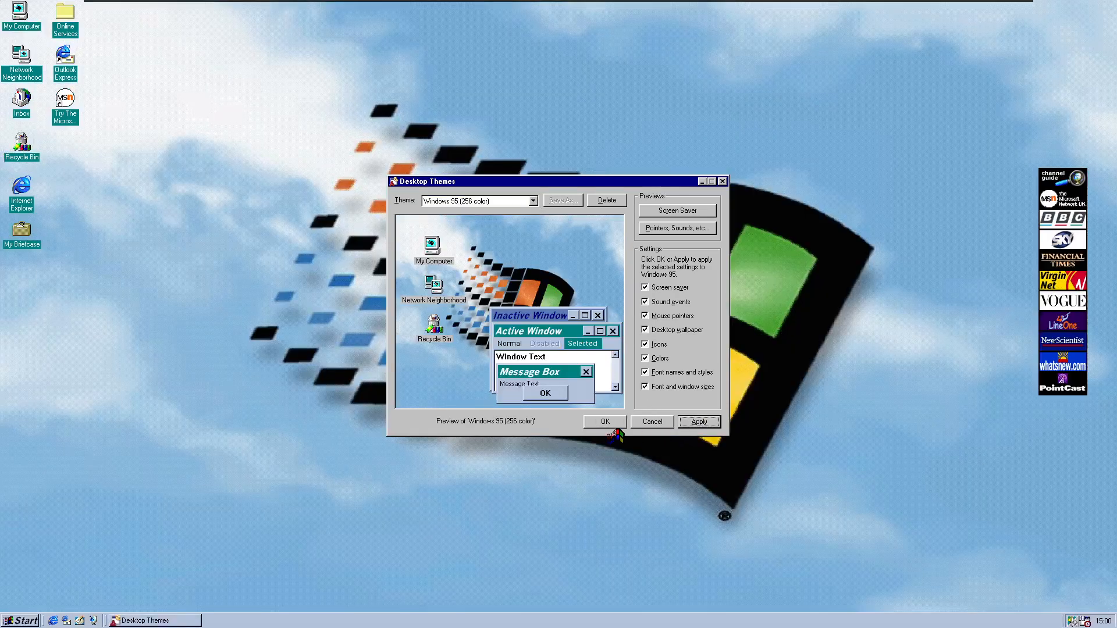
pyautogui.click(593, 424)
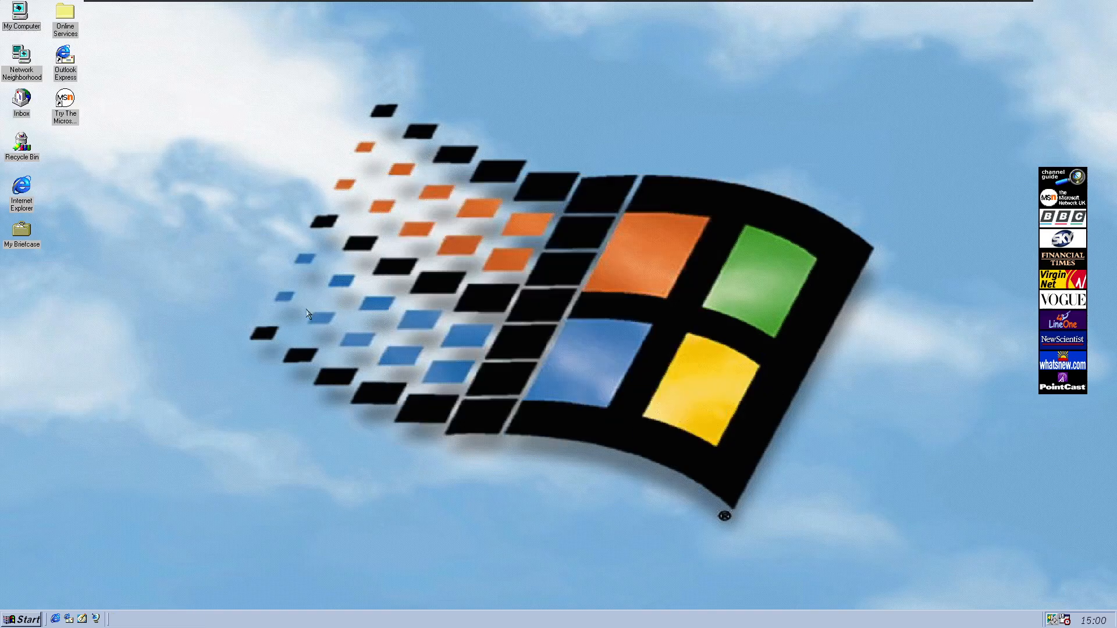
pyautogui.click(29, 621)
# Launch Space Cadet Table from the Start menu's Accessories > Games
pyautogui.moveTo(112, 398)
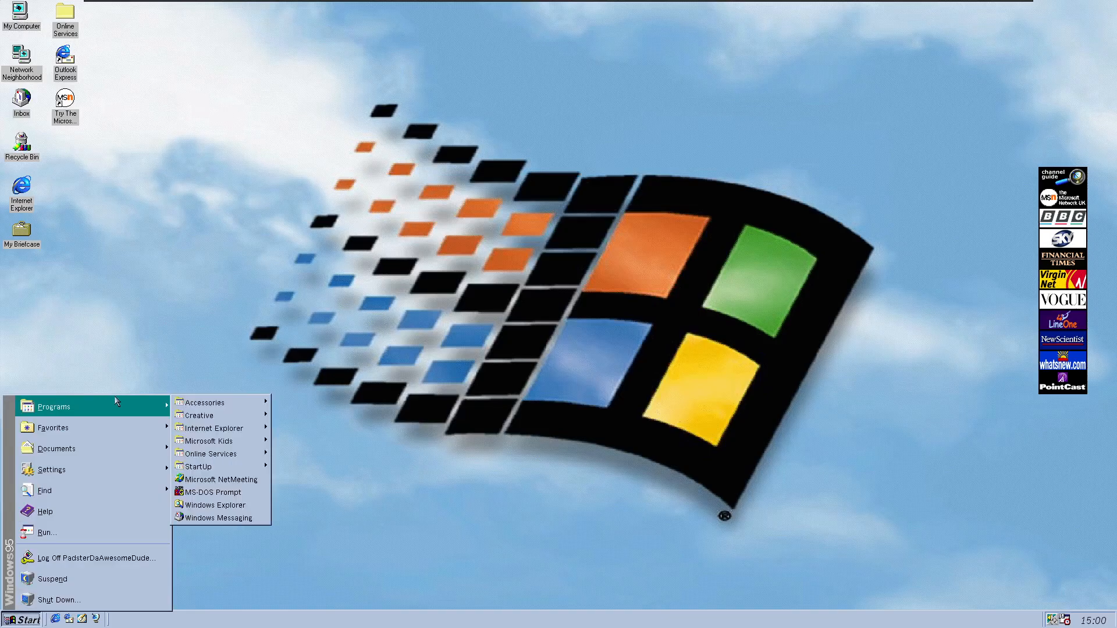
pyautogui.moveTo(203, 407)
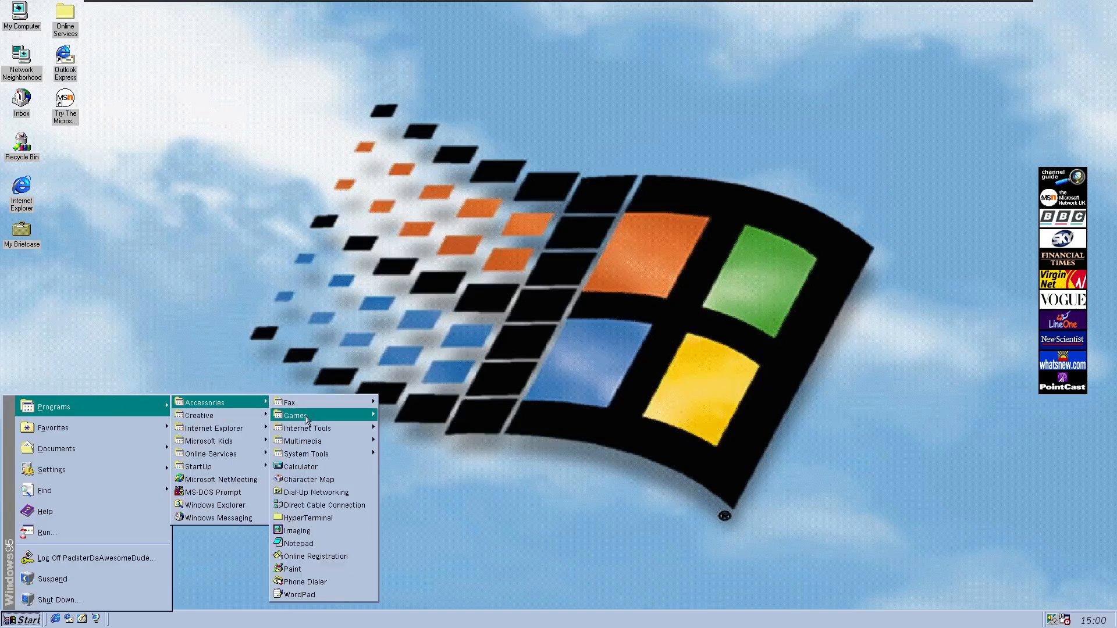
pyautogui.moveTo(307, 419)
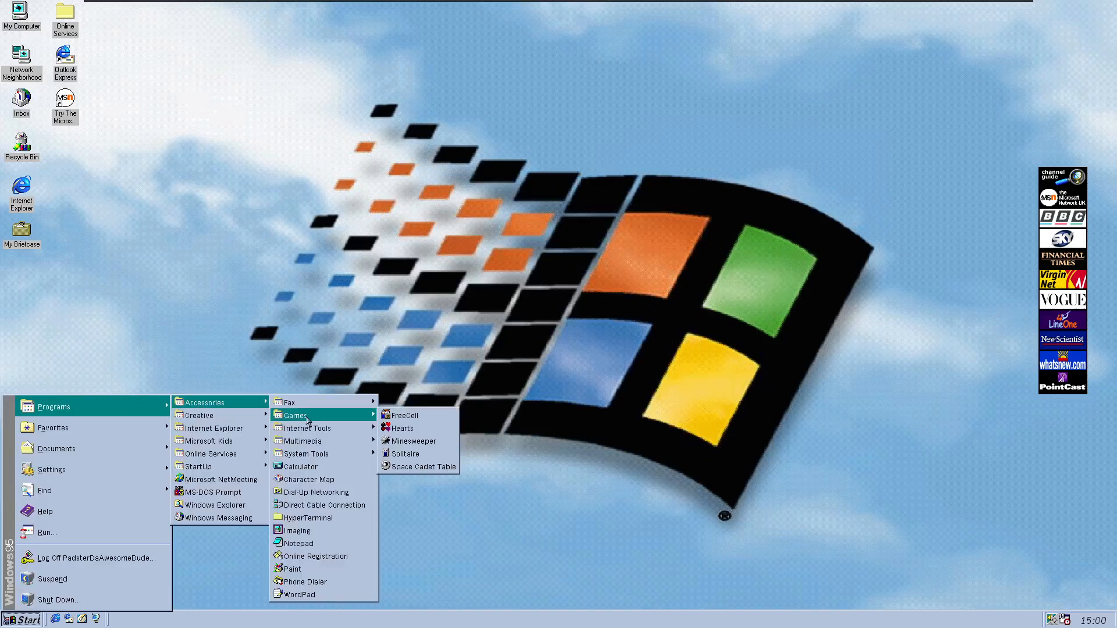
pyautogui.rightClick(446, 468)
pyautogui.click(395, 465)
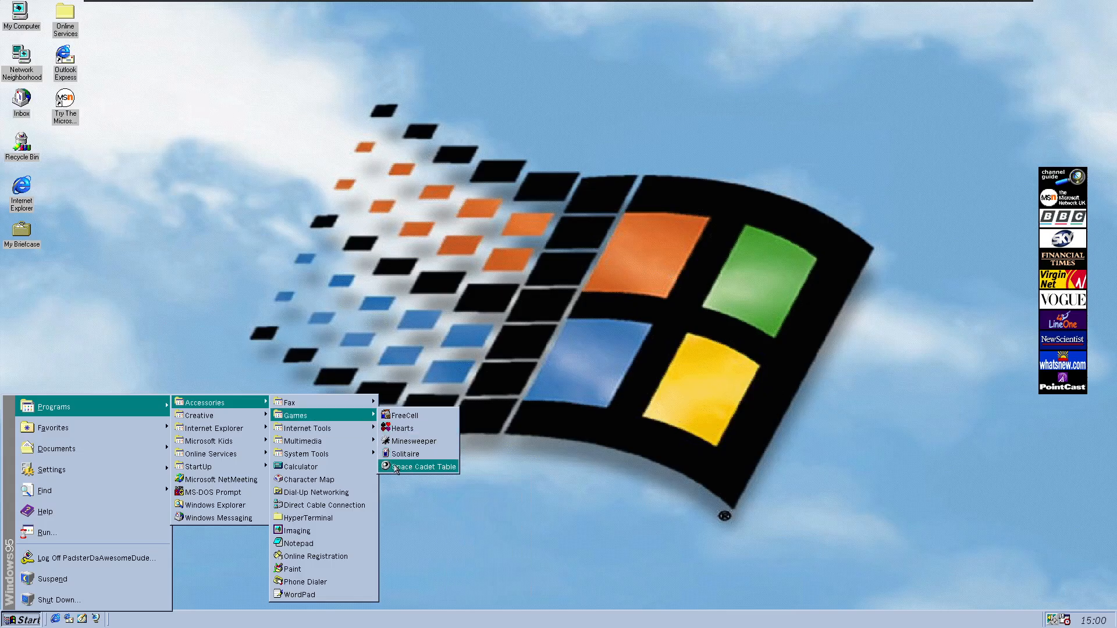
pyautogui.click(397, 468)
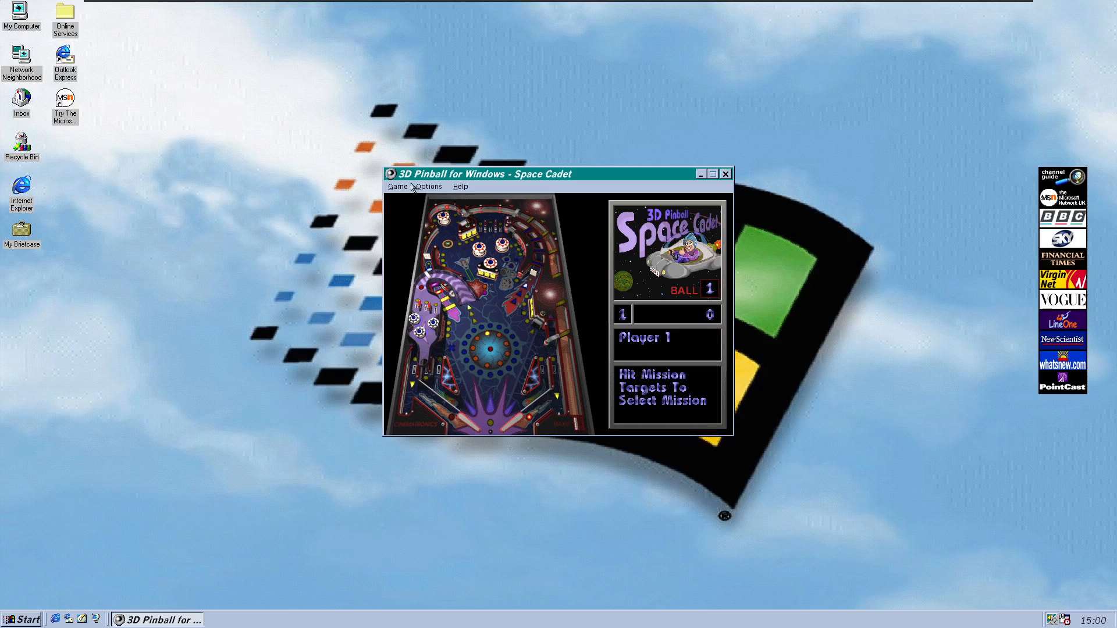
# Resume the pinball game with F3 and play a ball using the Z and / flippers
pyautogui.click(429, 187)
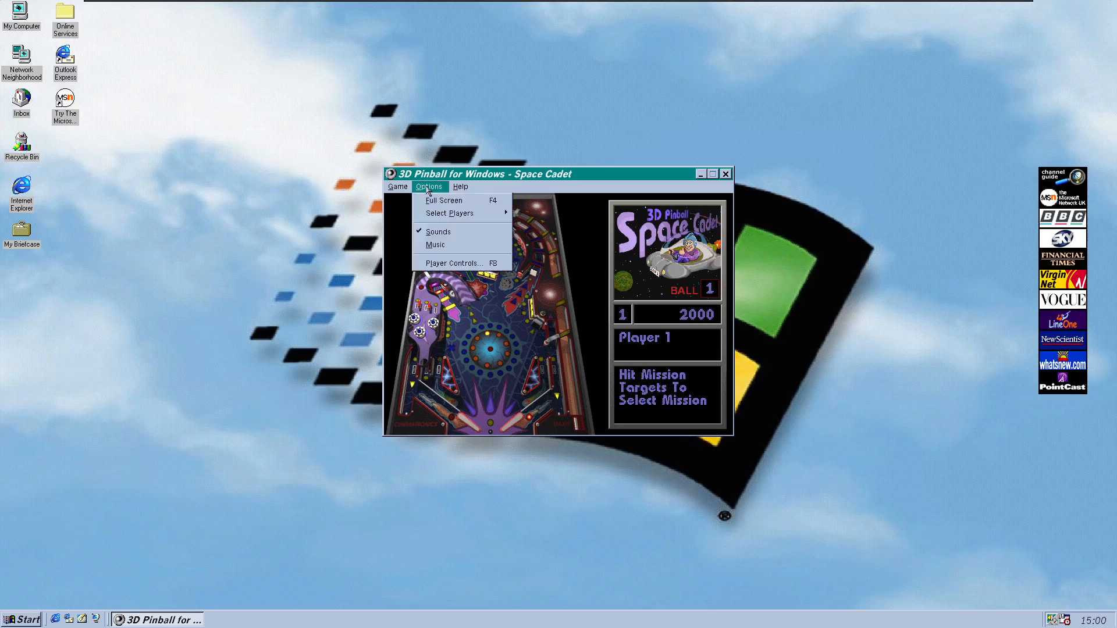
pyautogui.click(432, 244)
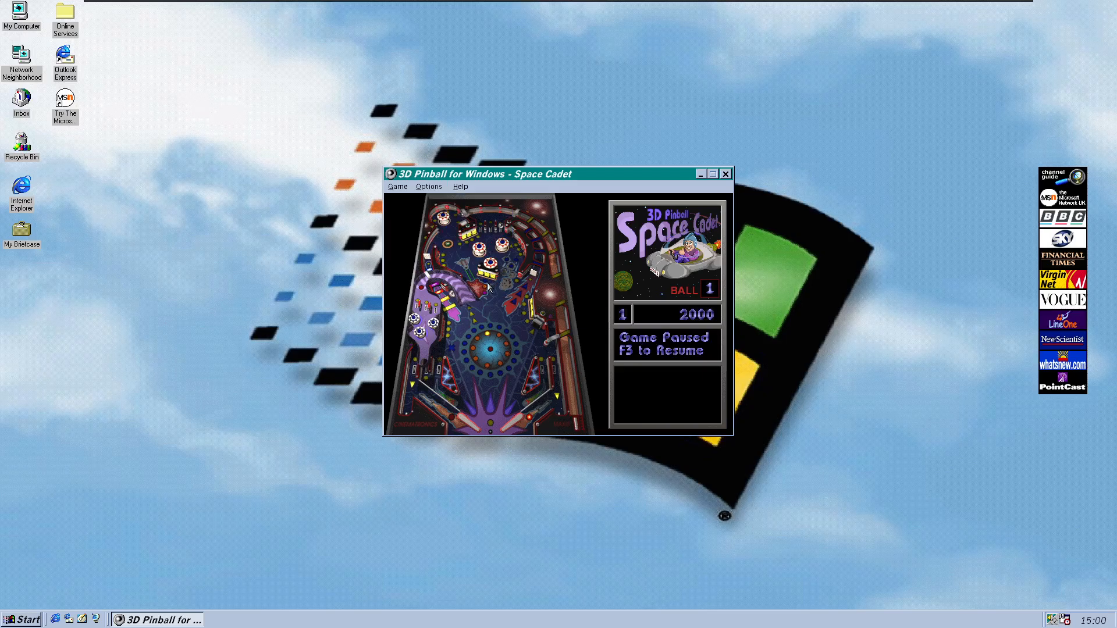
pyautogui.press('F3')
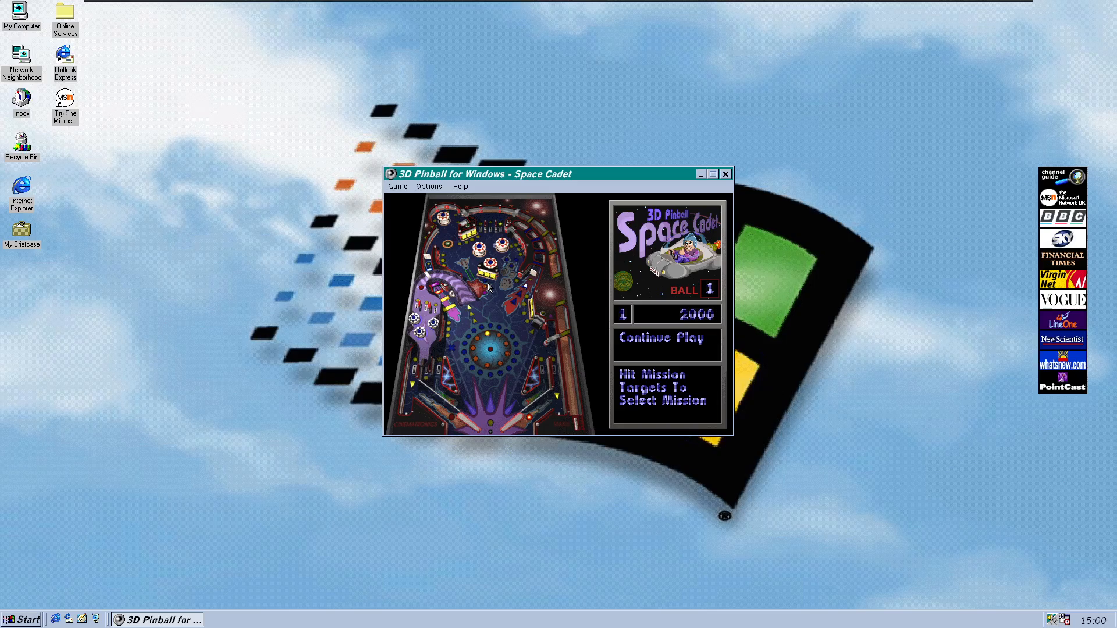
pyautogui.press('z')
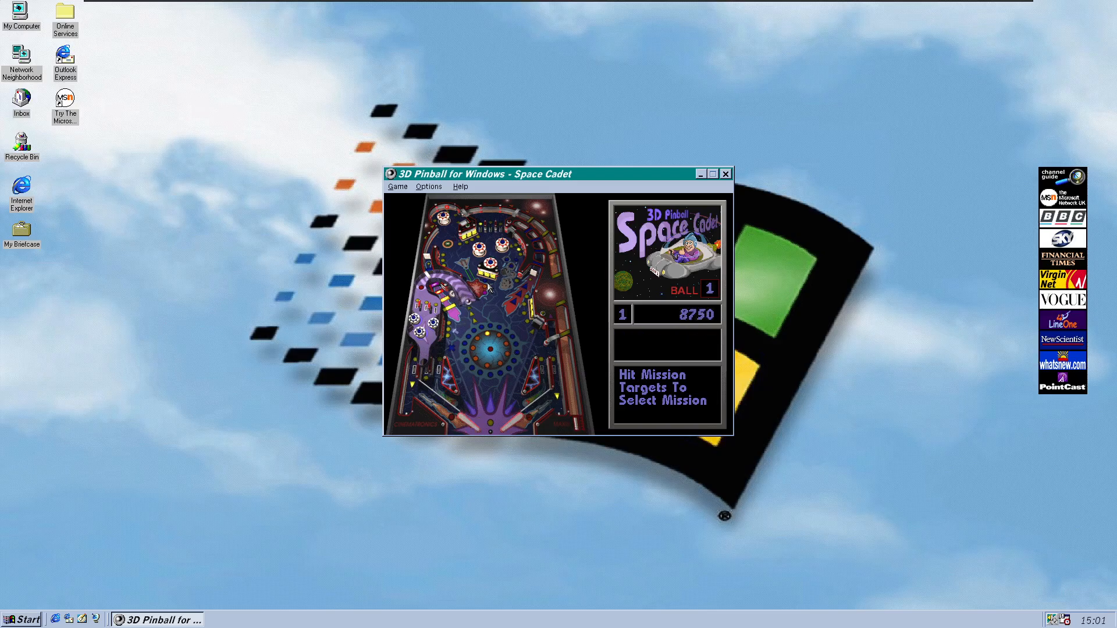
pyautogui.press('/')
# Close Space Cadet Pinball and dismiss the Start menu without launching anything
pyautogui.click(726, 174)
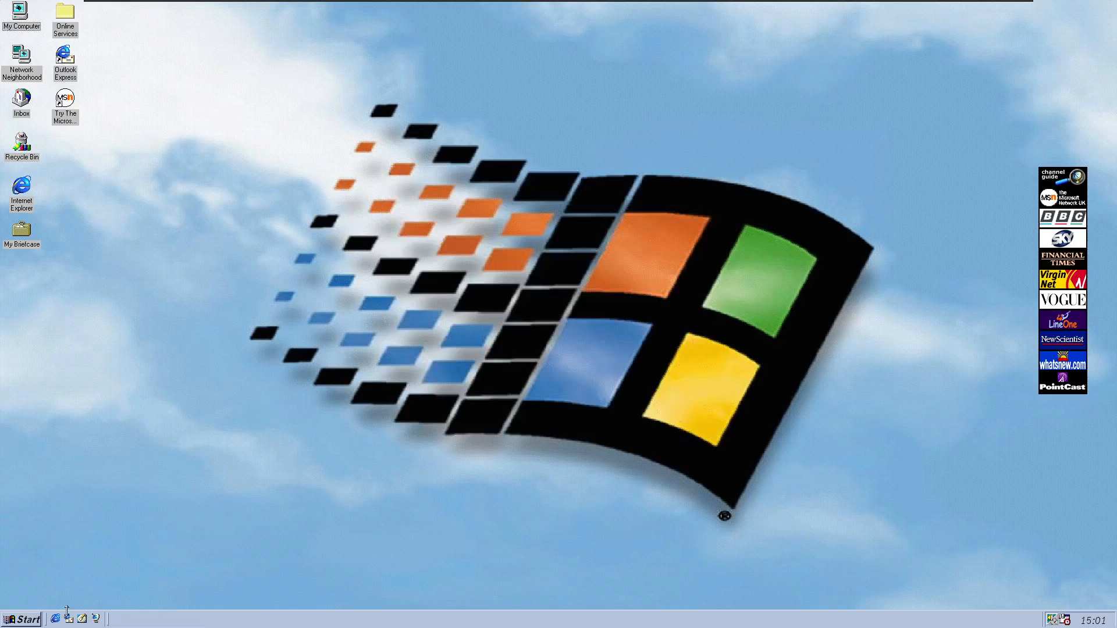
pyautogui.click(20, 621)
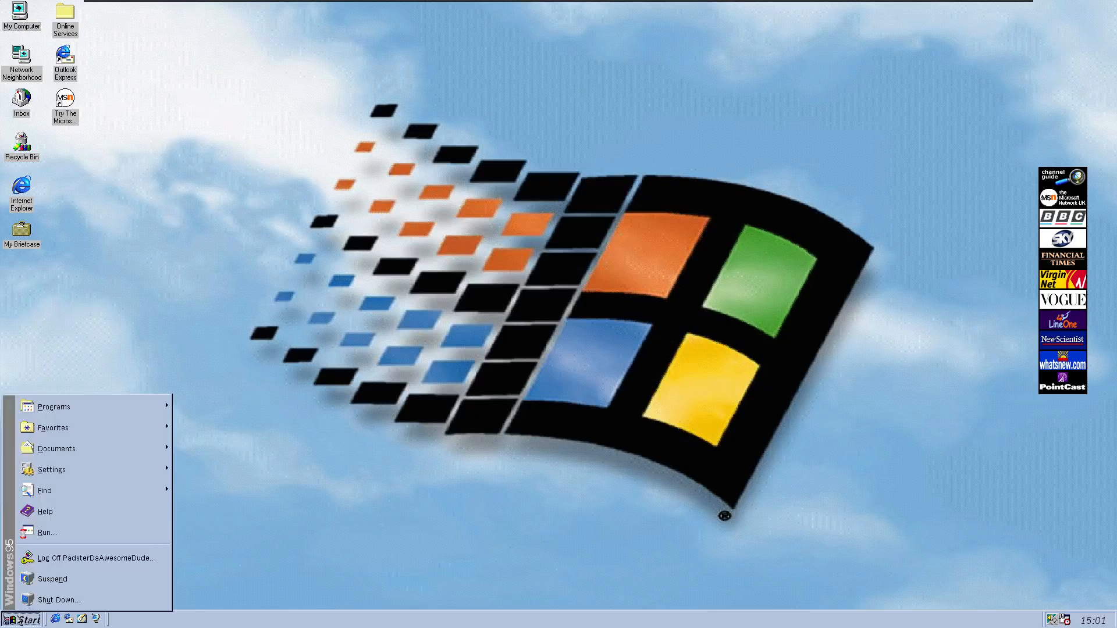
pyautogui.moveTo(69, 412)
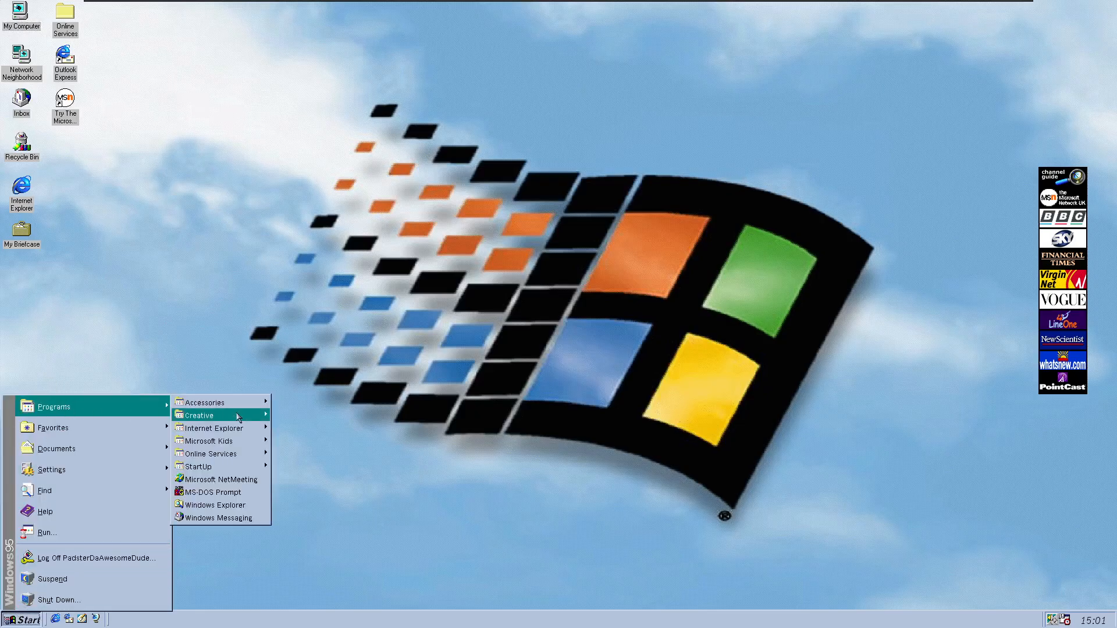
pyautogui.moveTo(250, 402)
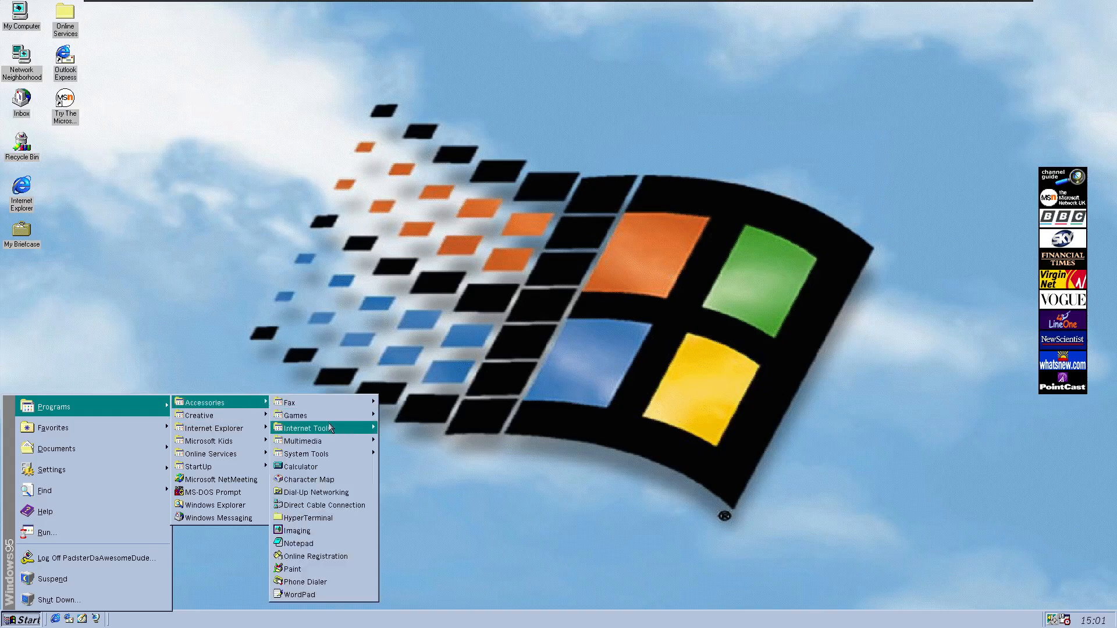
pyautogui.moveTo(330, 428)
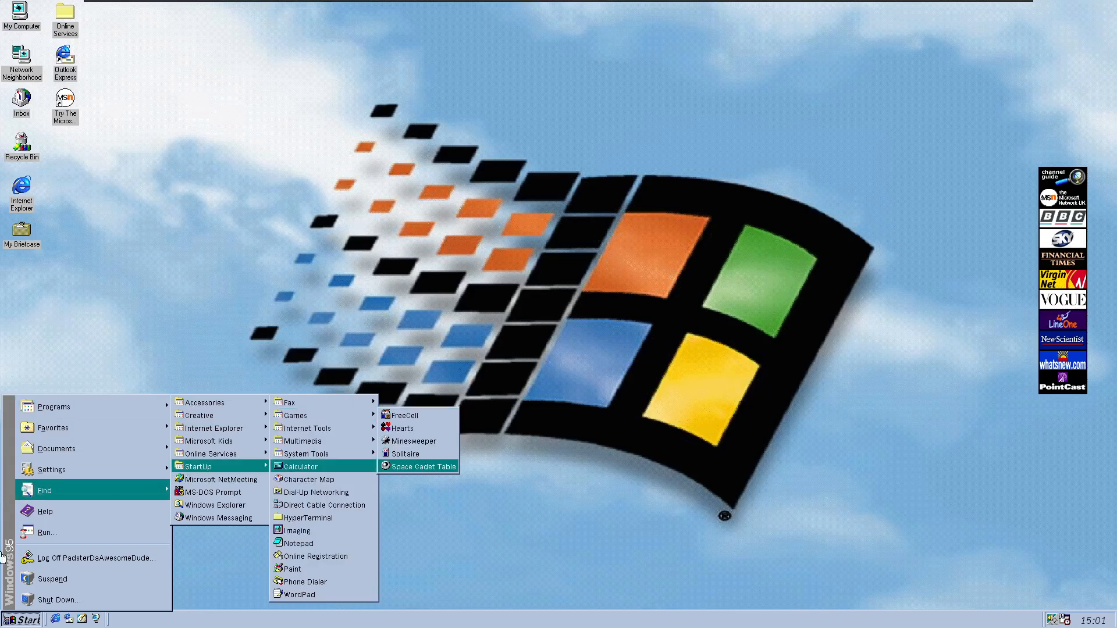
pyautogui.click(19, 622)
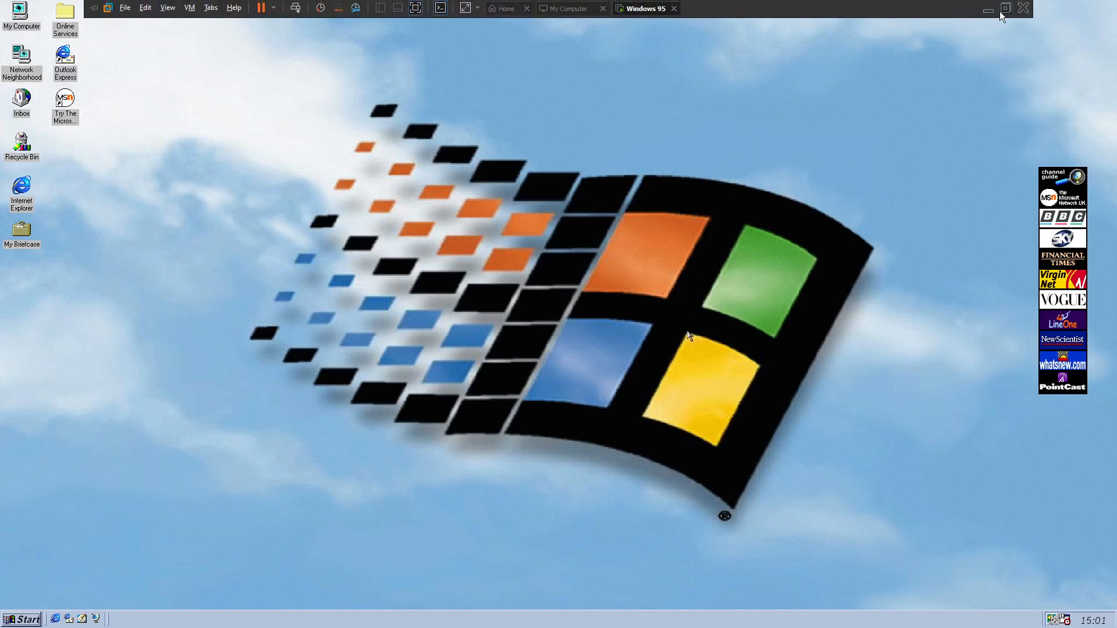
# Exit full screen, shut down Windows 95, then release the VM and switch to OBS
pyautogui.click(1005, 8)
pyautogui.click(813, 448)
pyautogui.click(263, 586)
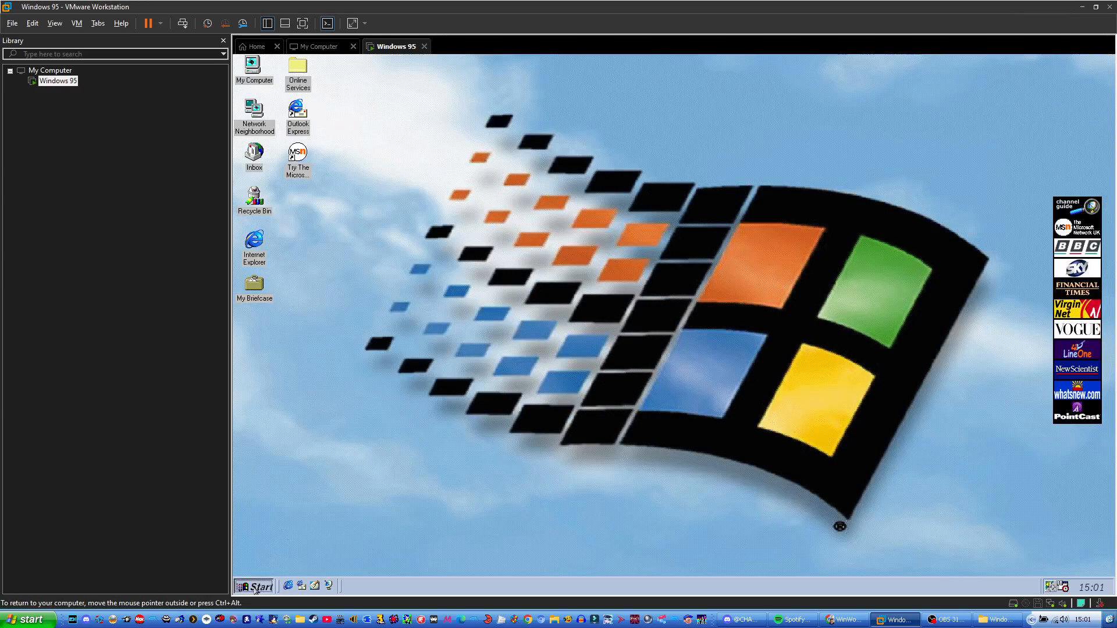
pyautogui.click(270, 567)
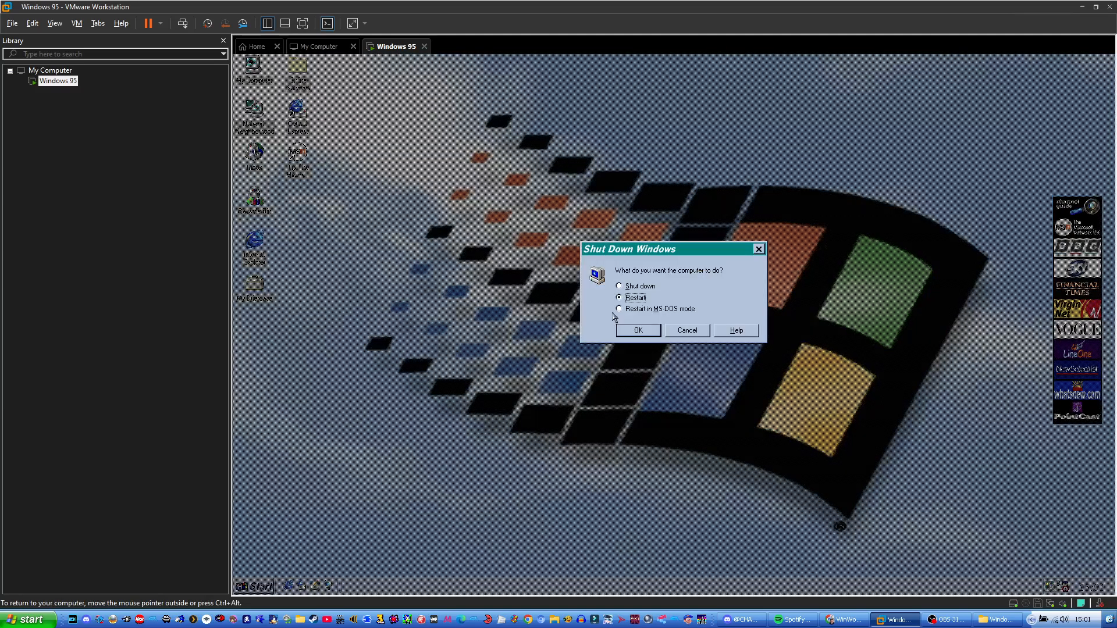
pyautogui.click(632, 288)
pyautogui.click(638, 331)
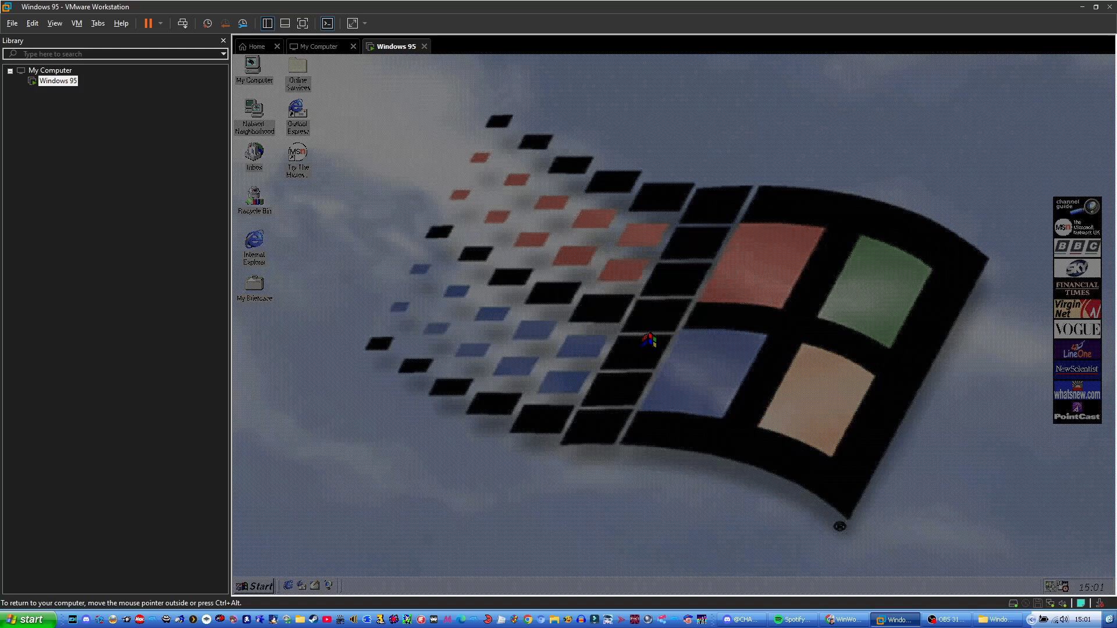
pyautogui.hotkey('ctrl', 'alt')
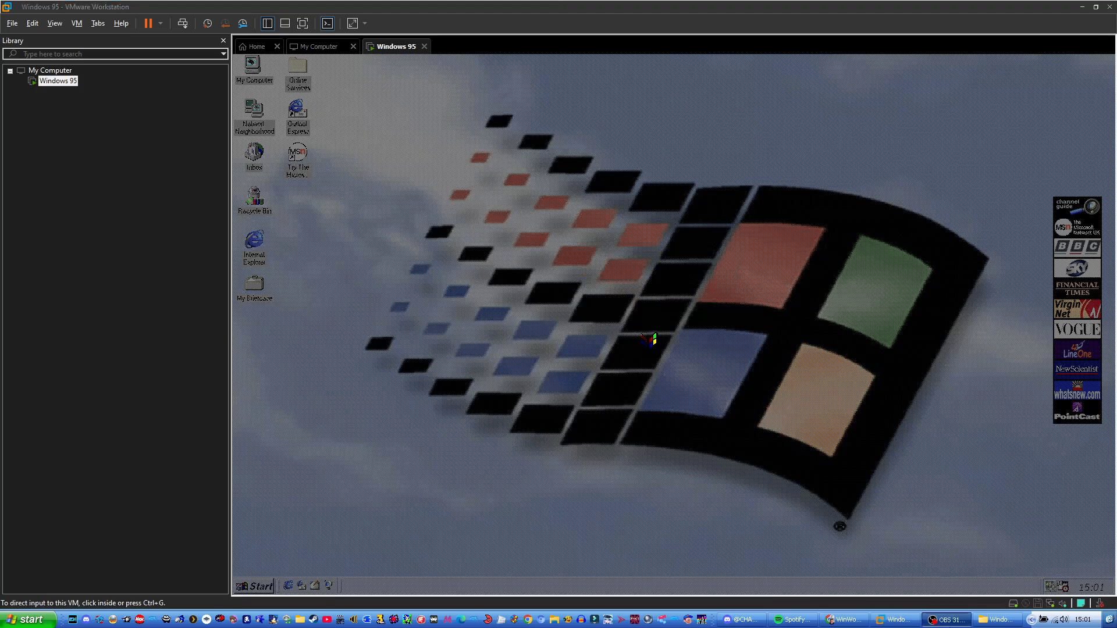
pyautogui.click(947, 620)
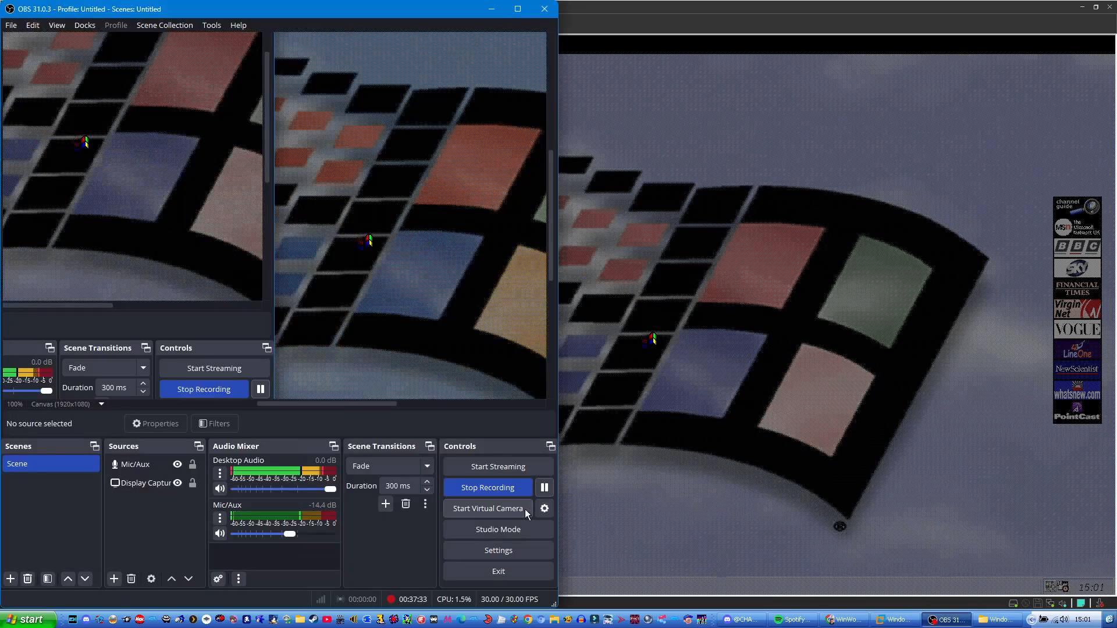